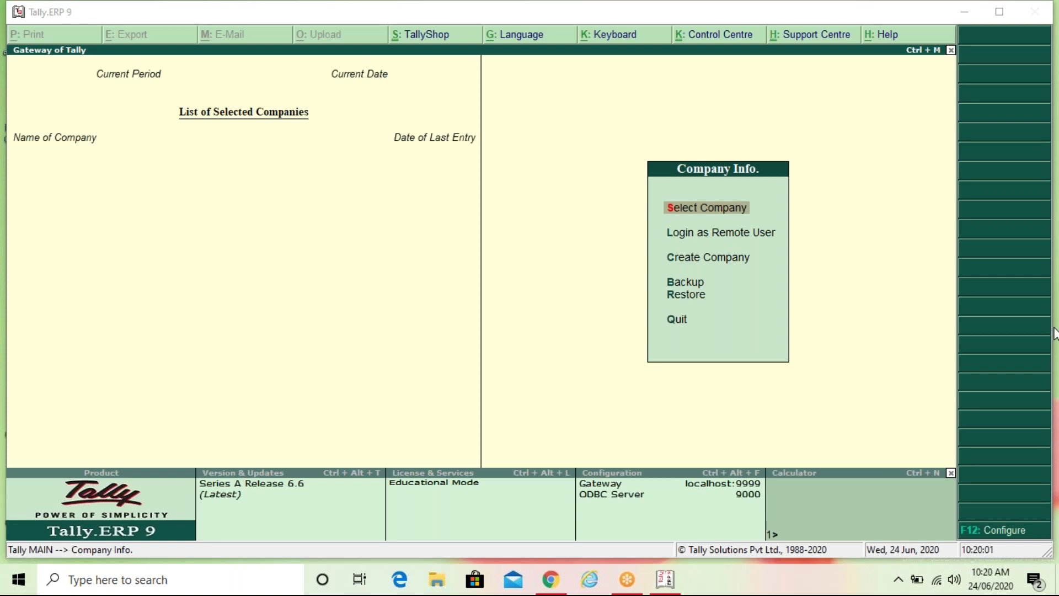
pyautogui.click(428, 267)
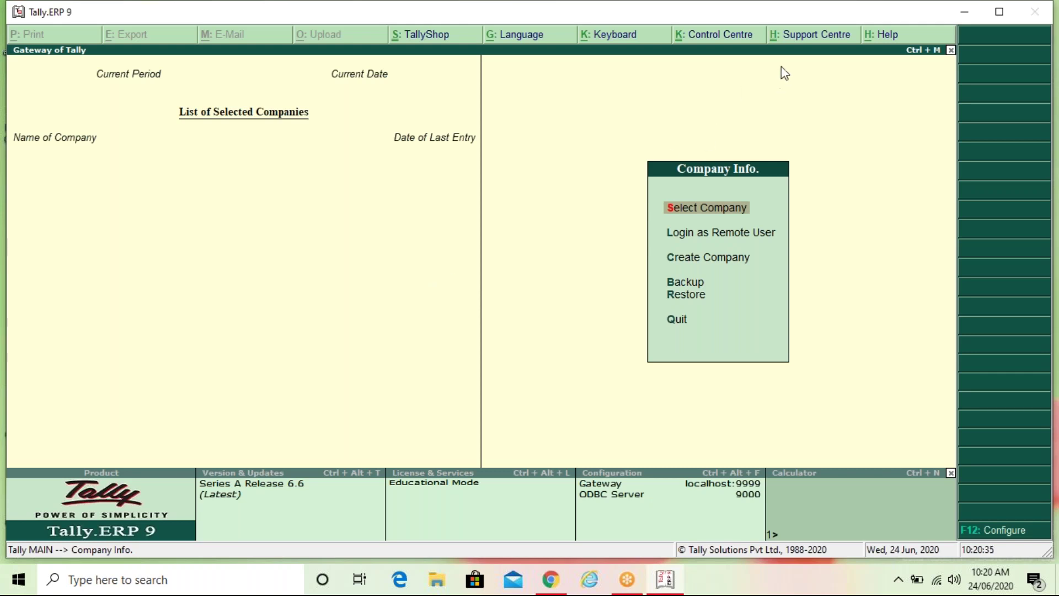
pyautogui.press('Down')
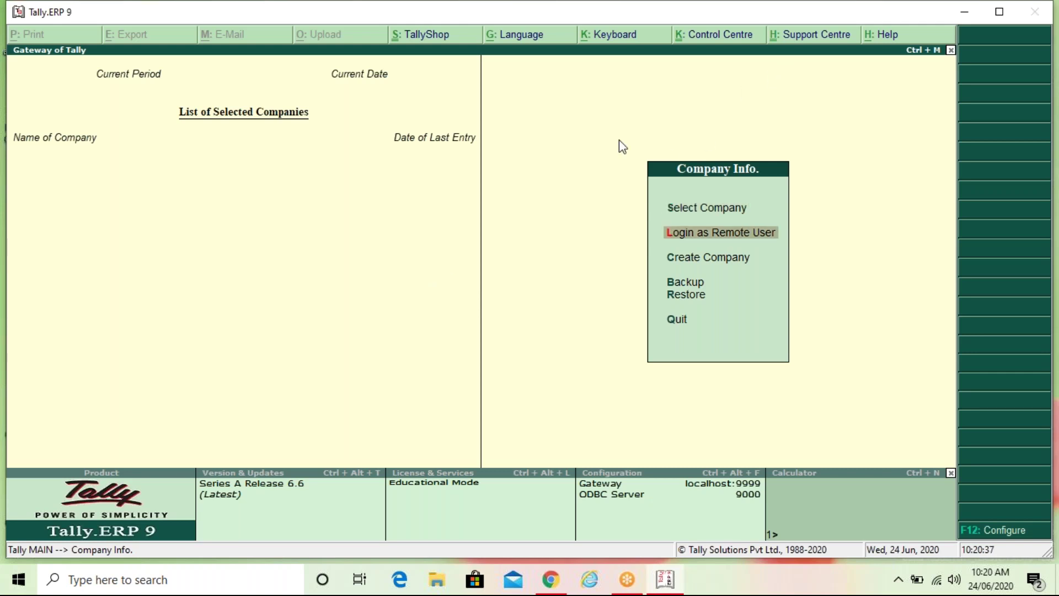
pyautogui.press('Up')
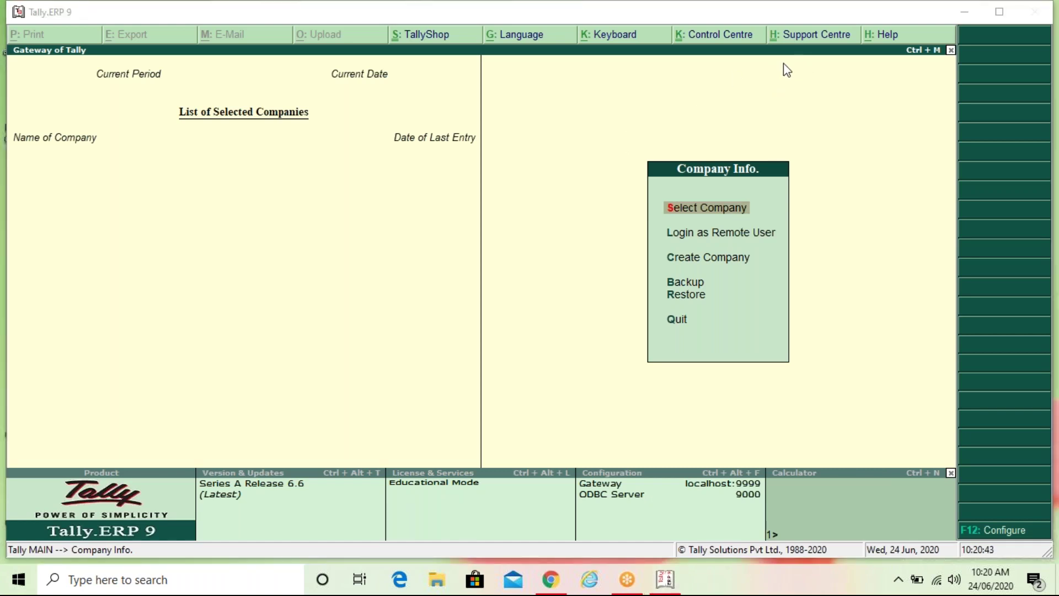
pyautogui.click(545, 256)
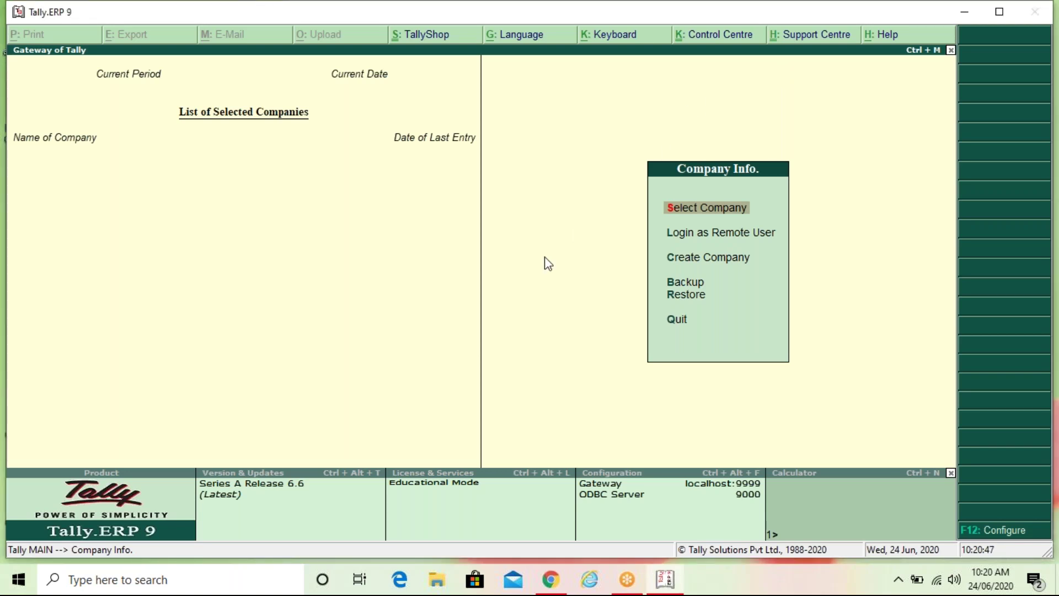
pyautogui.press('Return')
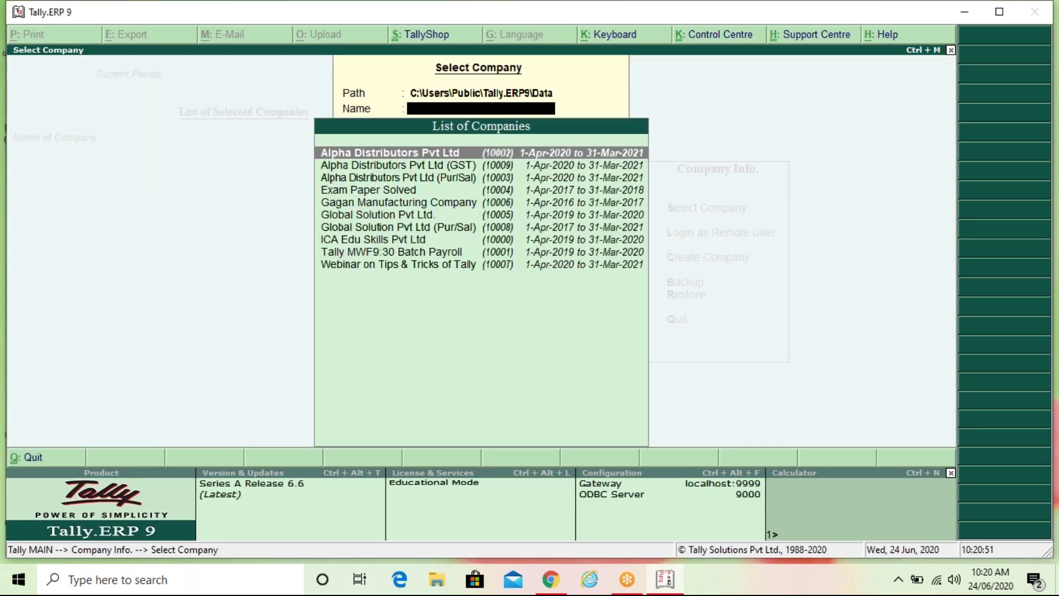
pyautogui.press('Escape')
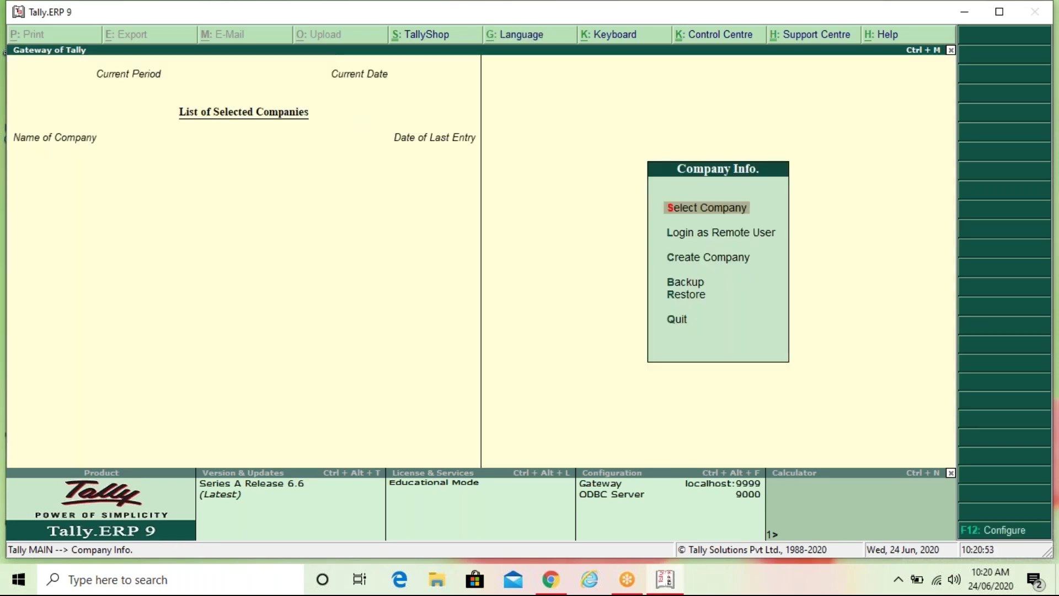
# - Start creating a new company with "Global Manufacturing Company" as its name and mailing name
pyautogui.press('Down')
pyautogui.press('Down')
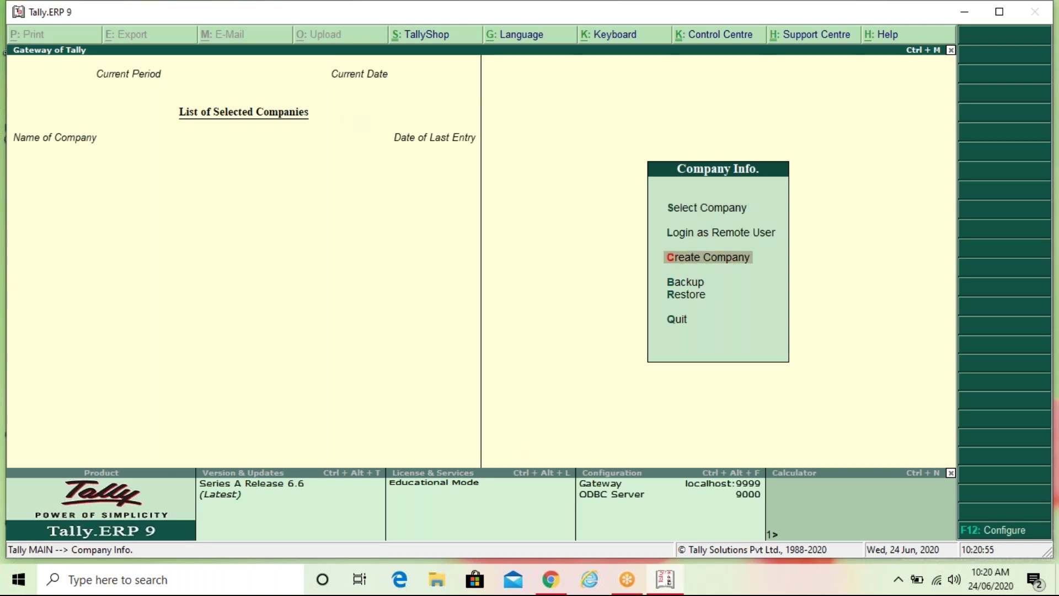
pyautogui.press('Return')
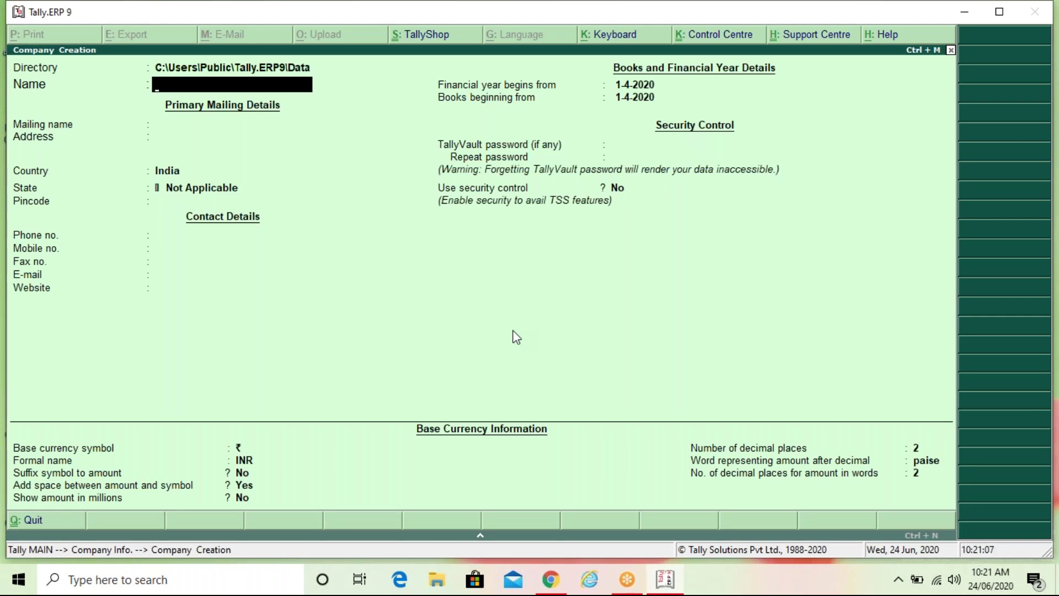
pyautogui.write('Global Manu')
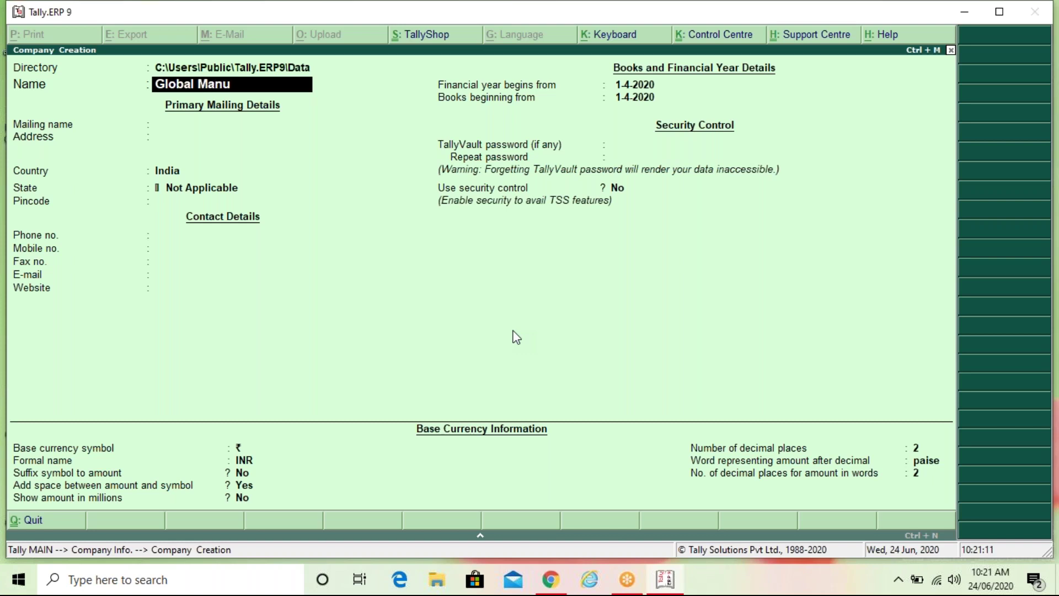
pyautogui.write('facturing company')
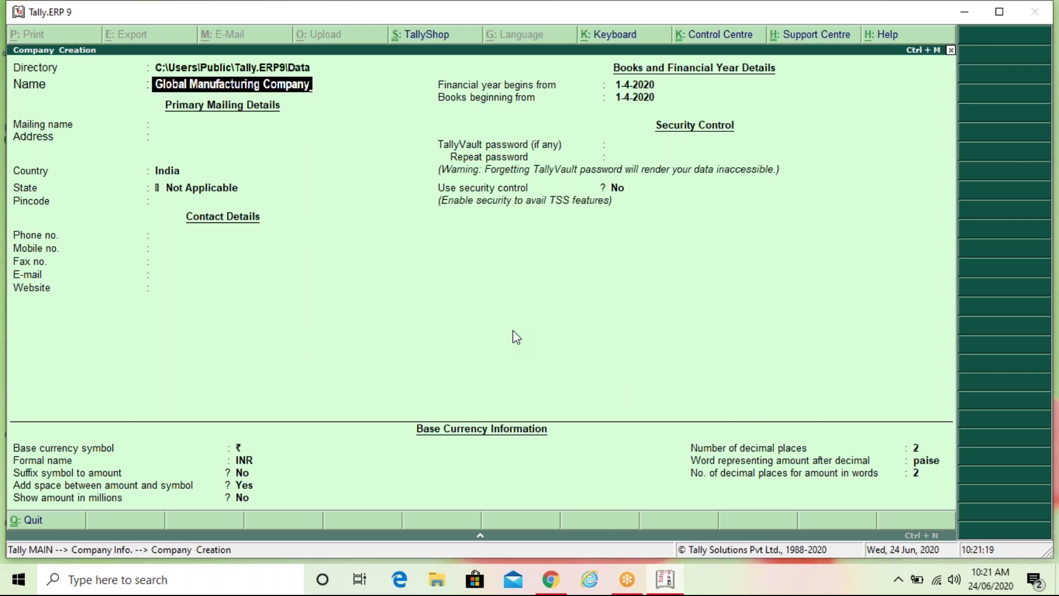
pyautogui.press('Return')
pyautogui.press('Return')
# - Enter the company's mailing address, with the street on the first line and the city on the second
pyautogui.write('26')
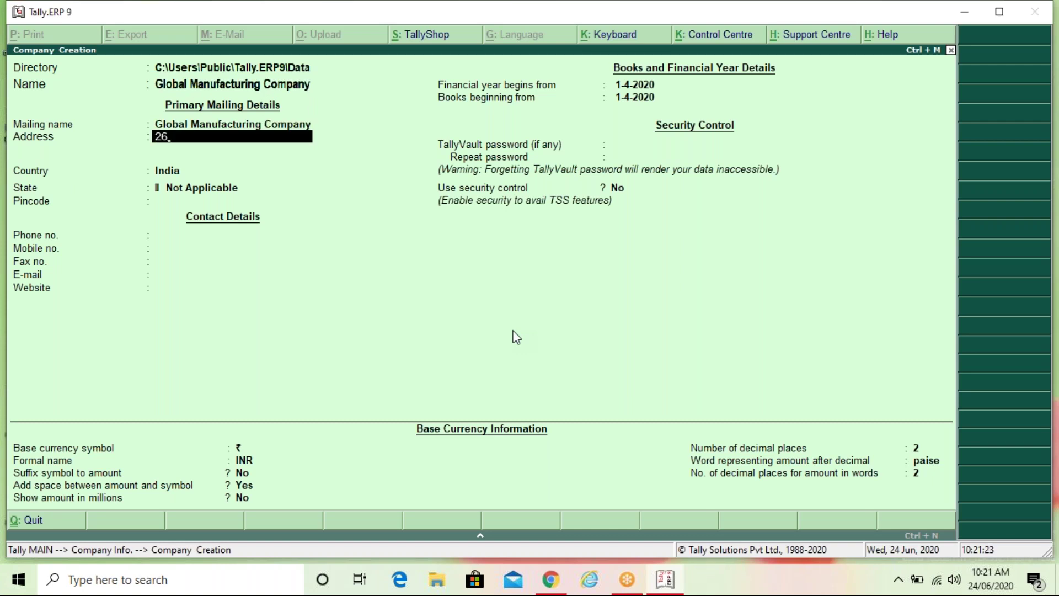
pyautogui.write(' Mg Road')
pyautogui.press('Return')
pyautogui.press('BackSpace')
pyautogui.press('BackSpace')
pyautogui.press('BackSpace')
pyautogui.press('BackSpace')
pyautogui.press('BackSpace')
pyautogui.press('BackSpace')
pyautogui.press('BackSpace')
pyautogui.write('G Road')
pyautogui.press('Return')
pyautogui.write('Ko')
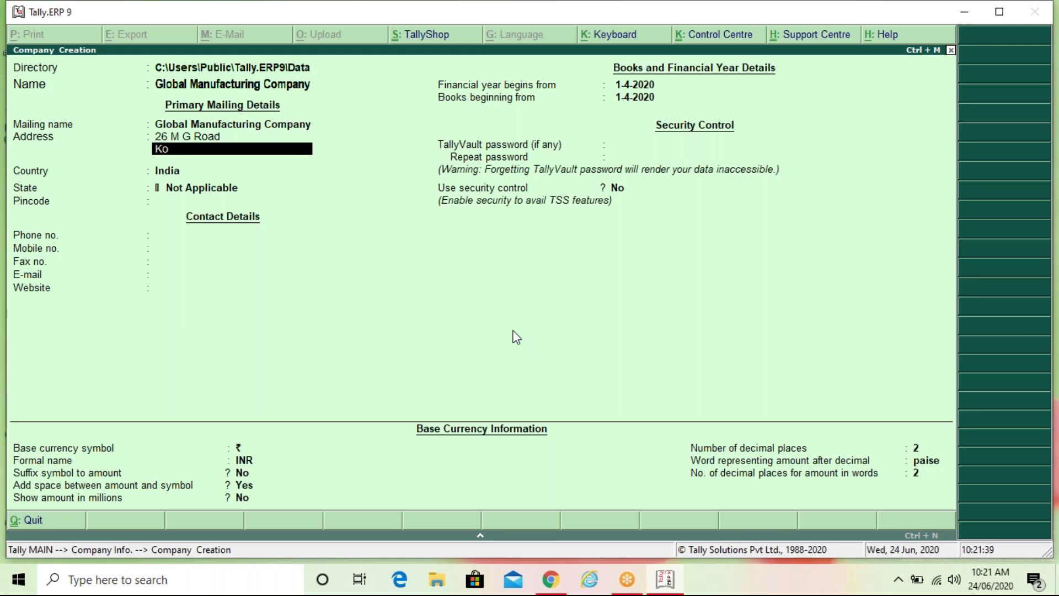
pyautogui.write('lkata')
pyautogui.press('Return')
pyautogui.press('Return')
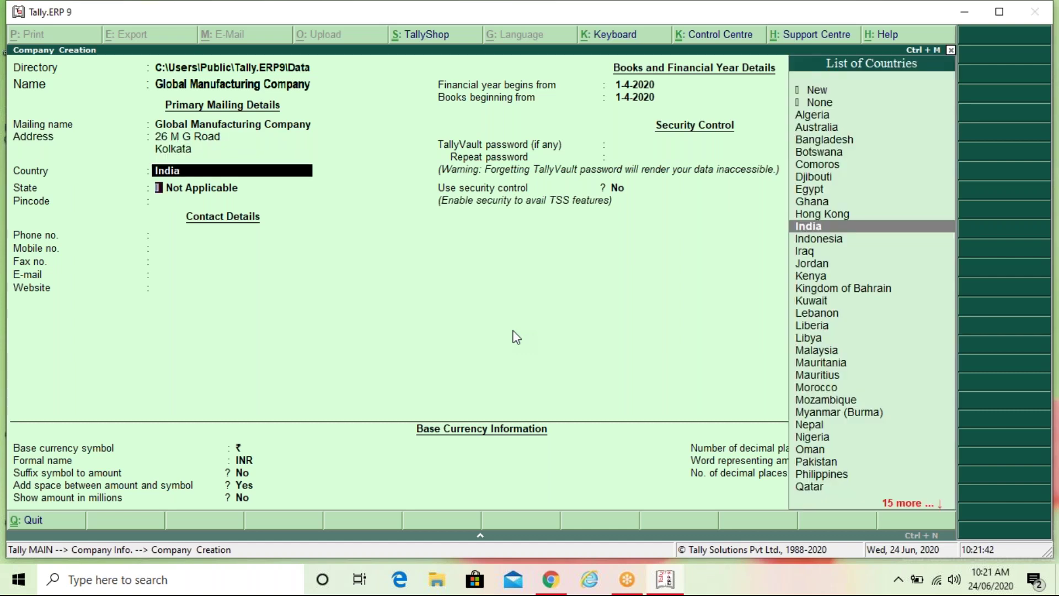
# - Keep India as the country, choose West Bengal as the state, and enter the pincode, leaving the contact details blank
pyautogui.press('Return')
pyautogui.write('W')
pyautogui.press('Return')
pyautogui.write('7000')
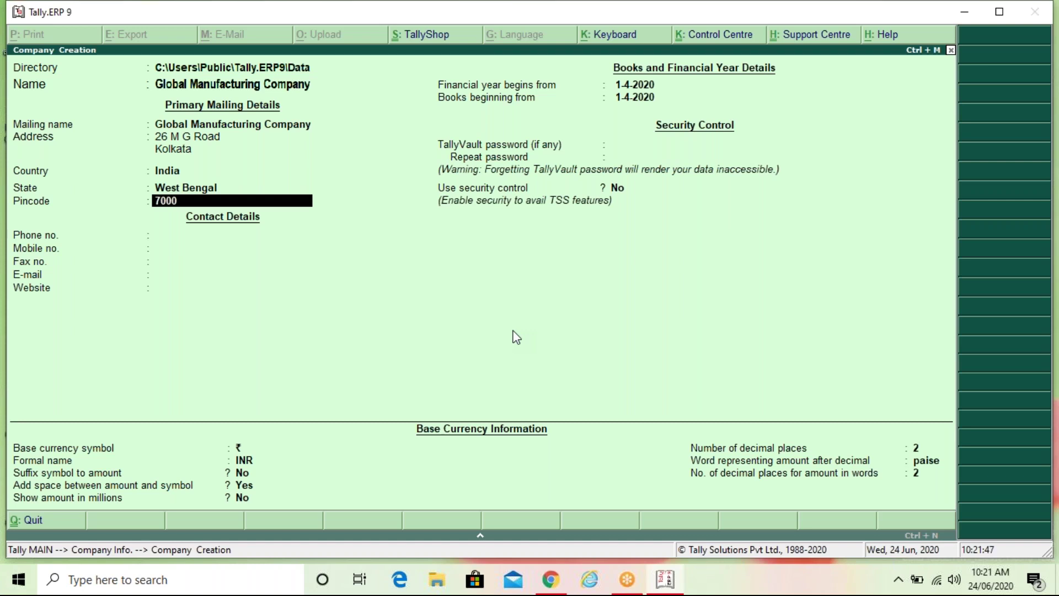
pyautogui.write('79')
pyautogui.press('Return')
pyautogui.press('Return')
pyautogui.press('Return')
pyautogui.press('Return')
pyautogui.press('Return')
pyautogui.press('Return')
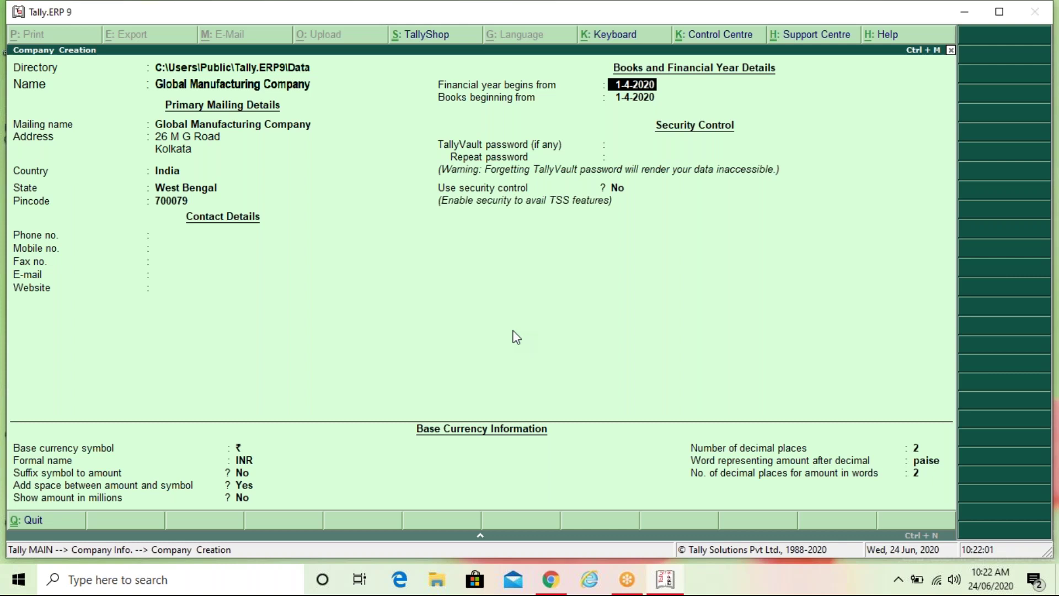
# - Set the financial year and the books to begin from 1-4-2016
pyautogui.write('1')
pyautogui.write('/4/')
pyautogui.write('2016')
pyautogui.press('Return')
pyautogui.press('Return')
pyautogui.press('Return')
pyautogui.press('Return')
pyautogui.press('Return')
pyautogui.press('Return')
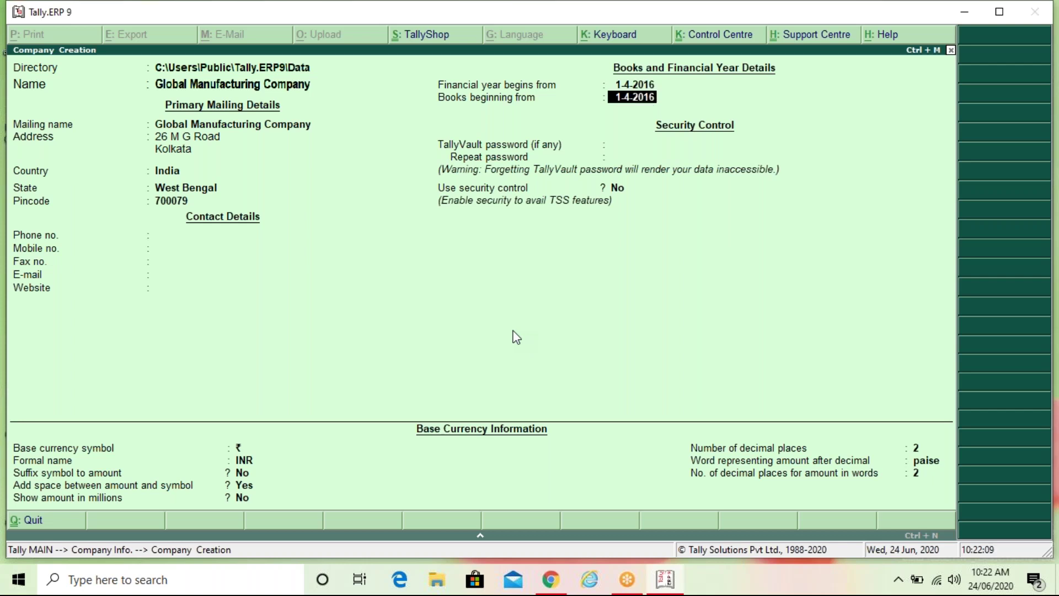
# - Leave the TallyVault password blank and security control off, and accept the creation of the company
pyautogui.press('Return')
pyautogui.press('Return')
pyautogui.press('Return')
pyautogui.press('Return')
pyautogui.press('Return')
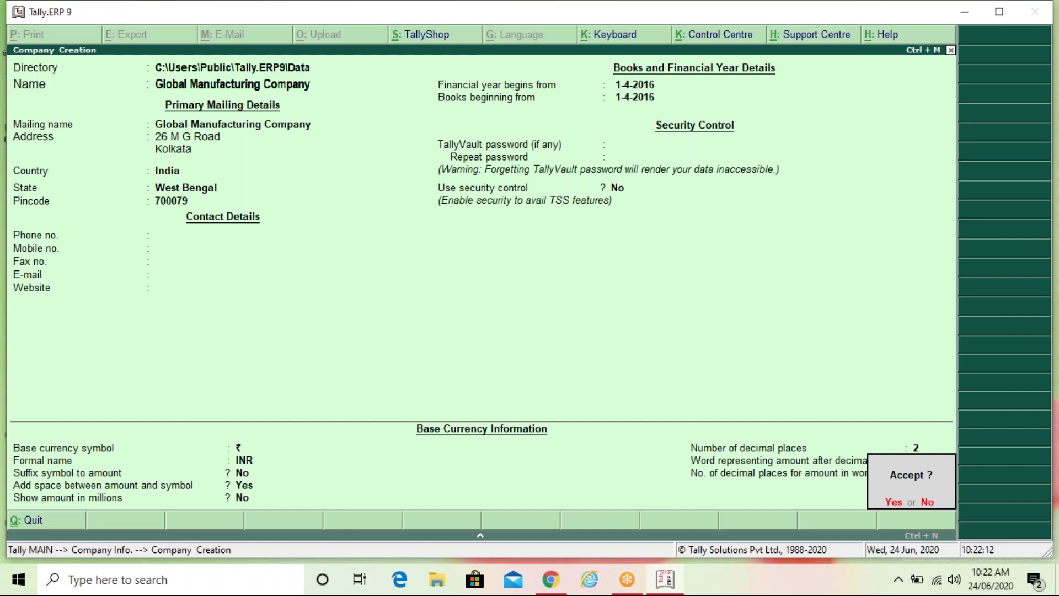
pyautogui.press('Escape')
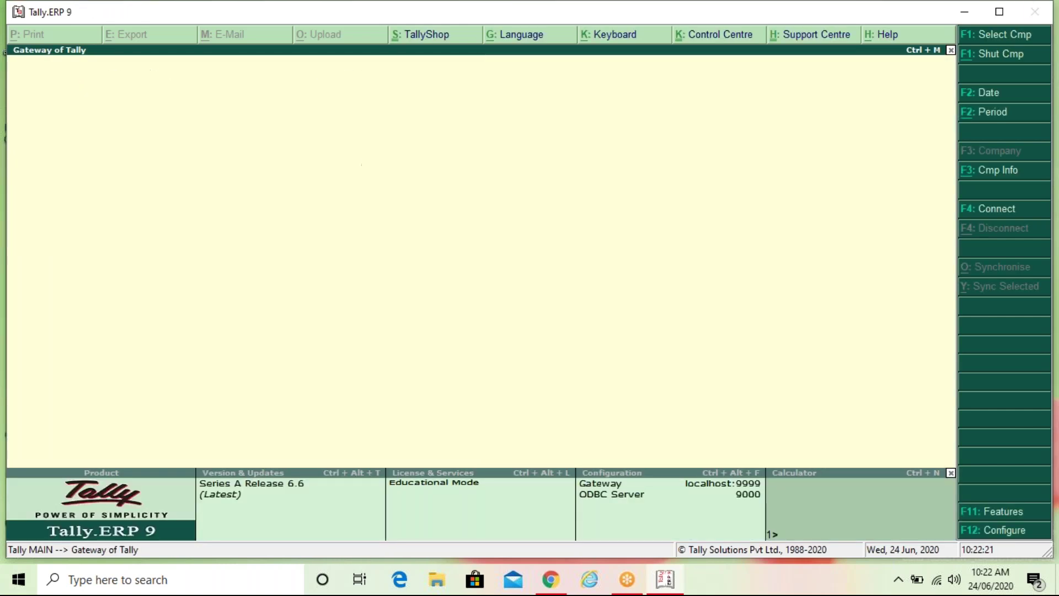
pyautogui.press('n')
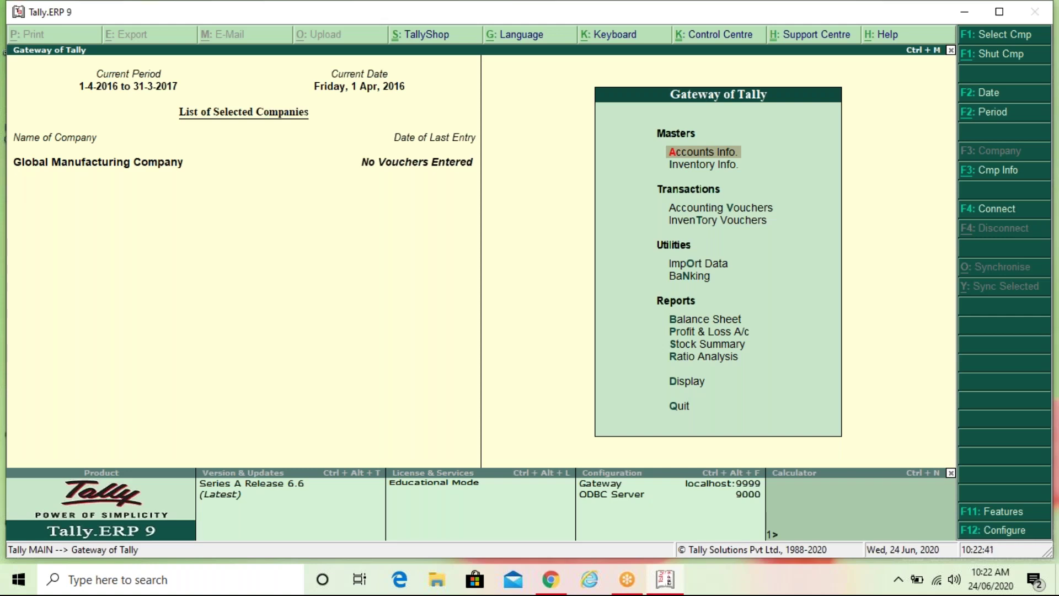
# - Open the alteration of multiple ledgers for the All Items group
pyautogui.press('Return')
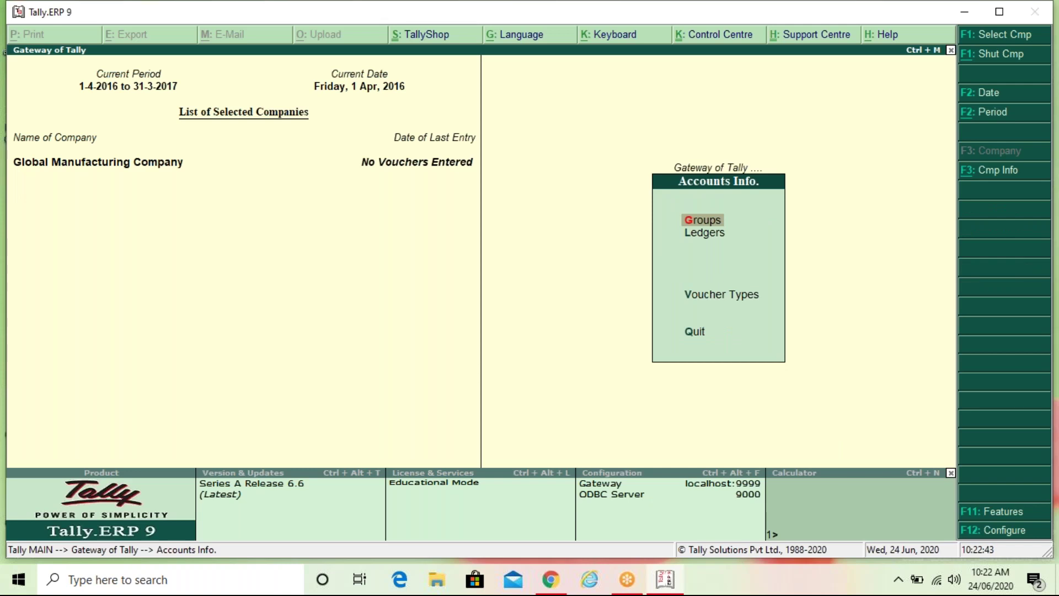
pyautogui.press('Down')
pyautogui.press('Return')
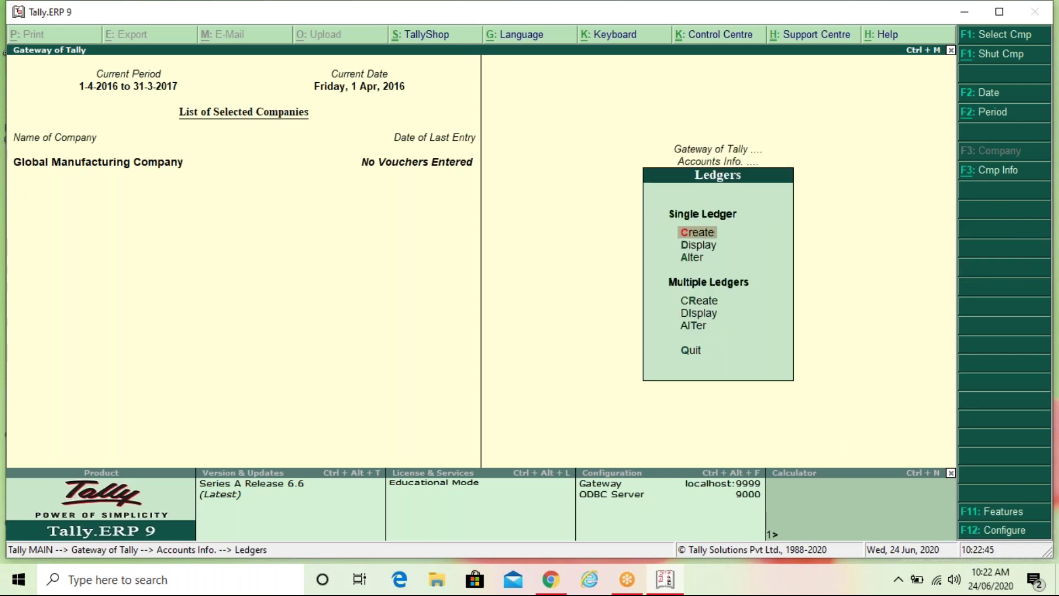
pyautogui.press('Down')
pyautogui.press('Down')
pyautogui.press('Down')
pyautogui.press('Down')
pyautogui.press('Down')
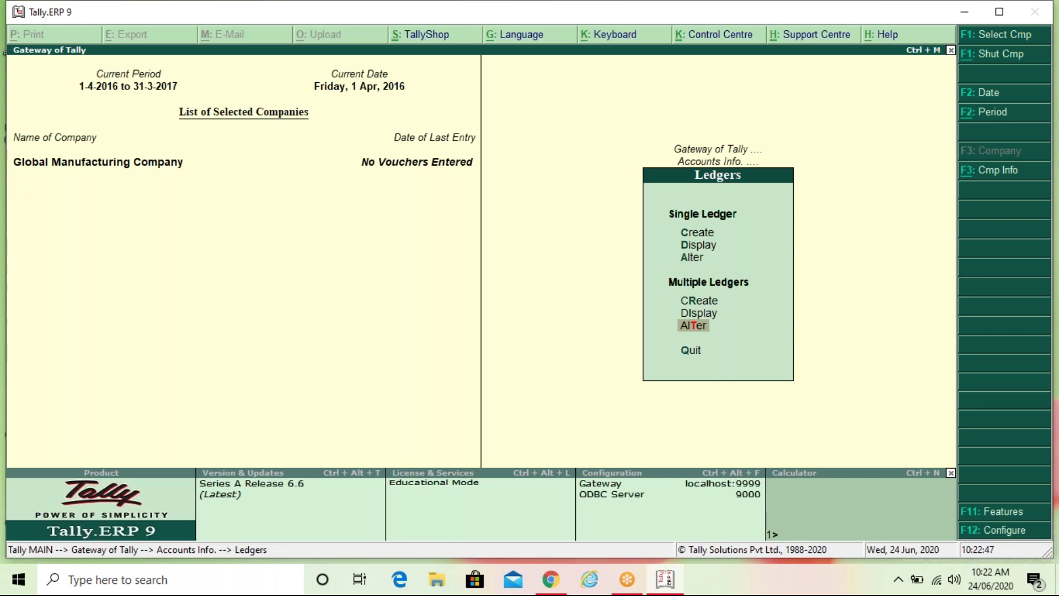
pyautogui.press('Return')
pyautogui.press('Return')
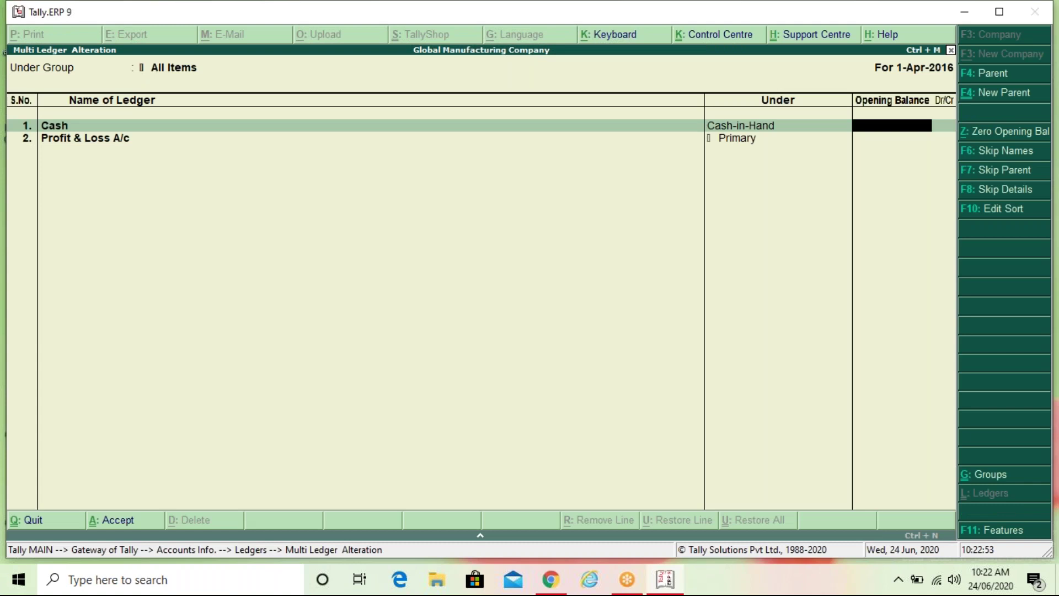
# - Set opening balances of 12,000 Dr for Cash and 32,000 Cr for Profit & Loss A/c
pyautogui.write('12000')
pyautogui.press('Return')
pyautogui.press('Return')
pyautogui.press('Return')
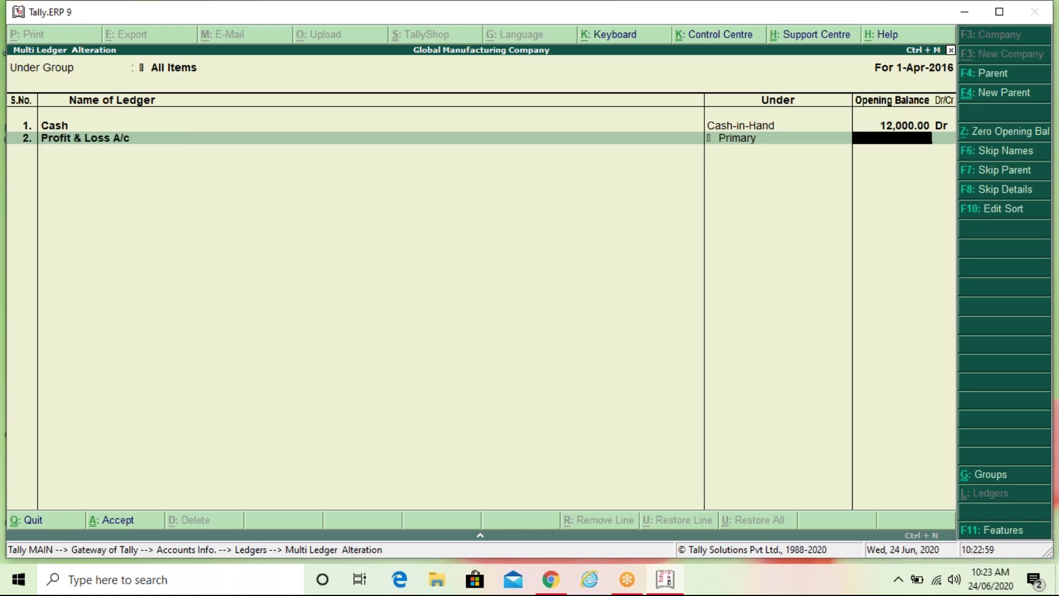
pyautogui.write('32000')
pyautogui.press('Return')
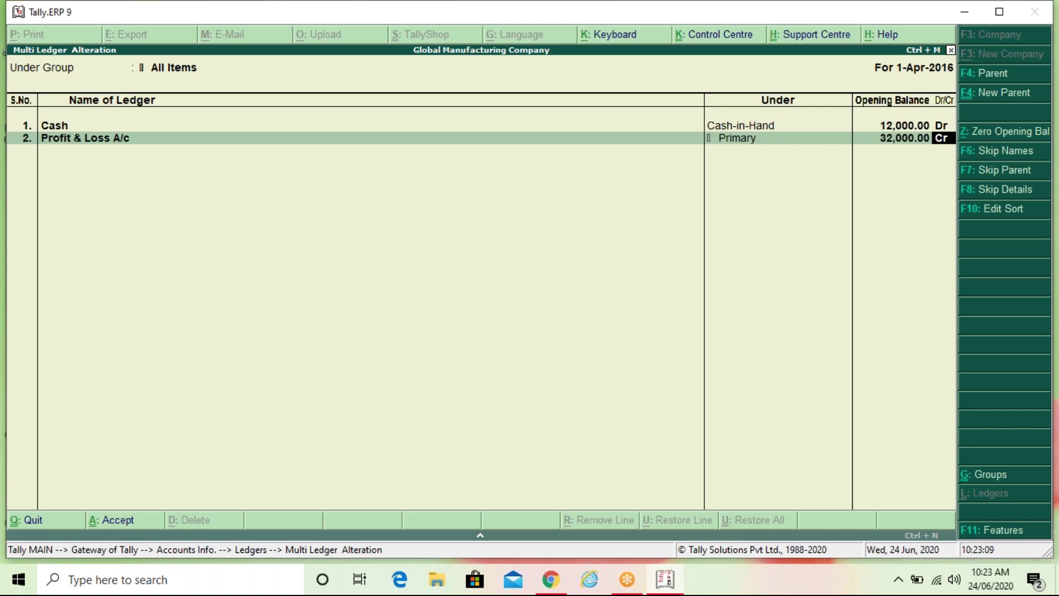
pyautogui.press('Return')
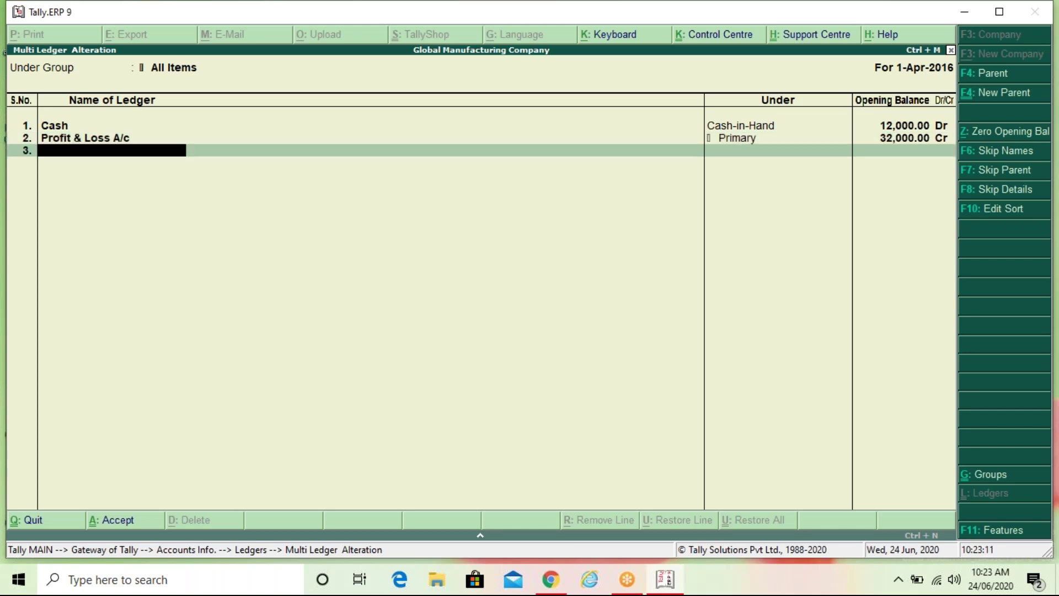
# - Add a Capital ledger under Capital Account with an opening balance of 2,75,000 Cr
pyautogui.write('Capital')
pyautogui.press('Return')
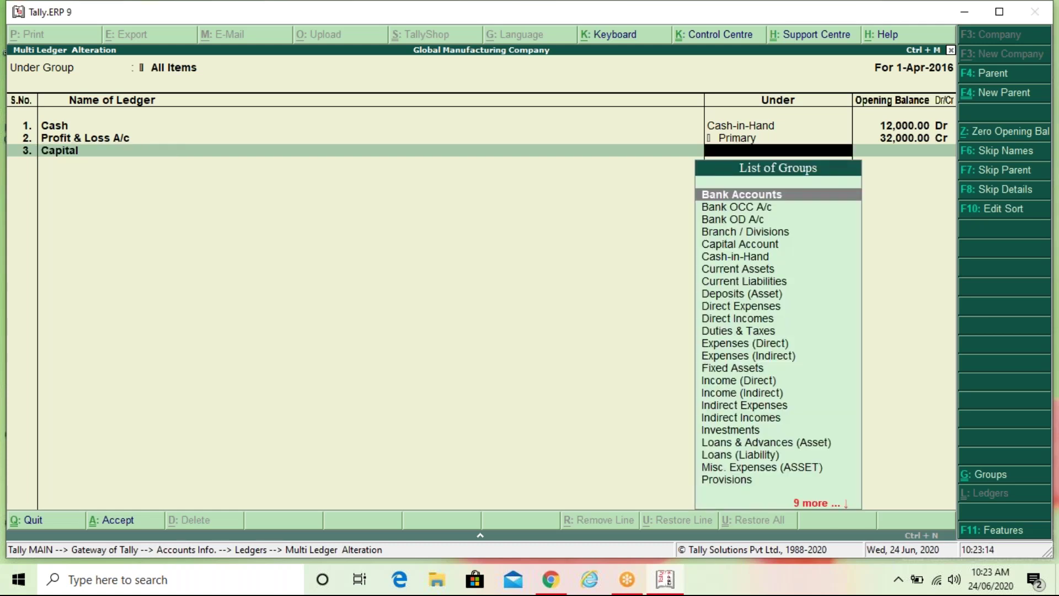
pyautogui.write('C')
pyautogui.press('Return')
pyautogui.write('2')
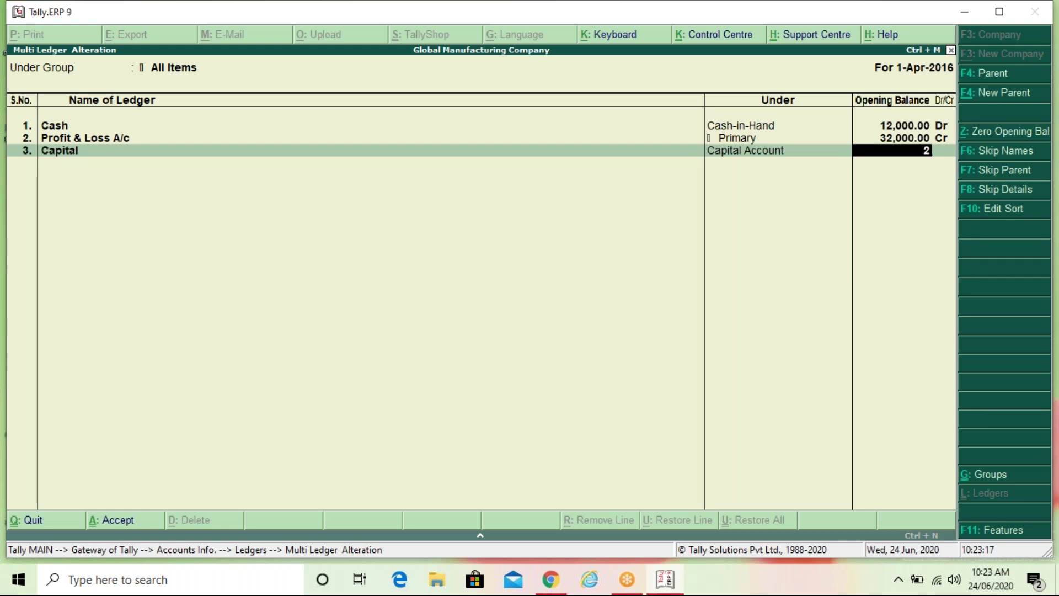
pyautogui.write('75000')
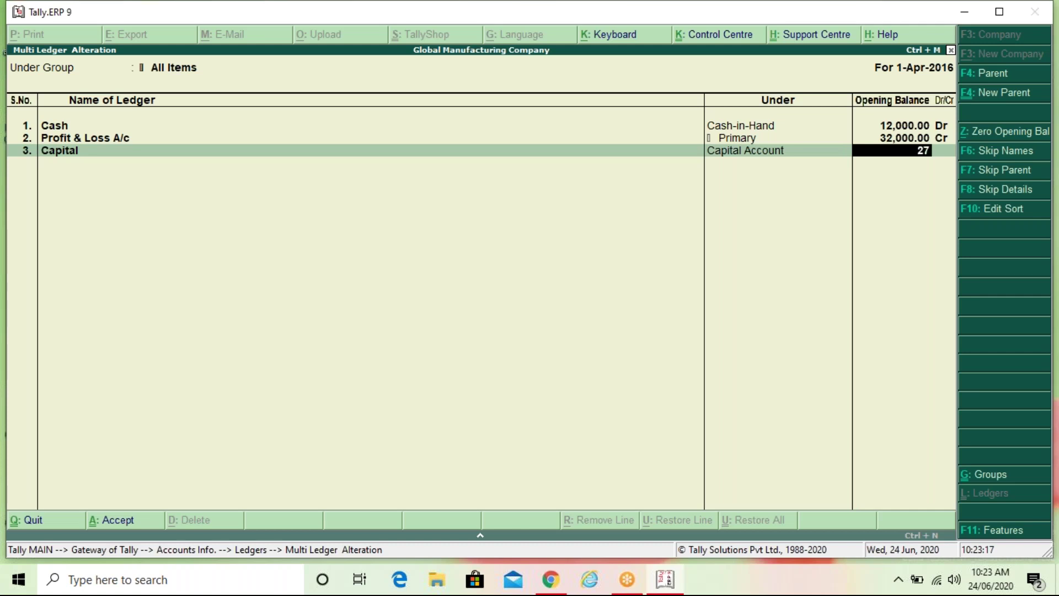
pyautogui.press('Return')
pyautogui.press('Return')
# - Add a "Loan From Indian Bank" ledger under Secured Loans with an opening balance of 1,22,000 Cr
pyautogui.write('Loan From')
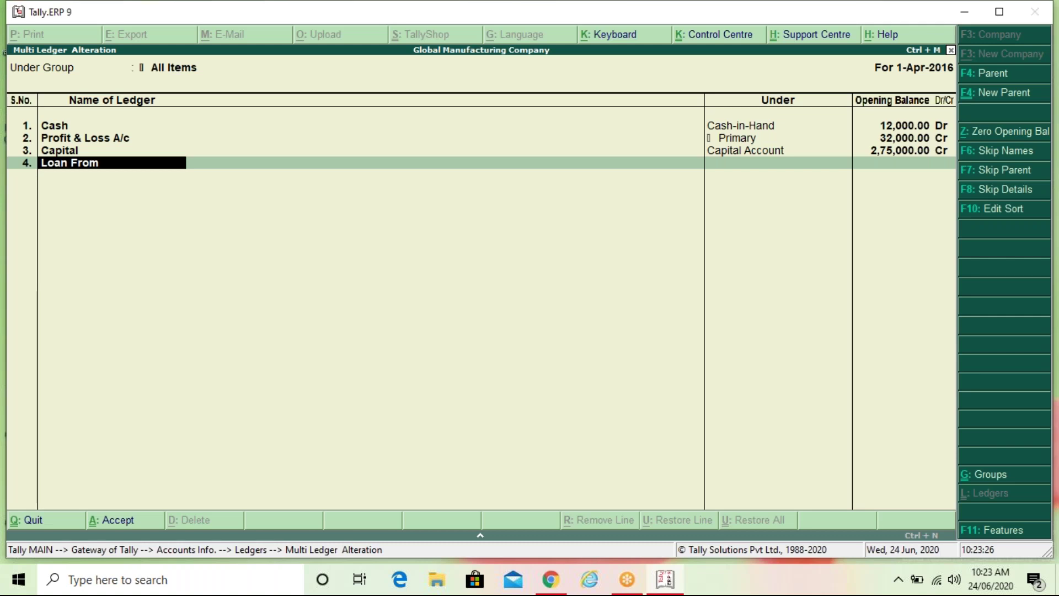
pyautogui.write('Indian Bank')
pyautogui.press('Return')
pyautogui.write('S')
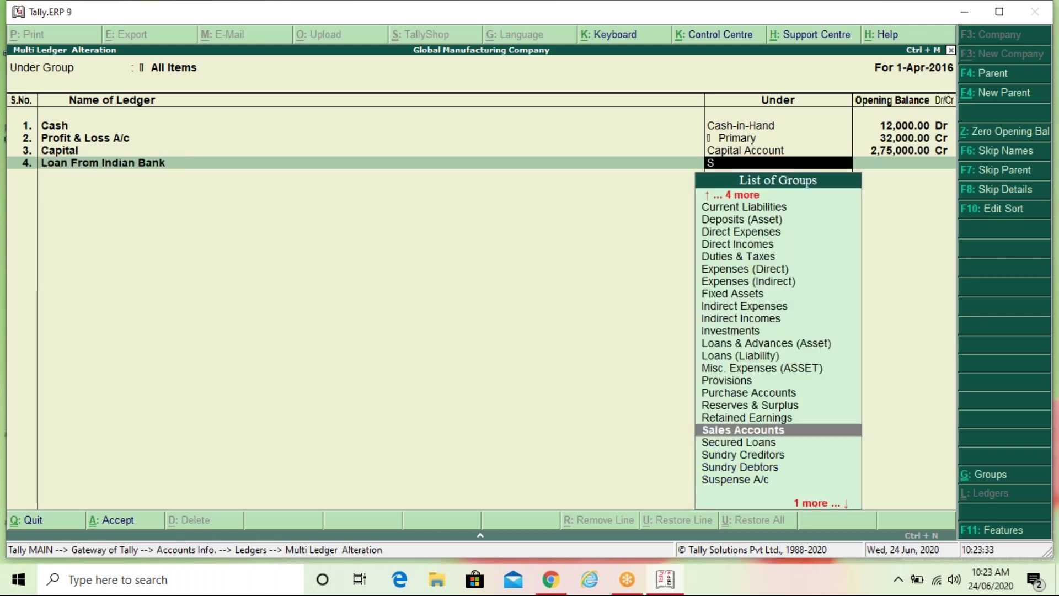
pyautogui.press('Down')
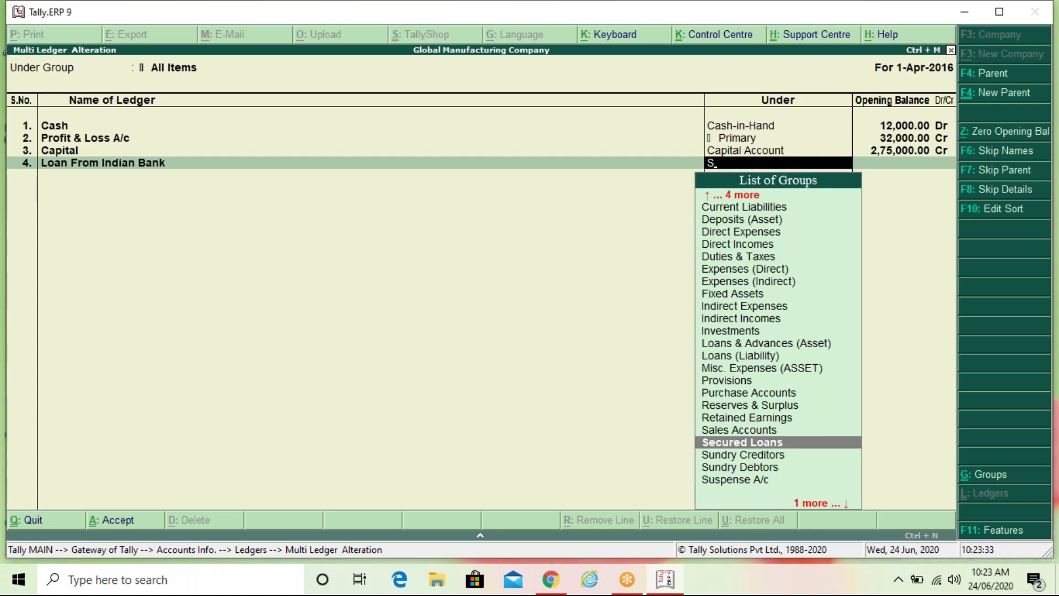
pyautogui.press('Return')
pyautogui.write('122000')
pyautogui.press('Return')
pyautogui.press('Return')
# - Add a Furniture ledger under Fixed Assets with an opening balance of 2,26,000 Dr
pyautogui.write('F')
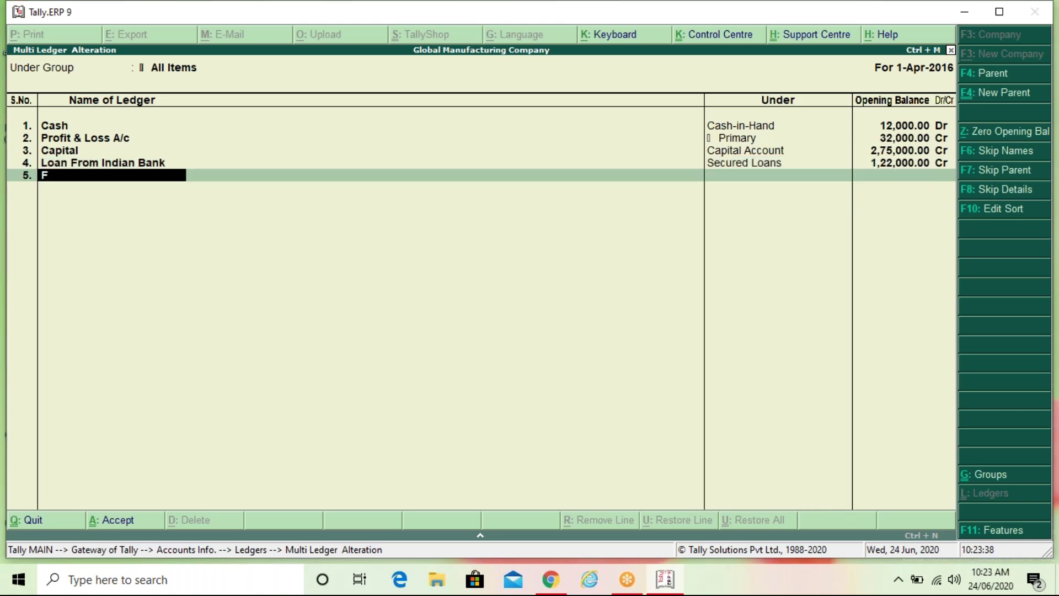
pyautogui.write('urniture')
pyautogui.press('Return')
pyautogui.write('F')
pyautogui.press('Return')
pyautogui.write('2')
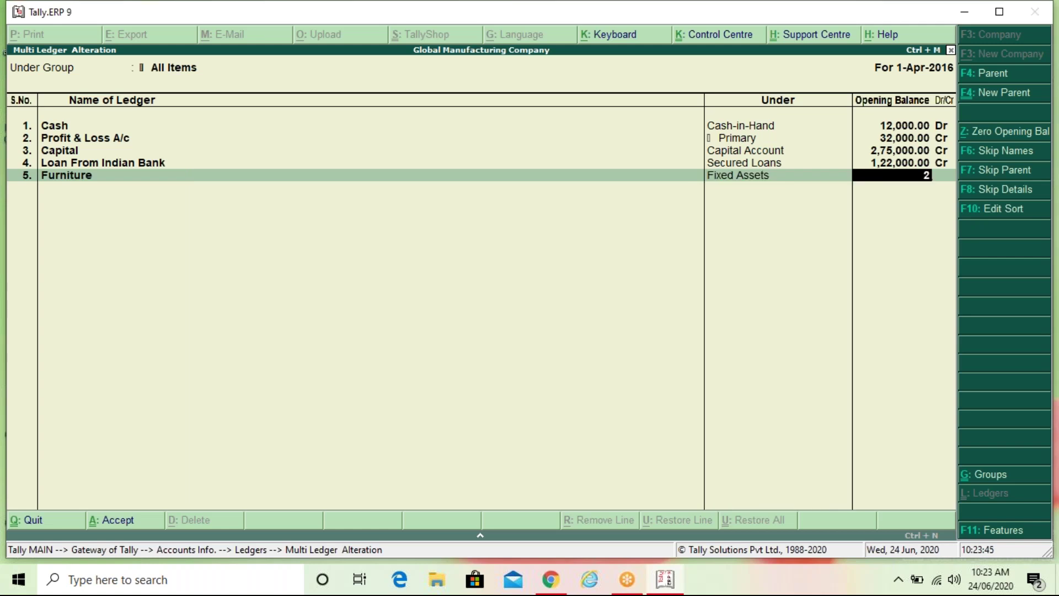
pyautogui.write('26000')
pyautogui.press('Return')
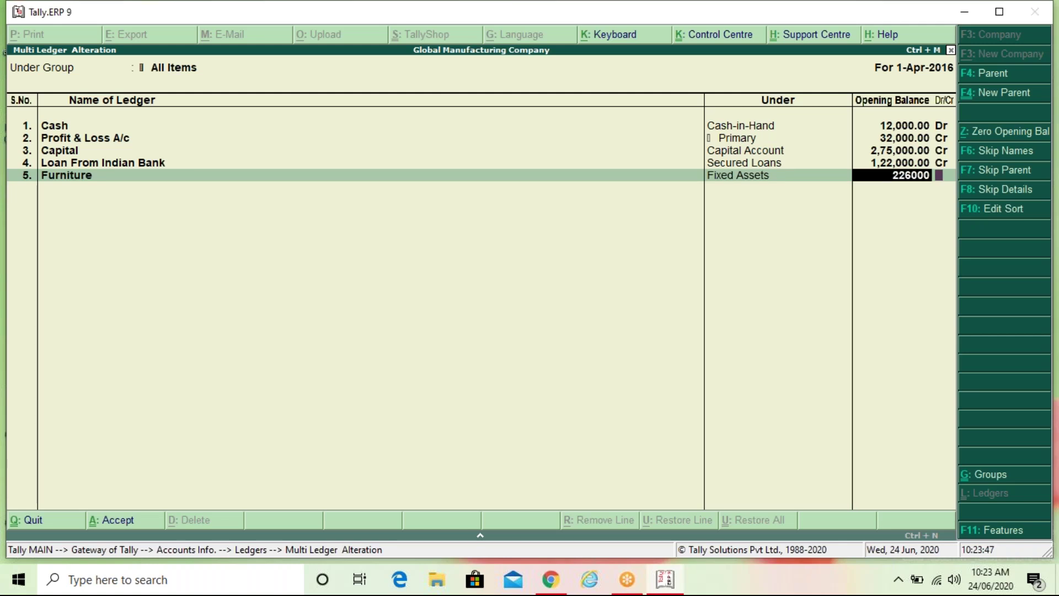
pyautogui.press('Return')
# - Add an HDFC Bank ledger under Bank Accounts with an opening balance of 1,91,000 Dr, and save the ledger list
pyautogui.write('DFC Bank')
pyautogui.press('Return')
pyautogui.write('1,91,000')
pyautogui.press('Return')
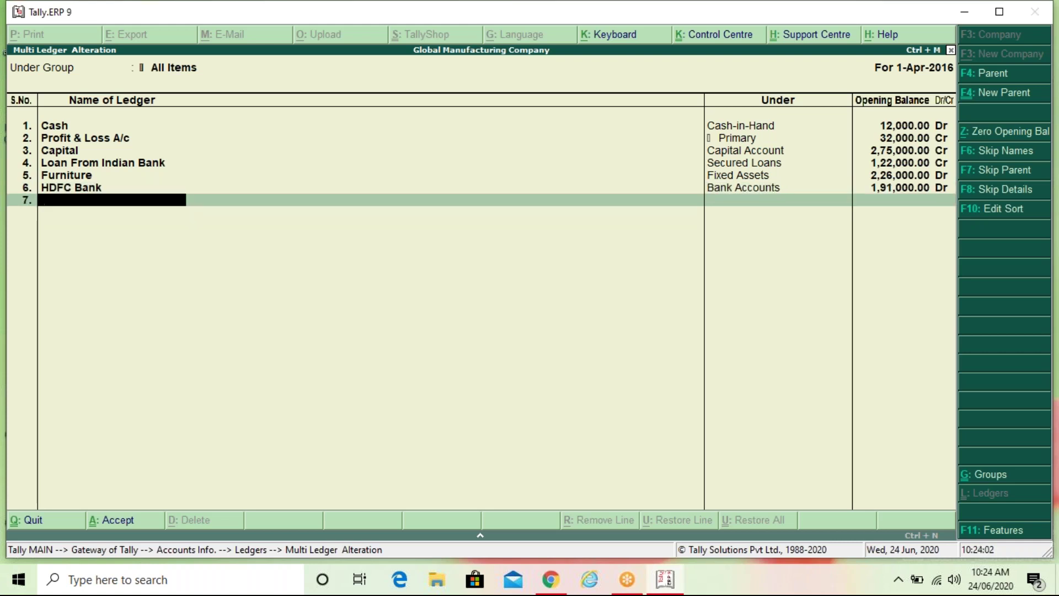
pyautogui.press('Return')
pyautogui.press('Return')
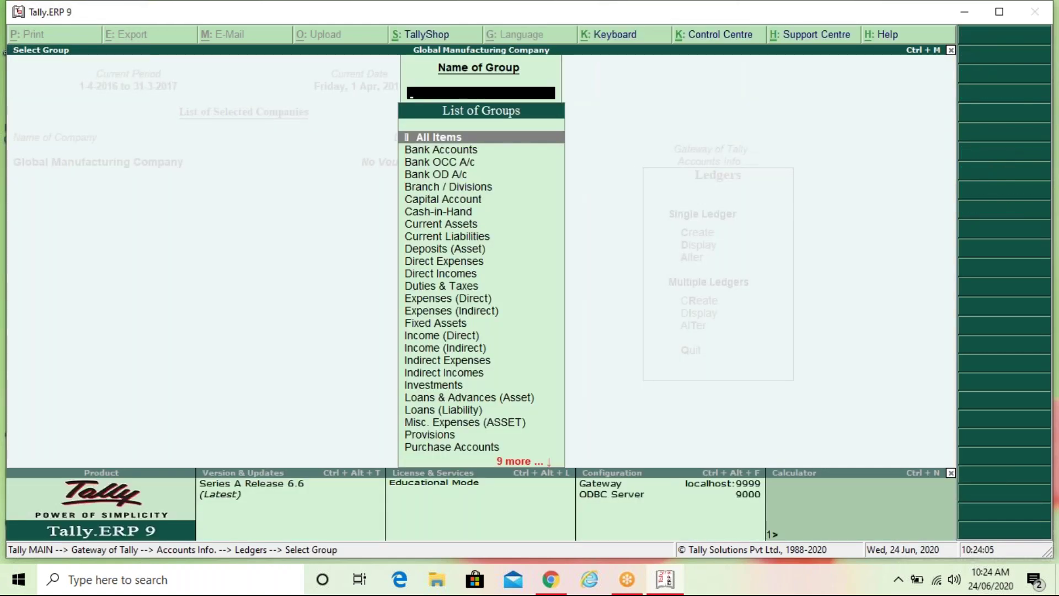
# - Leave the multiple ledger alteration and return to the Gateway of Tally
pyautogui.press('Escape')
pyautogui.press('Escape')
pyautogui.press('Escape')
pyautogui.press('Escape')
pyautogui.press('Escape')
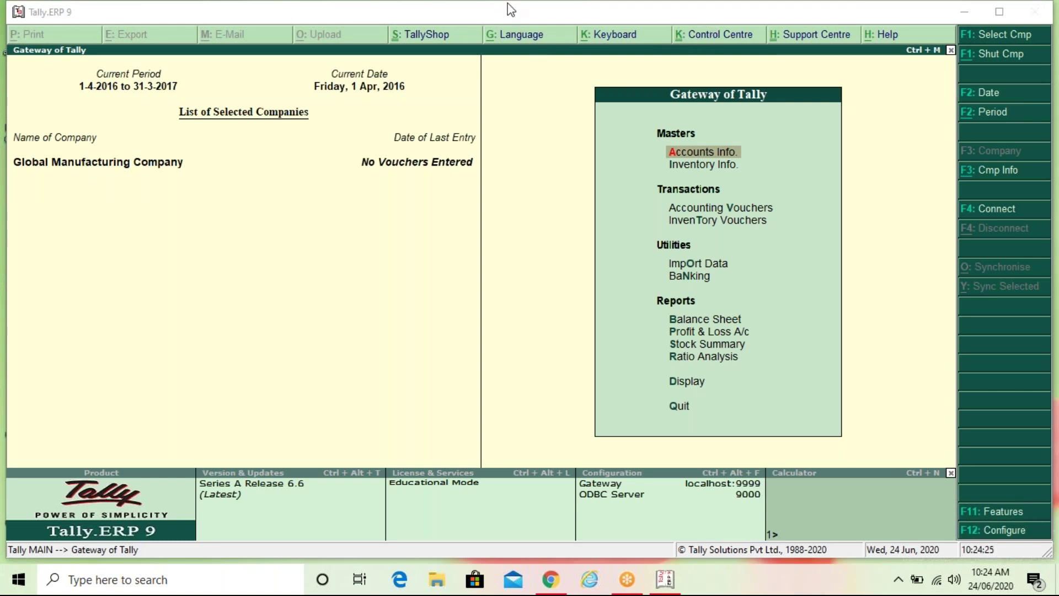
# - Start creating a single stock item named Butter under the Primary group
pyautogui.click(403, 238)
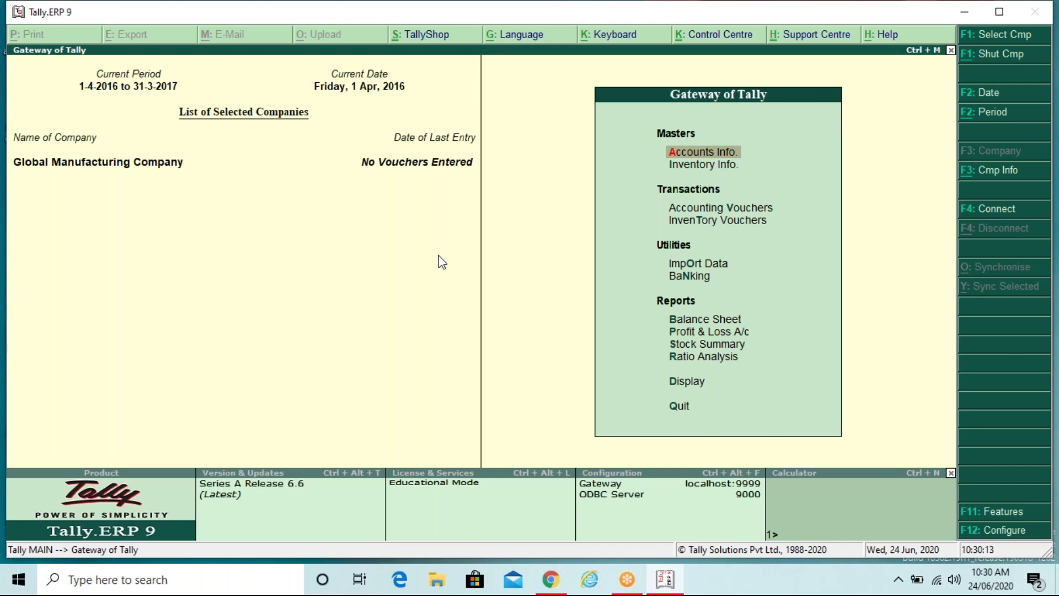
pyautogui.press('Down')
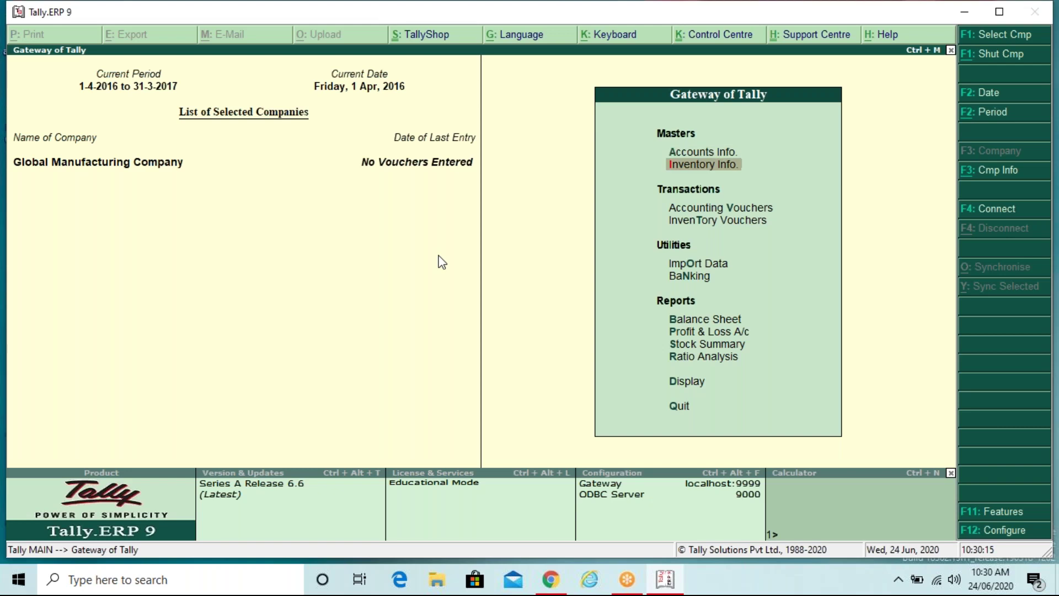
pyautogui.press('Return')
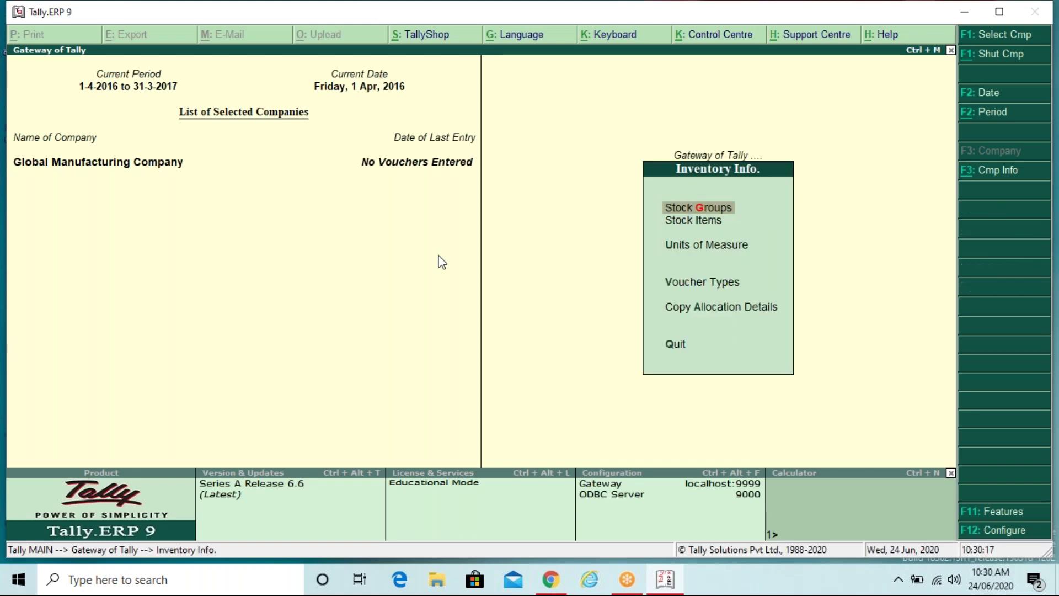
pyautogui.press('Down')
pyautogui.press('Return')
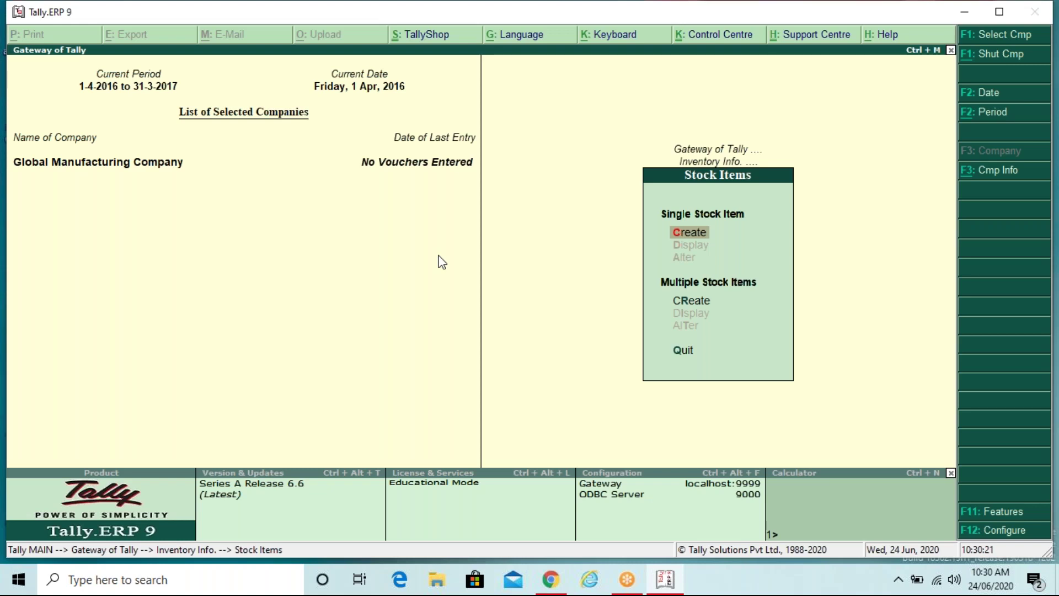
pyautogui.press('Return')
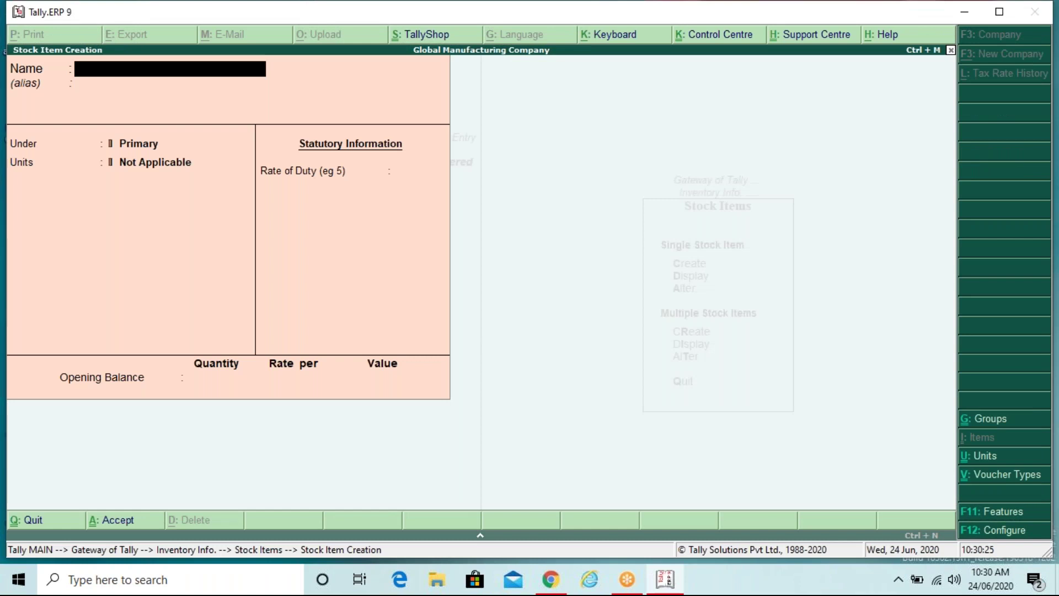
pyautogui.write('Butter')
pyautogui.press('Return')
pyautogui.press('Return')
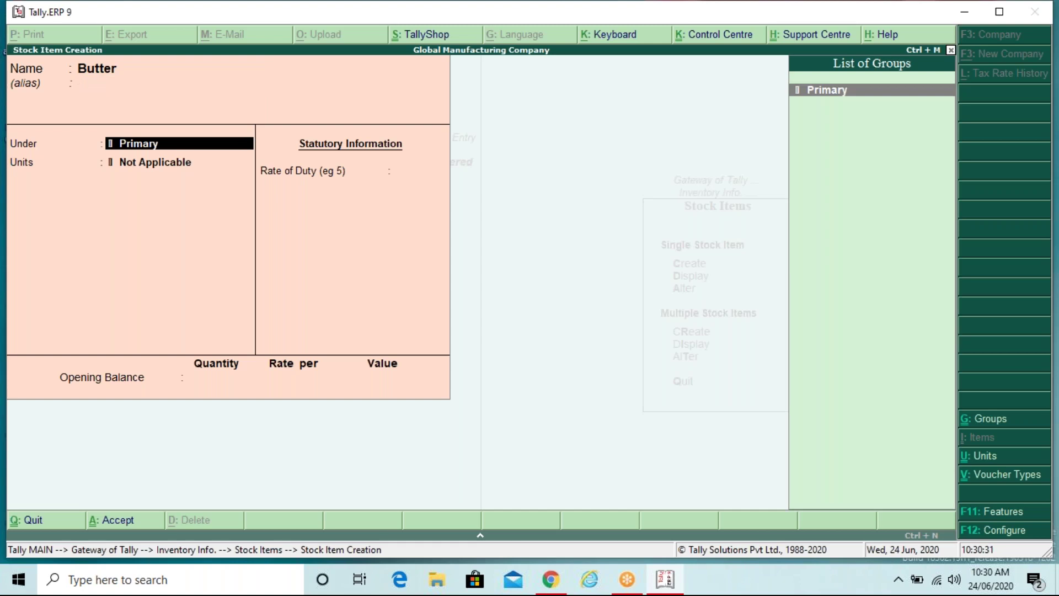
pyautogui.press('Return')
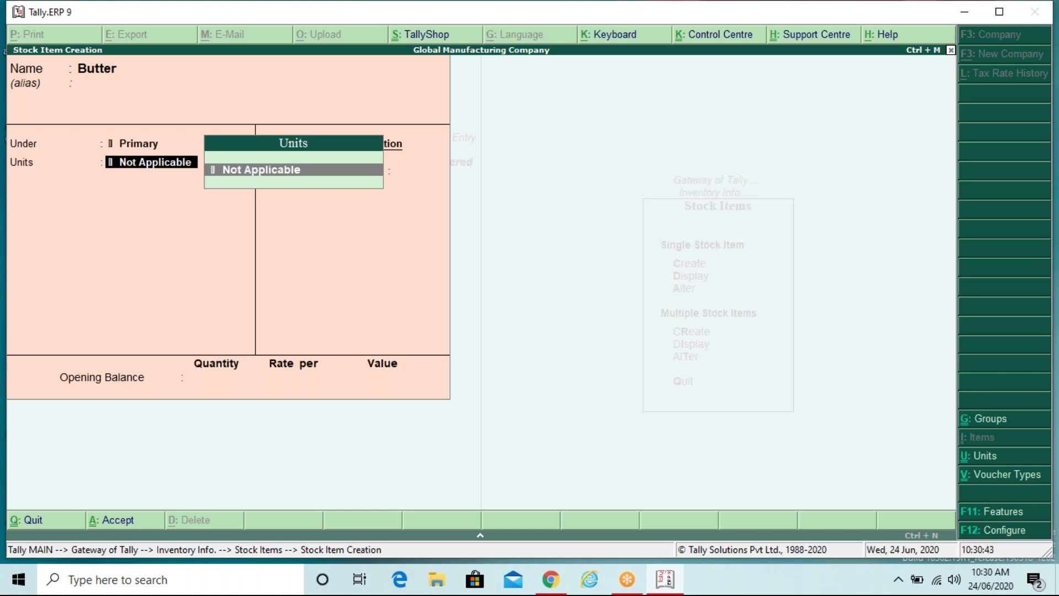
# - Create a simple unit with the symbol Kgs and 3 decimal places as the unit for Butter
pyautogui.hotkey('alt', 'c')
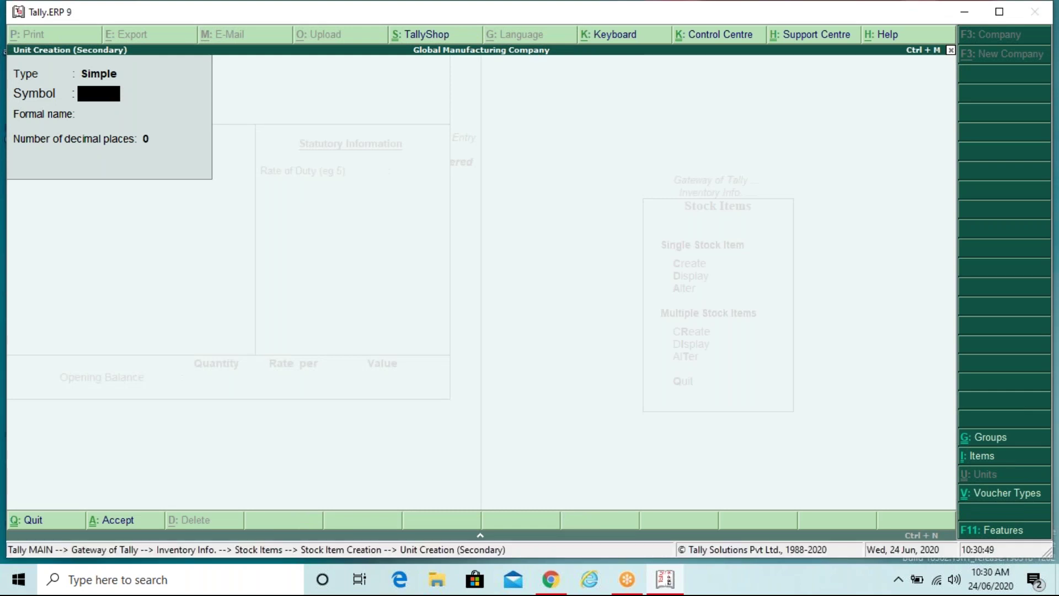
pyautogui.write('Kgs')
pyautogui.press('Return')
pyautogui.press('Return')
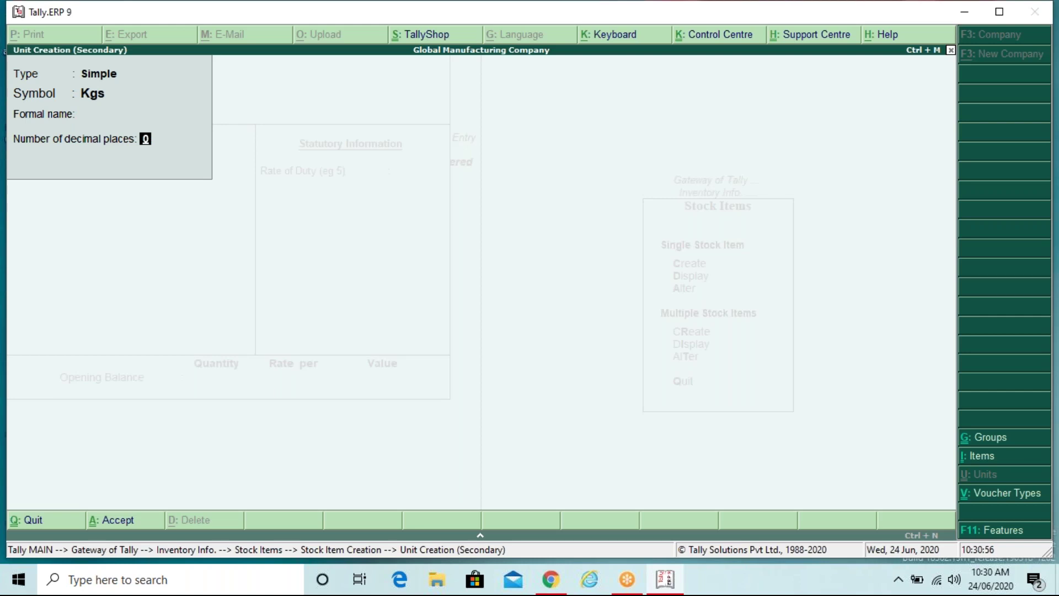
pyautogui.write('3')
pyautogui.press('Return')
pyautogui.press('y')
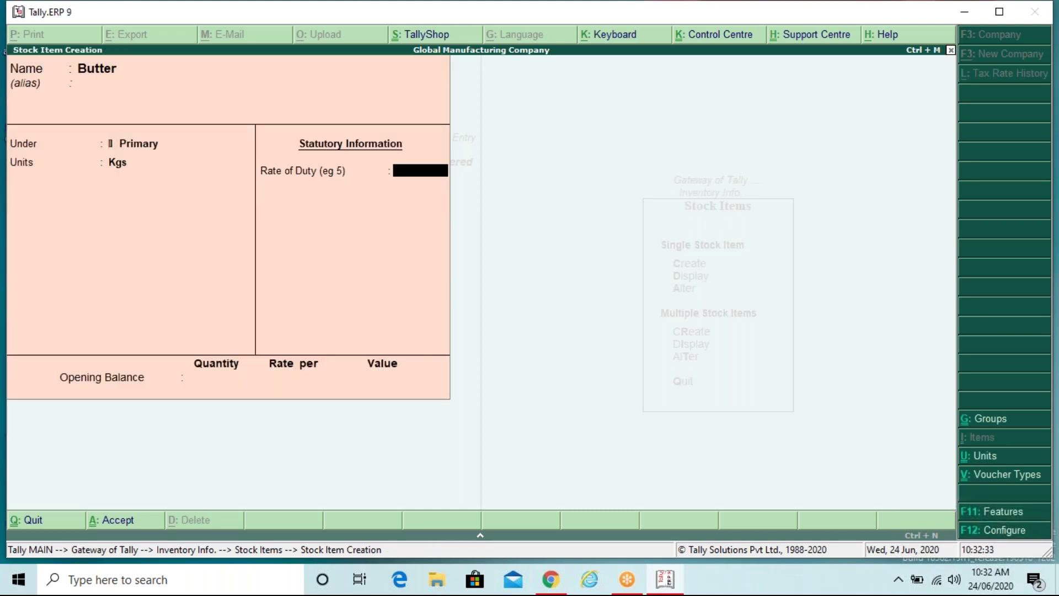
pyautogui.press('BackSpace')
pyautogui.press('BackSpace')
pyautogui.press('BackSpace')
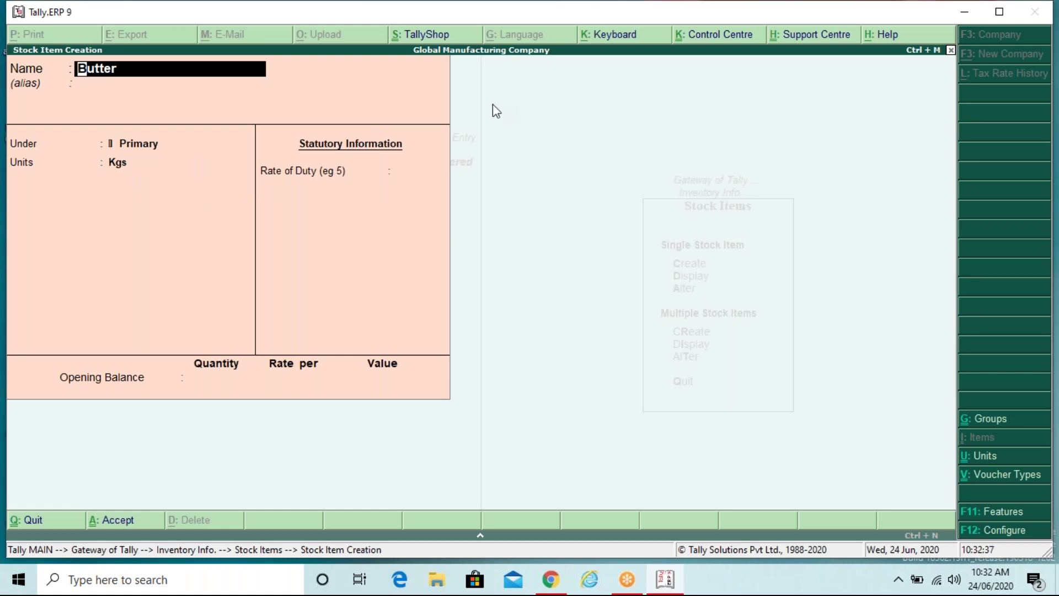
pyautogui.press('Return')
pyautogui.press('Return')
pyautogui.press('Return')
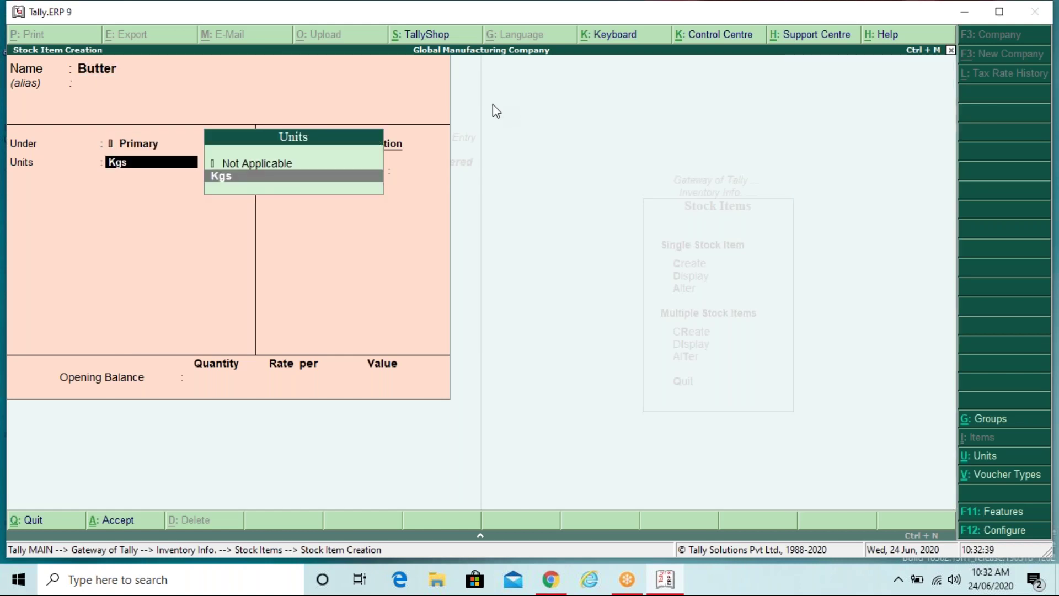
pyautogui.press('BackSpace')
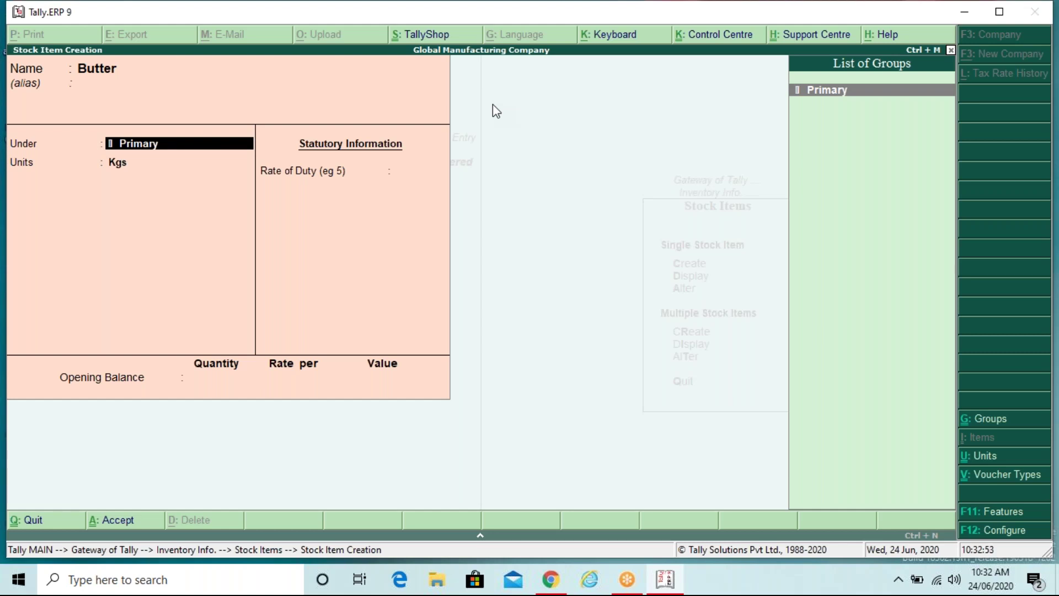
# - Enable the use of alternate units for stock items in the stock item configuration
pyautogui.press('F12')
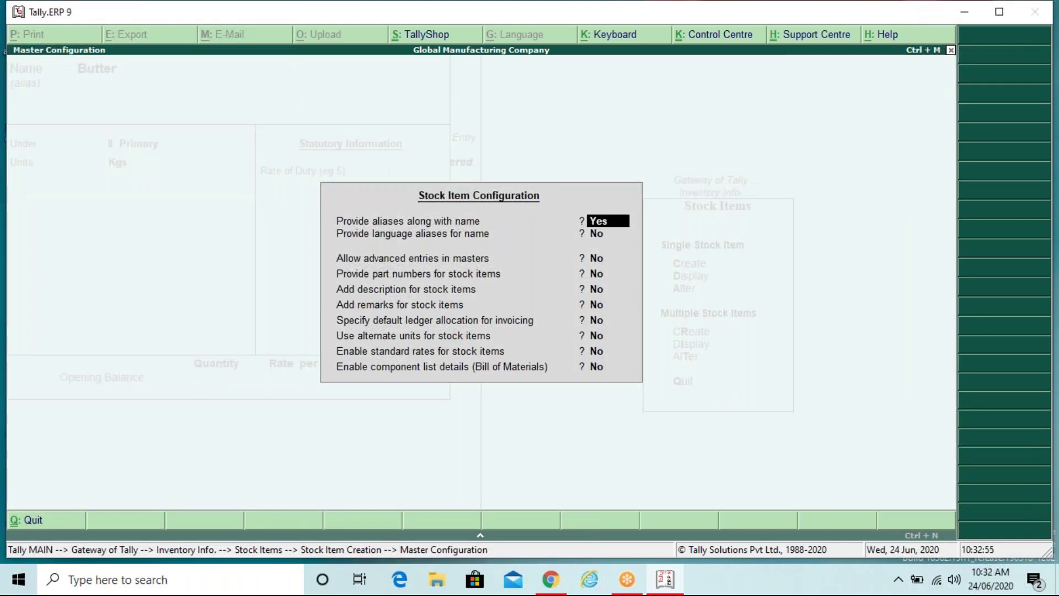
pyautogui.press('Return')
pyautogui.press('Return')
pyautogui.press('Return')
pyautogui.press('Return')
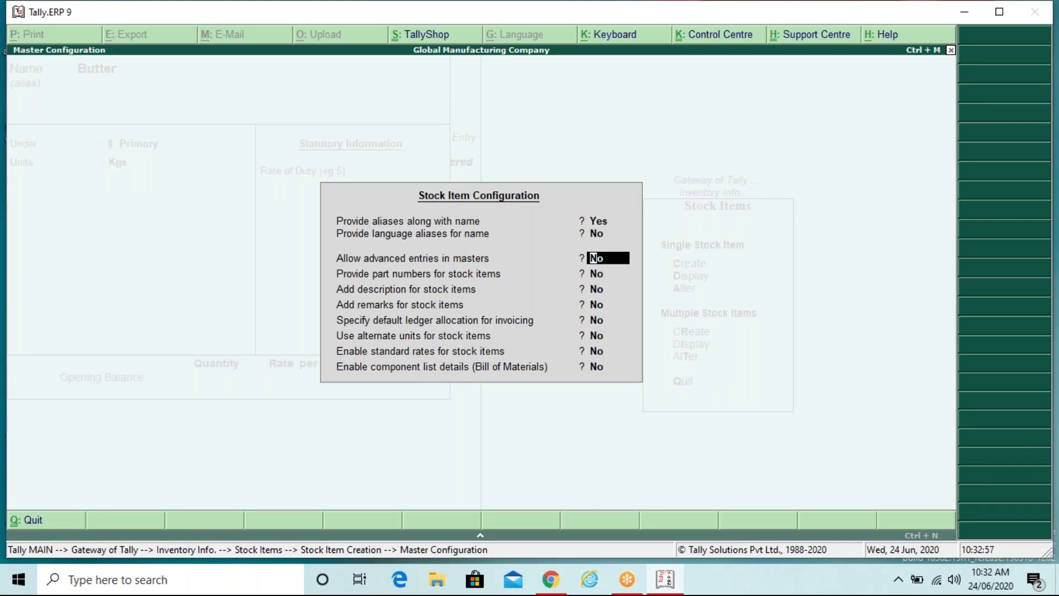
pyautogui.press('Return')
pyautogui.press('Return')
pyautogui.press('Return')
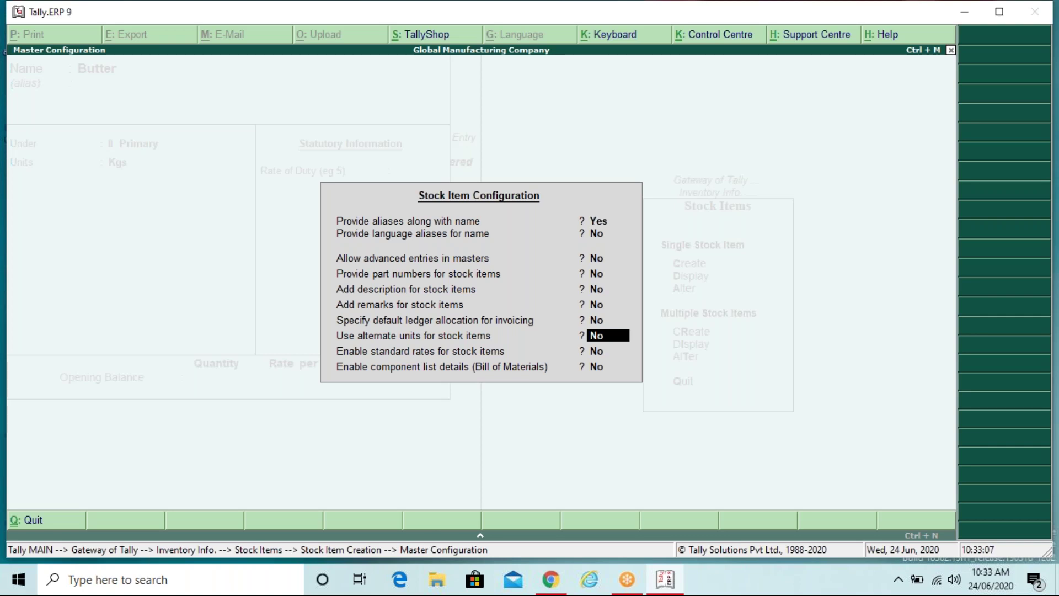
pyautogui.write('y')
pyautogui.press('Return')
pyautogui.press('Return')
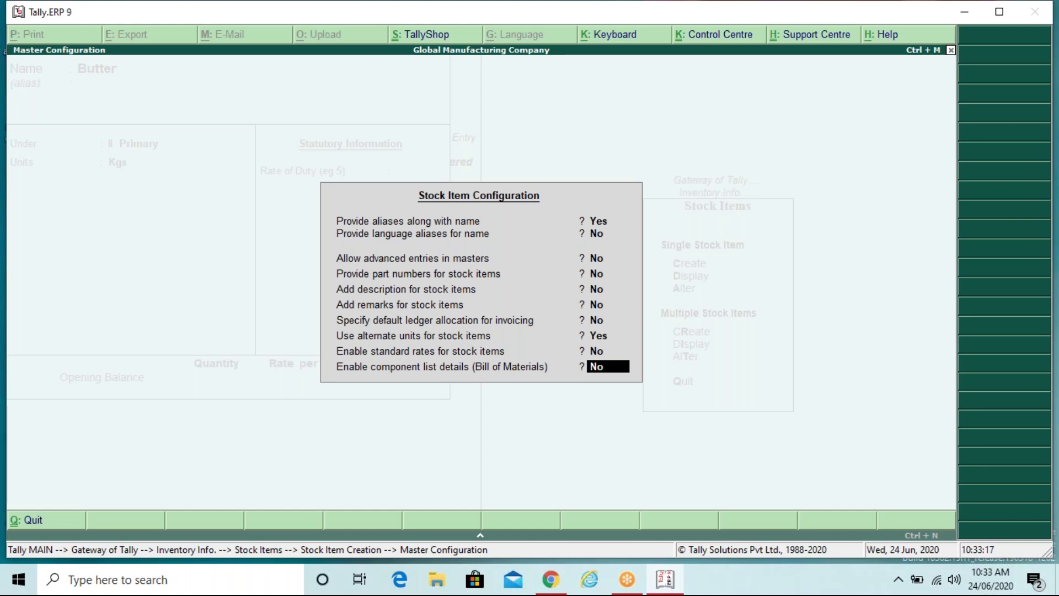
pyautogui.press('Return')
# - Create a simple unit with the symbol Grms and 2 decimal places as Butter's alternate unit
pyautogui.press('Return')
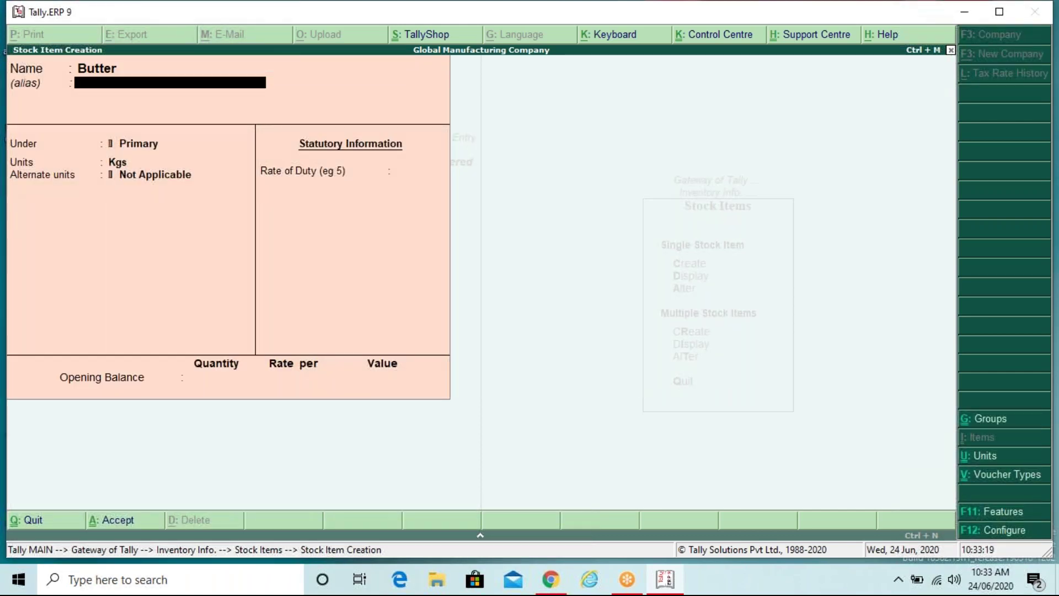
pyautogui.press('Return')
pyautogui.press('Return')
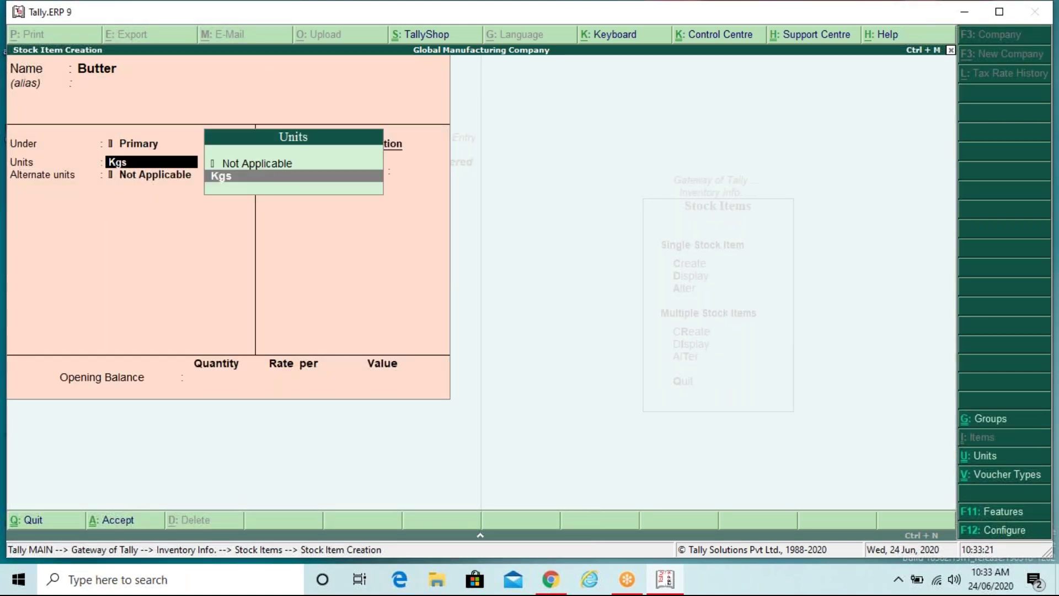
pyautogui.press('Return')
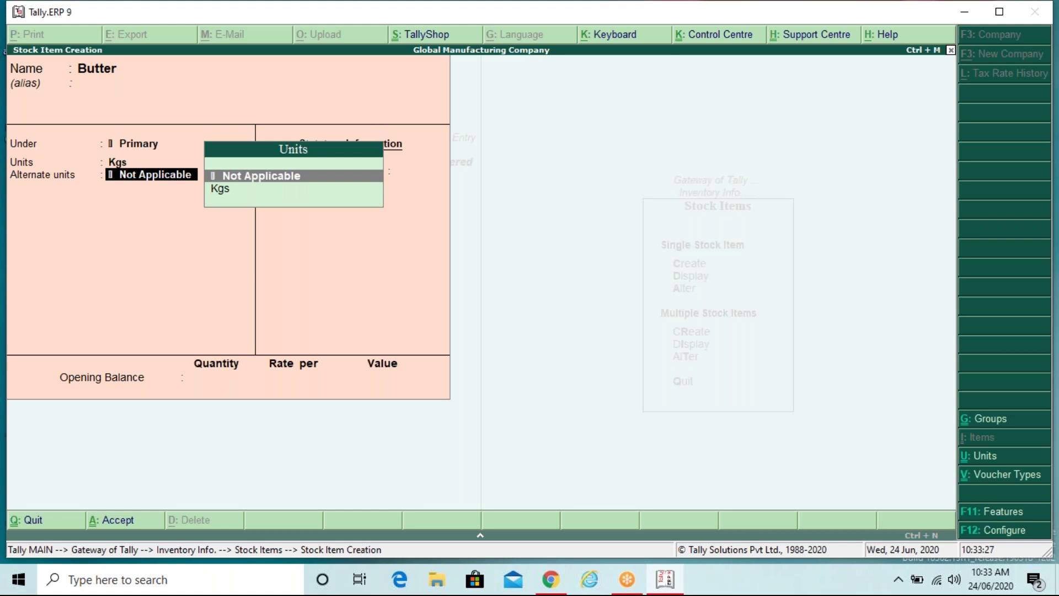
pyautogui.hotkey('alt', 'c')
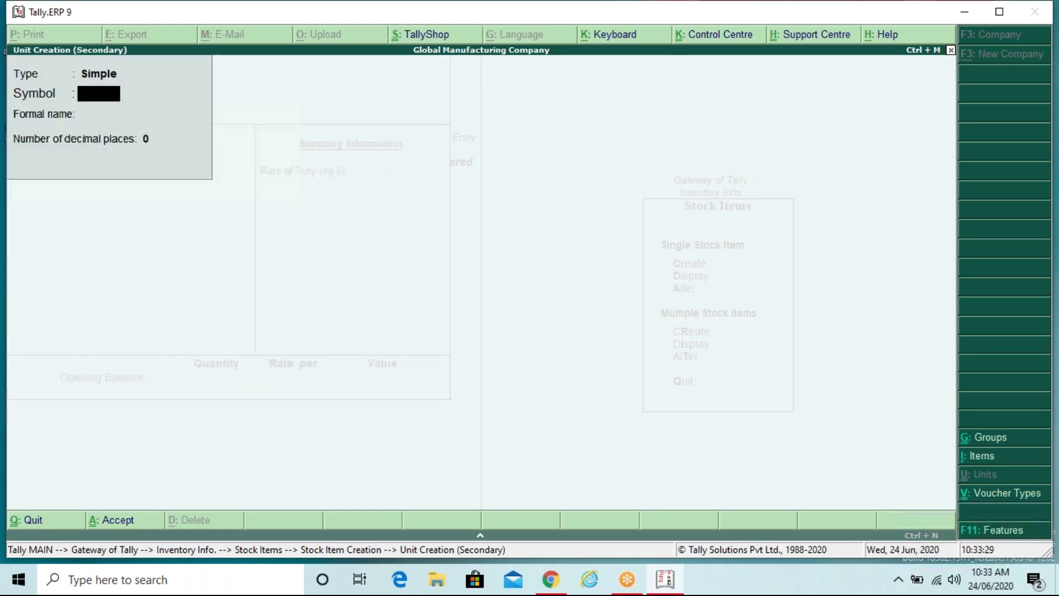
pyautogui.write('Grms')
pyautogui.press('Return')
pyautogui.press('Return')
pyautogui.write('2')
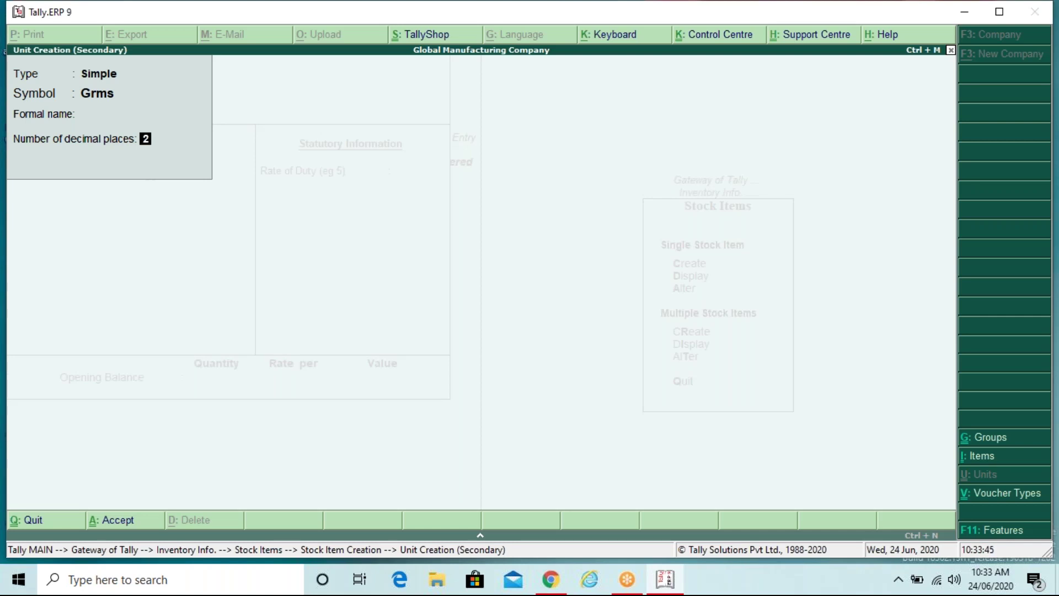
pyautogui.press('Return')
pyautogui.press('Return')
pyautogui.press('Return')
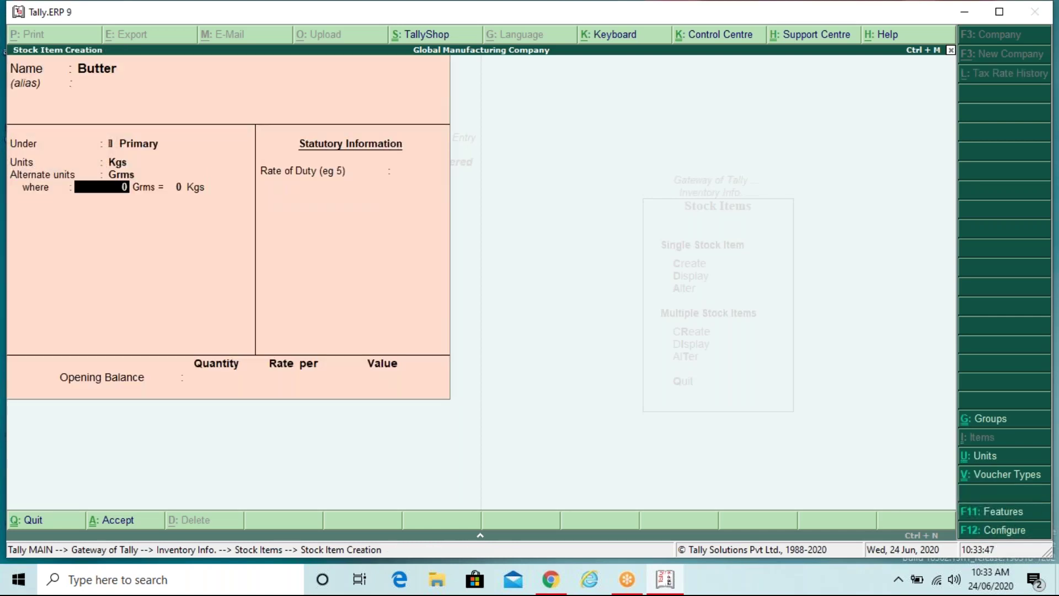
pyautogui.press('BackSpace')
pyautogui.press('BackSpace')
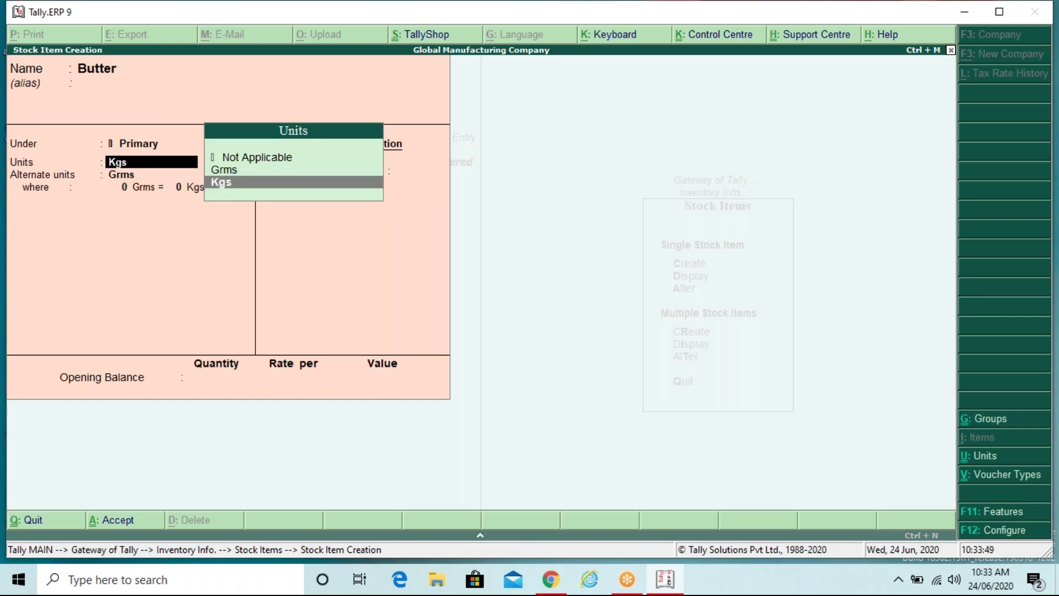
pyautogui.press('Return')
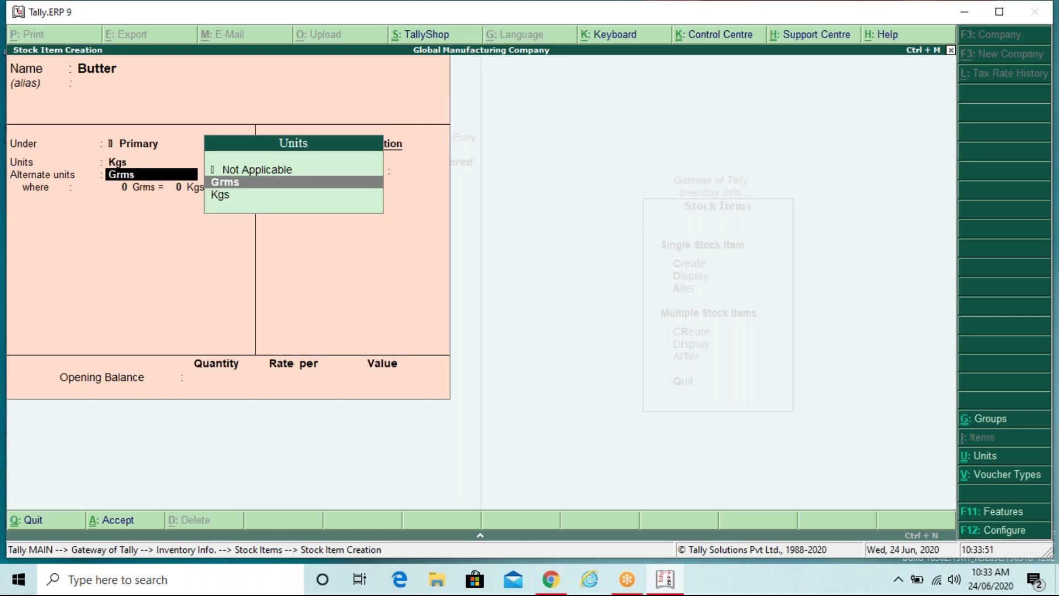
pyautogui.press('Return')
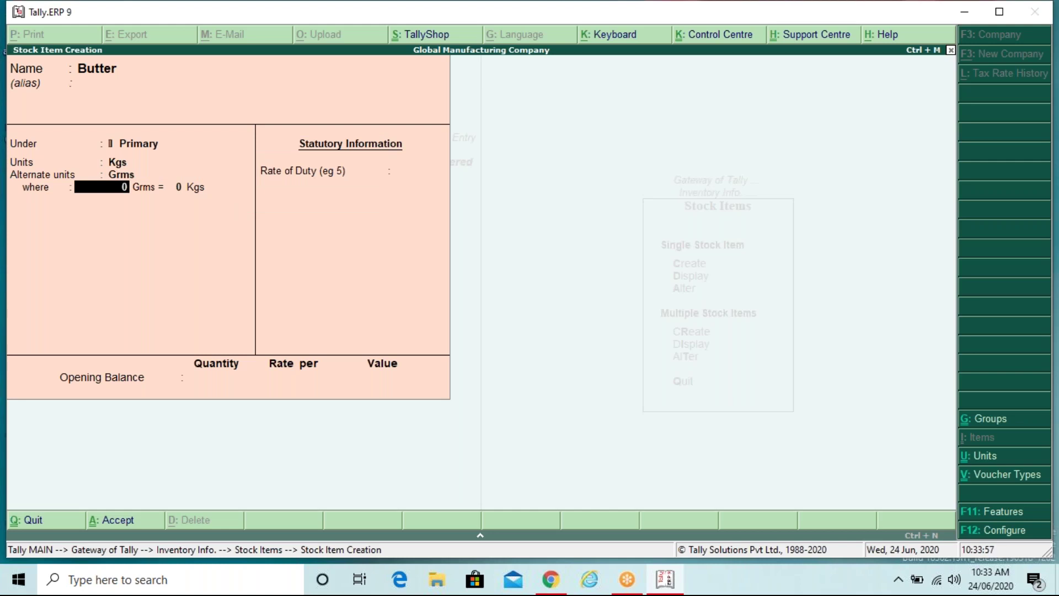
# - Set the unit conversion to 1,000 Grms = 1 Kgs and save the Butter stock item
pyautogui.write('1000')
pyautogui.write('1')
pyautogui.press('Return')
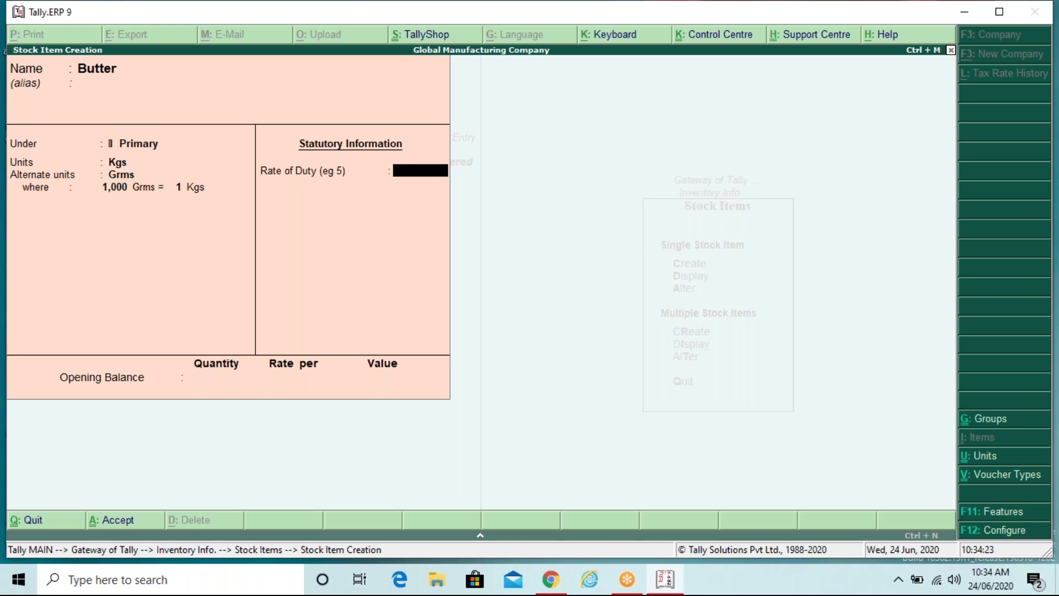
pyautogui.press('Return')
pyautogui.press('Return')
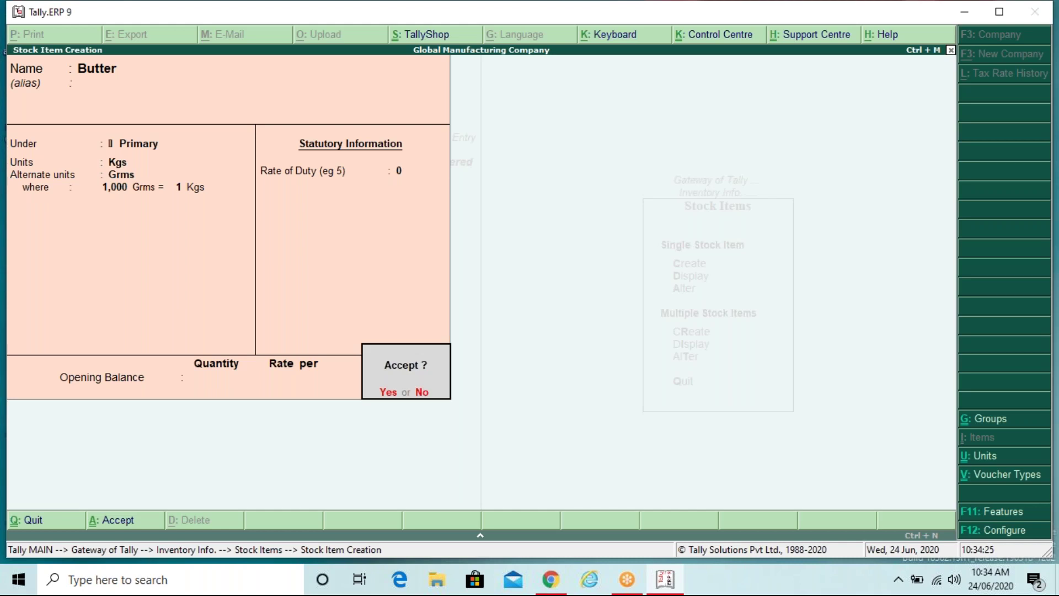
pyautogui.press('Return')
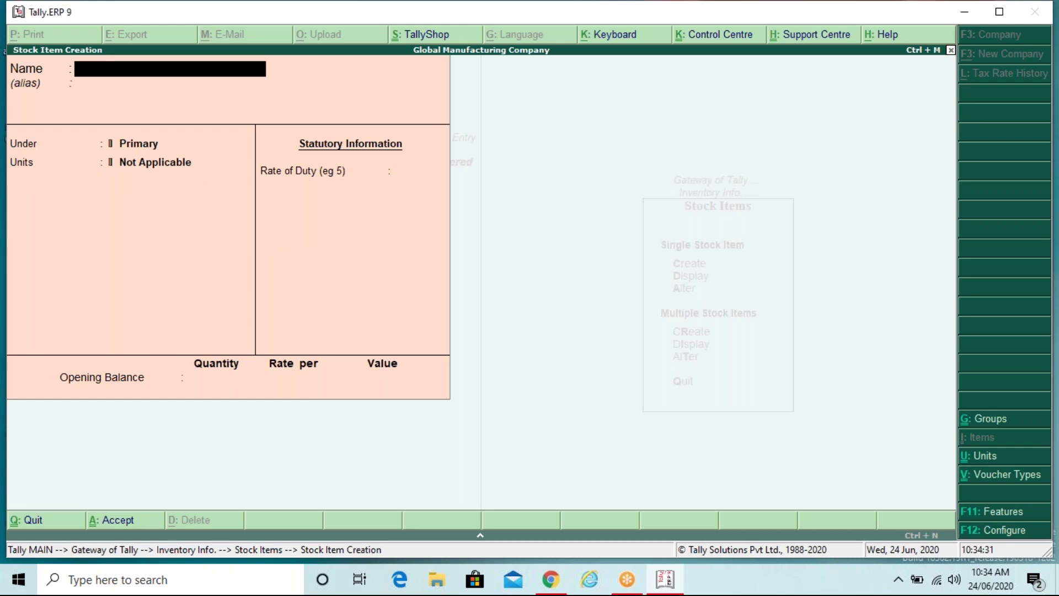
# - Create a stock item named Sugar under Primary with Kgs as its unit
pyautogui.write('Sugar')
pyautogui.press('Return')
pyautogui.press('Return')
pyautogui.press('Return')
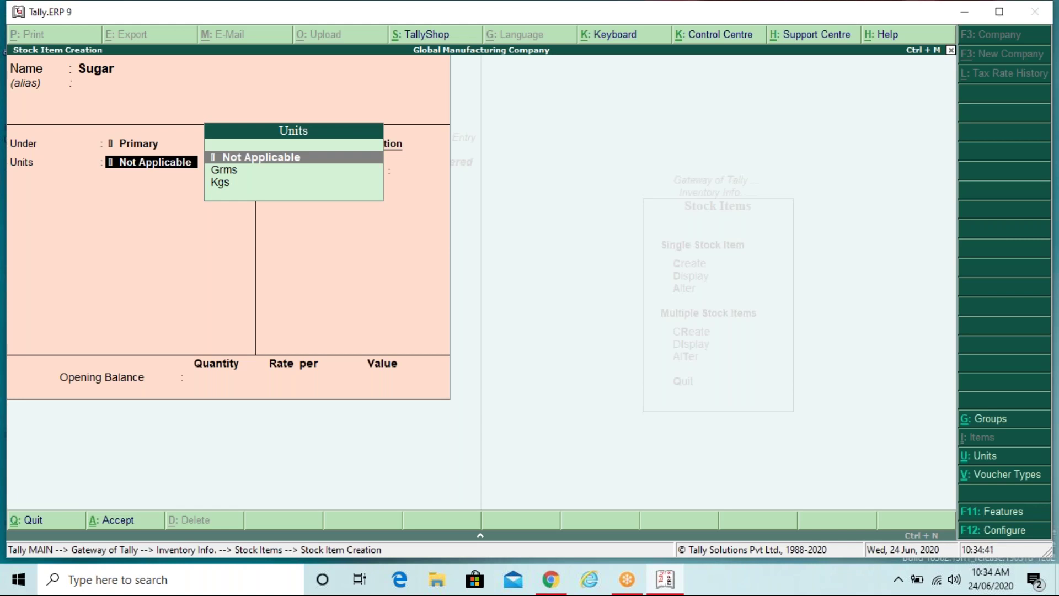
pyautogui.press('Down')
pyautogui.press('Down')
pyautogui.press('Return')
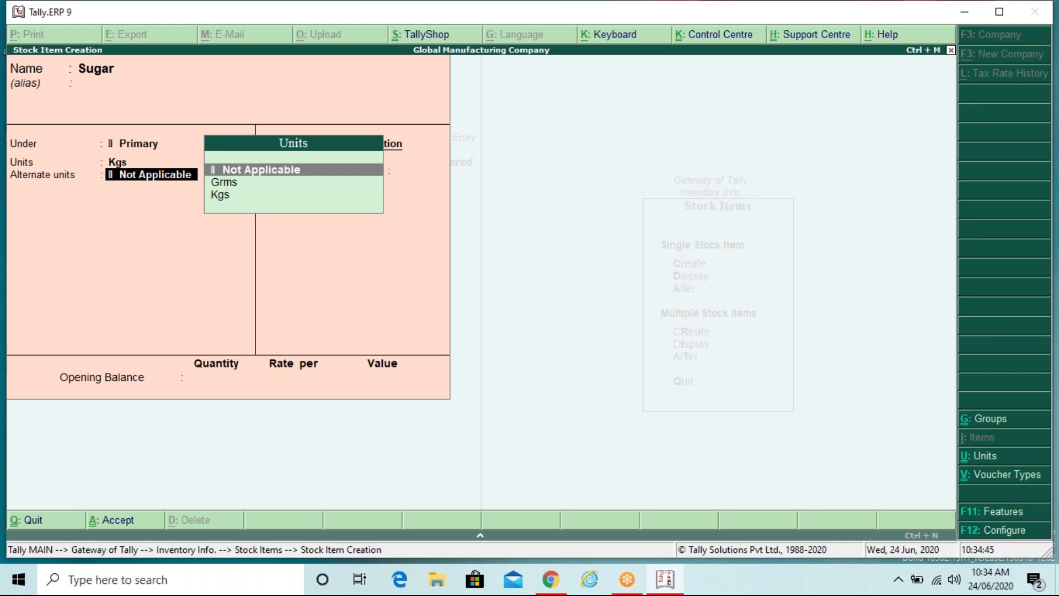
# - Set Grms as Sugar's alternate unit with 1,000 Grms = 1 Kgs, save the item and leave stock item creation
pyautogui.press('Down')
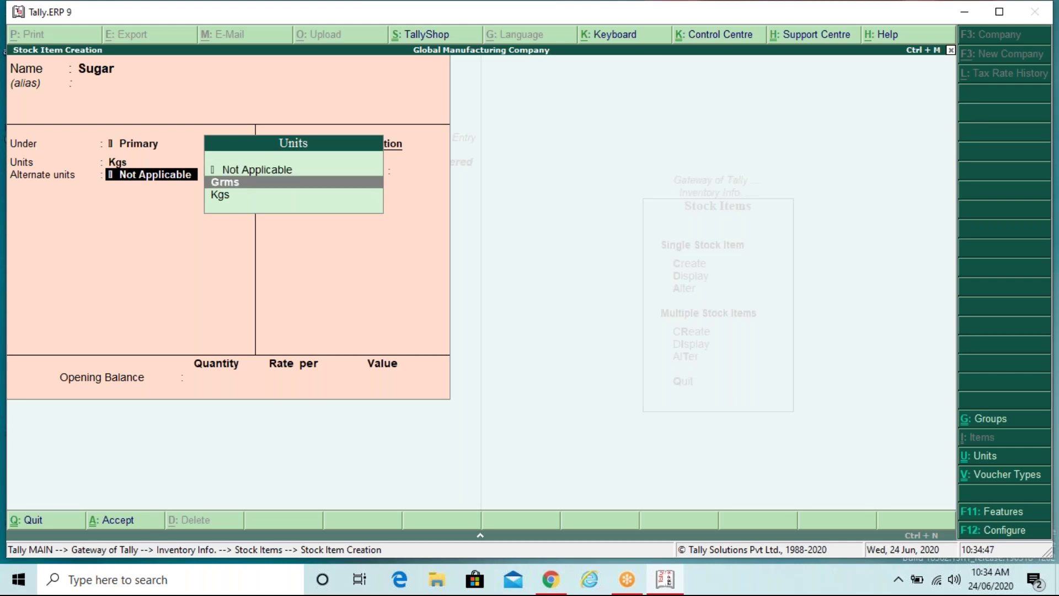
pyautogui.press('Return')
pyautogui.write('1000')
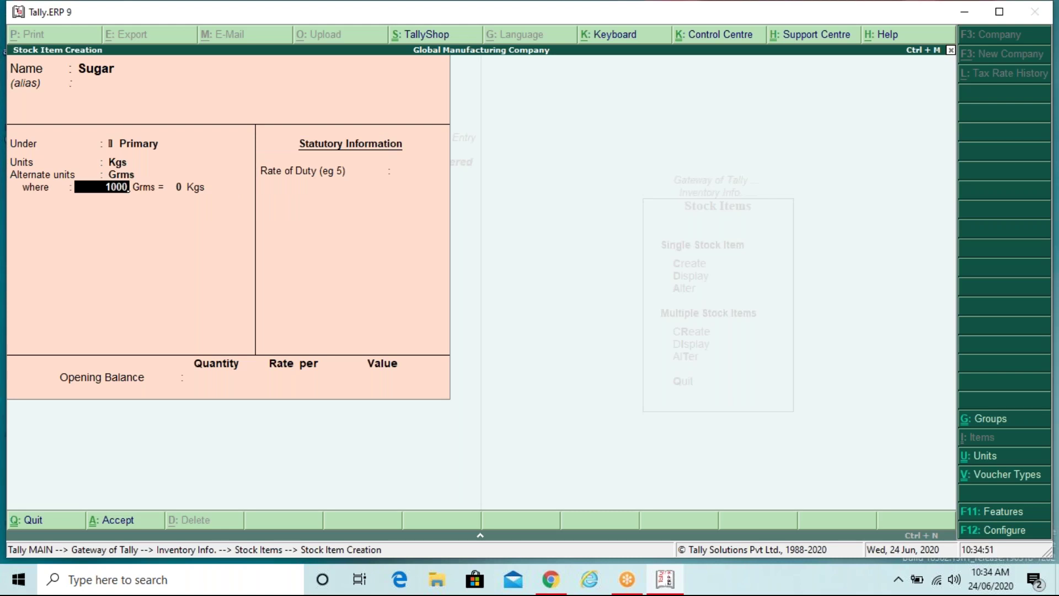
pyautogui.press('Return')
pyautogui.write('1')
pyautogui.press('Return')
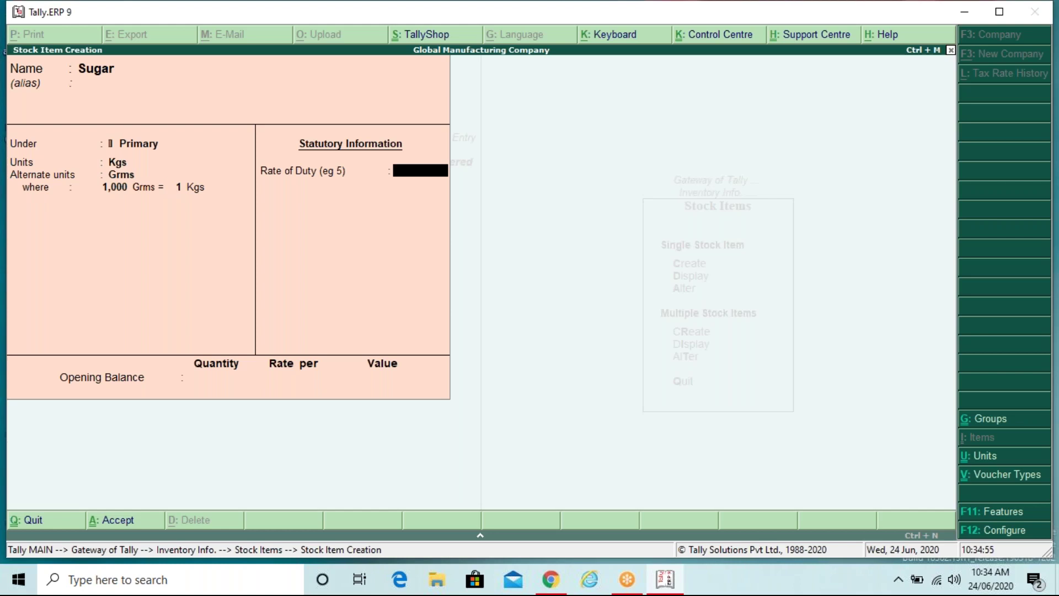
pyautogui.press('Return')
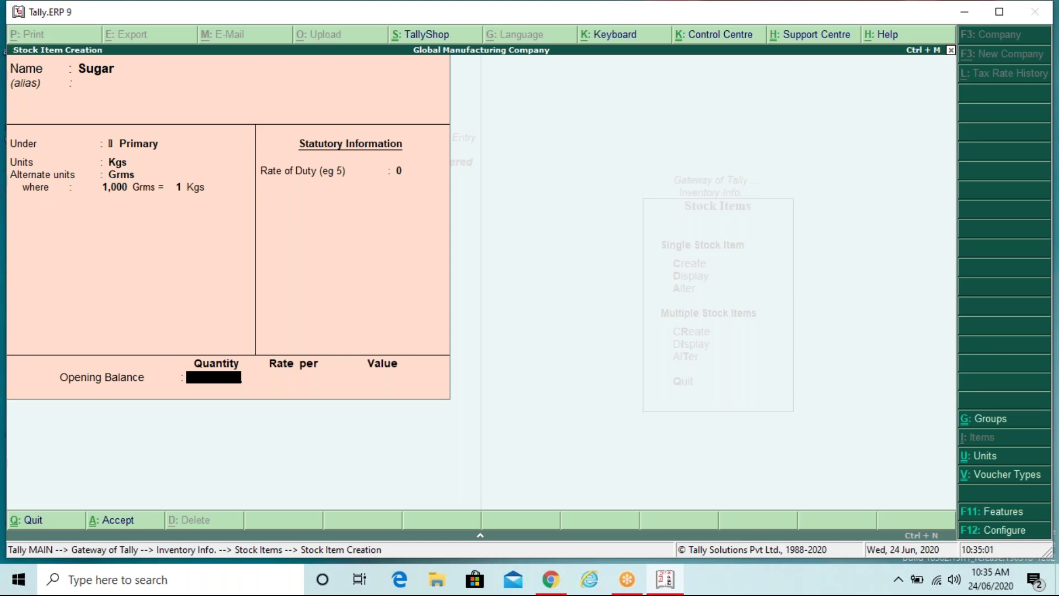
pyautogui.press('Return')
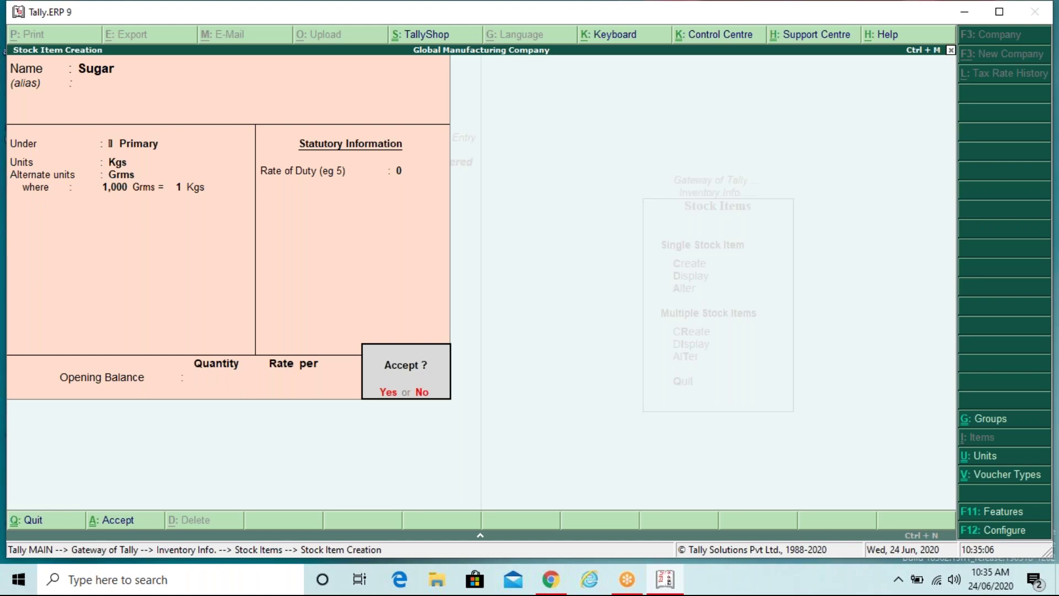
pyautogui.press('Return')
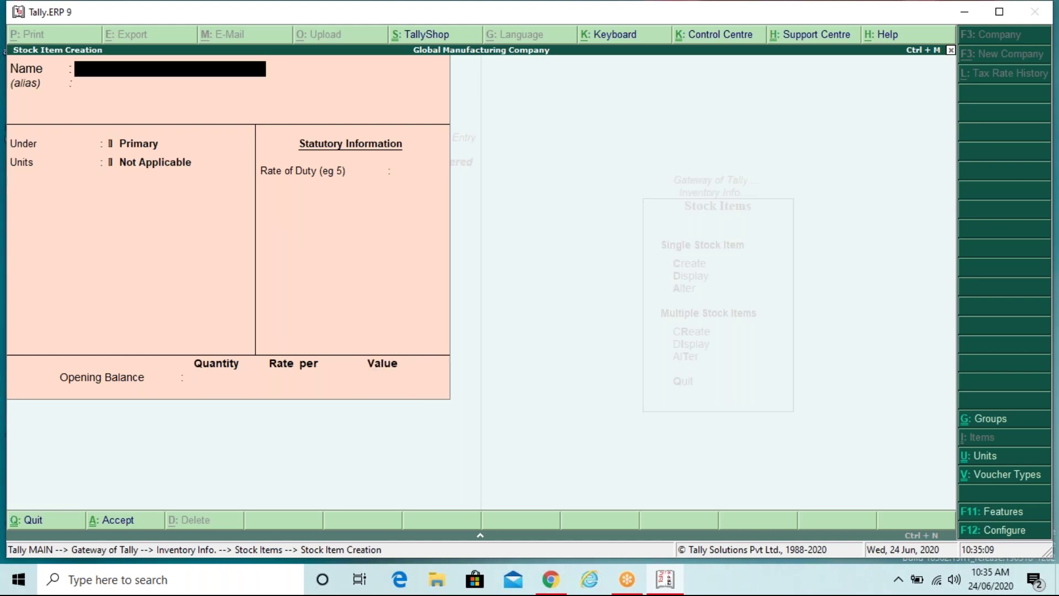
pyautogui.press('Escape')
pyautogui.press('Return')
pyautogui.press('Escape')
pyautogui.press('Escape')
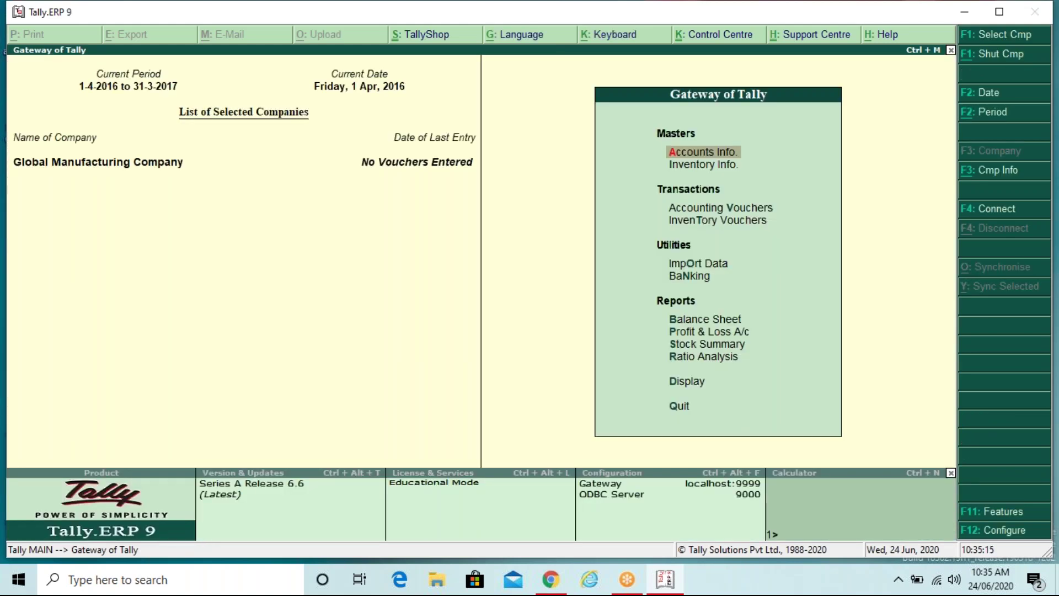
# - Start a purchase voucher dated 1-4-2016 with supplier invoice number Bill/GB/088 and the same invoice date
pyautogui.press('Down')
pyautogui.press('Down')
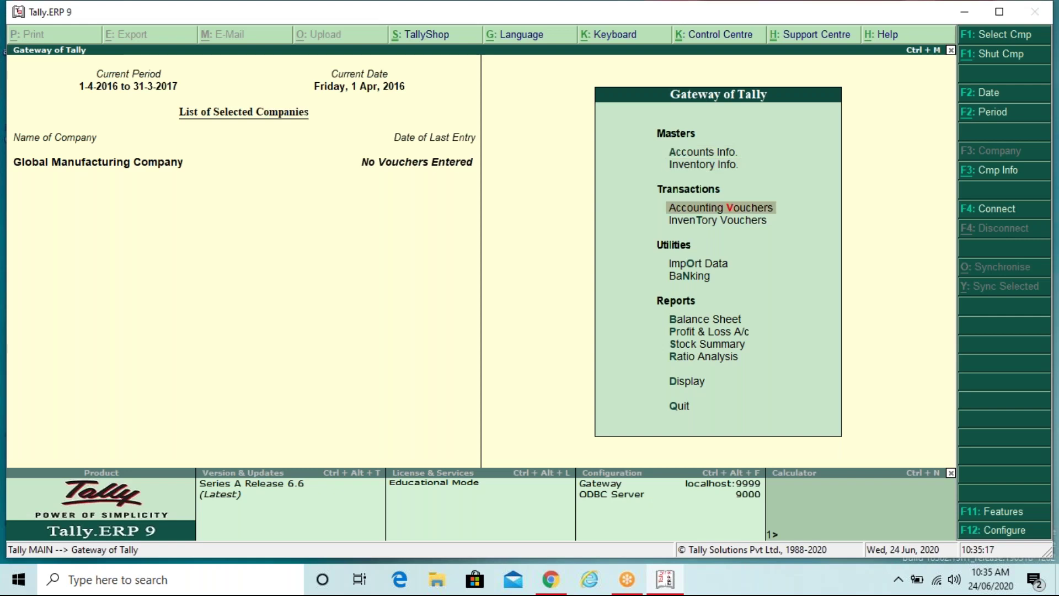
pyautogui.press('Return')
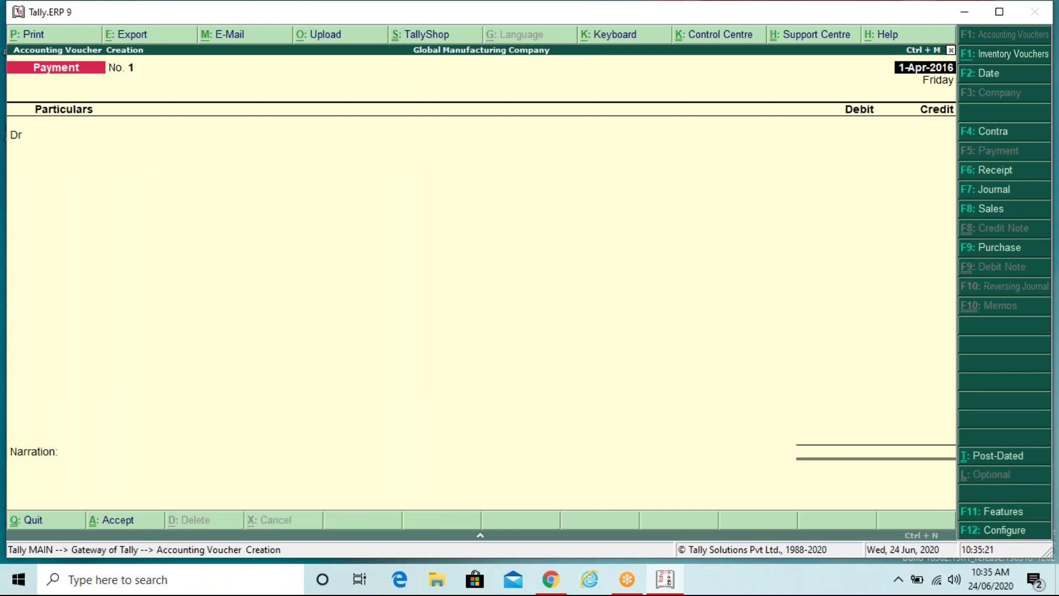
pyautogui.press('F9')
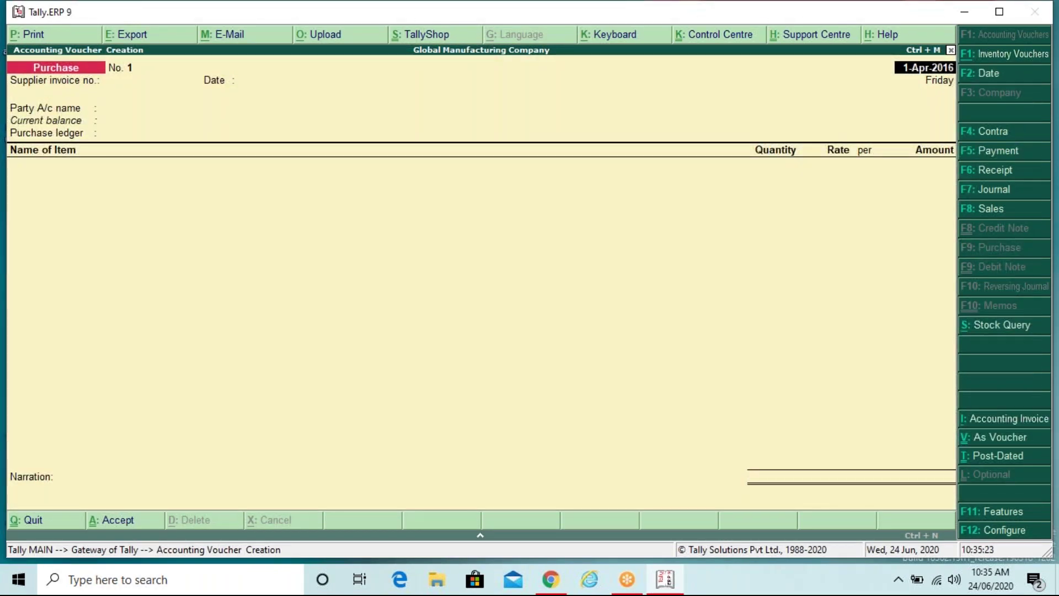
pyautogui.press('F2')
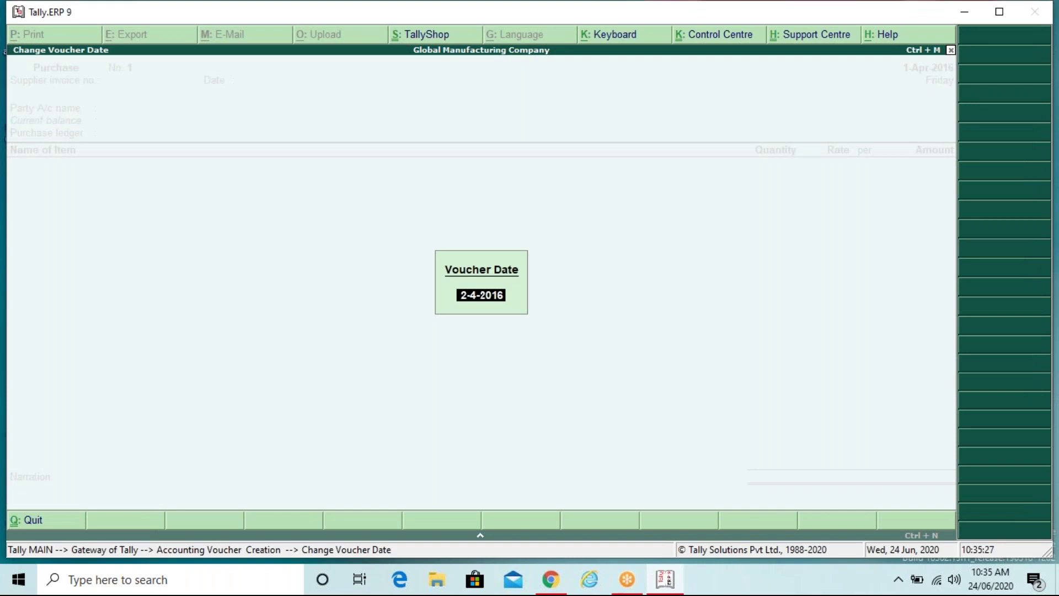
pyautogui.write('1/4')
pyautogui.press('Return')
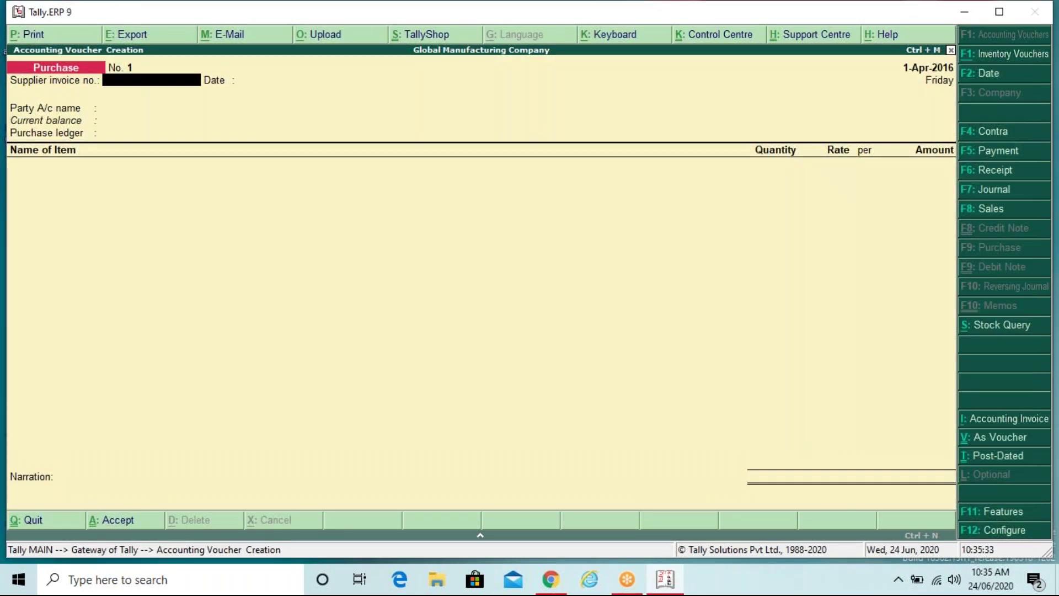
pyautogui.write('Bill/GB/088')
pyautogui.press('Return')
pyautogui.press('Return')
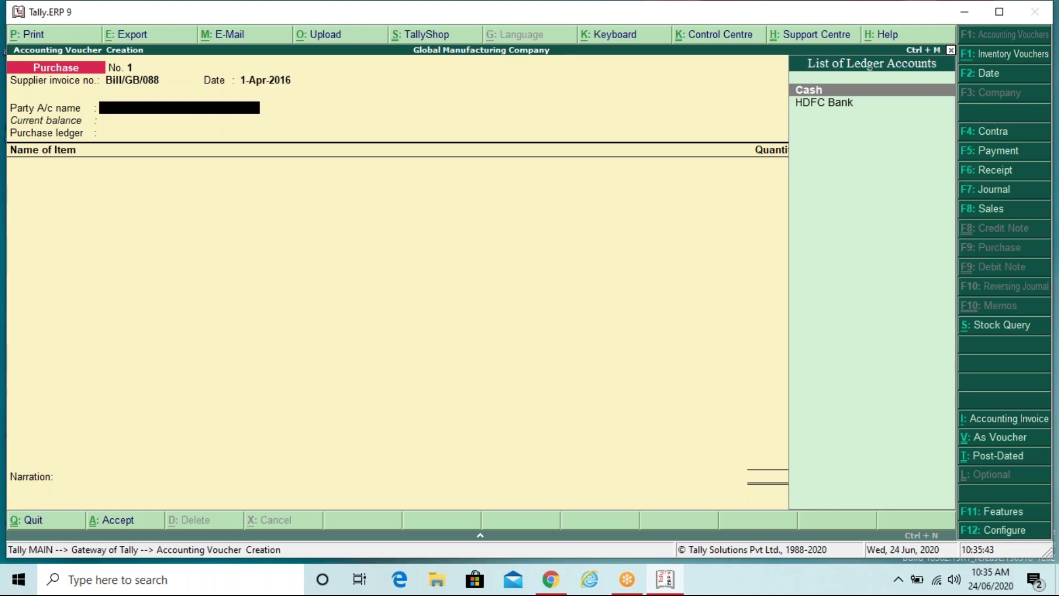
# - Create a party ledger named M/s Gangaram Brothers under Sundry Creditors from the purchase voucher
pyautogui.hotkey('alt', 'c')
pyautogui.write('M/s Gn')
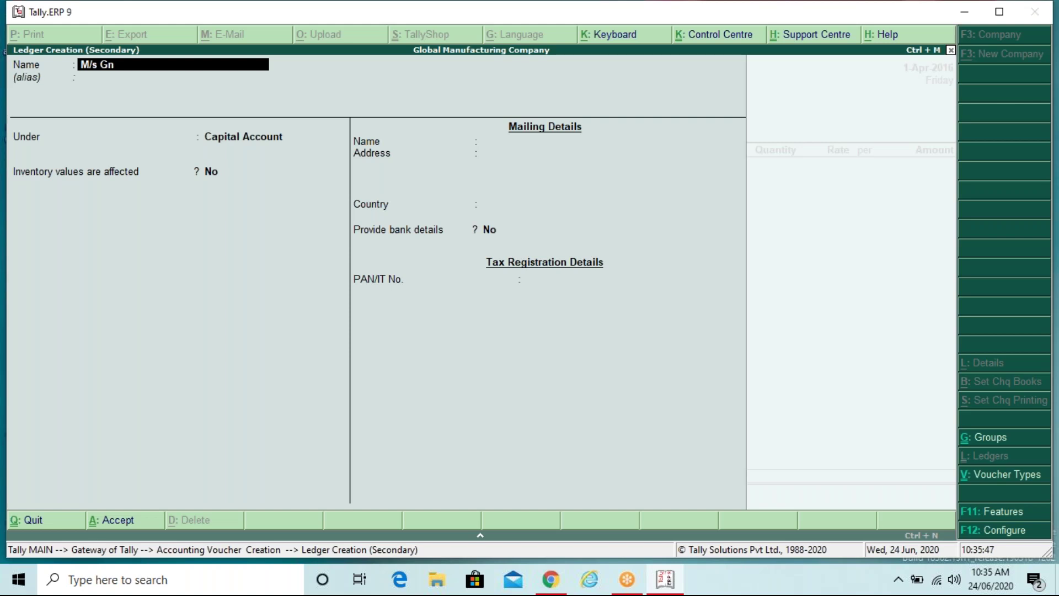
pyautogui.press('BackSpace')
pyautogui.write('angaram Brothers')
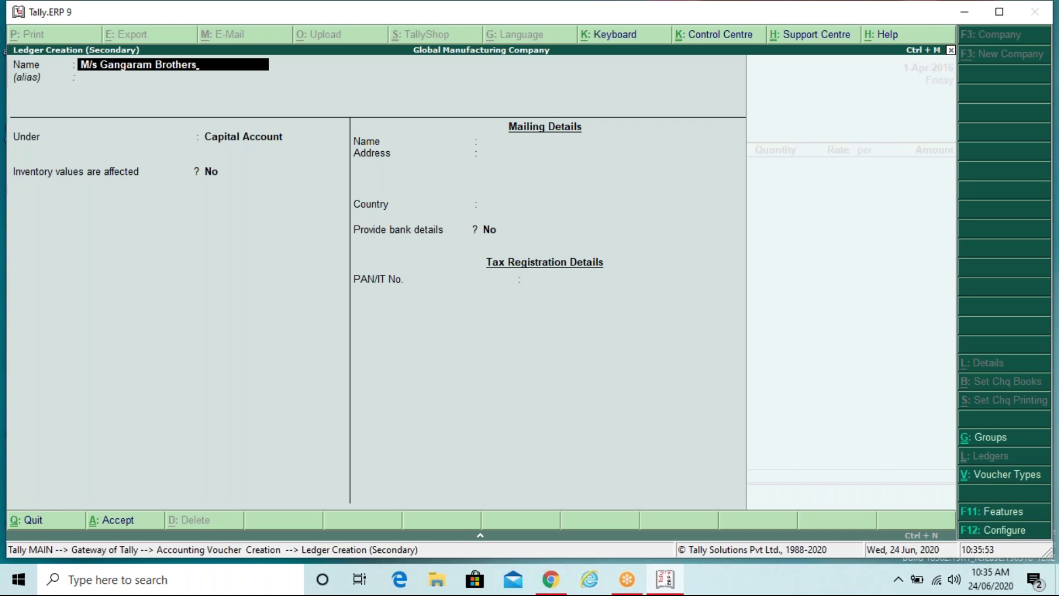
pyautogui.press('Return')
pyautogui.write('S')
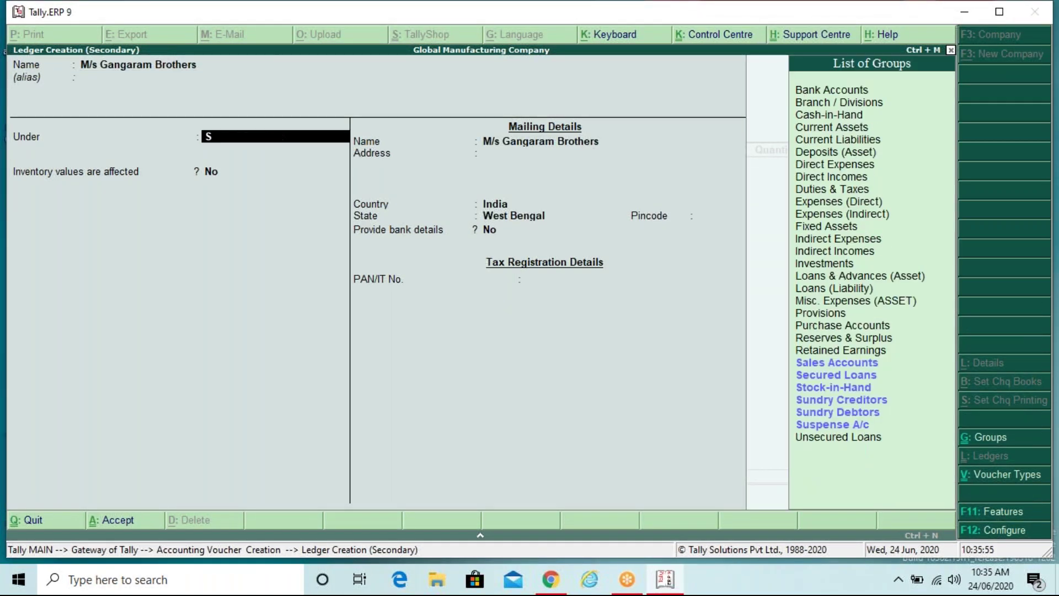
pyautogui.press('Down')
pyautogui.press('Down')
pyautogui.press('Down')
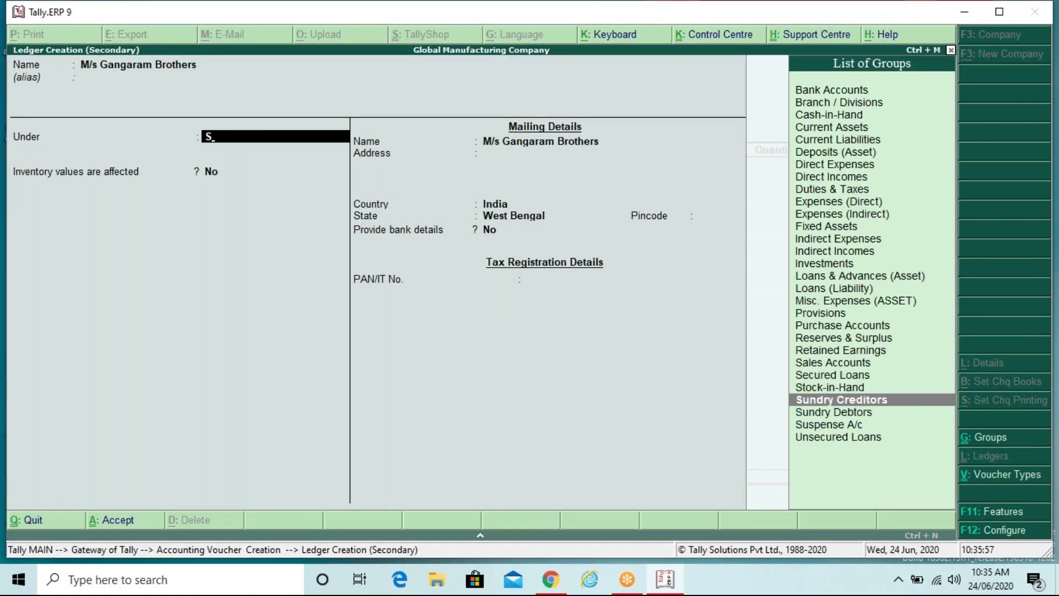
pyautogui.press('Return')
# - Save the M/s Gangaram Brothers ledger with its default details and accept the voucher's party details
pyautogui.press('Return')
pyautogui.press('Return')
pyautogui.press('Return')
pyautogui.press('Return')
pyautogui.press('Return')
pyautogui.press('Return')
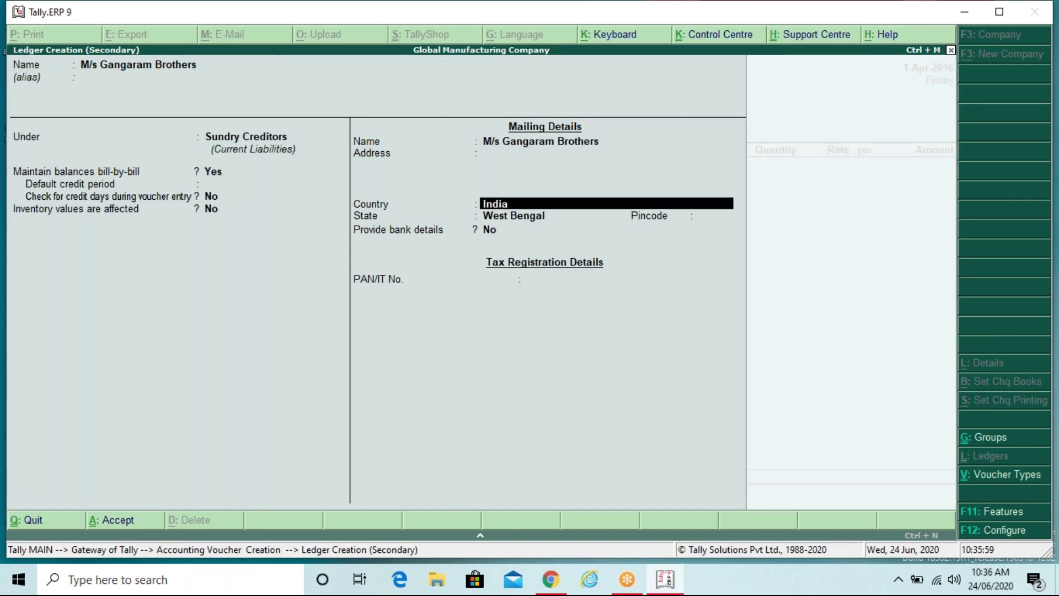
pyautogui.press('Return')
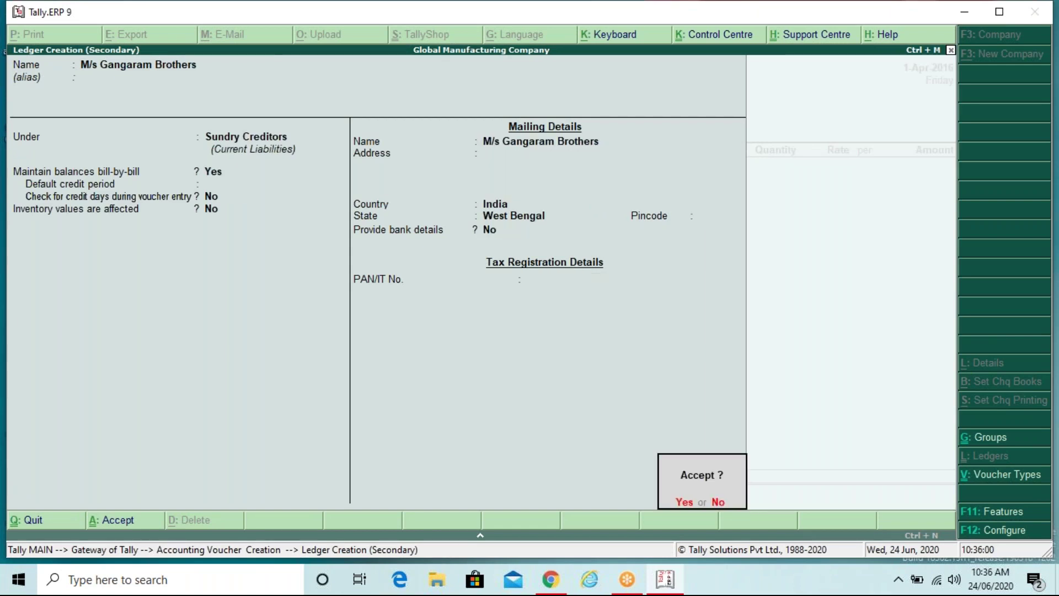
pyautogui.press('y')
pyautogui.press('Return')
pyautogui.press('Return')
pyautogui.press('Return')
pyautogui.press('Return')
pyautogui.press('Return')
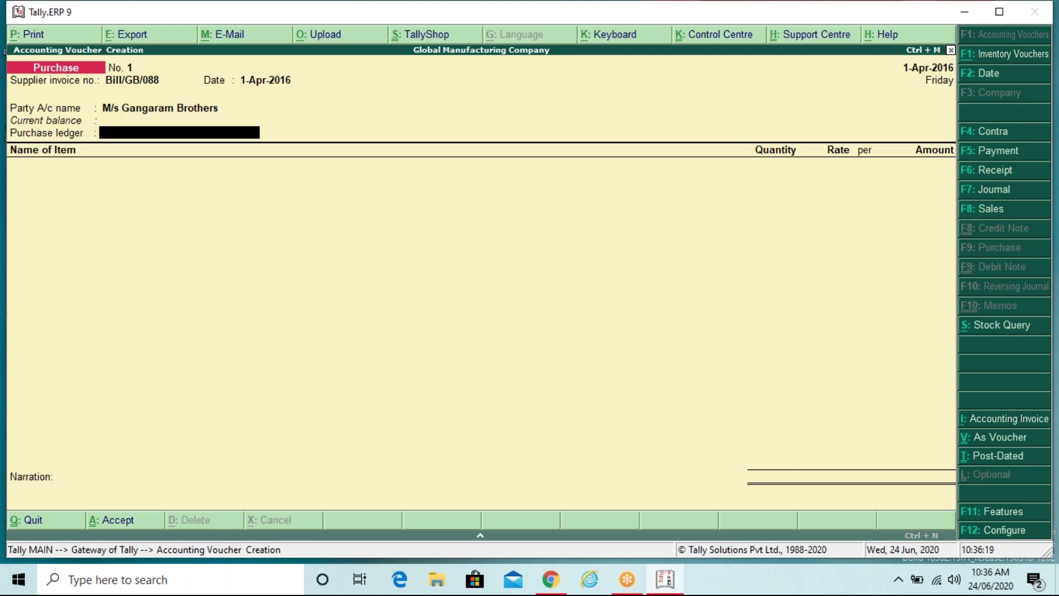
# - Create a ledger named Purchase under Purchase Accounts, with inventory values affected, as the voucher's purchase ledger
pyautogui.hotkey('alt', 'c')
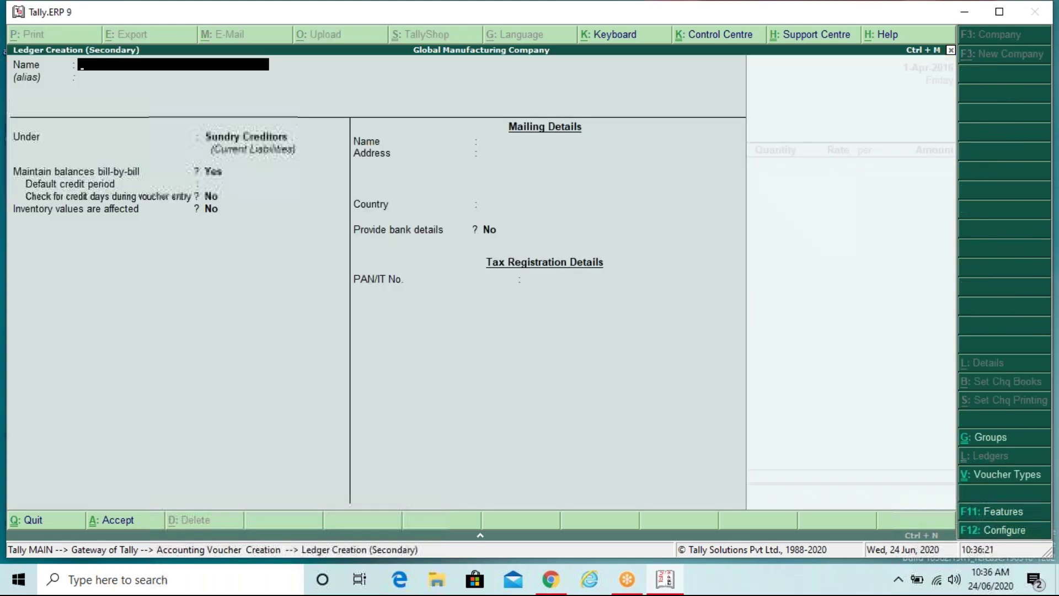
pyautogui.write('Purchase')
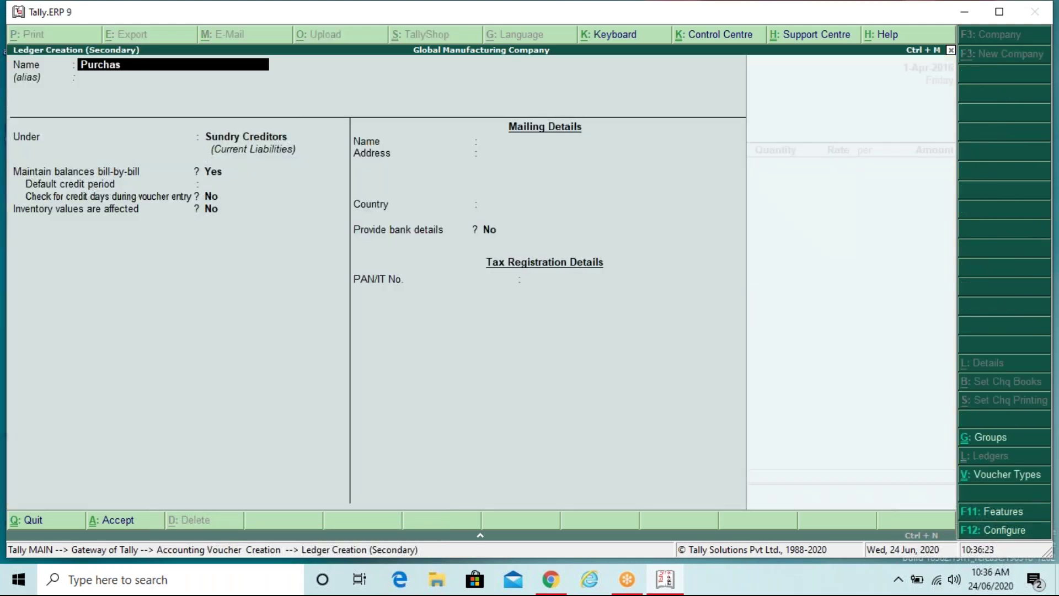
pyautogui.press('Return')
pyautogui.press('Return')
pyautogui.write('P')
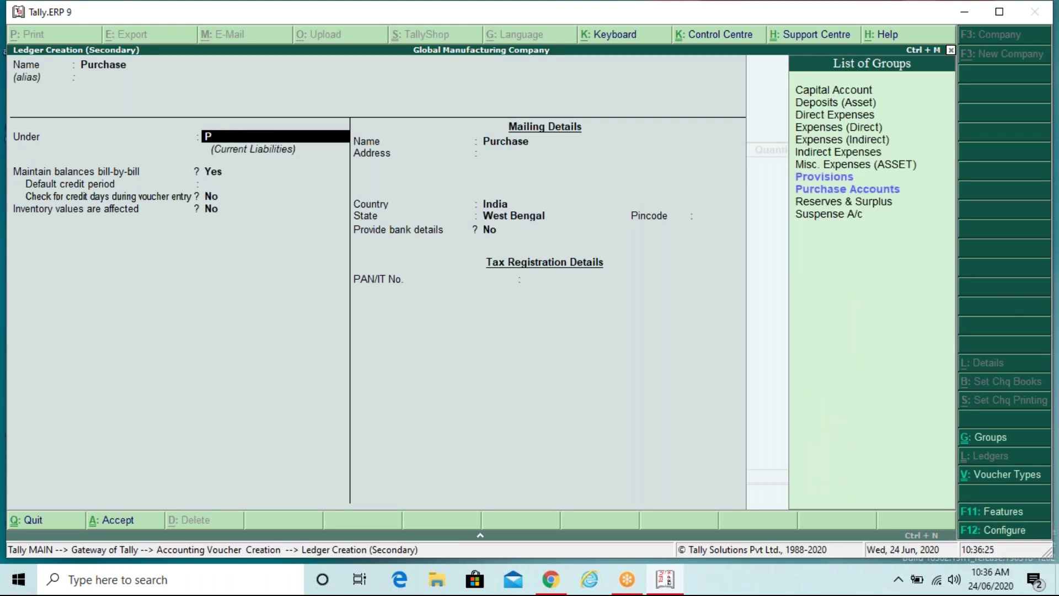
pyautogui.press('Down')
pyautogui.press('Return')
pyautogui.press('Return')
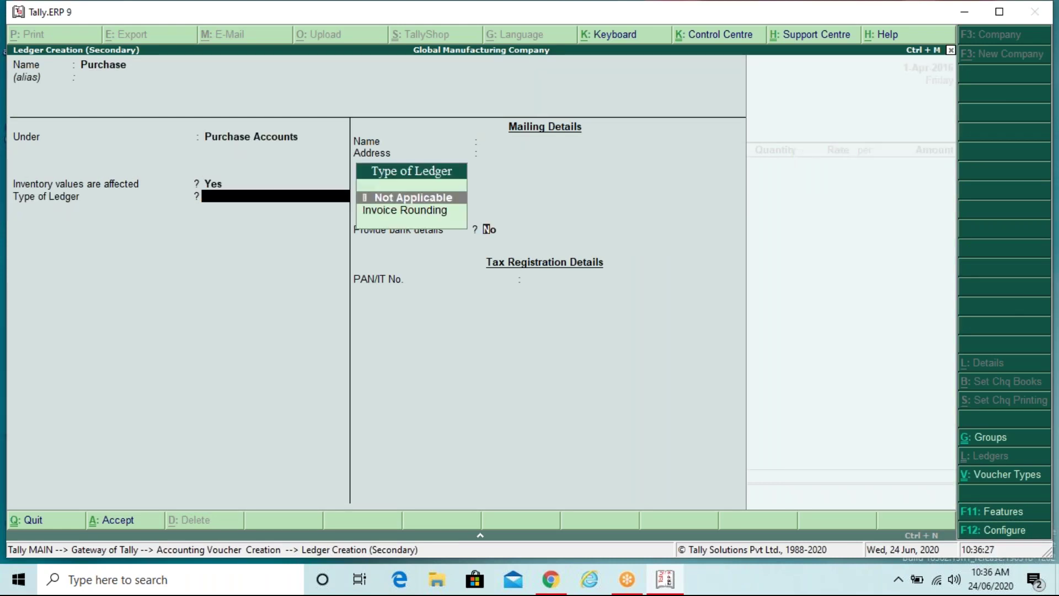
pyautogui.press('Return')
pyautogui.press('Return')
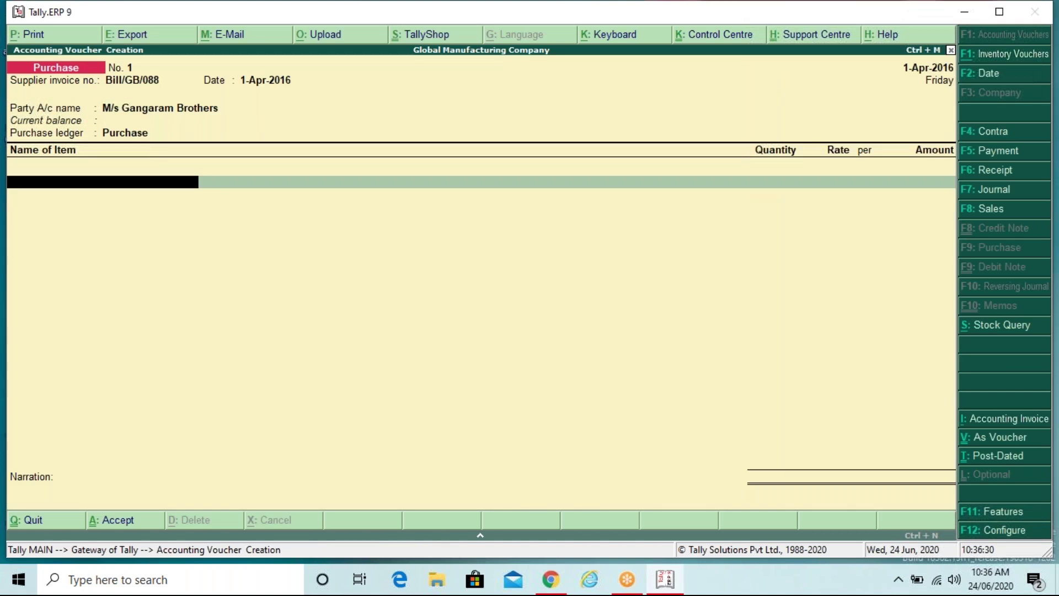
# - Enable the maintenance of multiple godowns in the company's inventory features
pyautogui.press('BackSpace')
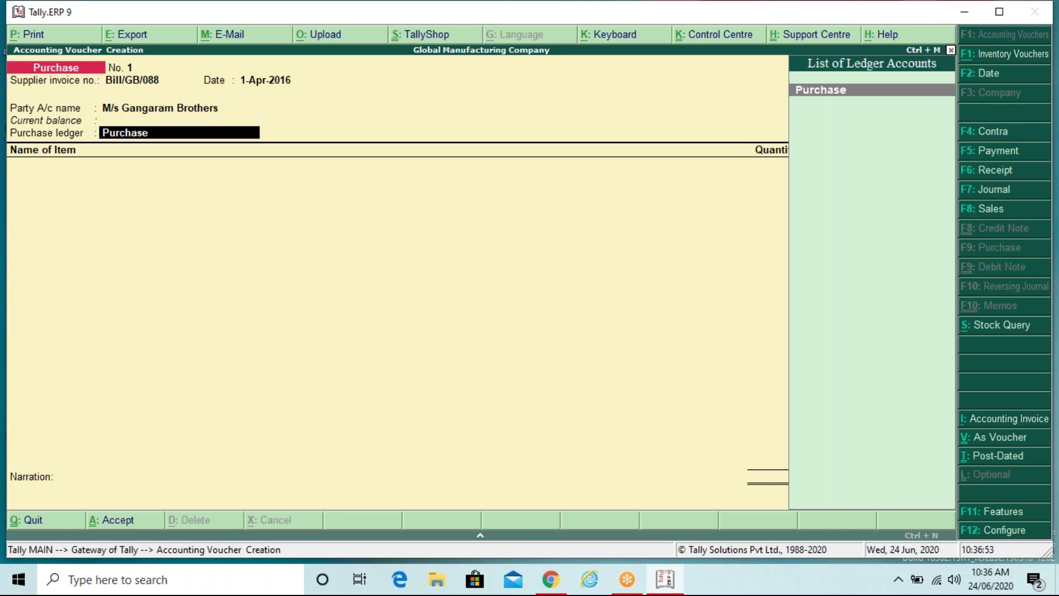
pyautogui.press('F11')
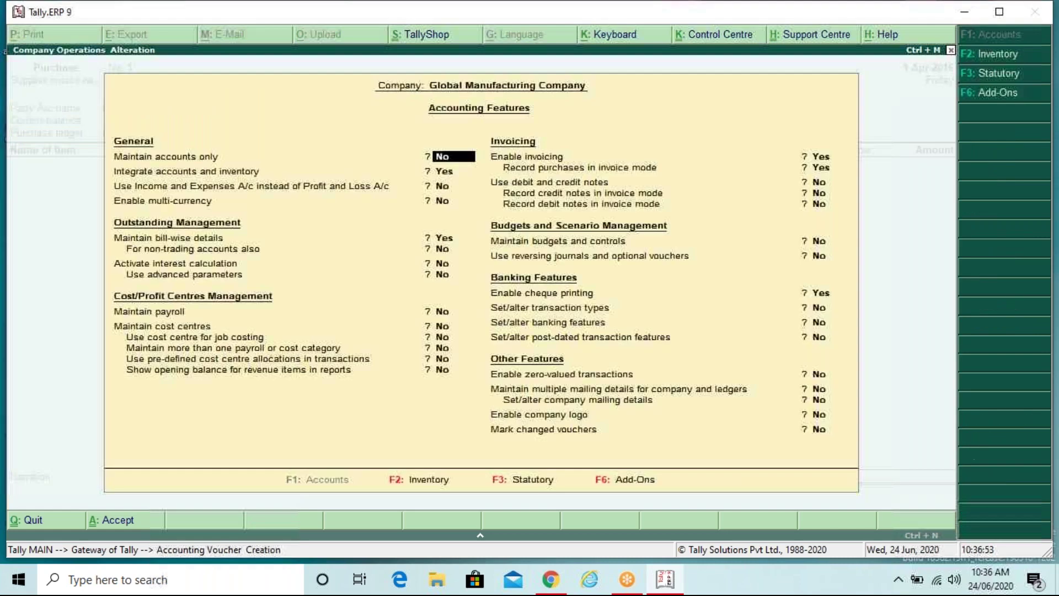
pyautogui.press('F2')
pyautogui.press('Return')
pyautogui.press('Return')
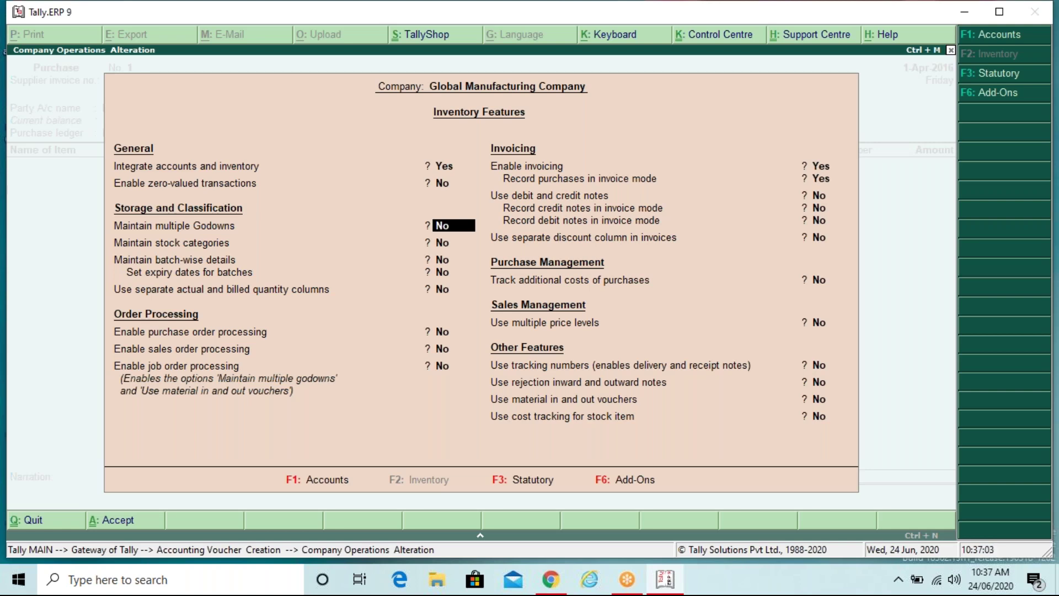
pyautogui.write('y')
pyautogui.press('Return')
# - Leave the remaining inventory features at their existing settings and save the feature changes
pyautogui.press('Return')
pyautogui.press('Return')
pyautogui.press('Return')
pyautogui.press('Return')
pyautogui.press('Return')
pyautogui.press('Return')
pyautogui.press('Return')
pyautogui.press('Return')
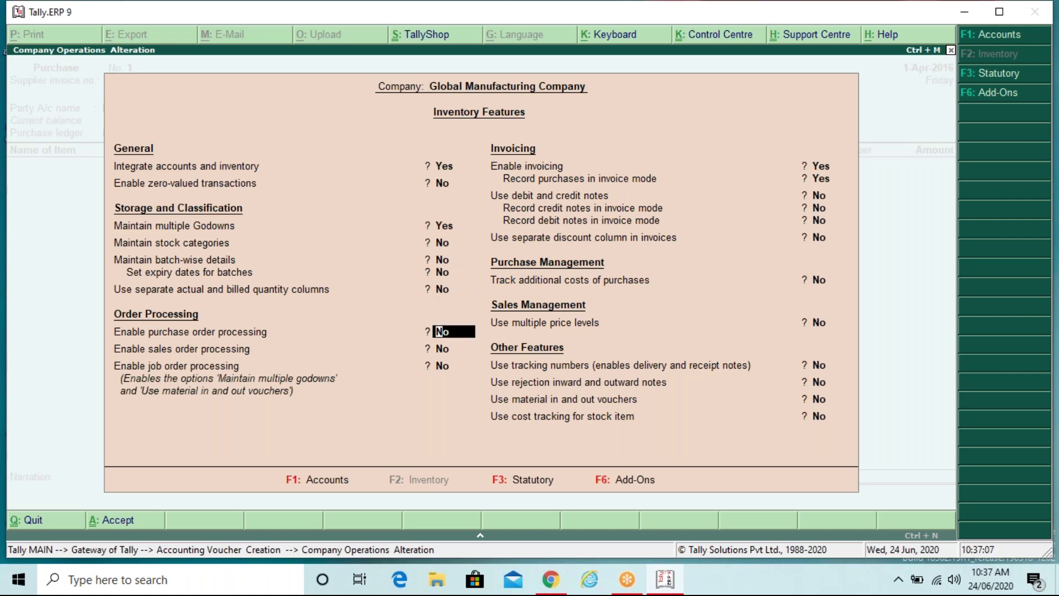
pyautogui.press('Return')
pyautogui.press('Return')
pyautogui.press('Return')
pyautogui.press('Return')
pyautogui.press('Return')
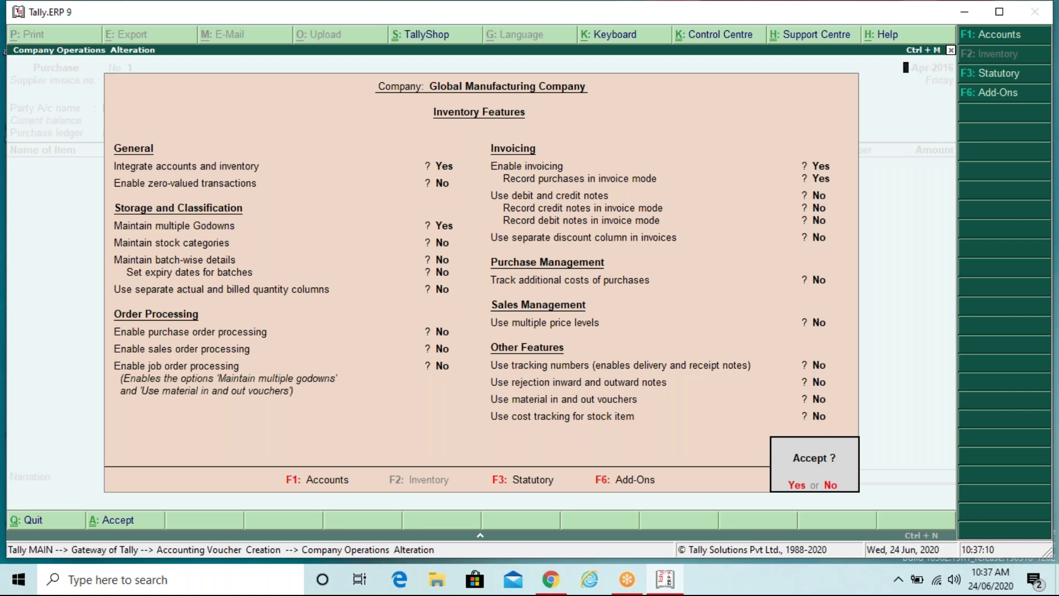
pyautogui.press('Return')
# - Keep the purchase voucher's header details and choose Butter as its first item
pyautogui.press('Return')
pyautogui.press('Return')
pyautogui.press('Return')
pyautogui.press('Return')
pyautogui.press('Return')
pyautogui.press('Return')
pyautogui.press('Return')
pyautogui.press('Return')
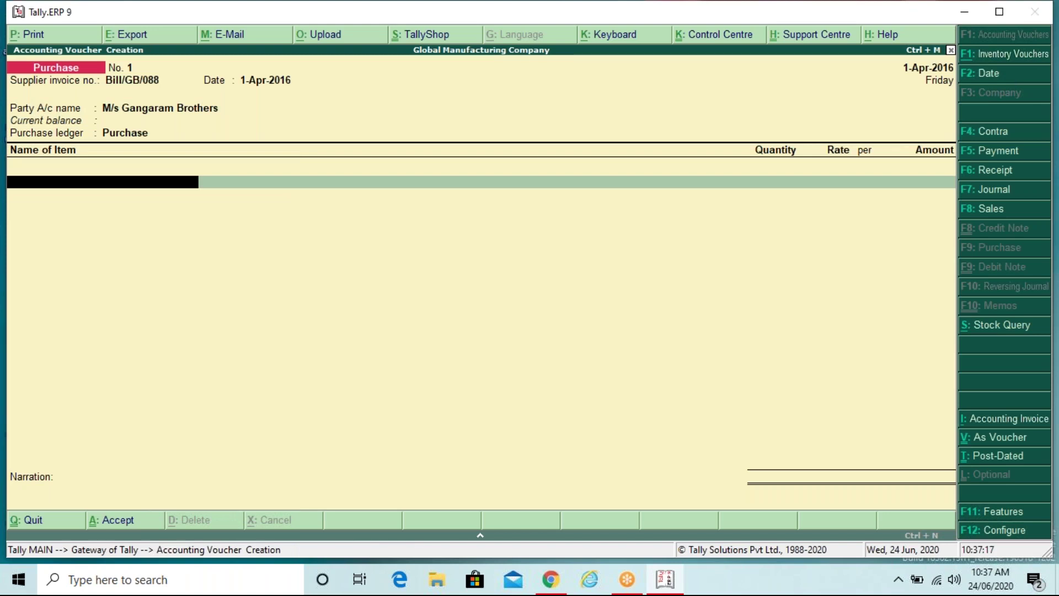
pyautogui.press('space')
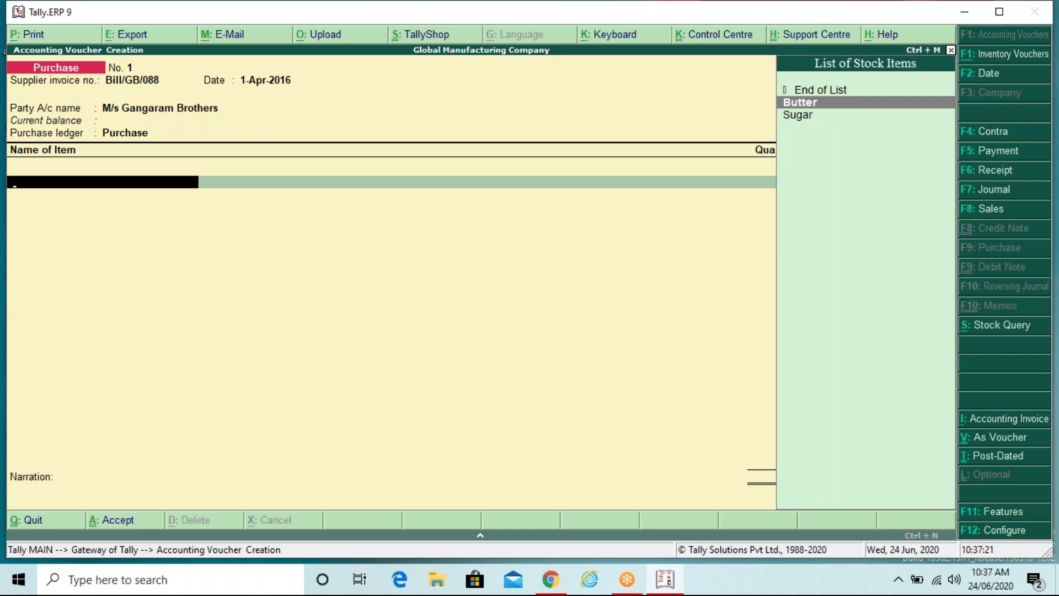
pyautogui.press('Return')
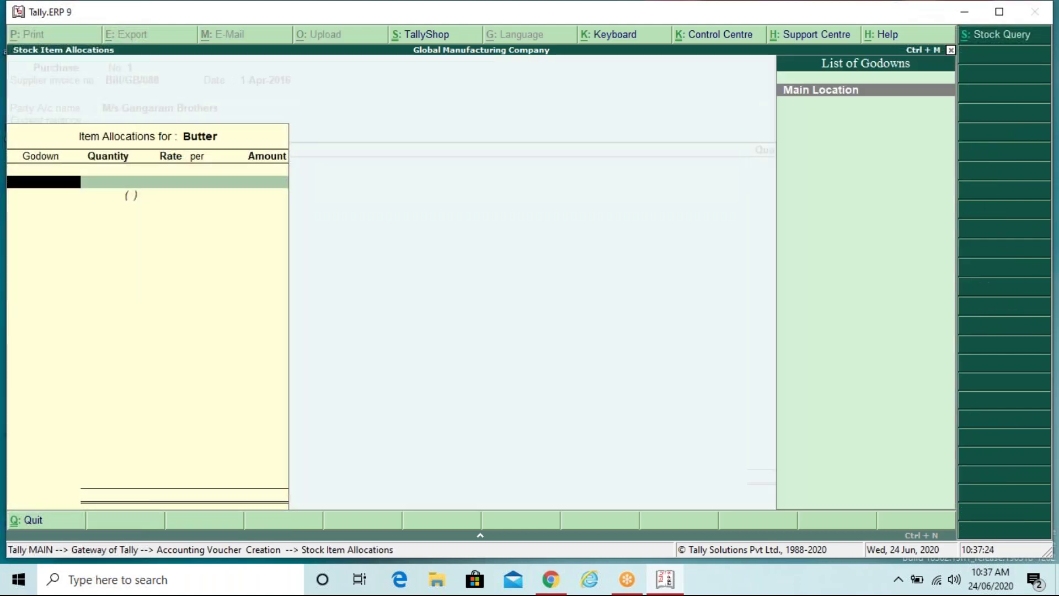
# - Create a godown named Uluberia under Primary, keeping both third-party stock options at No, for the Butter allocation
pyautogui.hotkey('alt', 'c')
pyautogui.write('Uluberia')
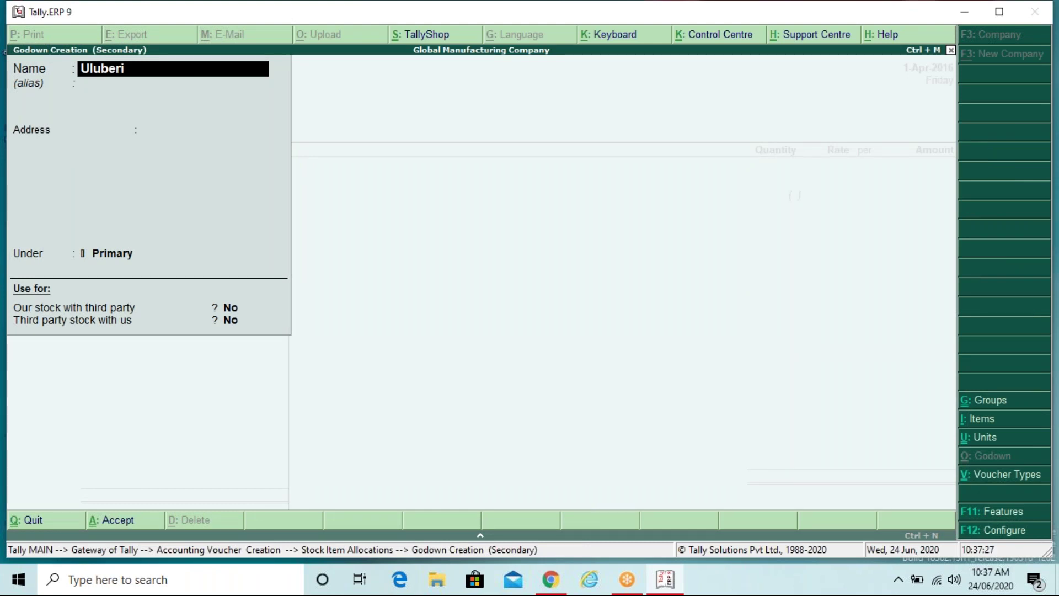
pyautogui.press('Return')
pyautogui.press('Return')
pyautogui.press('Return')
pyautogui.press('Return')
pyautogui.press('Return')
pyautogui.press('Return')
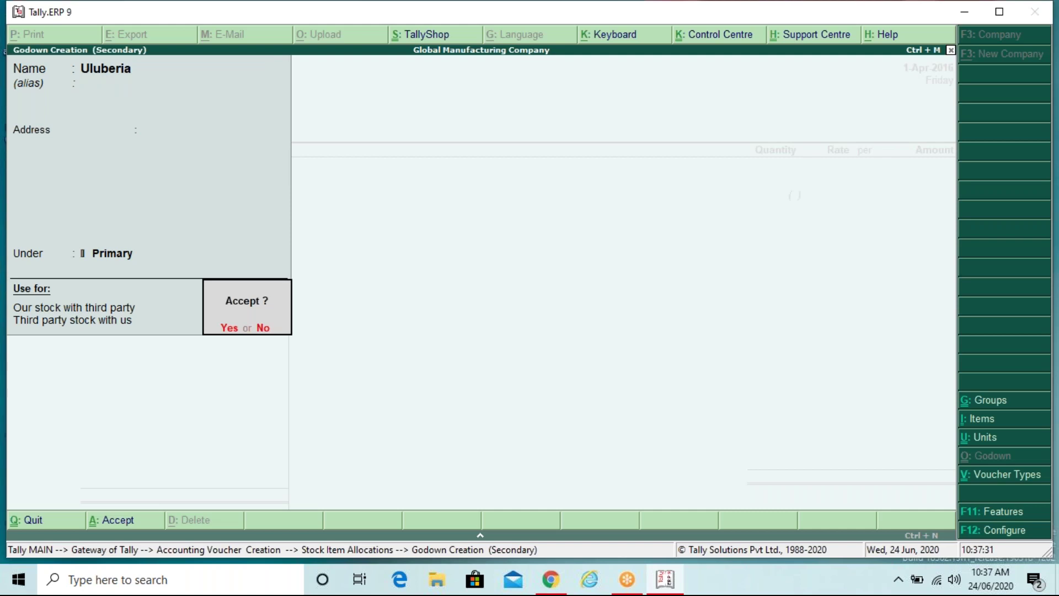
pyautogui.press('Return')
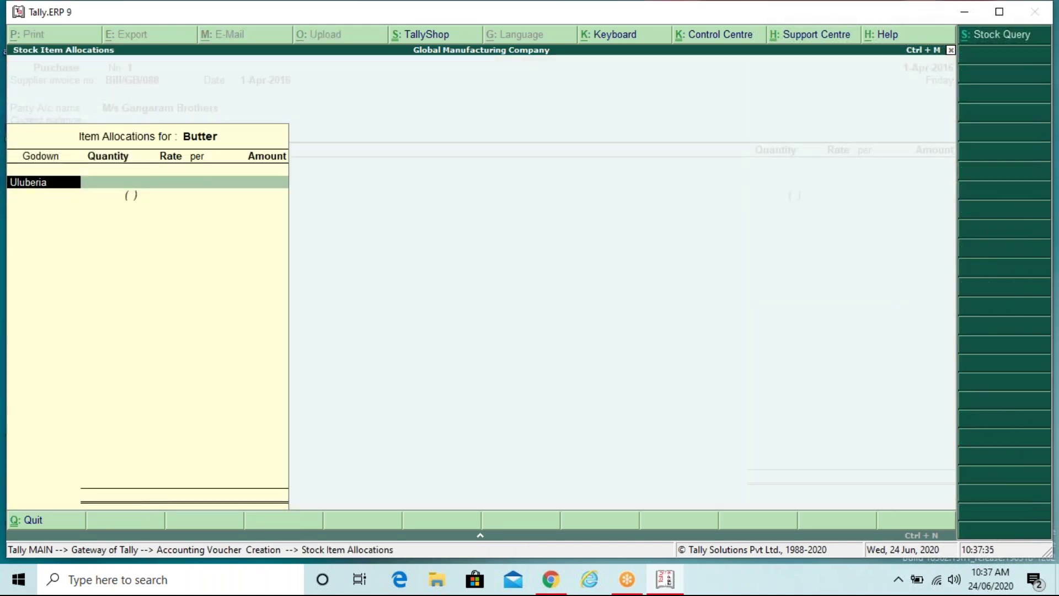
# - Allocate 6 Kgs of Butter to the Uluberia godown at a rate of 200 per Kgs and complete the item line
pyautogui.press('Return')
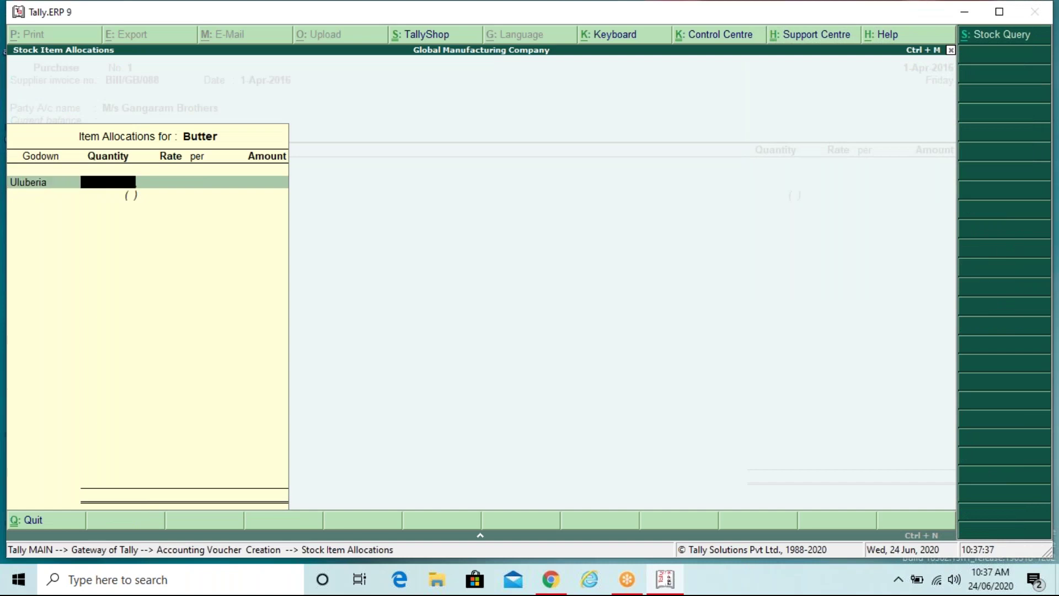
pyautogui.write('6')
pyautogui.press('Return')
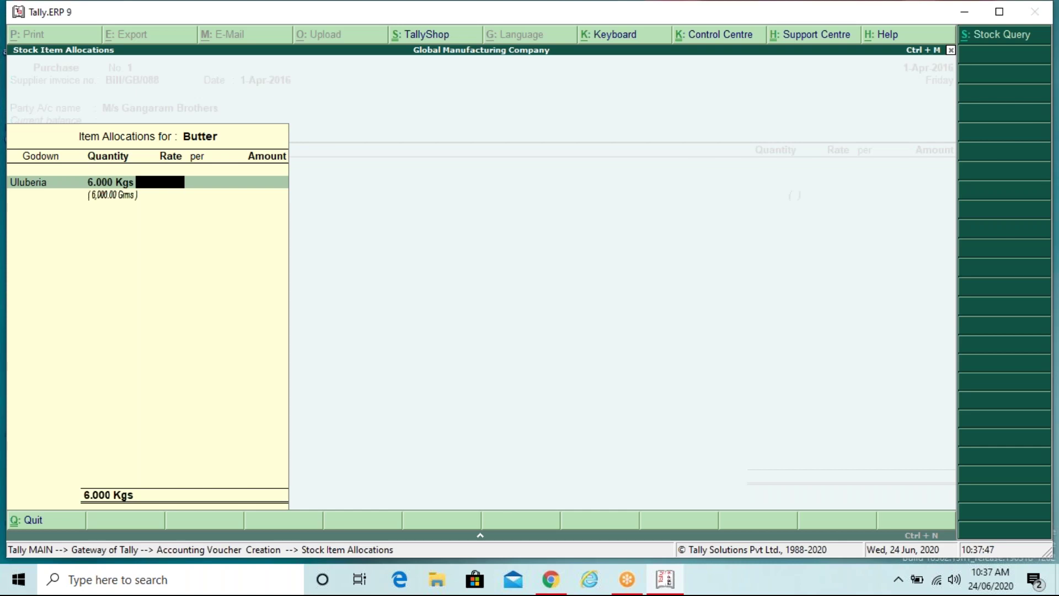
pyautogui.write('200')
pyautogui.press('Return')
pyautogui.press('Return')
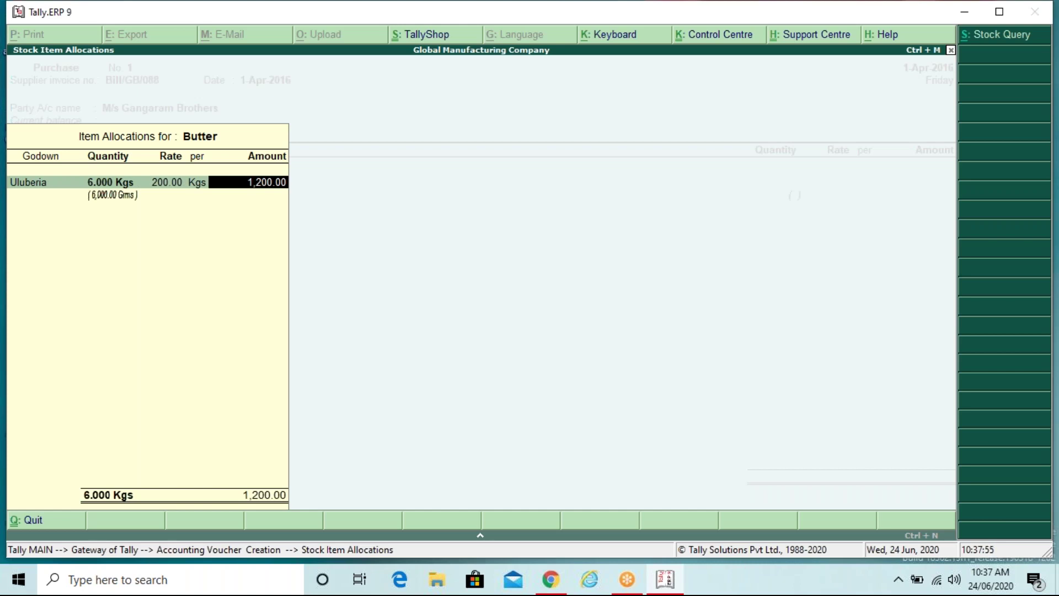
pyautogui.press('Return')
pyautogui.press('Return')
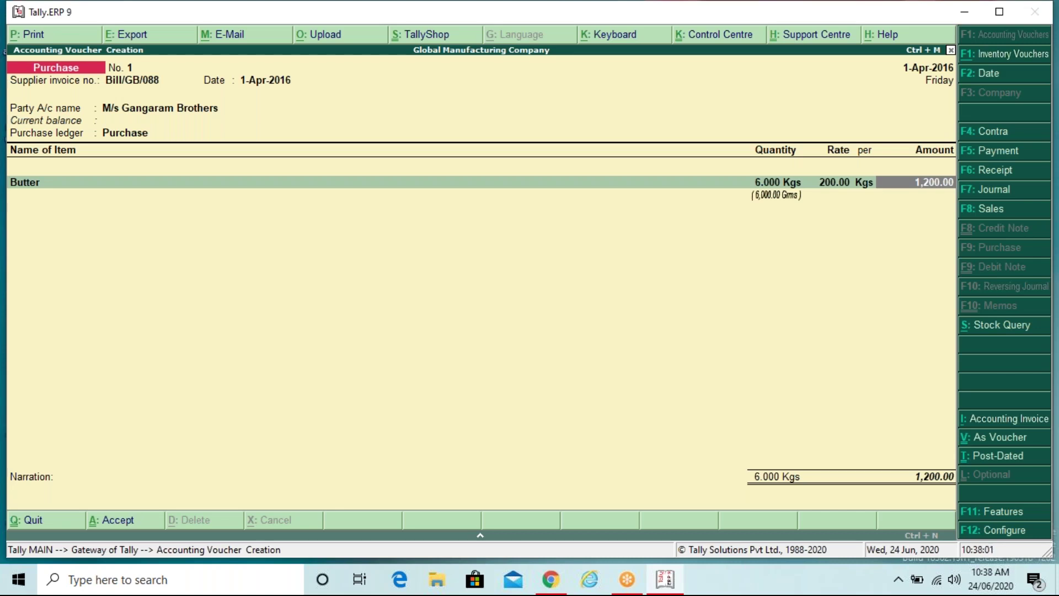
pyautogui.press('Return')
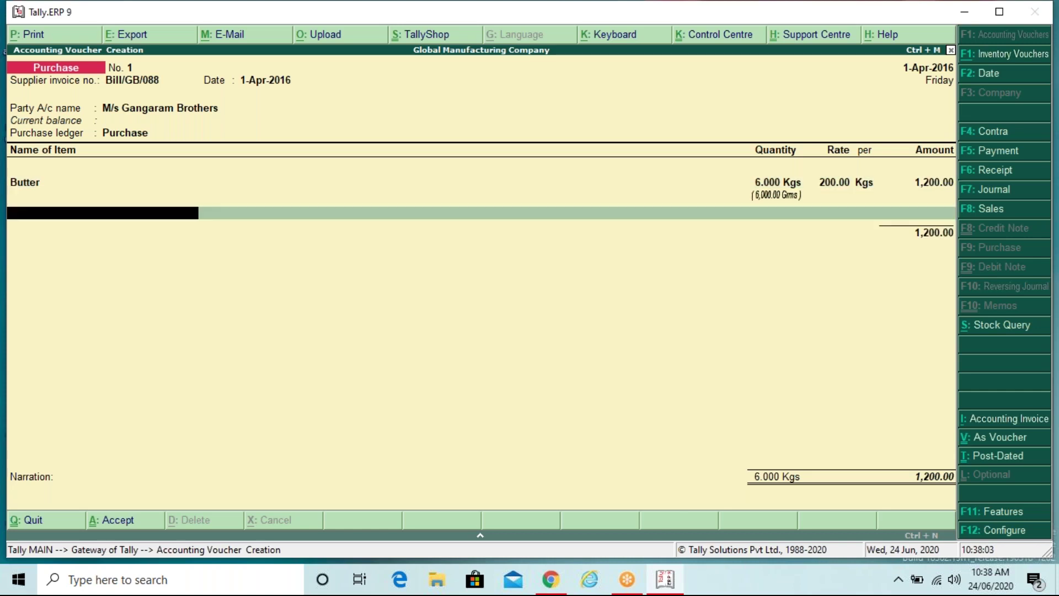
# - Add Sugar as the second purchase item, allocating 10 Kgs to the Uluberia godown at 80 per Kgs
pyautogui.press('Down')
pyautogui.press('Down')
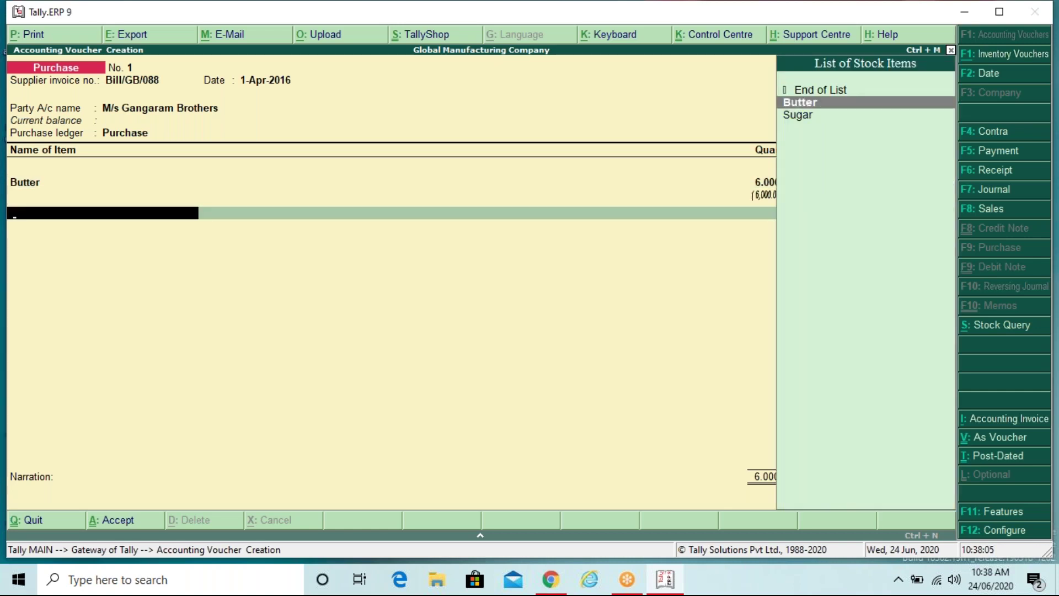
pyautogui.press('Return')
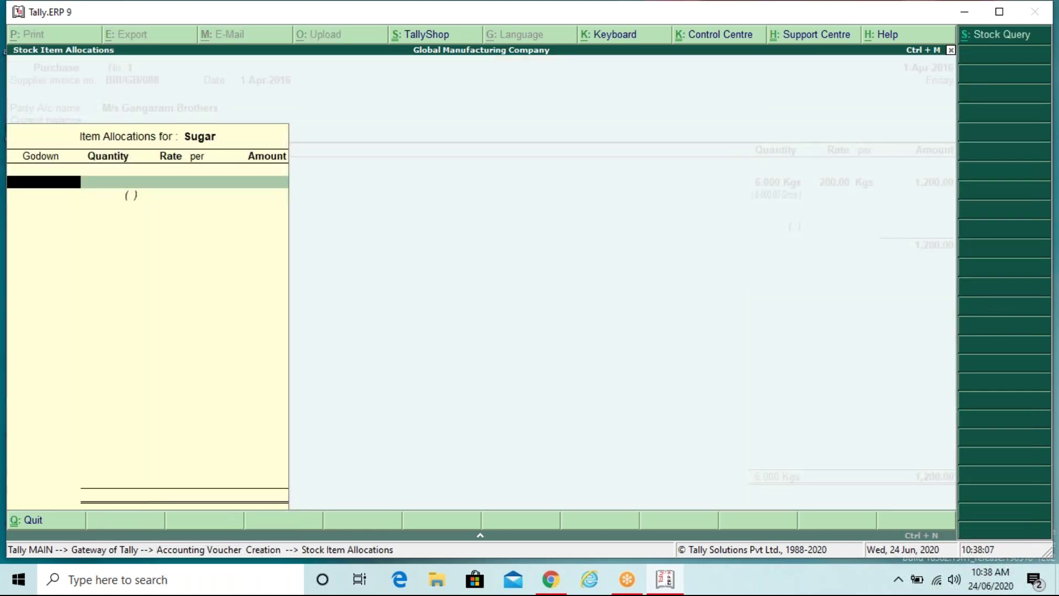
pyautogui.write('U')
pyautogui.press('Return')
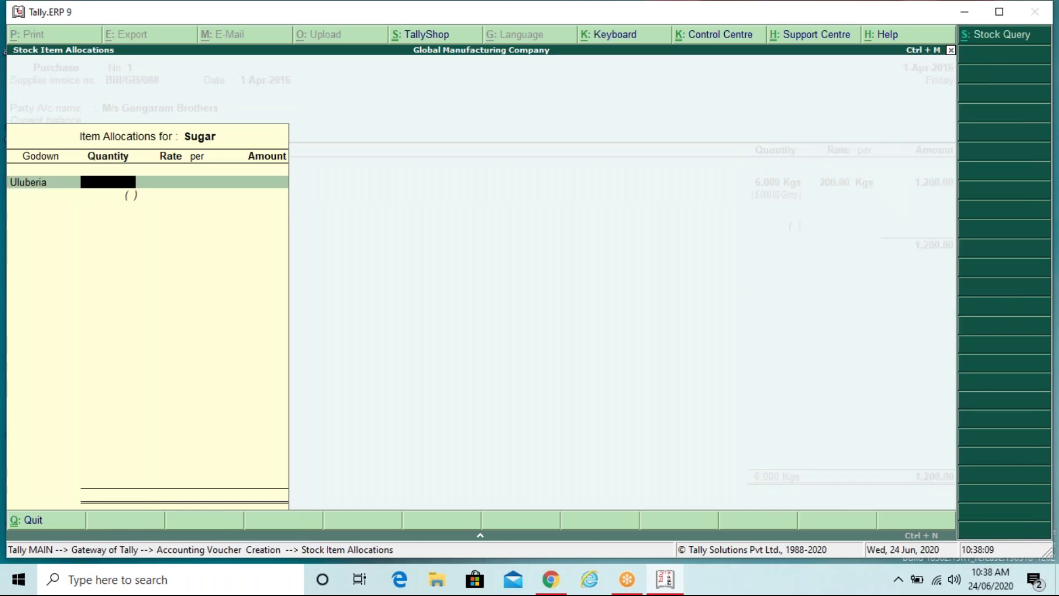
pyautogui.write('10')
pyautogui.press('Return')
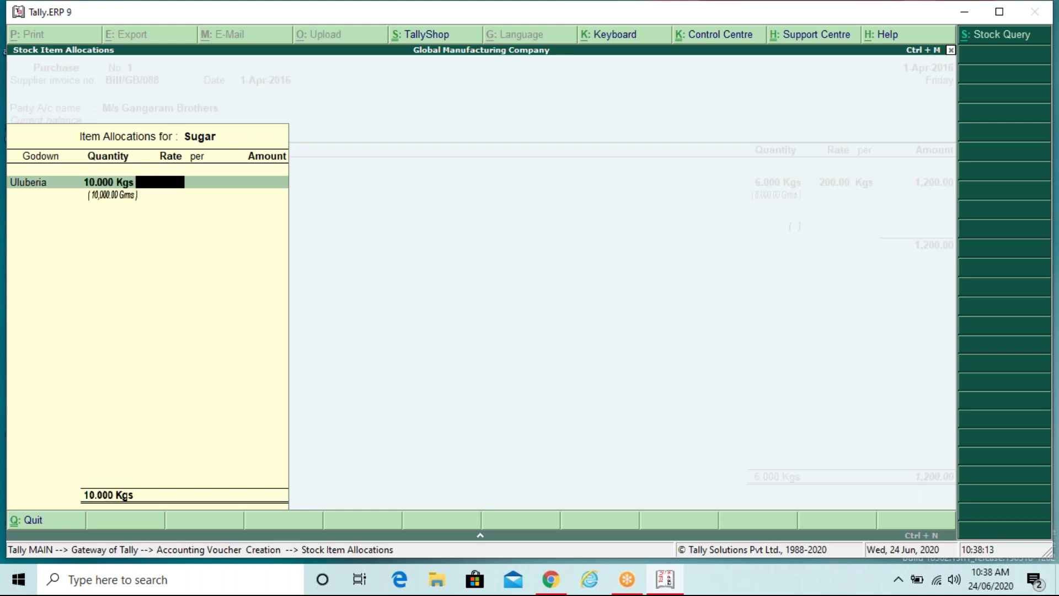
pyautogui.write('80')
pyautogui.press('Return')
pyautogui.press('Return')
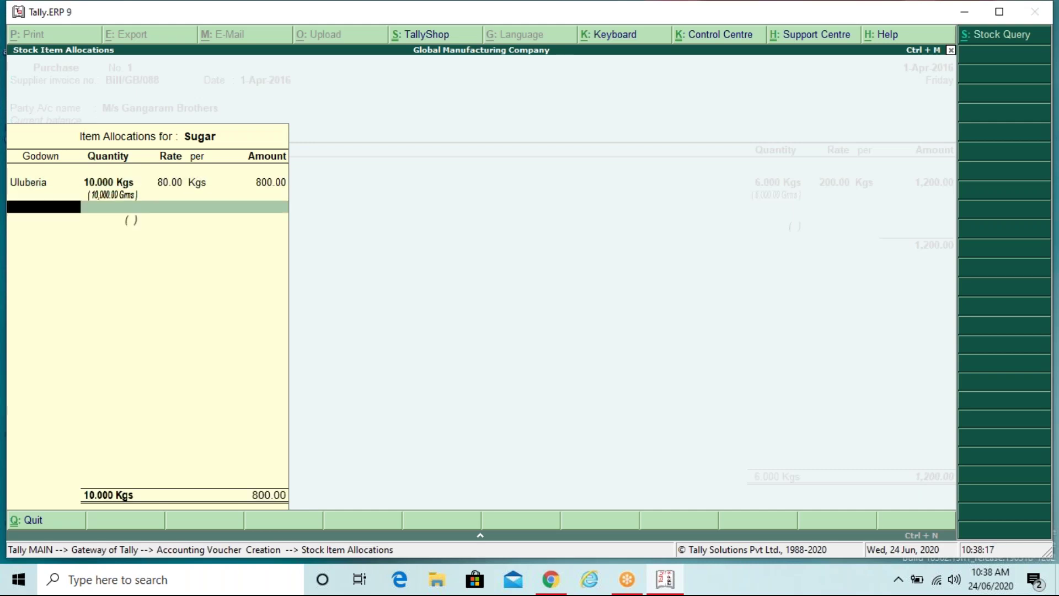
pyautogui.press('Return')
pyautogui.press('Return')
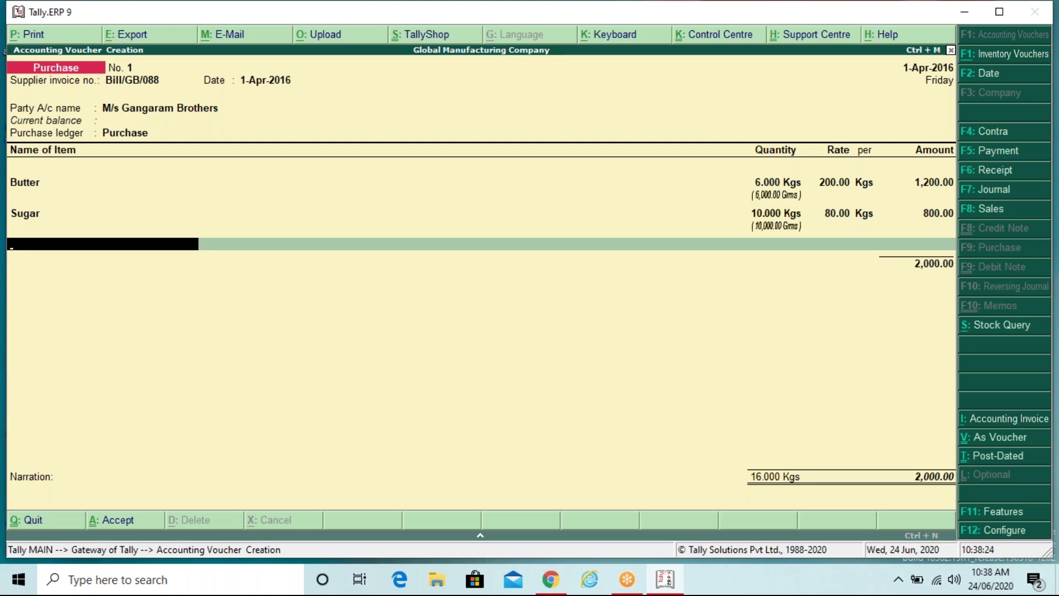
# - Start a new stock item named Chocolate under Primary with Kgs as its unit, for the third purchase line
pyautogui.hotkey('alt', 'c')
pyautogui.write('Chocolate')
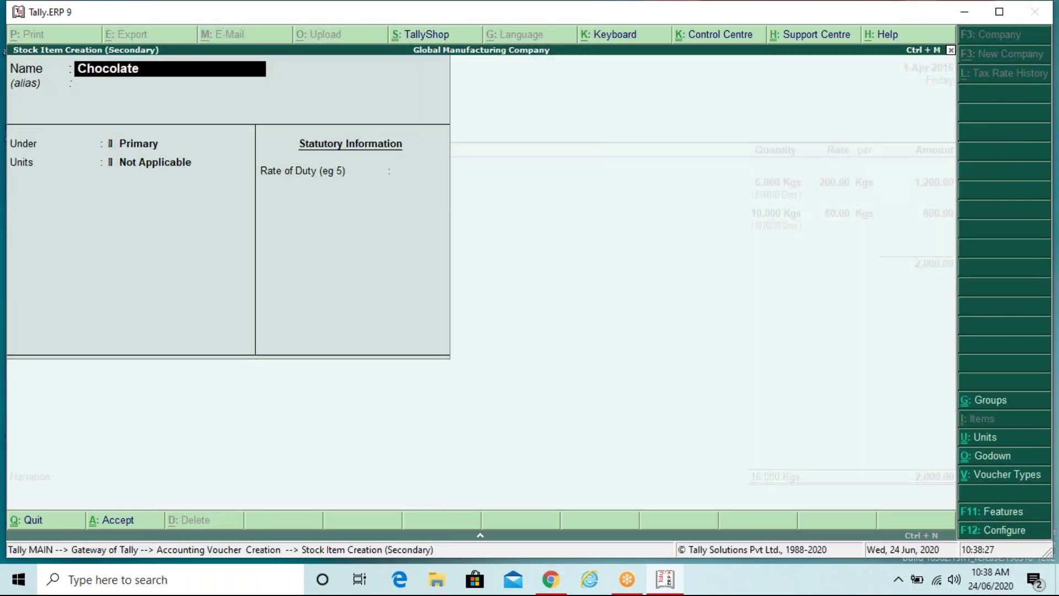
pyautogui.press('Return')
pyautogui.press('Return')
pyautogui.press('Return')
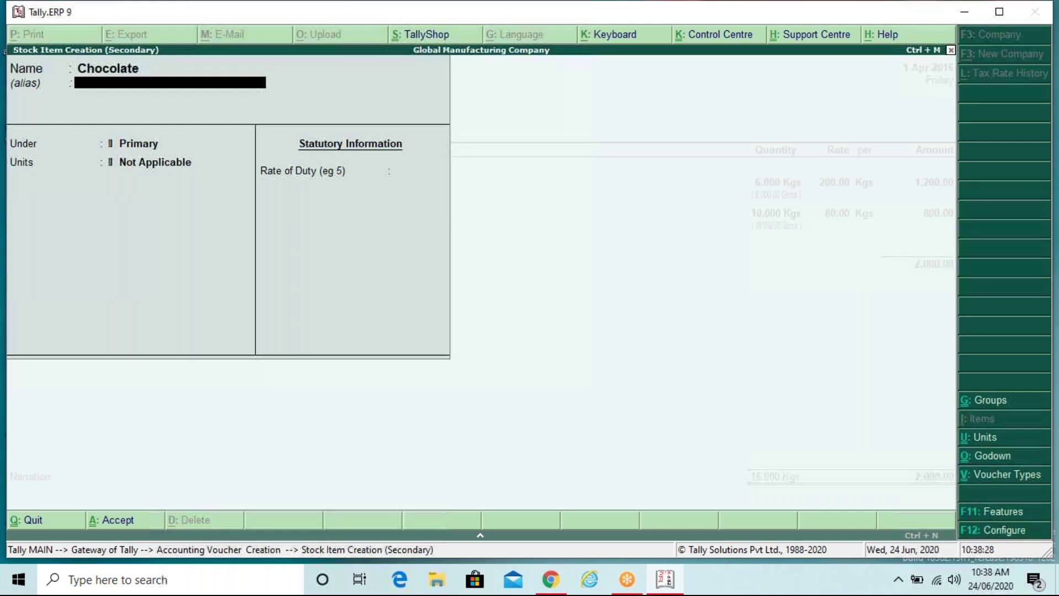
pyautogui.press('Down')
pyautogui.press('Down')
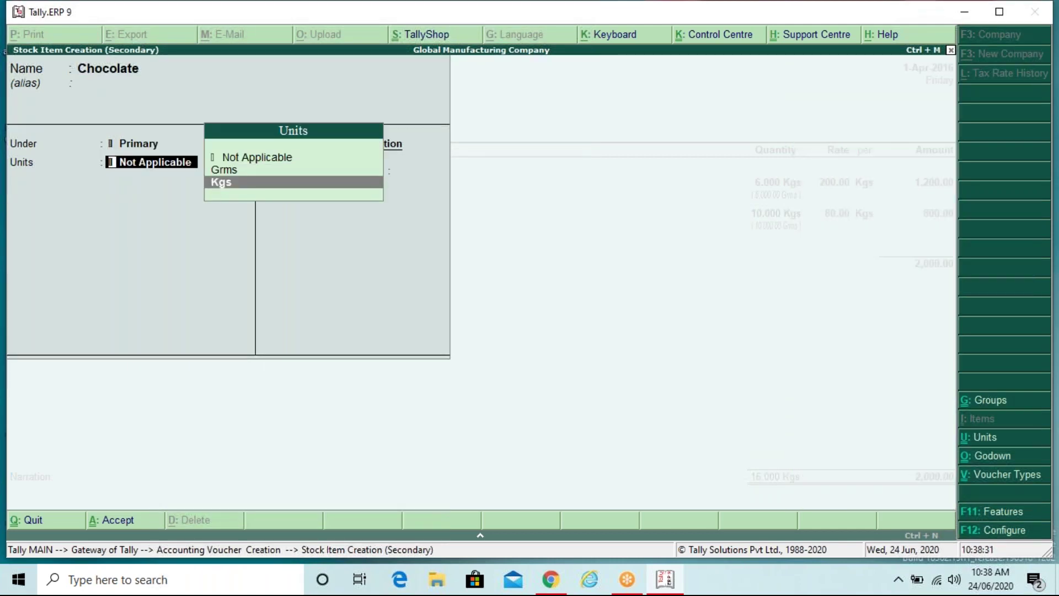
pyautogui.press('Return')
# - Give Chocolate the alternate unit Grms, with 1000 Grms equal to 1 Kgs, and save the stock item
pyautogui.press('Down')
pyautogui.press('Return')
pyautogui.write('1000')
pyautogui.press('Return')
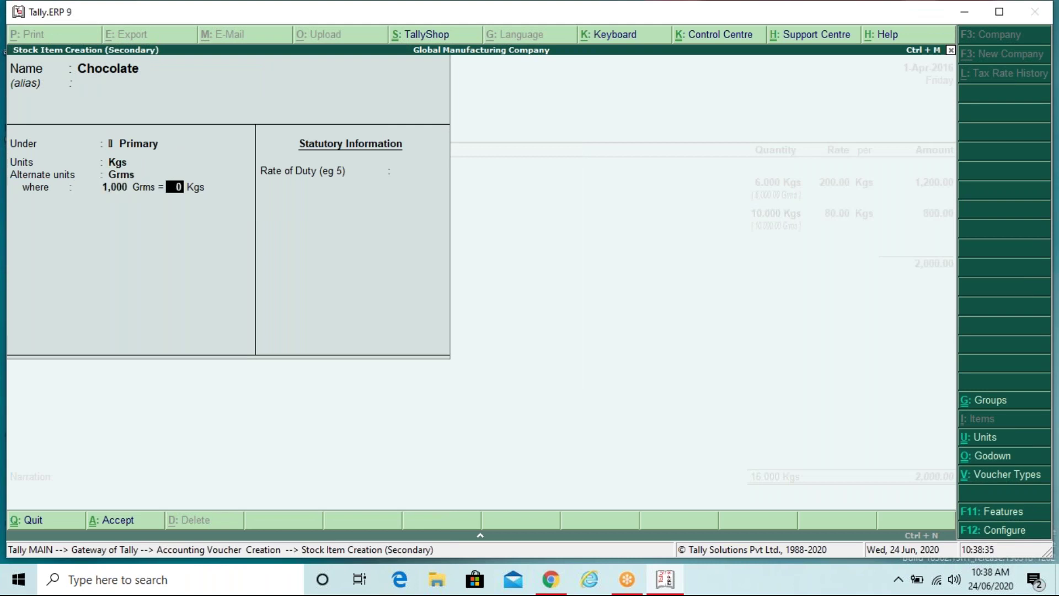
pyautogui.write('1')
pyautogui.press('Return')
pyautogui.press('Return')
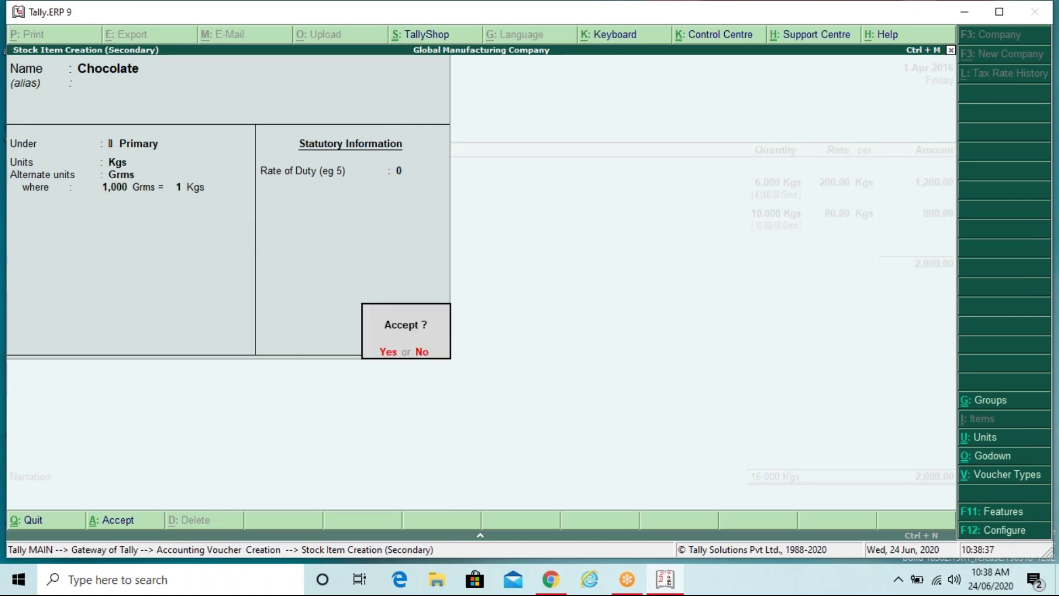
pyautogui.press('Return')
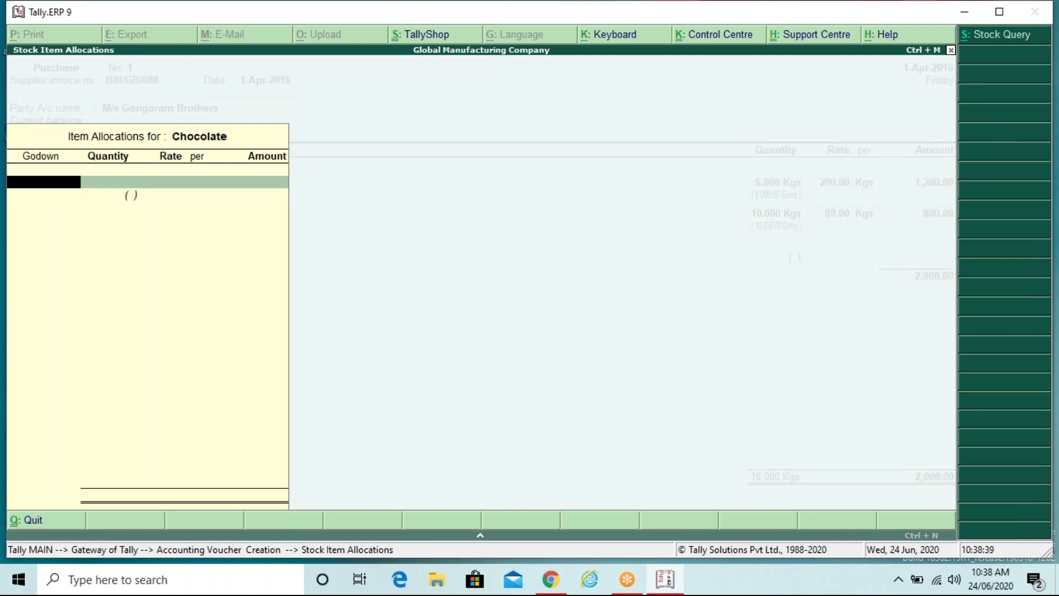
# - Allocate 5 Kgs of Chocolate to the Uluberia godown at a rate of 650 per Kgs
pyautogui.write('U')
pyautogui.press('Return')
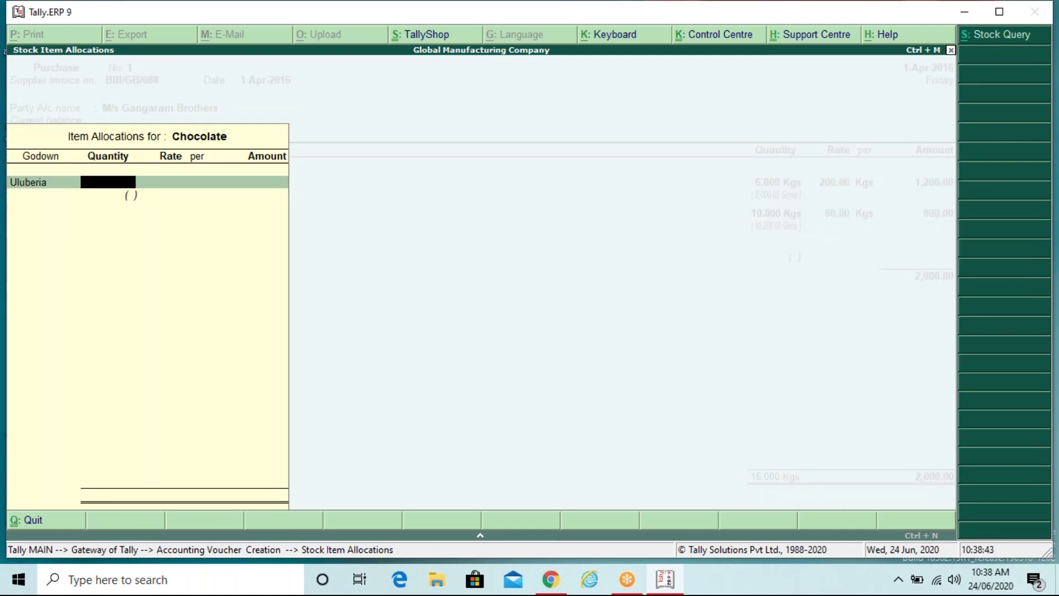
pyautogui.write('5')
pyautogui.press('Return')
pyautogui.write('650')
pyautogui.press('Return')
pyautogui.press('Return')
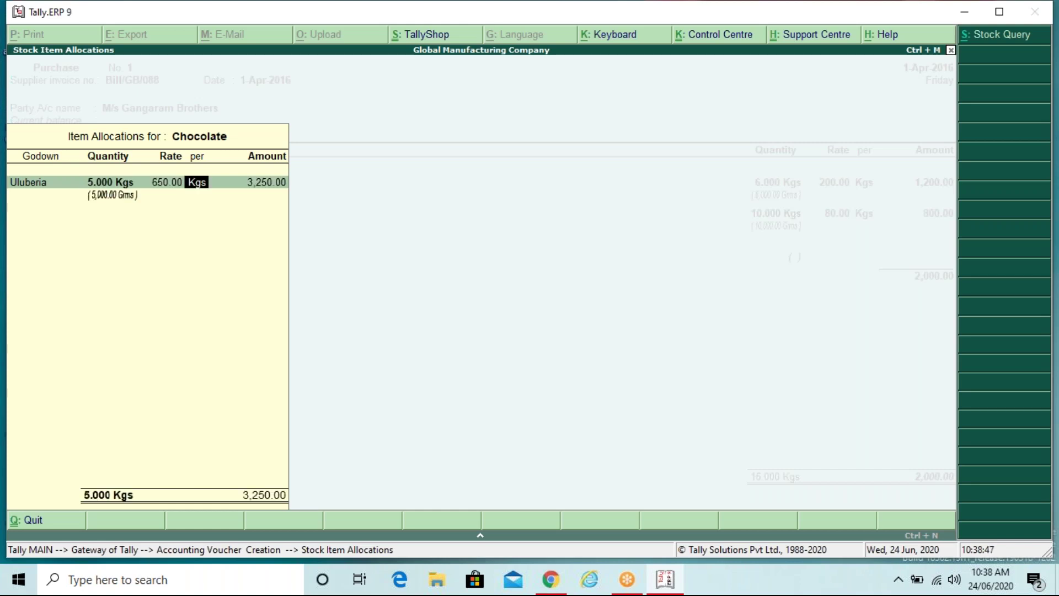
pyautogui.press('Return')
pyautogui.press('Return')
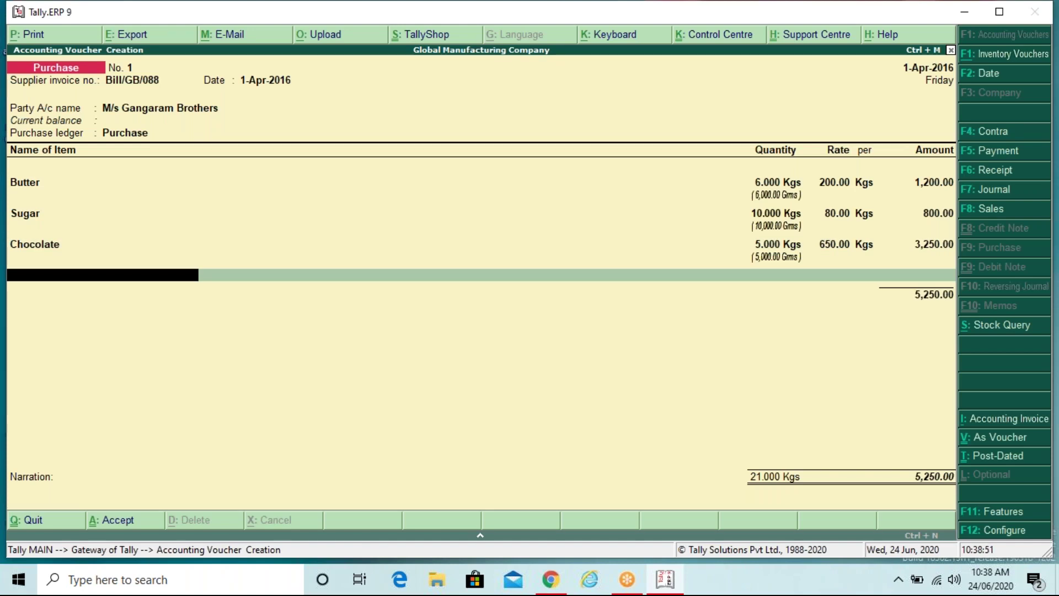
# - Start a new stock item named Flour under Primary with Kgs as its unit, for the fourth purchase line
pyautogui.hotkey('alt', 'c')
pyautogui.write('Flour')
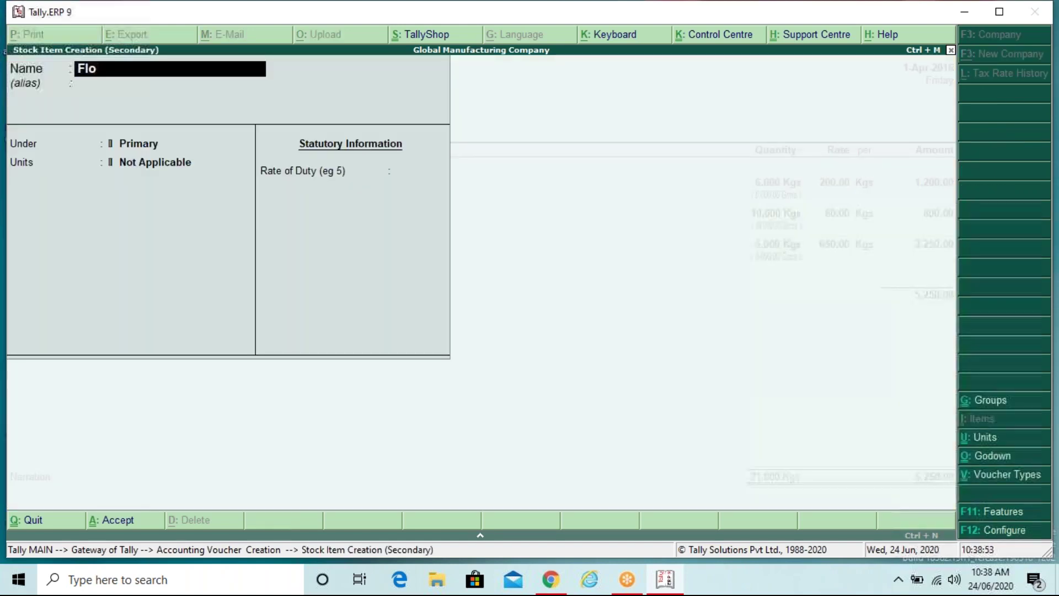
pyautogui.press('Return')
pyautogui.press('Return')
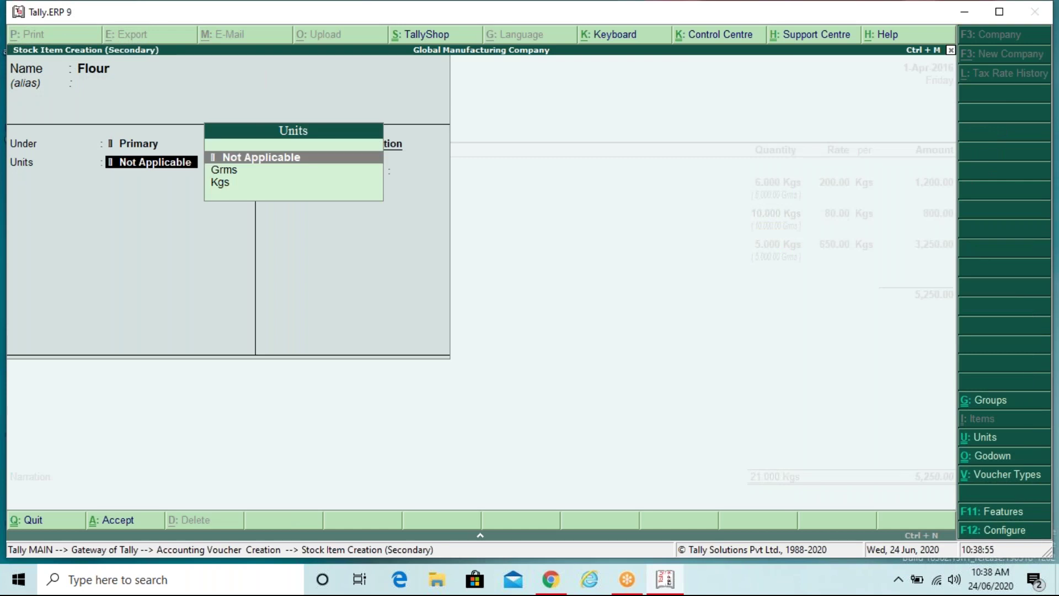
pyautogui.press('Down')
pyautogui.press('Down')
pyautogui.press('Return')
# - Give Flour the alternate unit Grms, with 1000 Grms equal to 1 Kgs, and save the stock item
pyautogui.press('Down')
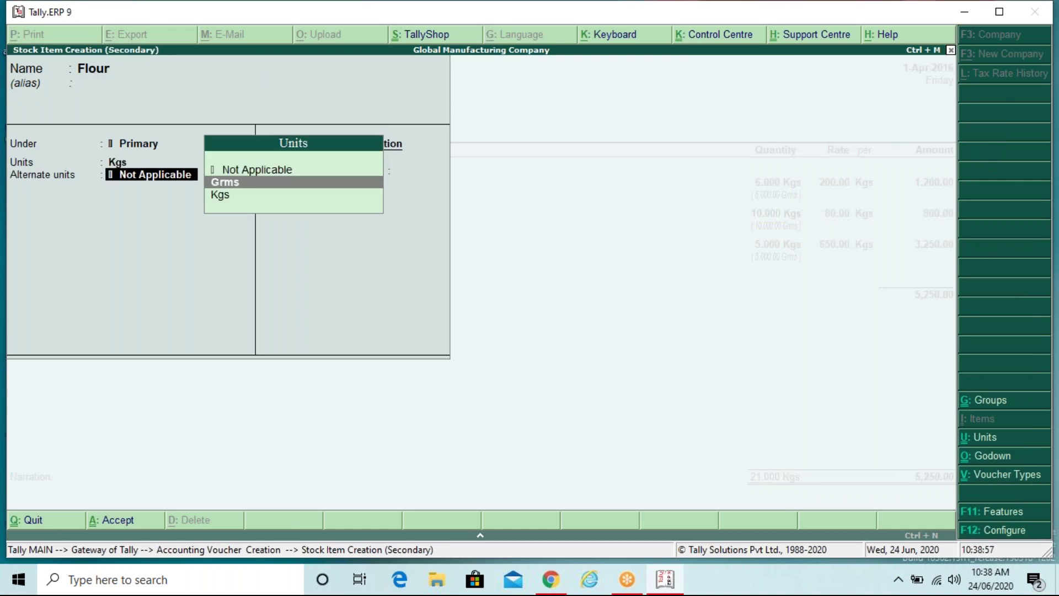
pyautogui.press('Return')
pyautogui.write('1000')
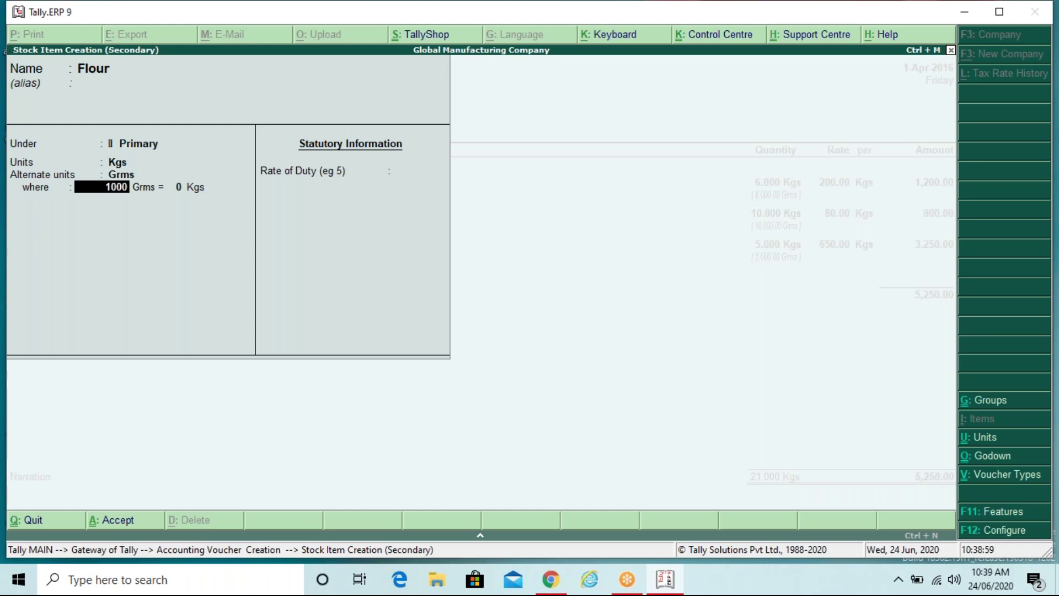
pyautogui.press('Return')
pyautogui.write('1')
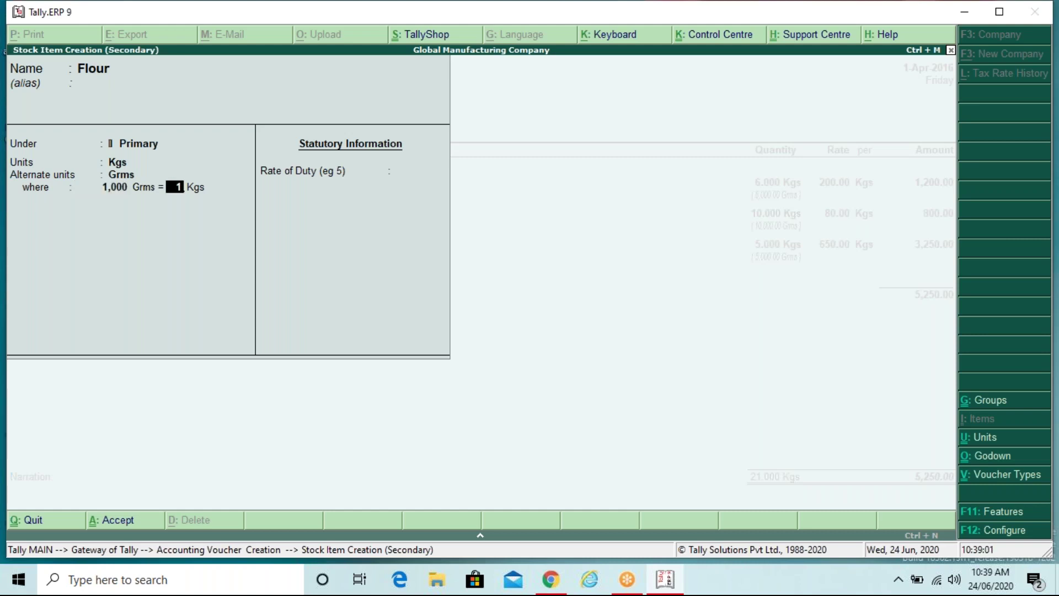
pyautogui.press('Return')
pyautogui.press('Return')
pyautogui.press('Return')
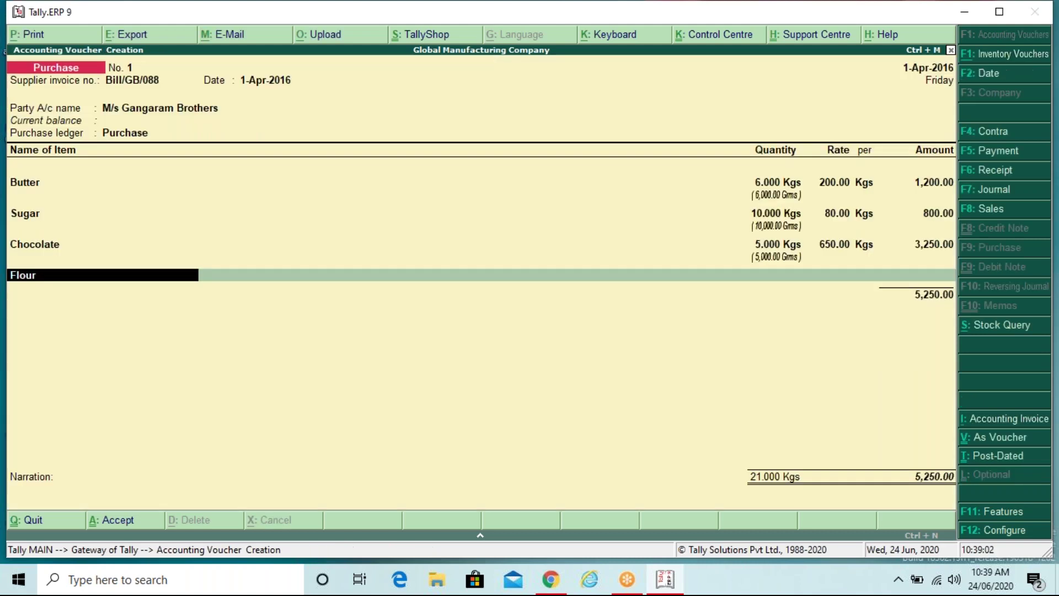
# - Allocate 15 Kgs of Flour to the Uluberia godown at a rate of 45 per Kgs
pyautogui.write('U')
pyautogui.press('Return')
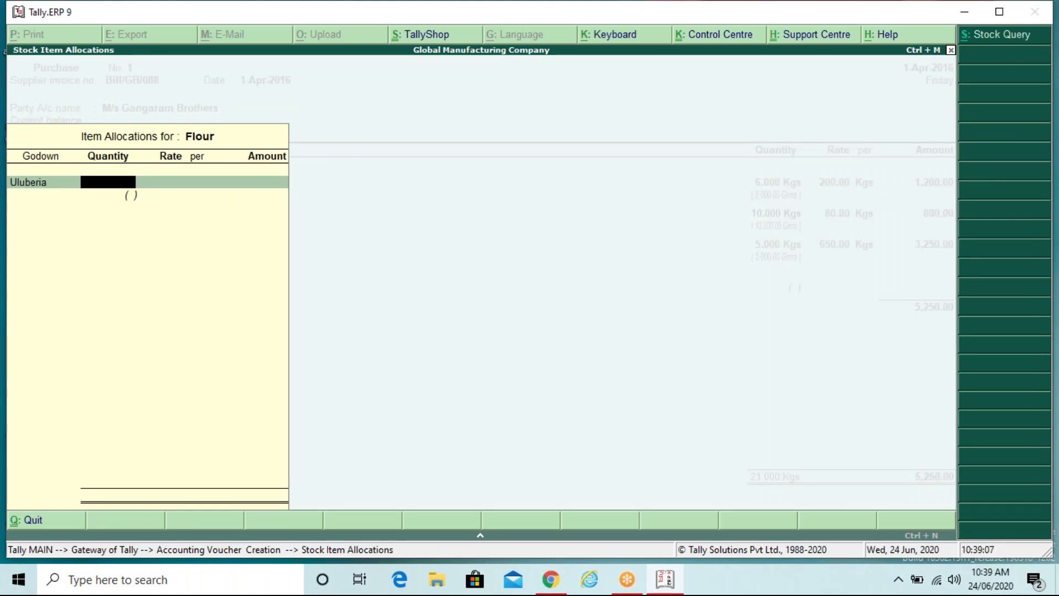
pyautogui.write('15')
pyautogui.press('Return')
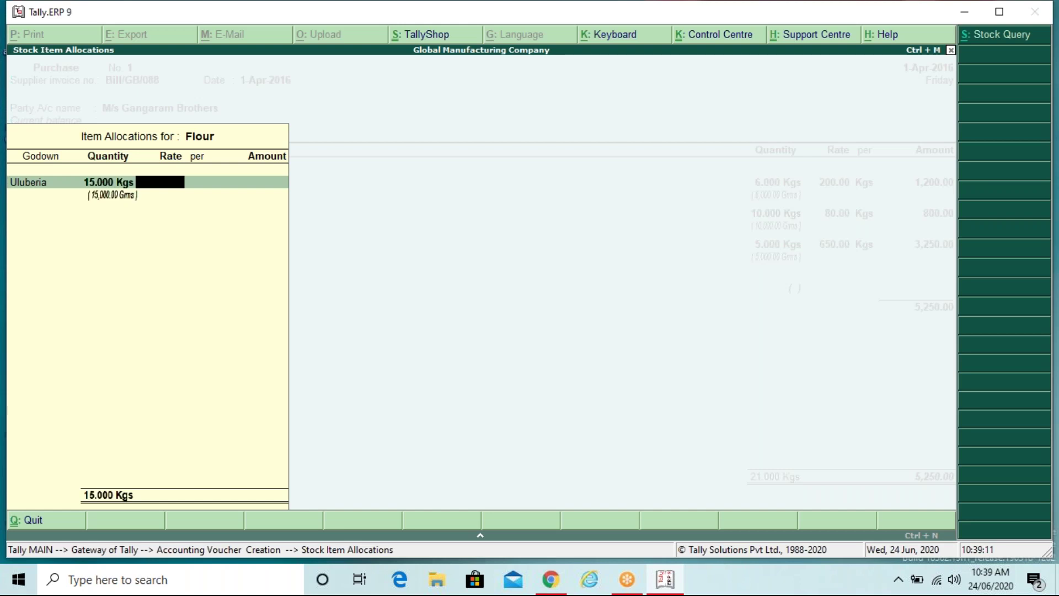
pyautogui.write('45')
pyautogui.press('Return')
pyautogui.press('Return')
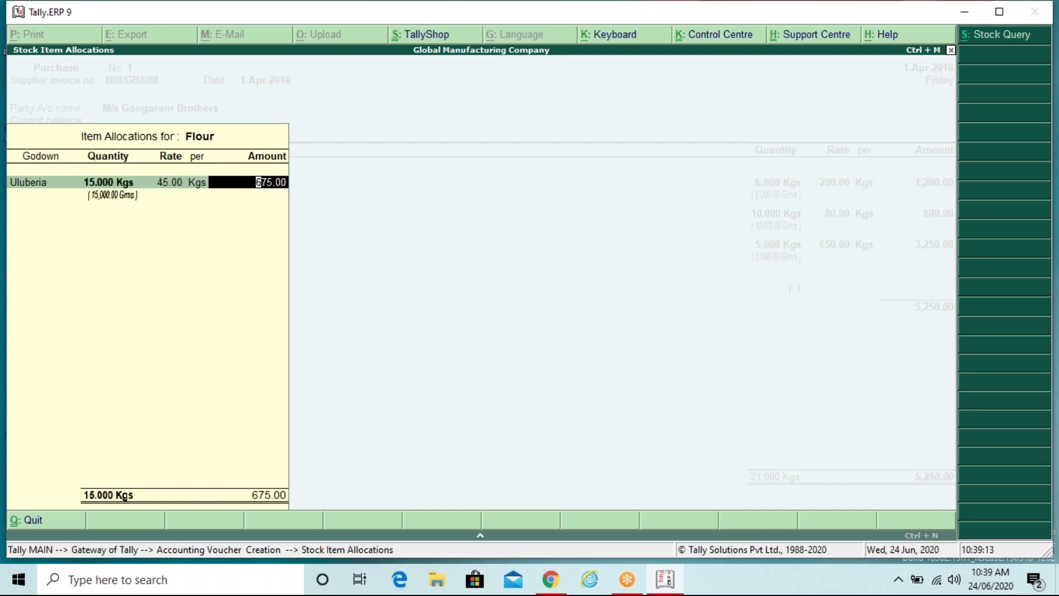
pyautogui.press('Return')
pyautogui.press('Return')
pyautogui.press('Return')
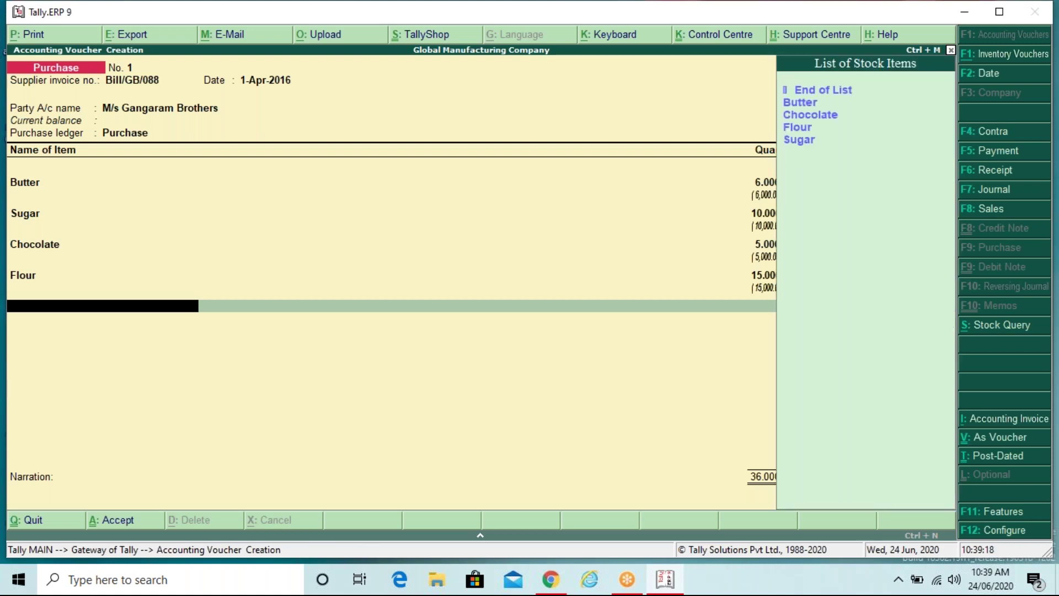
# - Start a new stock item named Milk under Primary with Kgs as its unit, for the fifth purchase line
pyautogui.hotkey('alt', 'c')
pyautogui.write('Milk')
pyautogui.press('Return')
pyautogui.press('Return')
pyautogui.press('Return')
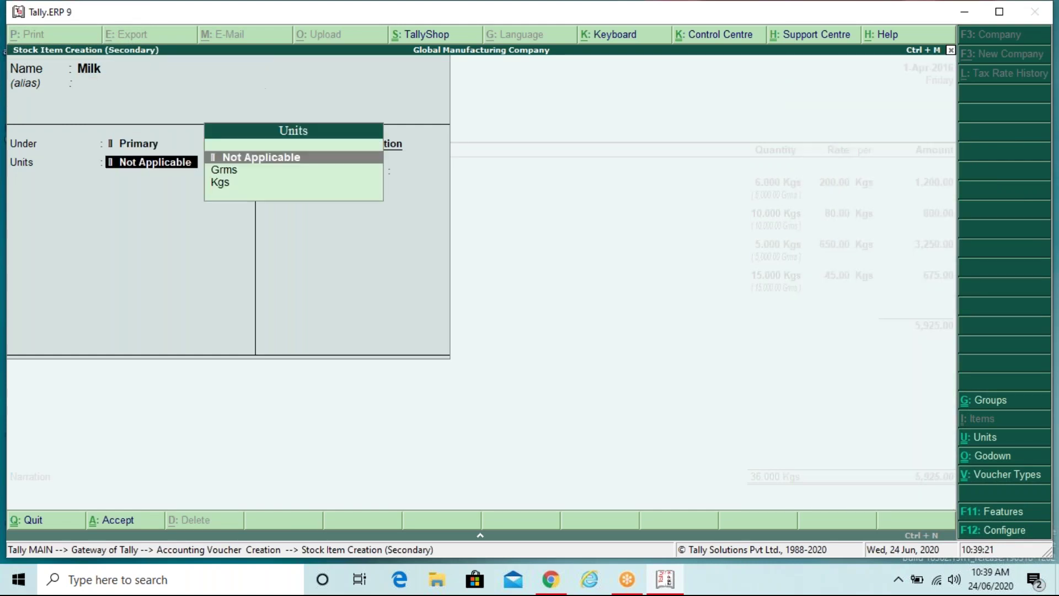
pyautogui.press('Down')
pyautogui.press('Down')
pyautogui.press('Return')
# - Give Milk the alternate unit Grms, with 1000 Grms equal to 1 Kgs, and save the stock item
pyautogui.press('Down')
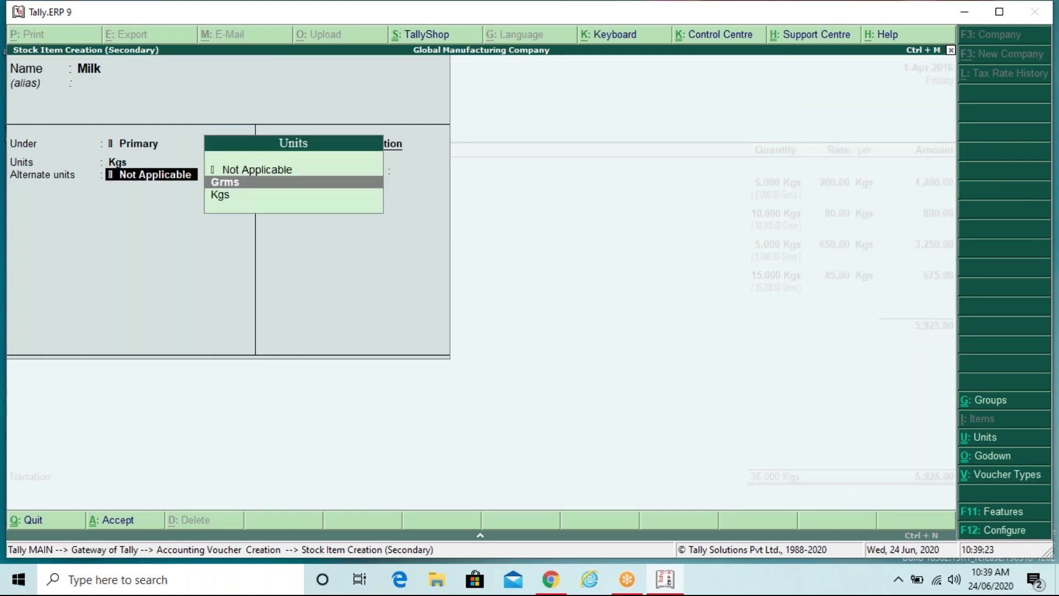
pyautogui.press('Return')
pyautogui.write('1,00')
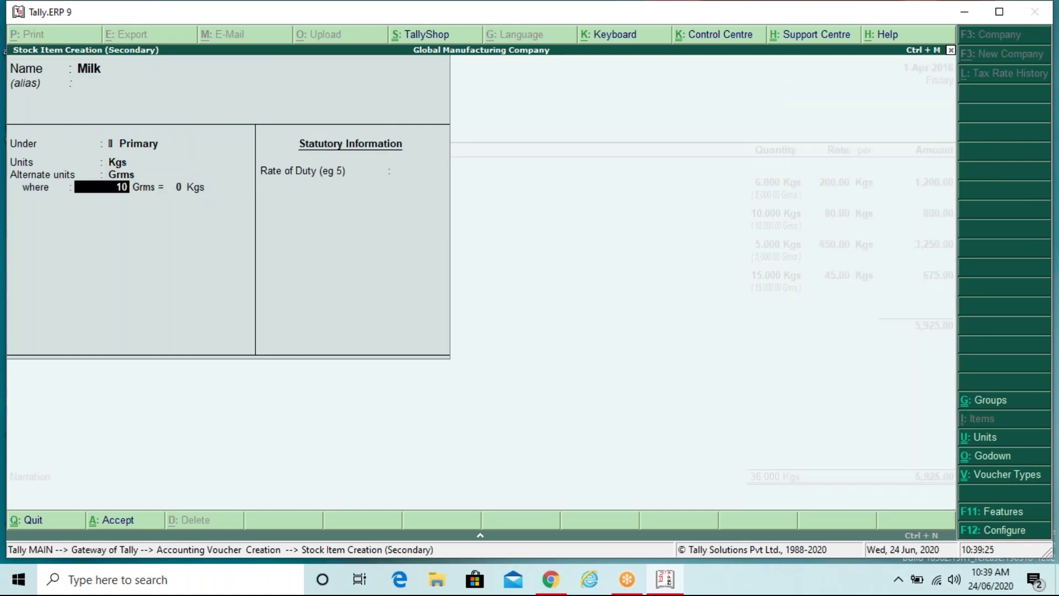
pyautogui.write('00')
pyautogui.press('Return')
pyautogui.write('1')
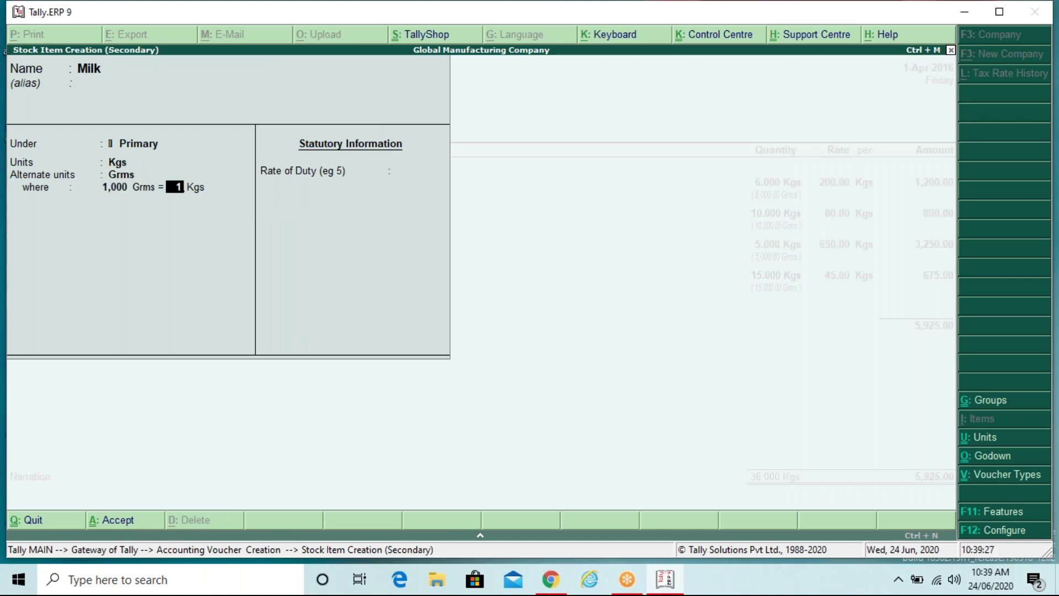
pyautogui.press('Return')
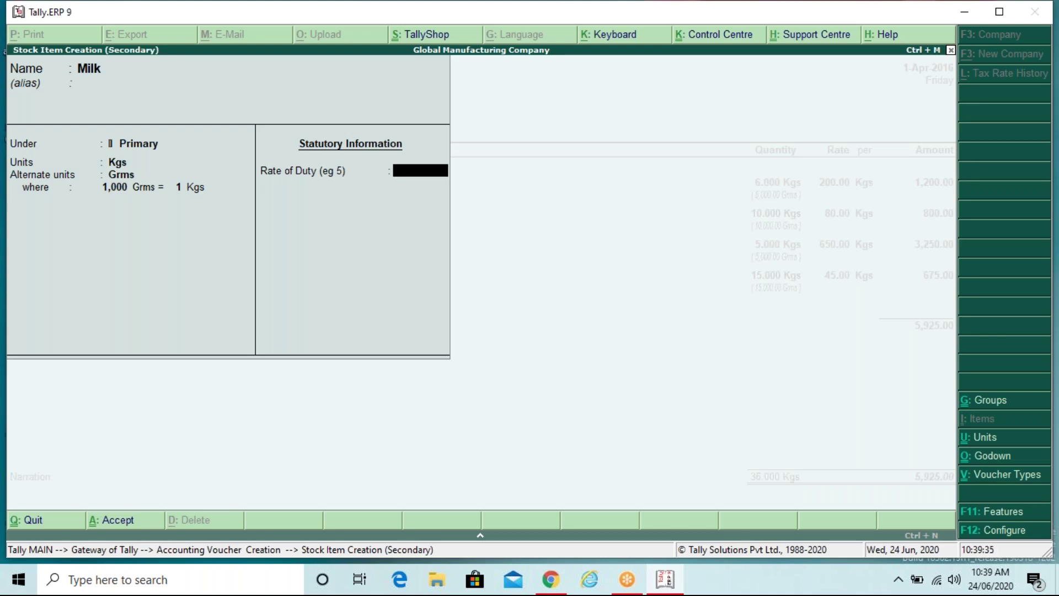
pyautogui.press('Return')
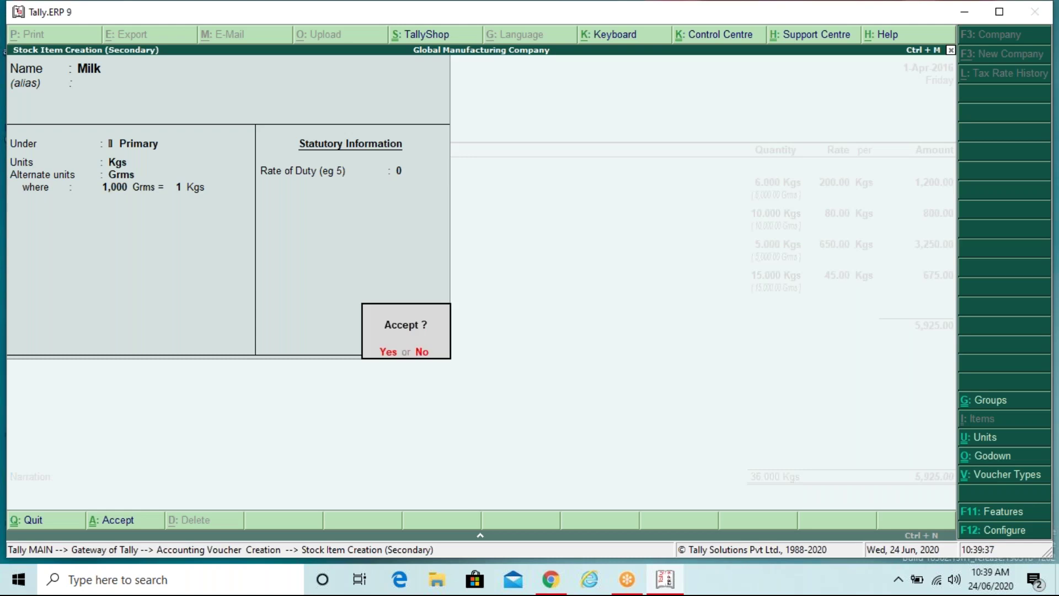
pyautogui.press('Return')
pyautogui.press('Return')
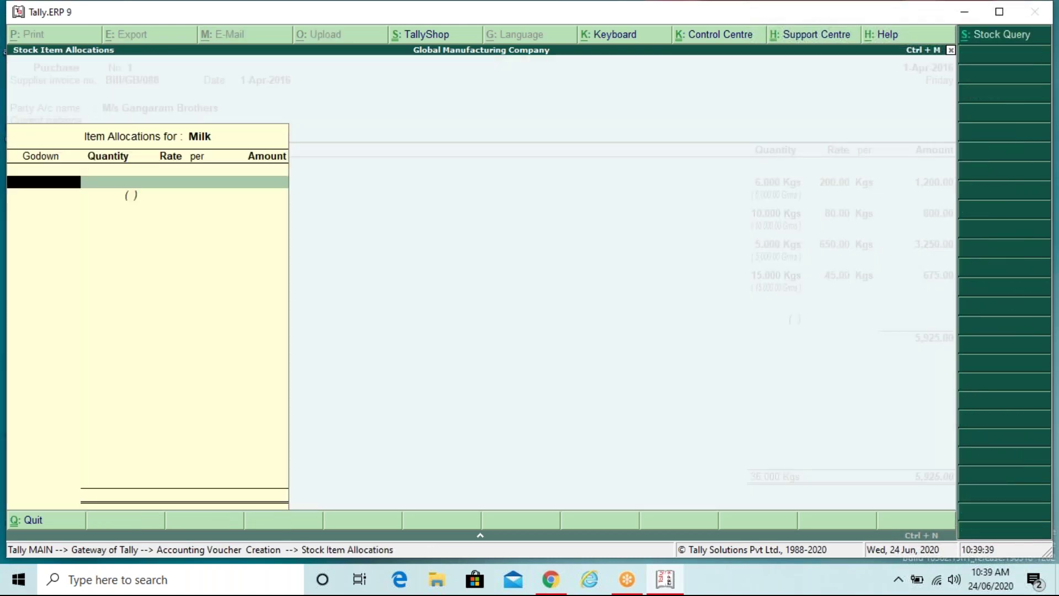
# - Allocate 12 Kgs of Milk to the Uluberia godown at a rate of 75 per Kgs
pyautogui.press('Return')
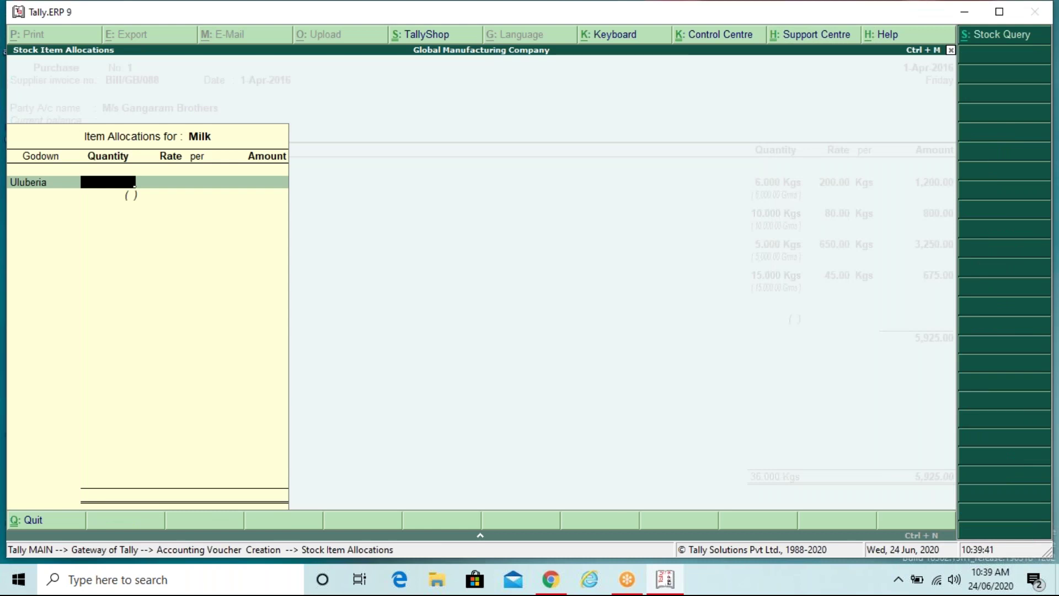
pyautogui.write('12')
pyautogui.press('Return')
pyautogui.write('75')
pyautogui.press('Return')
pyautogui.press('Return')
pyautogui.press('Return')
pyautogui.press('Return')
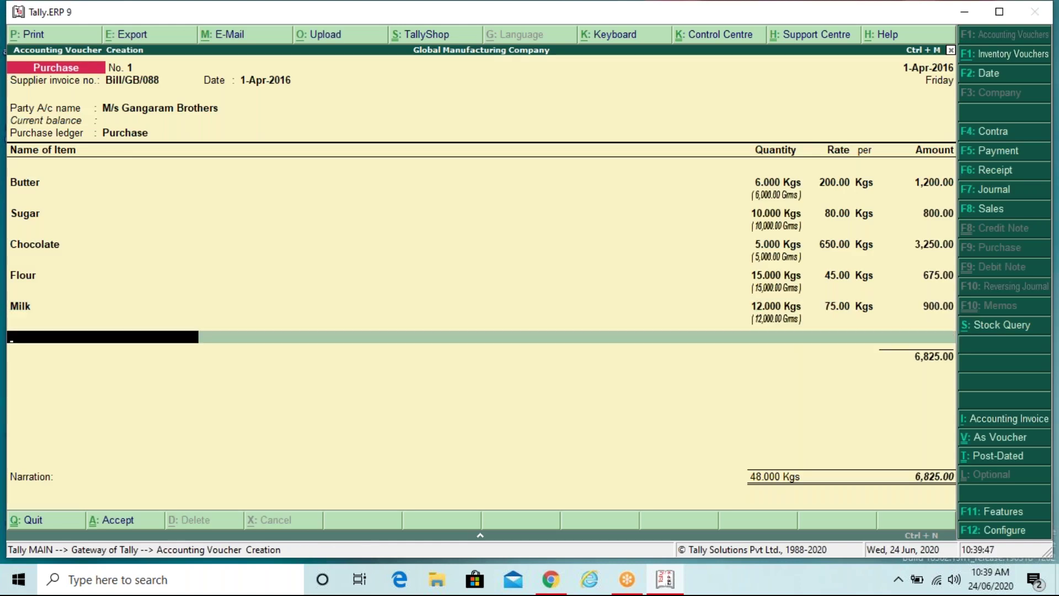
# - Start a new stock item named Egg under Primary, for the sixth purchase line
pyautogui.hotkey('alt', 'c')
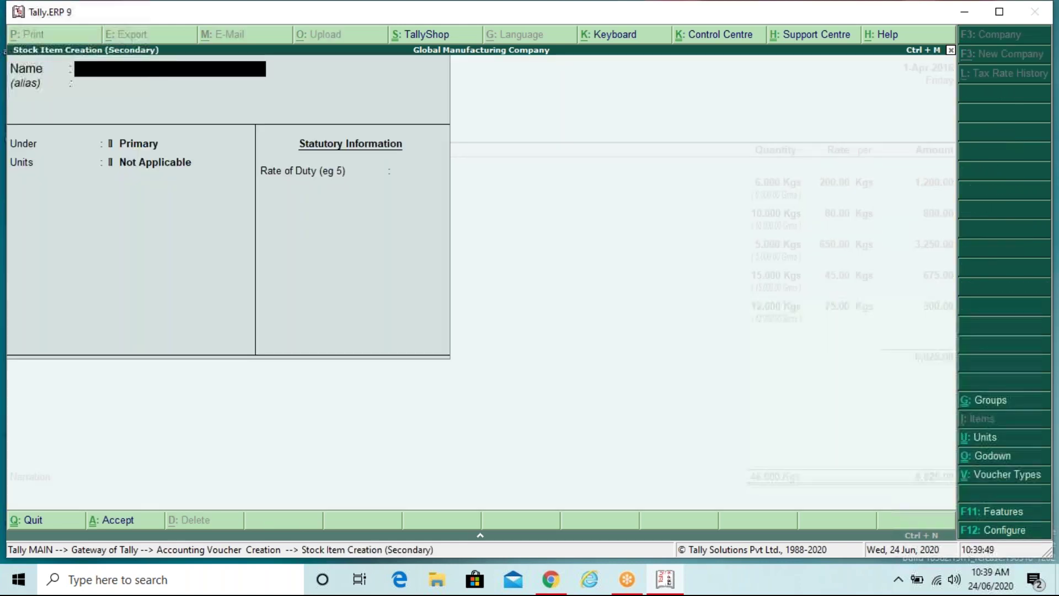
pyautogui.write('Egg')
pyautogui.press('Return')
pyautogui.press('Return')
pyautogui.press('Return')
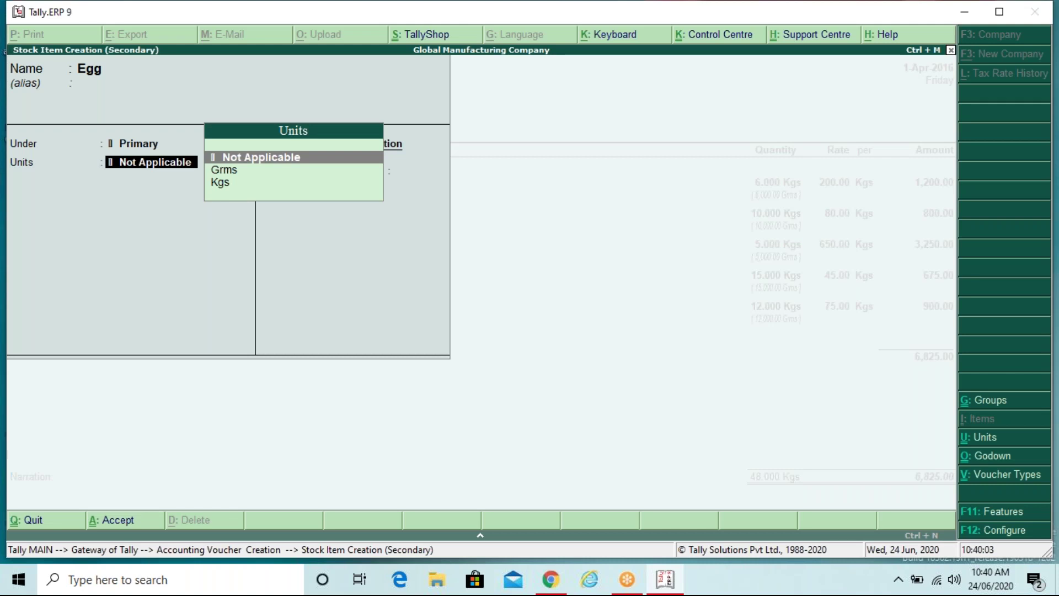
# - Create a simple unit Pcs with 2 decimal places and no formal name as Egg's unit
pyautogui.hotkey('alt', 'c')
pyautogui.write('Pcs')
pyautogui.press('Return')
pyautogui.press('Return')
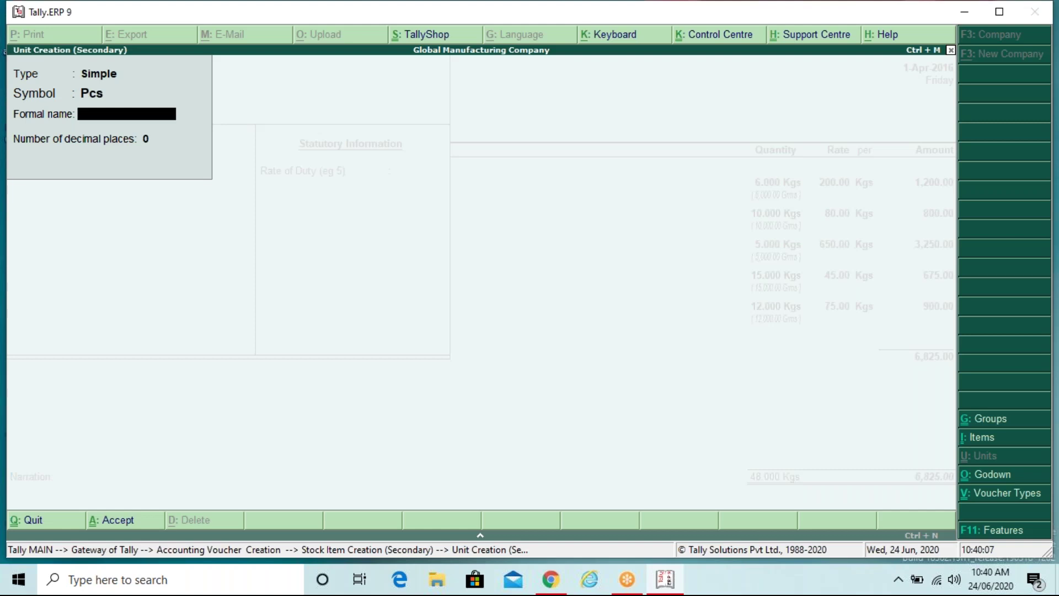
pyautogui.write('2')
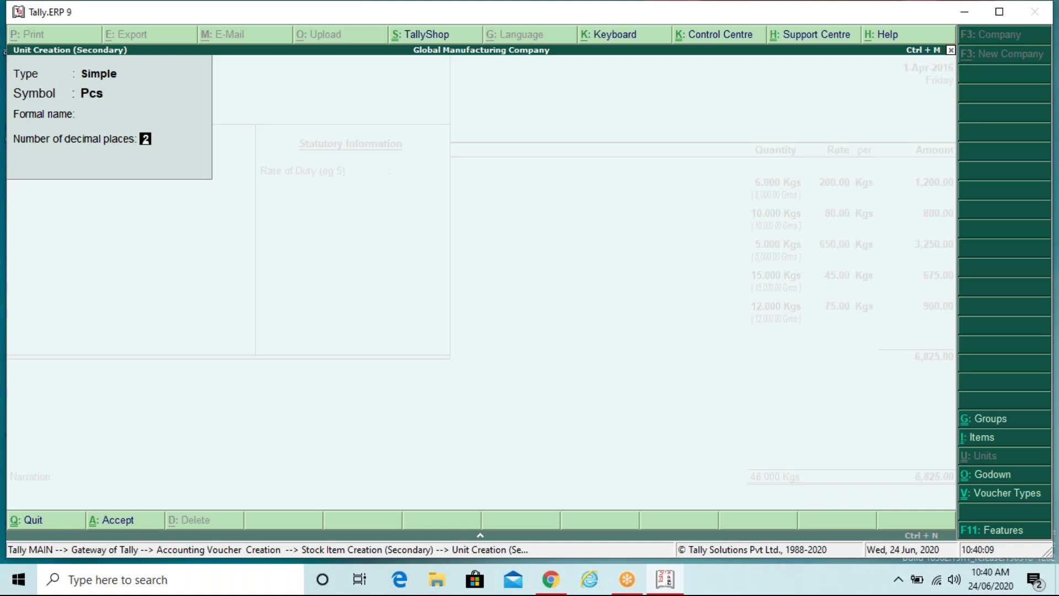
pyautogui.press('Return')
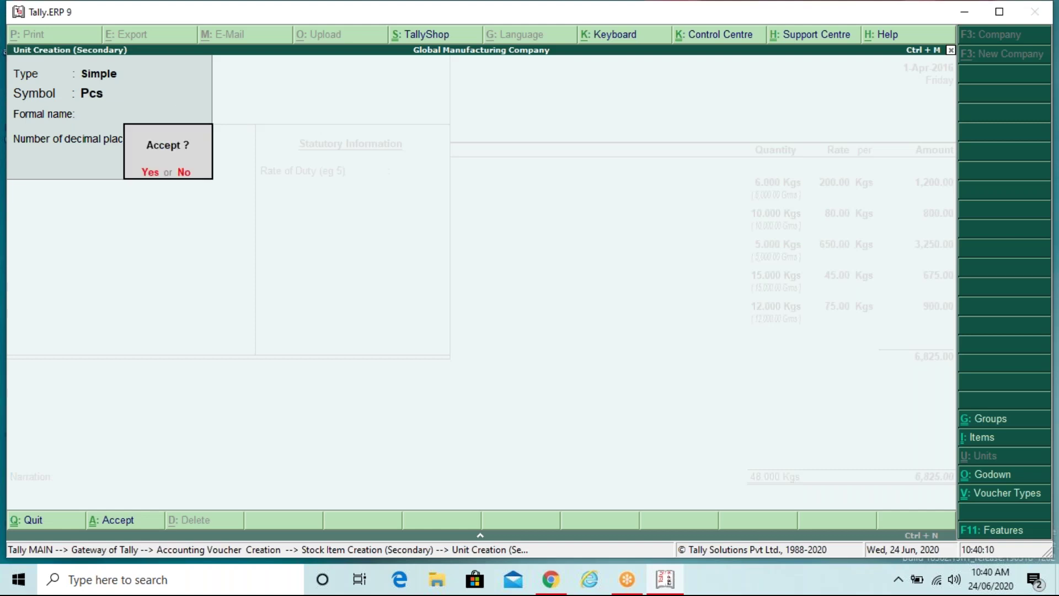
pyautogui.press('Return')
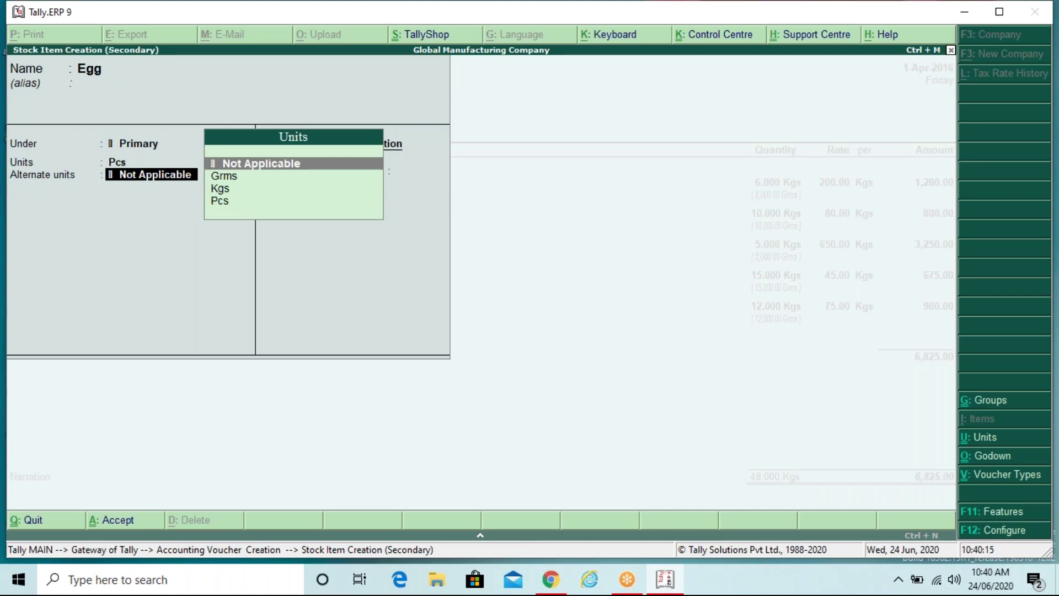
# - Leave Egg's alternate unit as Not Applicable and save the stock item
pyautogui.press('Return')
pyautogui.press('Return')
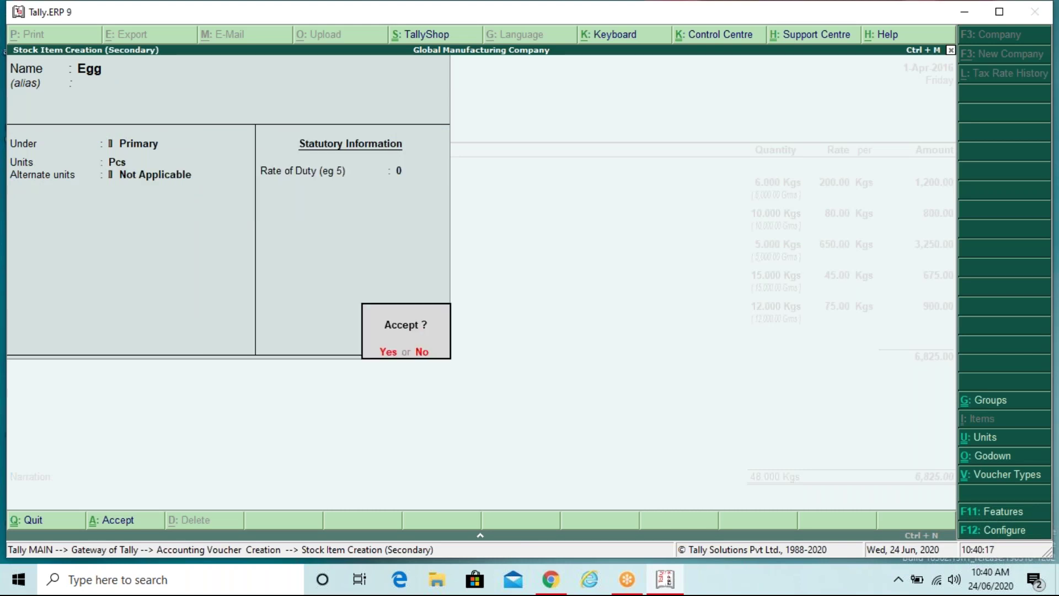
pyautogui.press('Return')
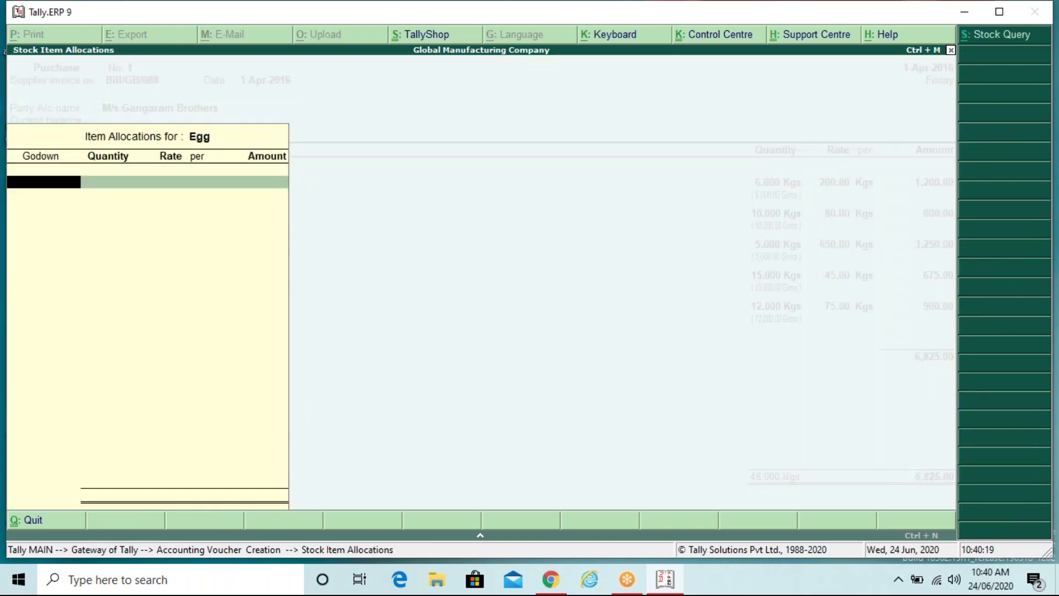
# - Allocate 100 Pcs of Egg to the Uluberia godown at a rate of 4 per Pcs
pyautogui.write('U')
pyautogui.press('Return')
pyautogui.write('100')
pyautogui.press('Return')
pyautogui.write('4')
pyautogui.press('Return')
pyautogui.press('Return')
pyautogui.press('Return')
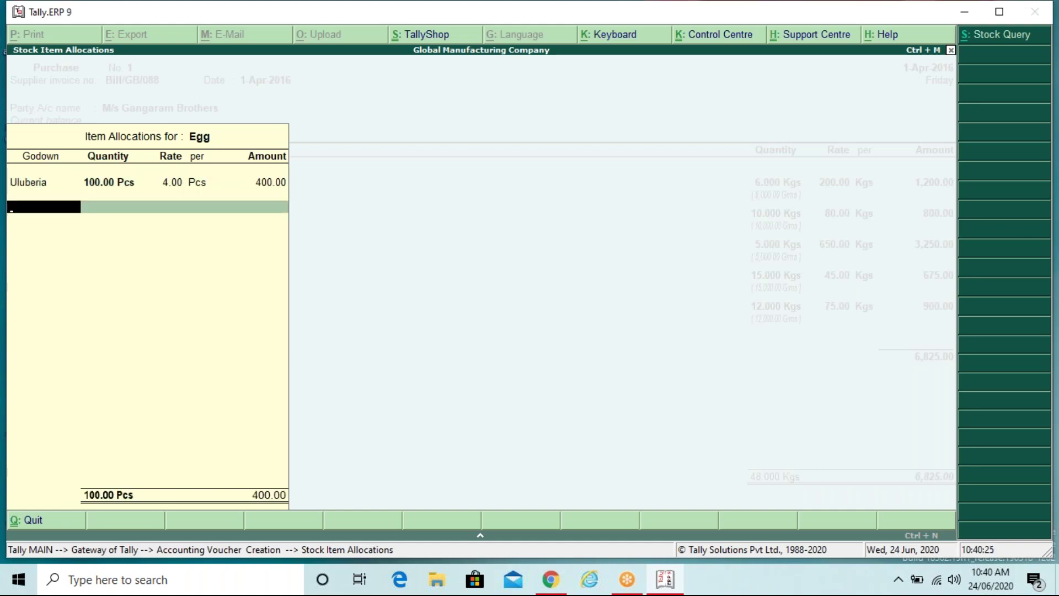
pyautogui.press('Return')
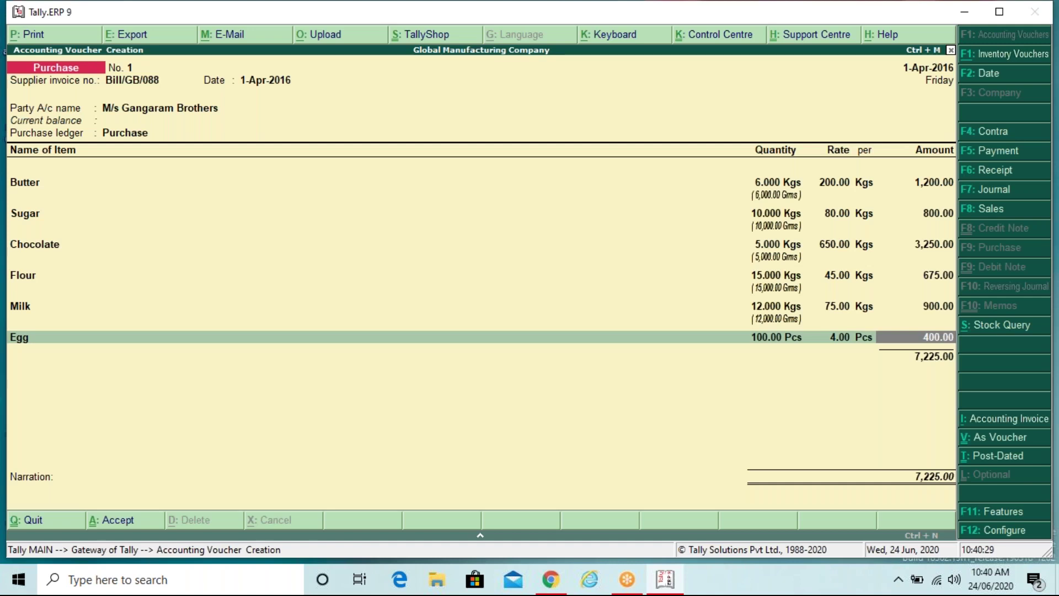
pyautogui.press('Return')
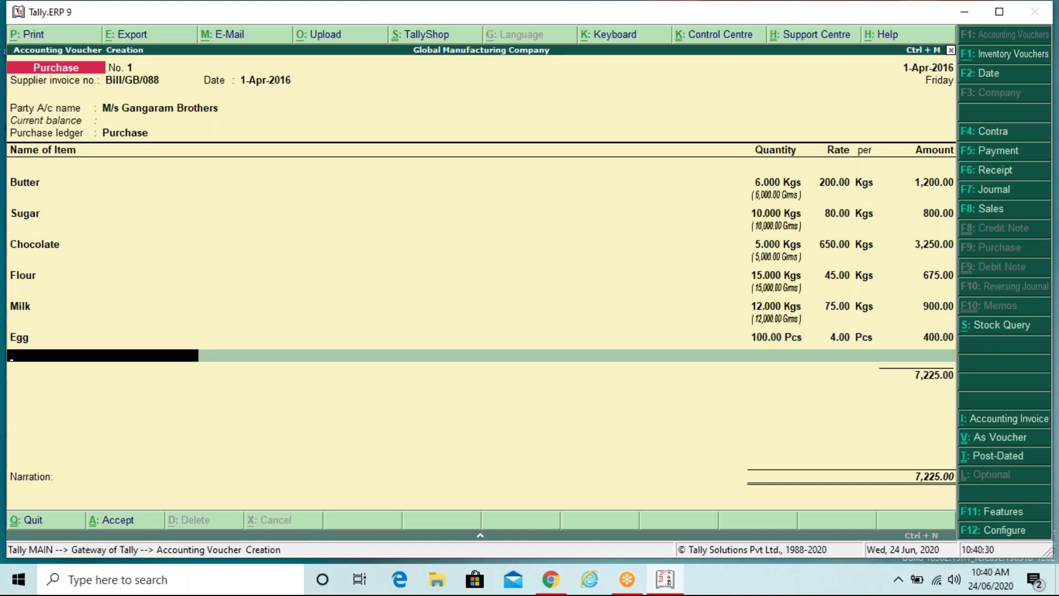
# - Start a new stock item named Vanilla Extract under Primary with Kgs as its unit, for the seventh purchase line
pyautogui.hotkey('alt', 'c')
pyautogui.write('Vani')
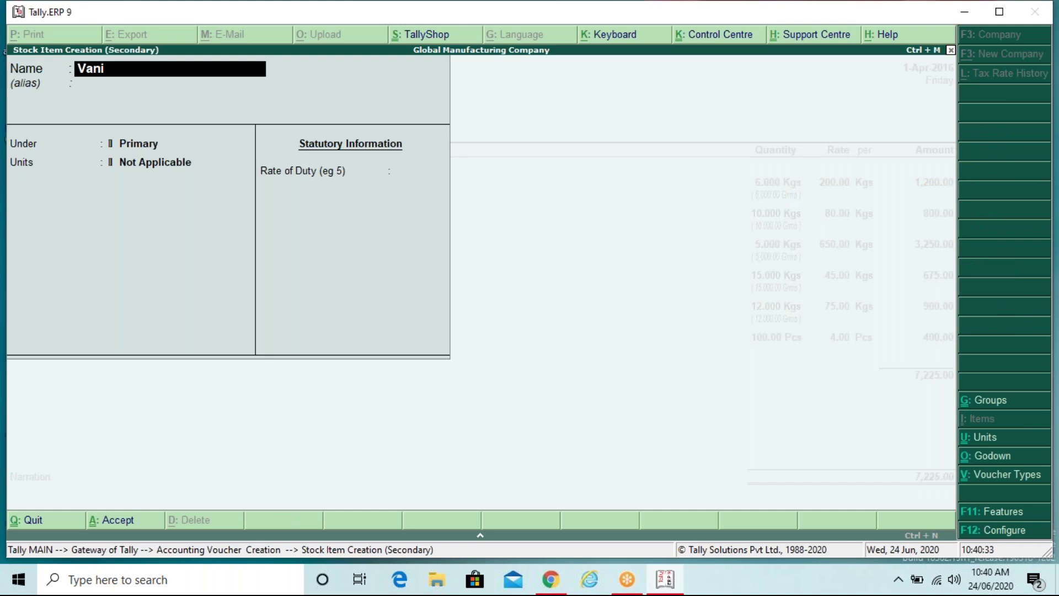
pyautogui.write('lla Extract')
pyautogui.press('Return')
pyautogui.press('Return')
pyautogui.press('Return')
pyautogui.press('Down')
pyautogui.press('Down')
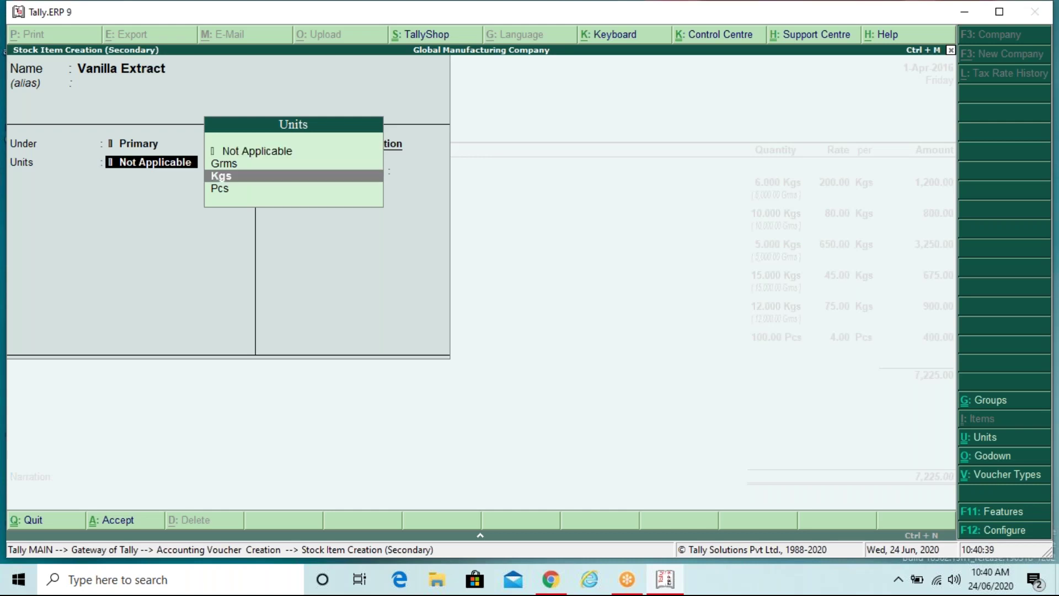
pyautogui.press('Return')
# - Give Vanilla Extract the alternate unit Grms, with 1000 Grms equal to 1 Kgs, and save the stock item
pyautogui.press('Down')
pyautogui.write('1000')
pyautogui.press('Return')
pyautogui.write('1')
pyautogui.press('Return')
pyautogui.press('Return')
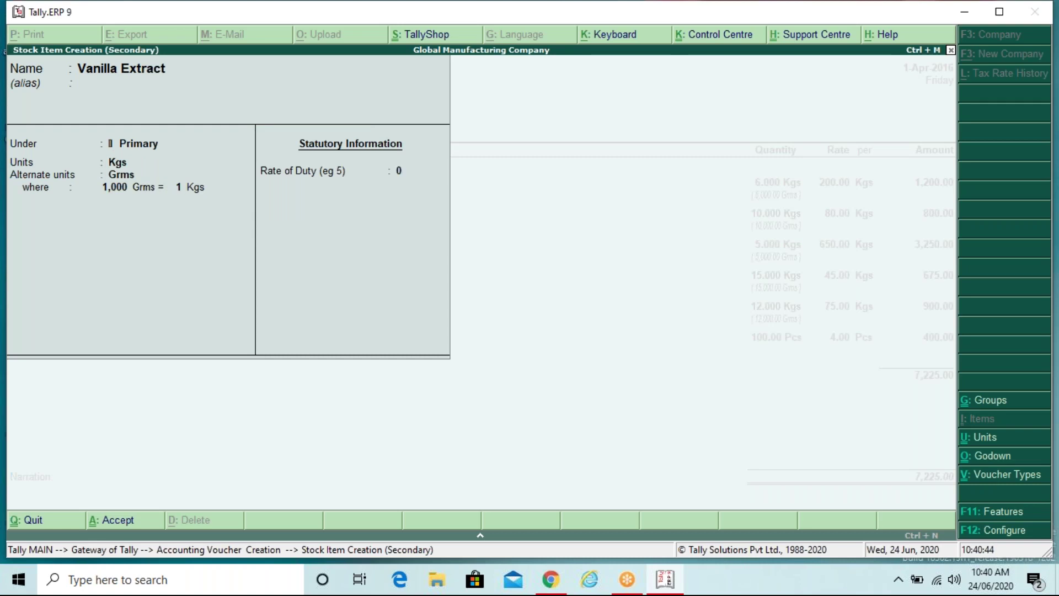
pyautogui.press('Return')
# - Allocate 3 Kgs of Vanilla Extract to the Uluberia godown at a rate of 1000 per Kgs
pyautogui.write('U')
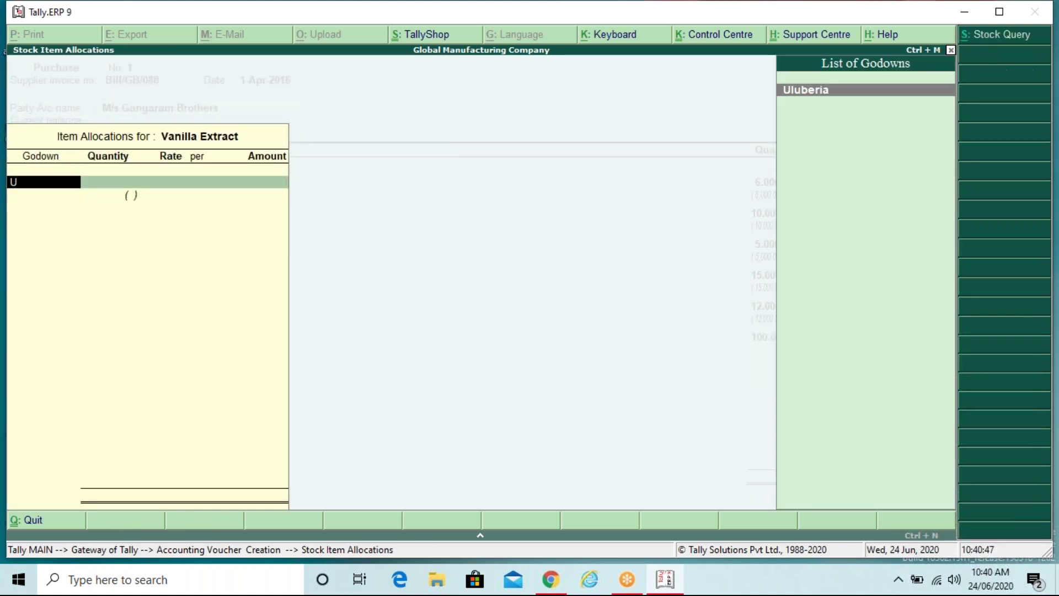
pyautogui.press('Return')
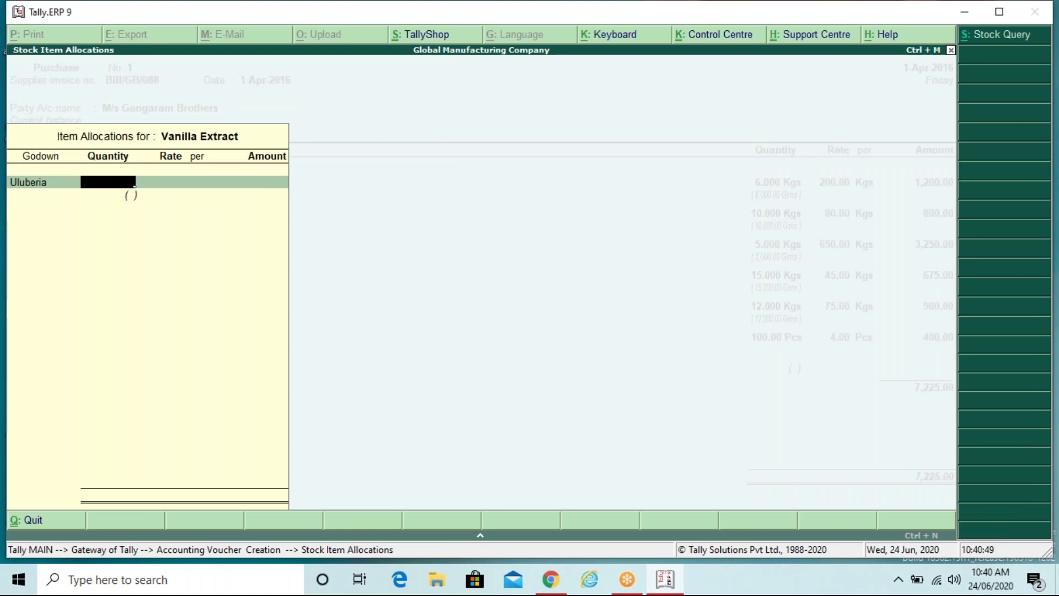
pyautogui.write('3')
pyautogui.press('Return')
pyautogui.write('1000')
pyautogui.press('Return')
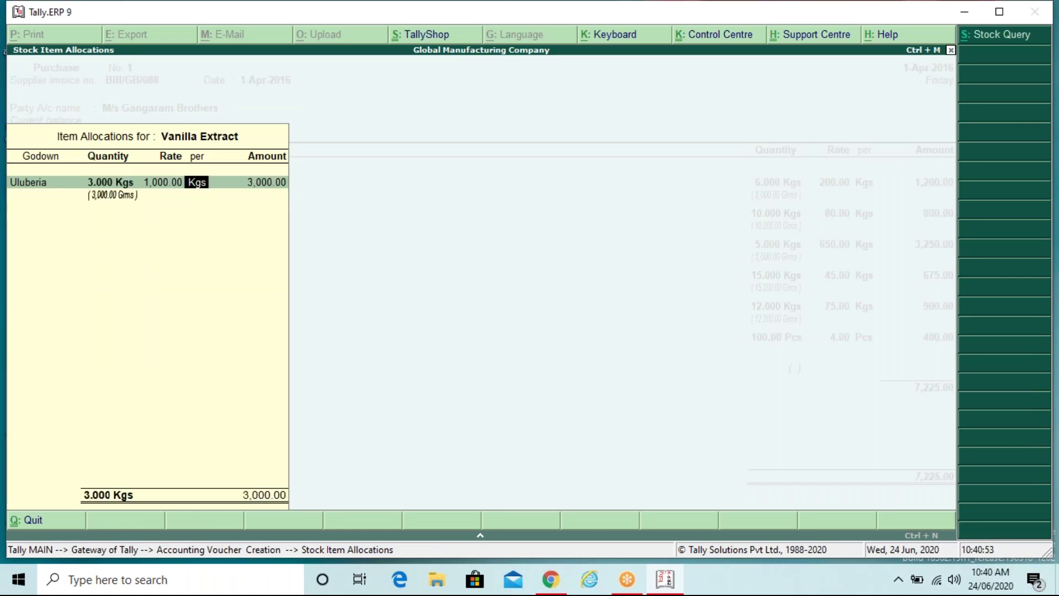
pyautogui.press('Return')
pyautogui.press('Return')
pyautogui.press('Return')
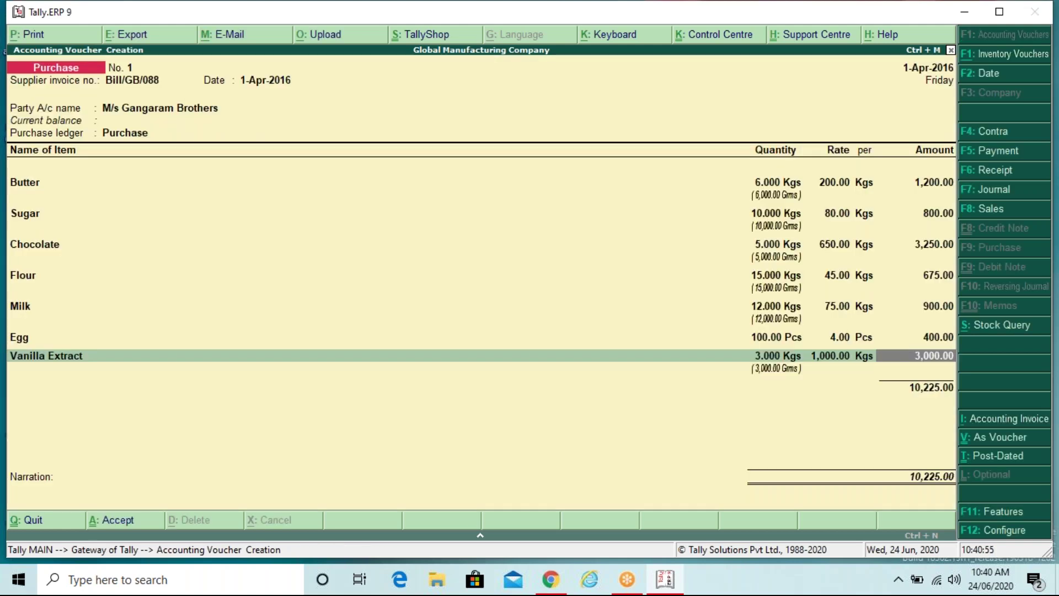
pyautogui.press('Return')
# - Start a new stock item named Baking Powder under Primary with Kgs as its unit, for the eighth purchase line
pyautogui.hotkey('alt', 'c')
pyautogui.write('Banki')
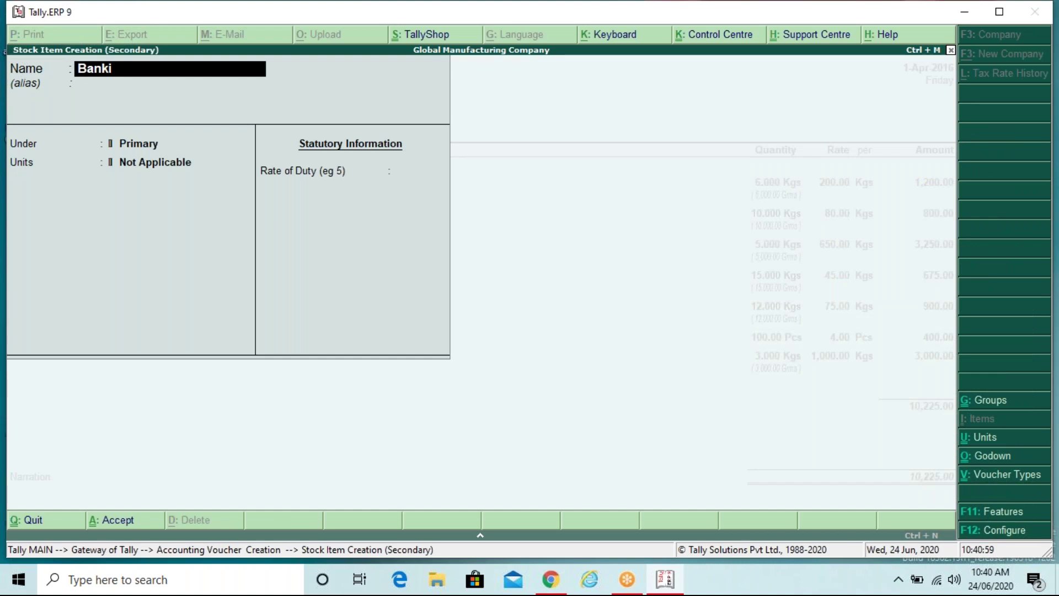
pyautogui.press('BackSpace')
pyautogui.press('BackSpace')
pyautogui.press('BackSpace')
pyautogui.write('king Powder')
pyautogui.press('Return')
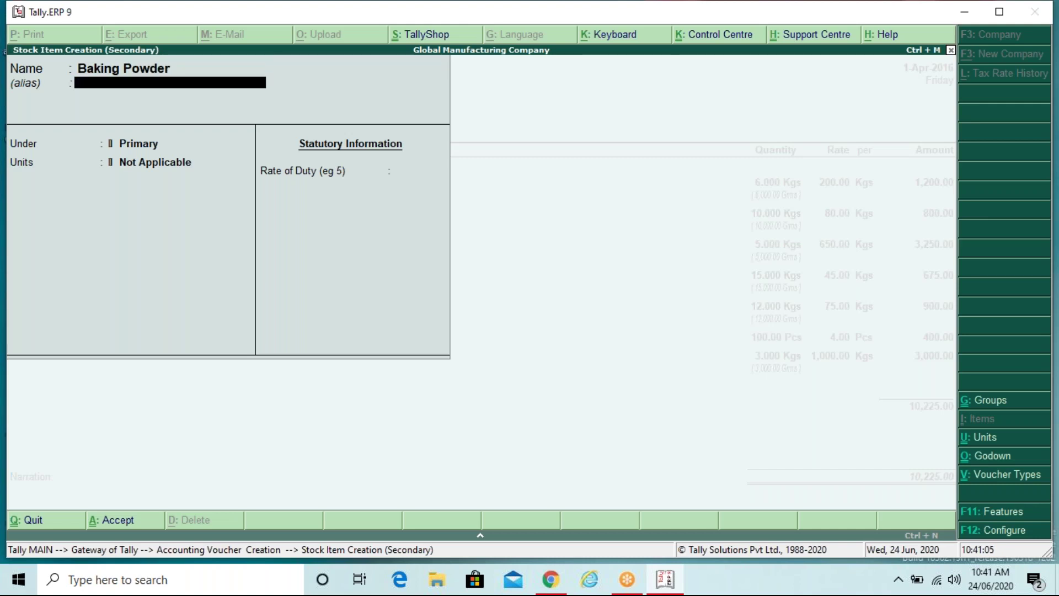
pyautogui.press('Return')
pyautogui.press('Return')
pyautogui.press('Down')
pyautogui.press('Down')
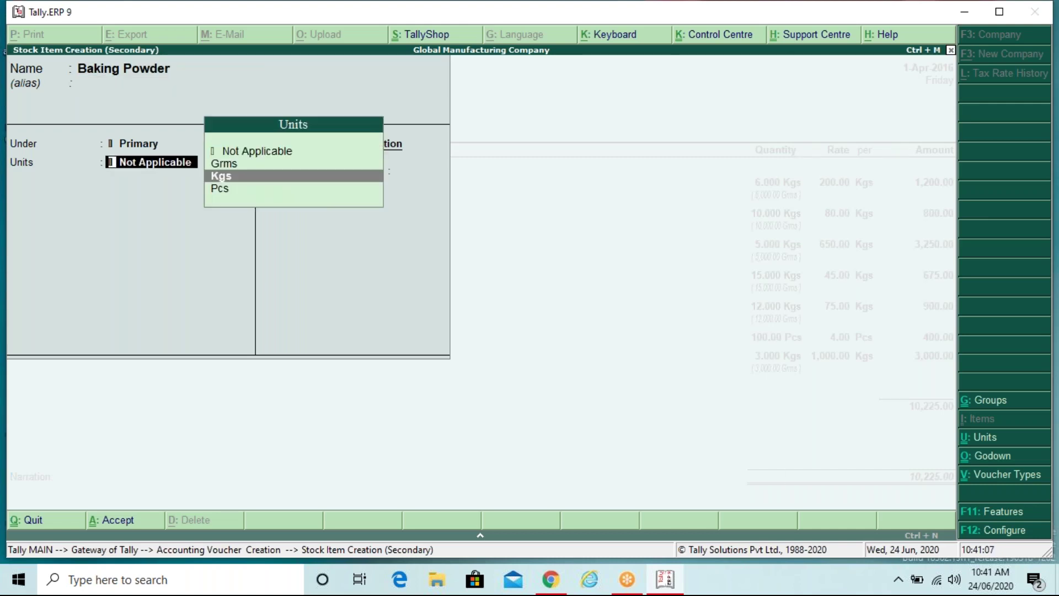
pyautogui.press('Return')
# - Give Baking Powder the alternate unit Grms, with 1000 Grms equal to 1 Kgs, and save the stock item
pyautogui.press('Down')
pyautogui.press('Return')
pyautogui.write('1000')
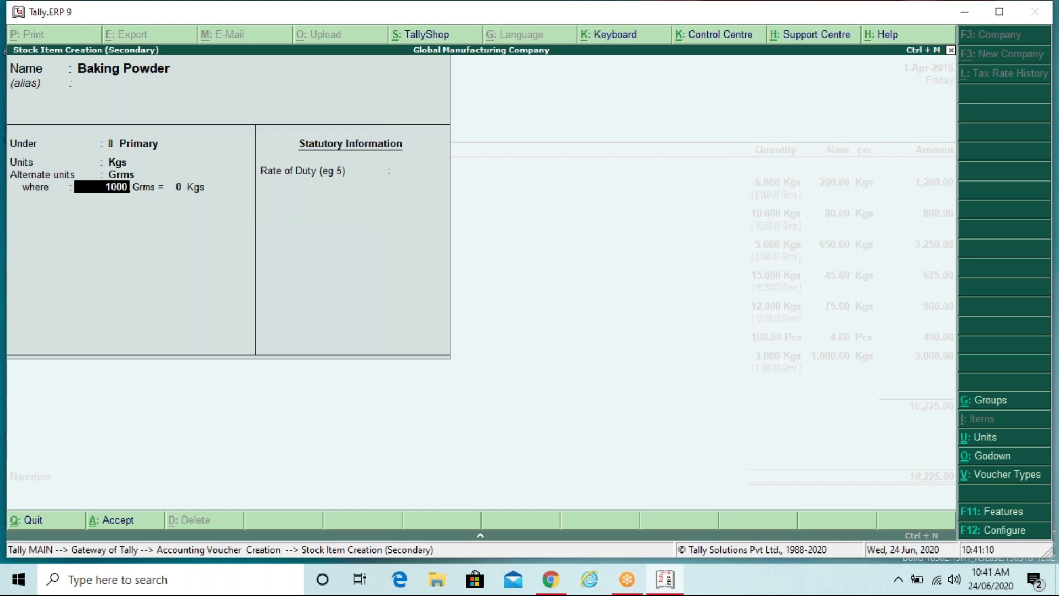
pyautogui.press('Return')
pyautogui.write('1')
pyautogui.press('Return')
pyautogui.press('Return')
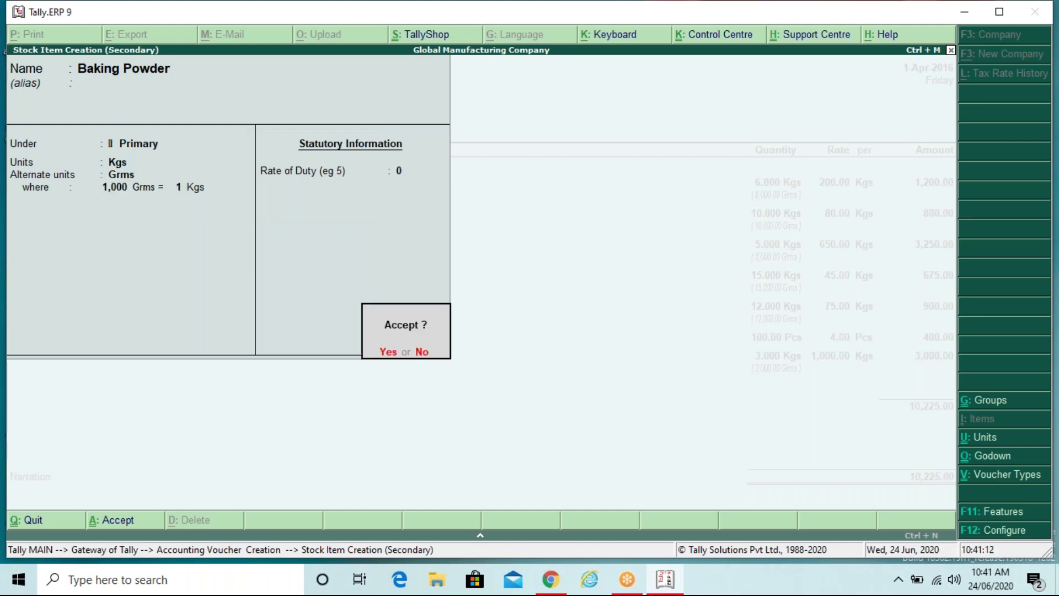
pyautogui.write('y')
# - Allocate 1 Kgs of Baking Powder to the Uluberia godown at a rate of 3700 per Kgs
pyautogui.write('U')
pyautogui.press('Return')
pyautogui.write('1')
pyautogui.press('Return')
pyautogui.write('73')
pyautogui.press('BackSpace')
pyautogui.press('BackSpace')
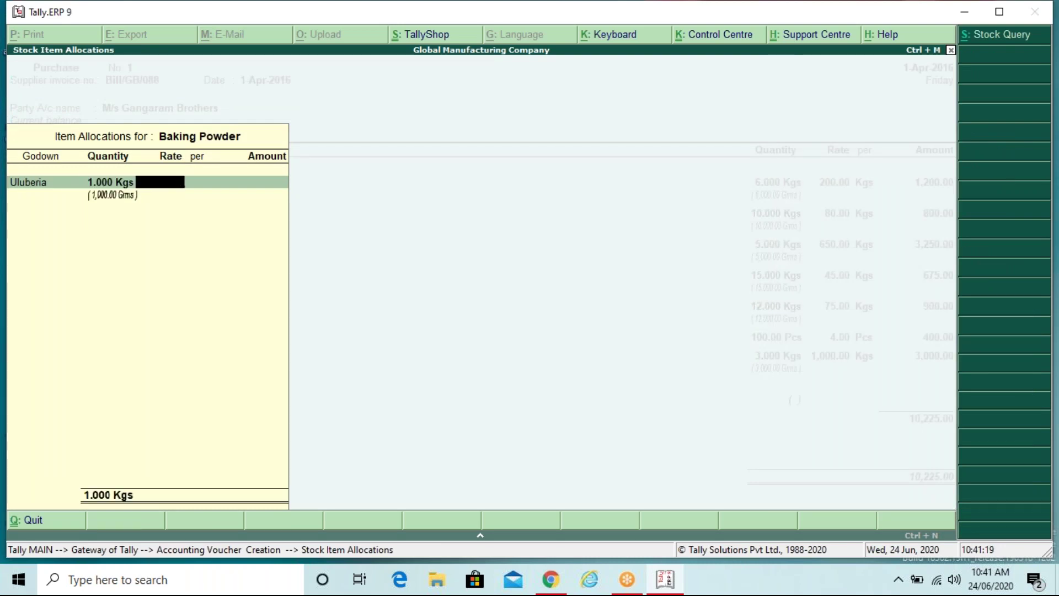
pyautogui.write('3700')
pyautogui.press('Return')
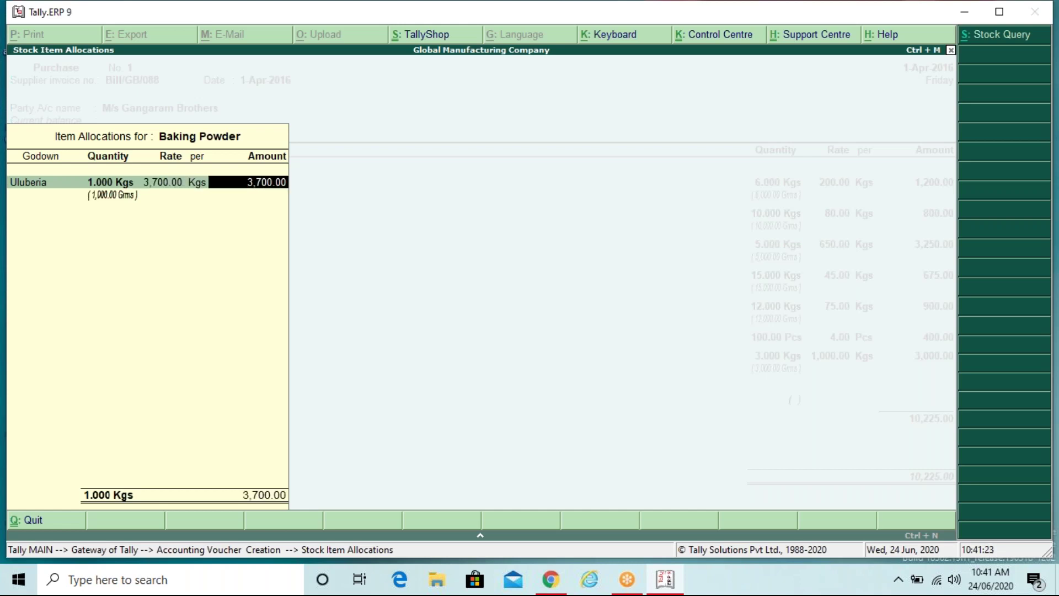
pyautogui.press('Return')
pyautogui.press('Return')
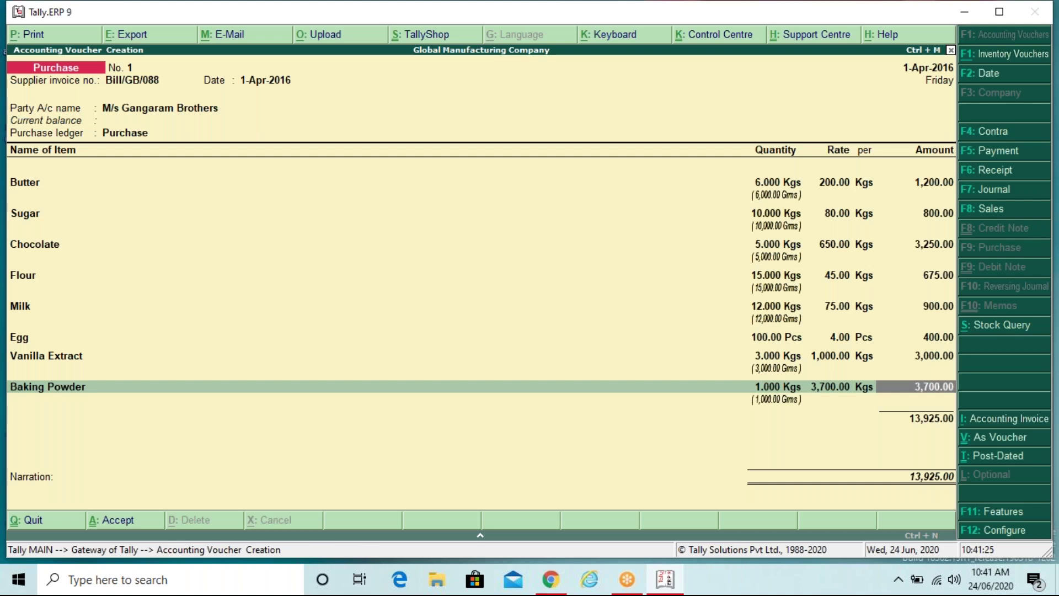
# - Start a new stock item named Salt under Primary with Kgs as its unit, for the ninth purchase line
pyautogui.press('Return')
pyautogui.hotkey('alt', 'c')
pyautogui.write('Salt')
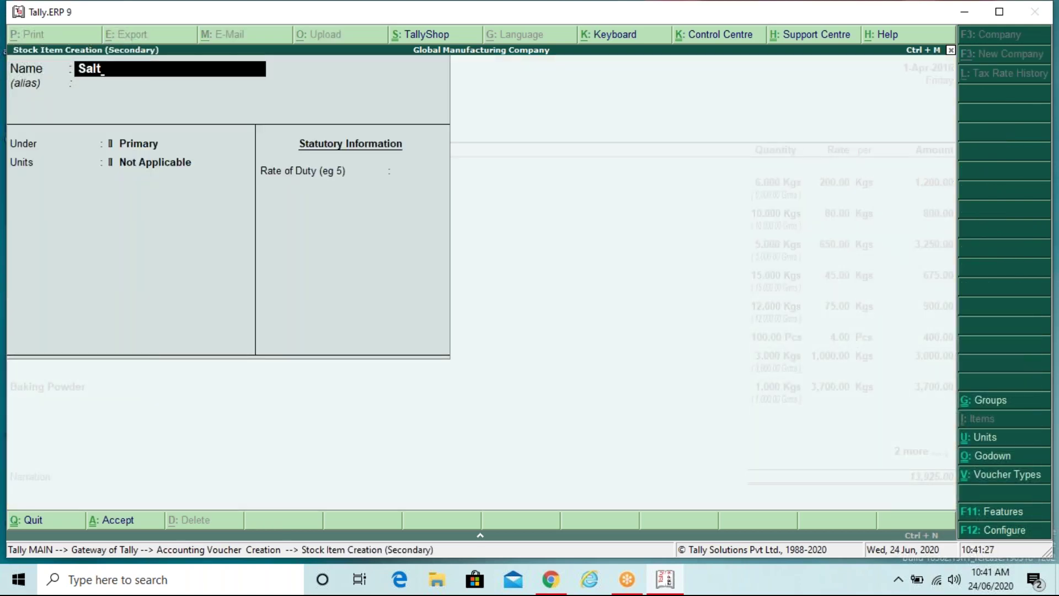
pyautogui.press('Return')
pyautogui.press('Return')
pyautogui.press('Return')
pyautogui.press('Down')
pyautogui.press('Down')
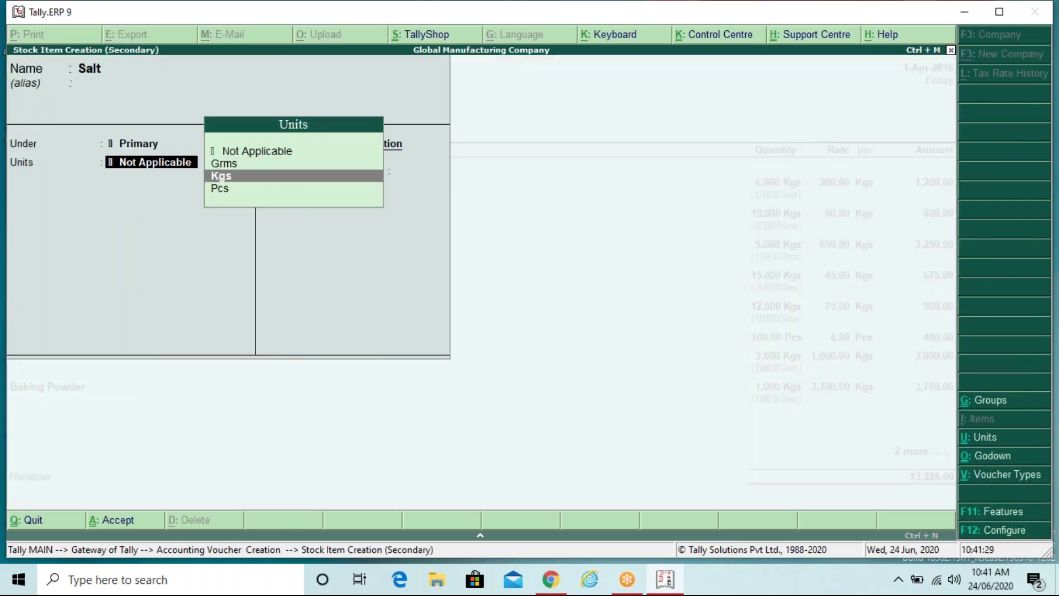
pyautogui.press('Return')
# - Give Salt the alternate unit Grms, with 1000 Grms equal to 1 Kgs, and save the stock item
pyautogui.press('Return')
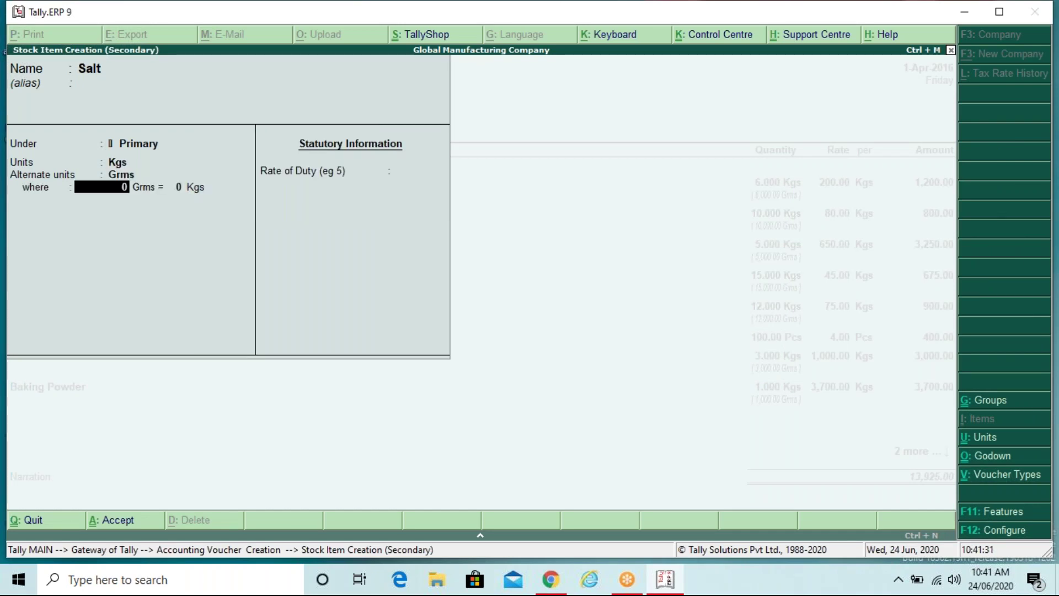
pyautogui.write('1000')
pyautogui.press('Return')
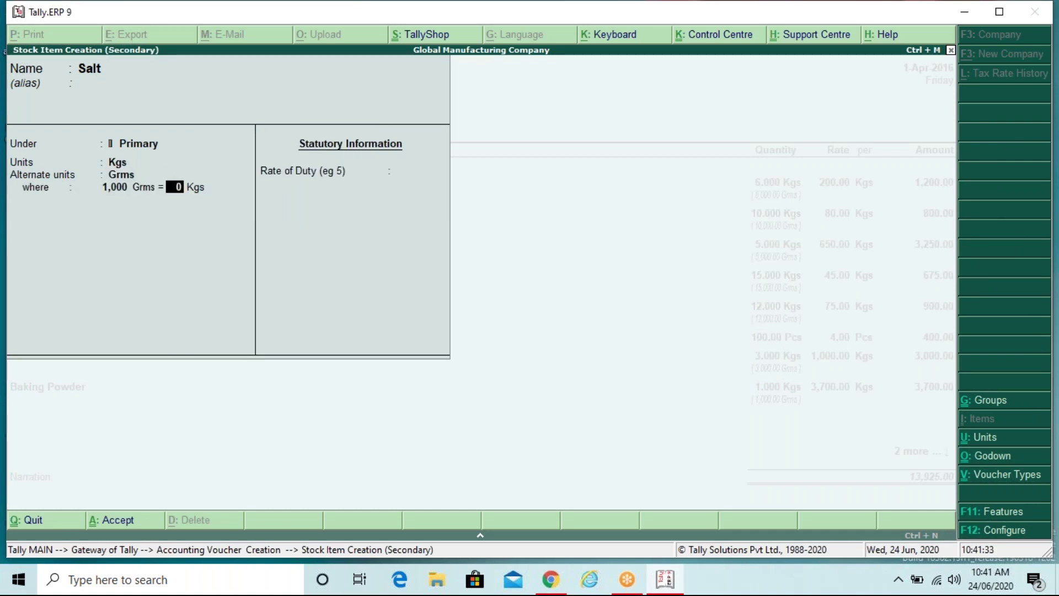
pyautogui.write('1')
pyautogui.press('Return')
pyautogui.press('Return')
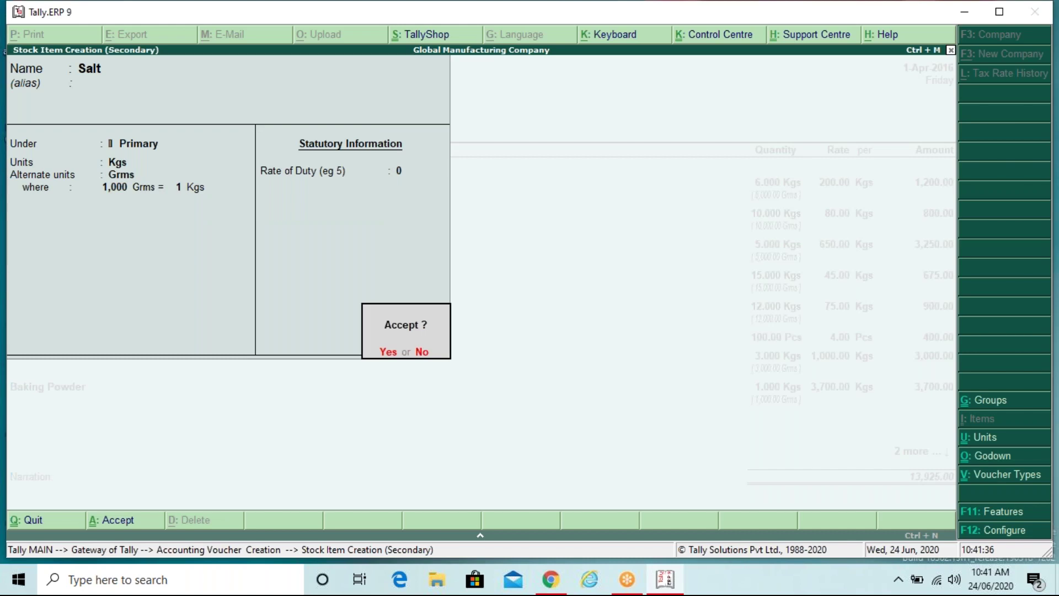
pyautogui.press('Return')
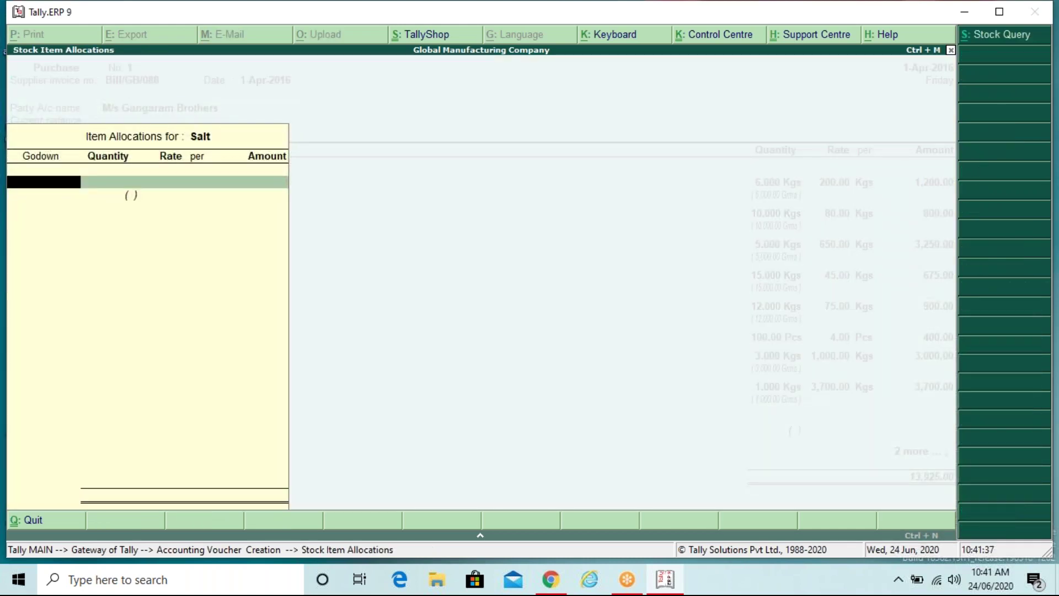
# - Allocate 1 Kgs of Salt to the Uluberia godown at a rate of 40 per Kgs
pyautogui.press('Return')
pyautogui.write('1')
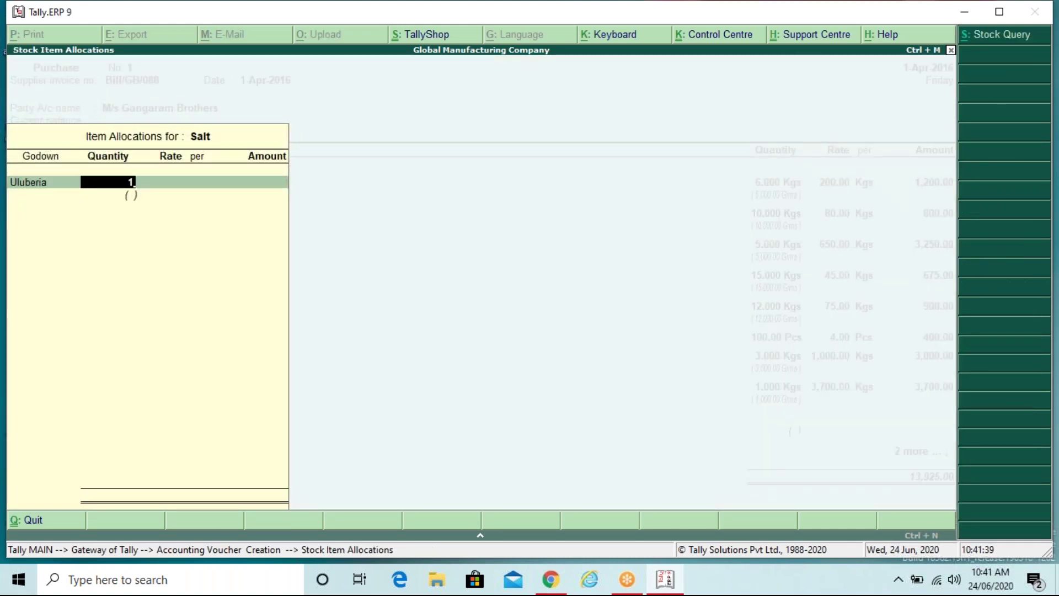
pyautogui.press('Return')
pyautogui.write('40')
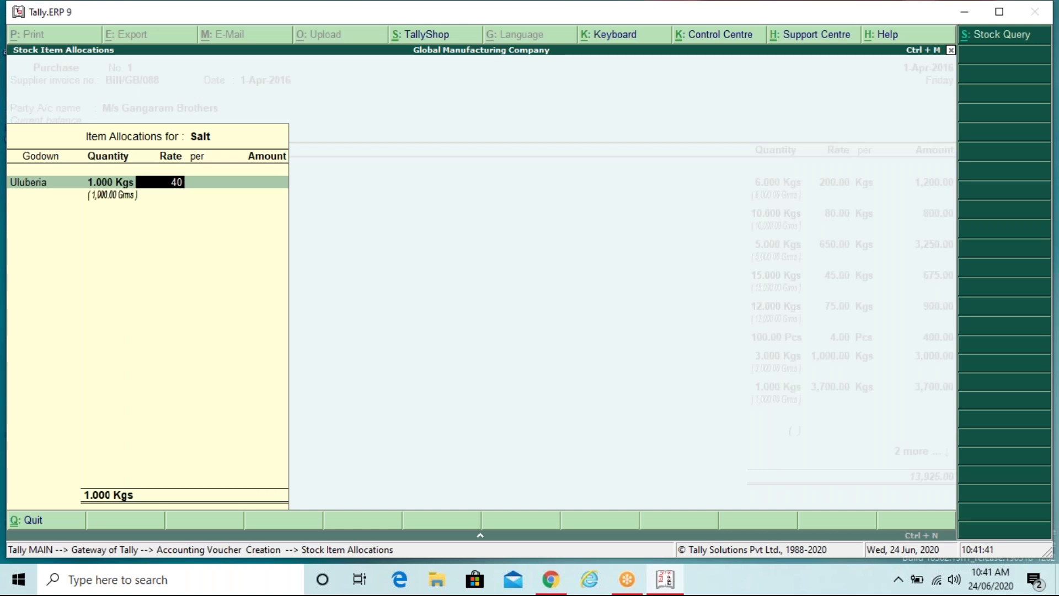
pyautogui.press('Return')
pyautogui.press('Return')
pyautogui.press('Return')
pyautogui.press('Return')
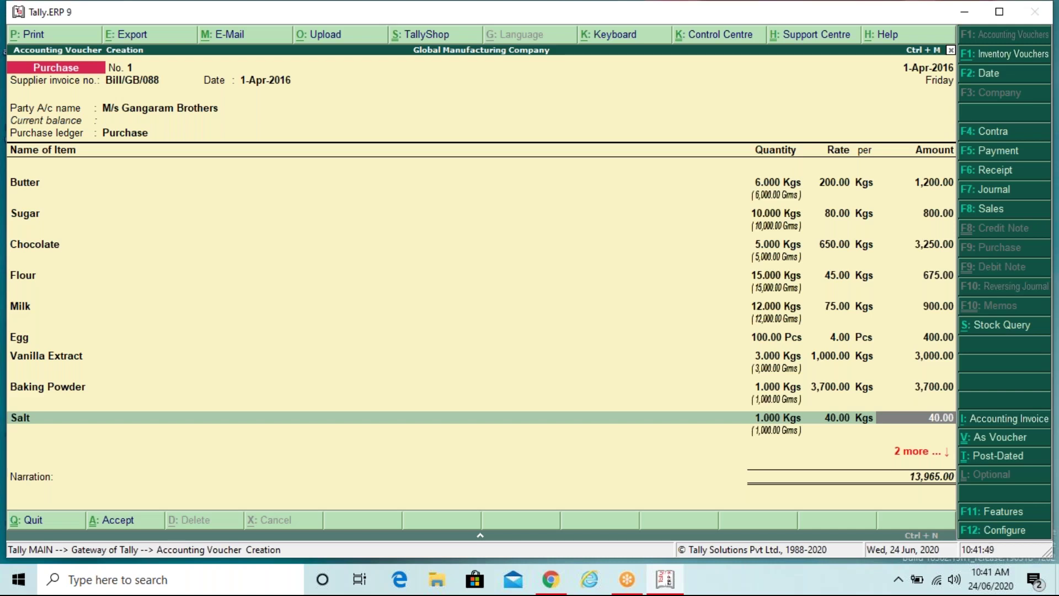
# - End the item list and assign the full bill amount for M/s Gangaram Brothers as a New Ref
pyautogui.press('Return')
pyautogui.press('Return')
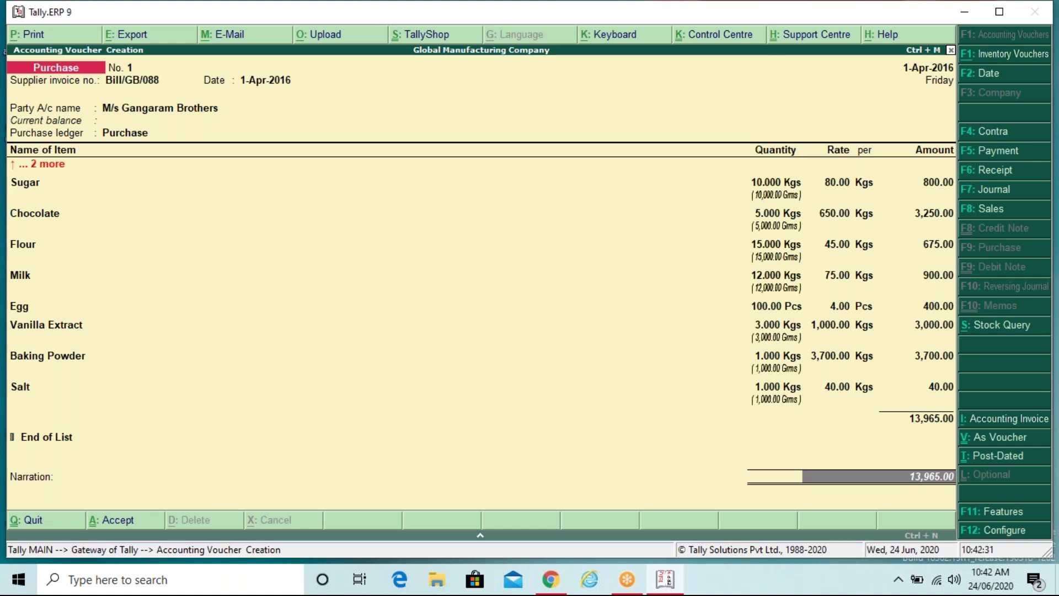
pyautogui.press('Return')
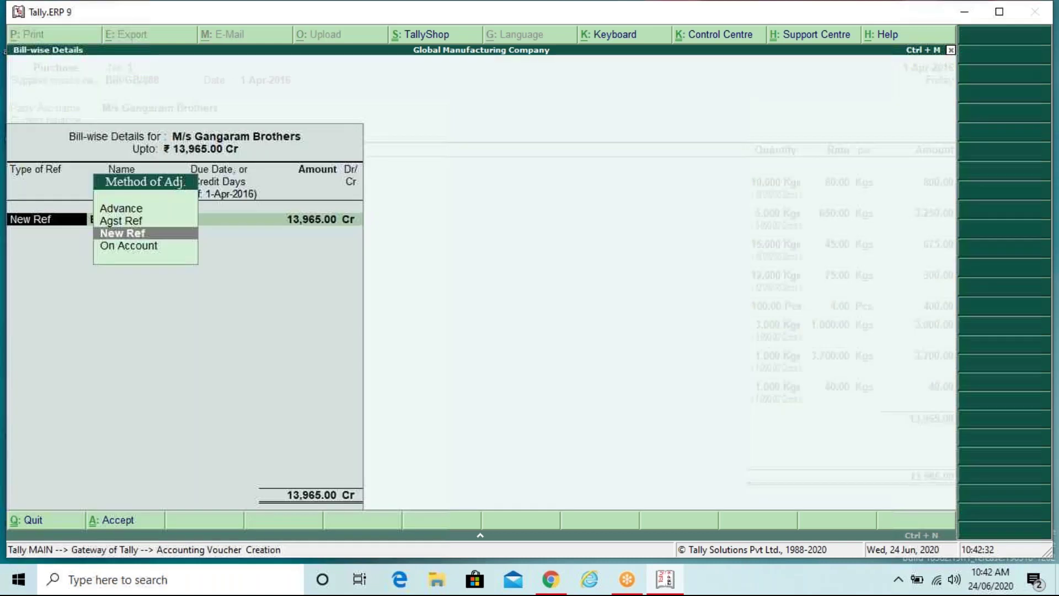
pyautogui.press('Return')
pyautogui.press('Return')
pyautogui.press('Return')
pyautogui.press('Return')
pyautogui.press('Return')
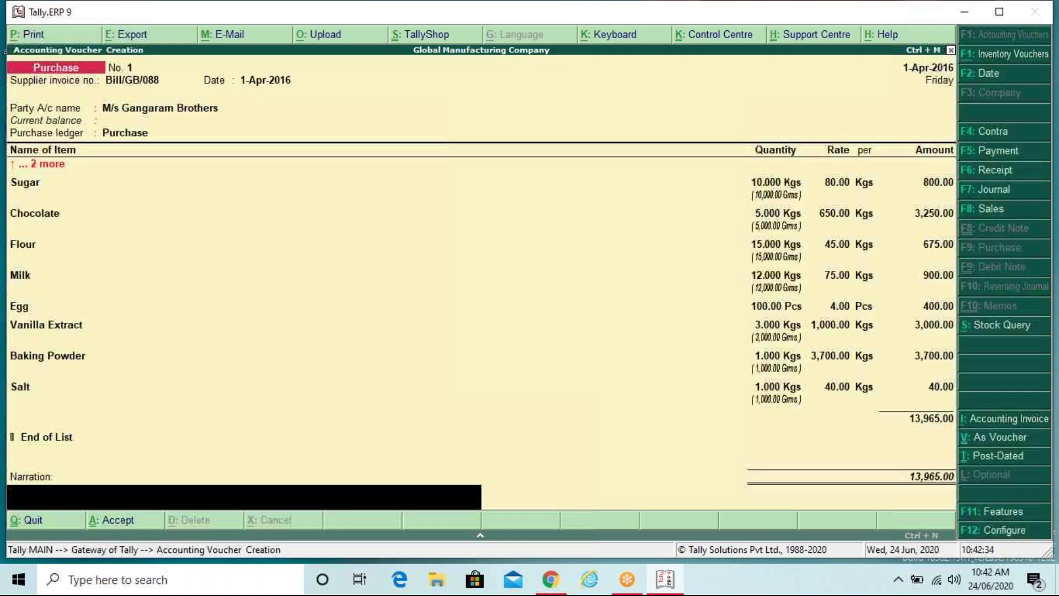
# - Save the purchase voucher without a narration and return to the Gateway of Tally
pyautogui.press('Return')
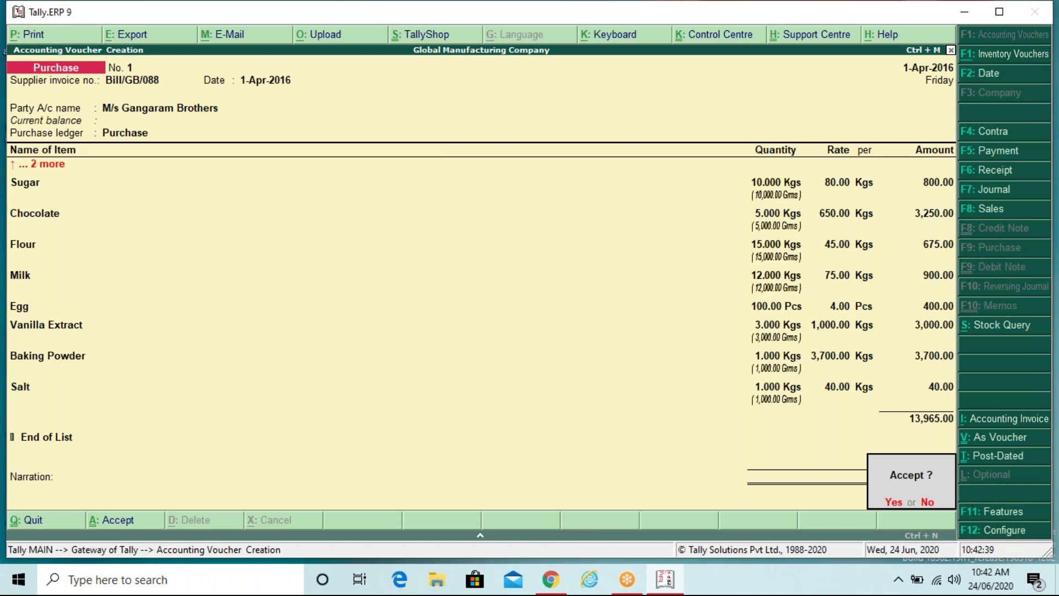
pyautogui.press('y')
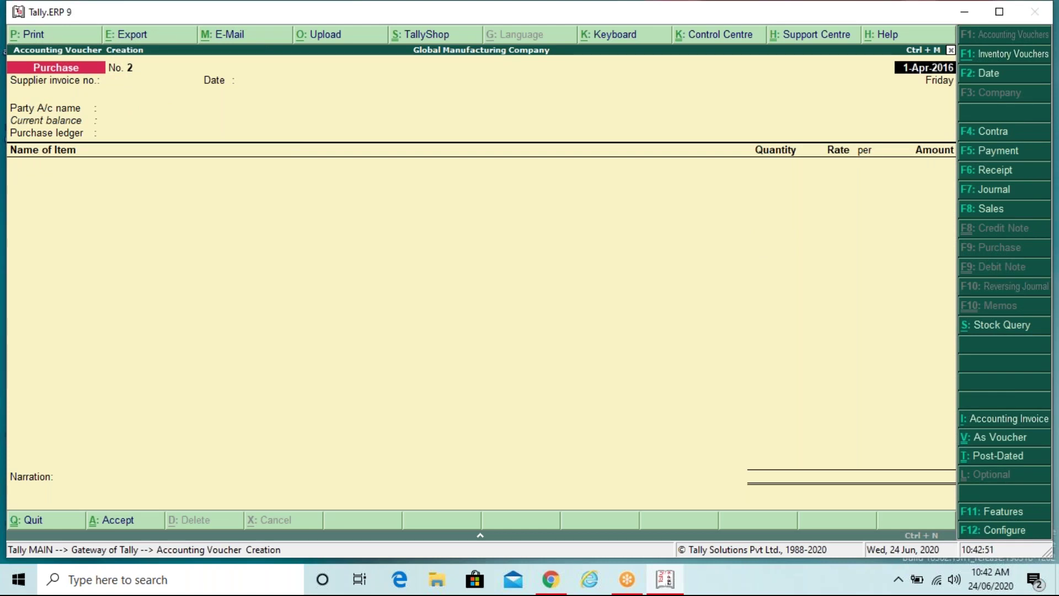
pyautogui.press('BackSpace')
pyautogui.press('Escape')
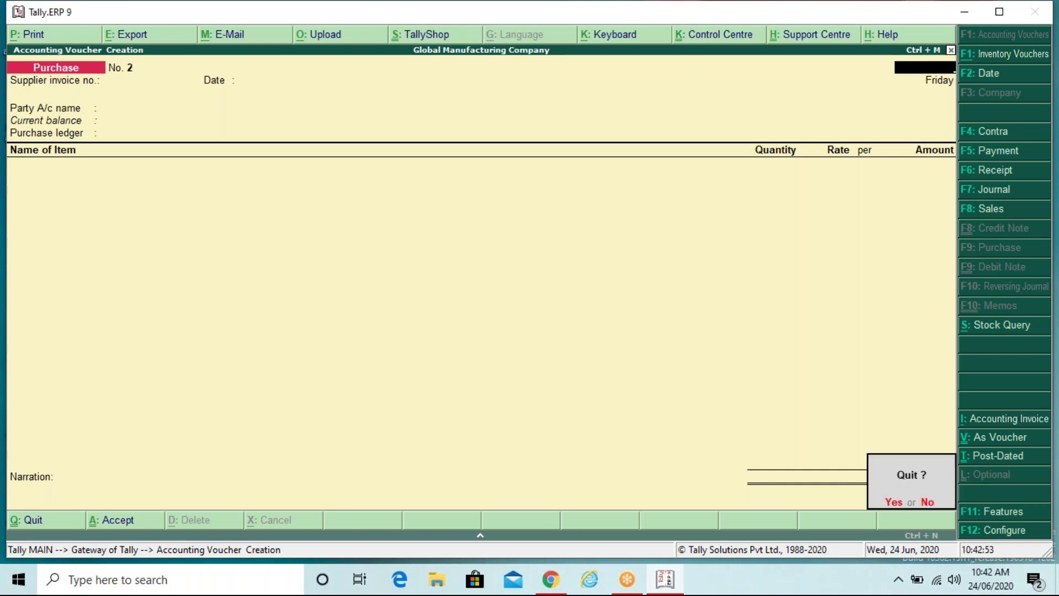
pyautogui.press('Return')
pyautogui.press('Escape')
pyautogui.press('Escape')
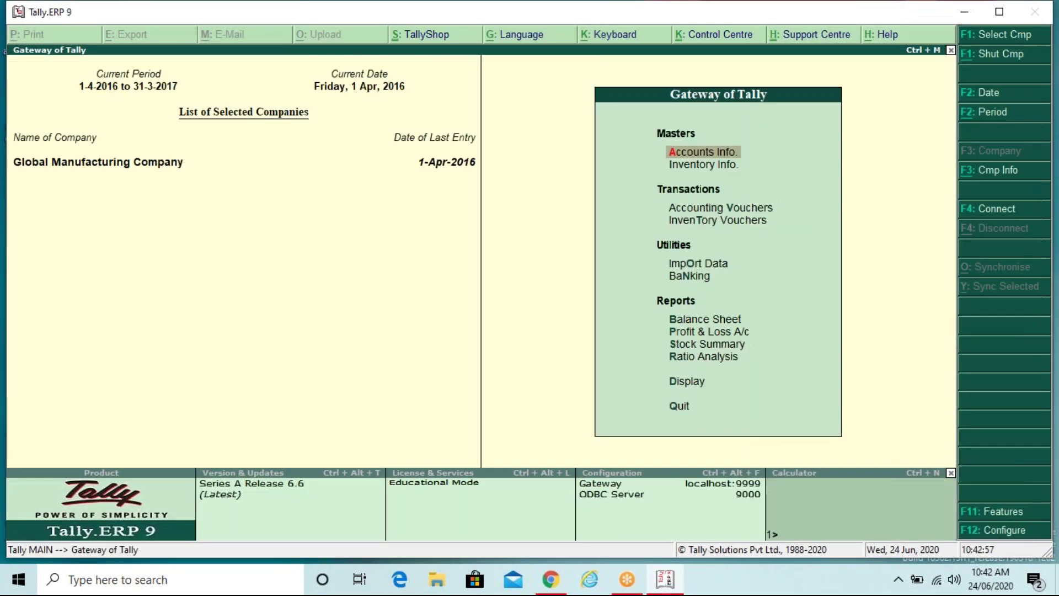
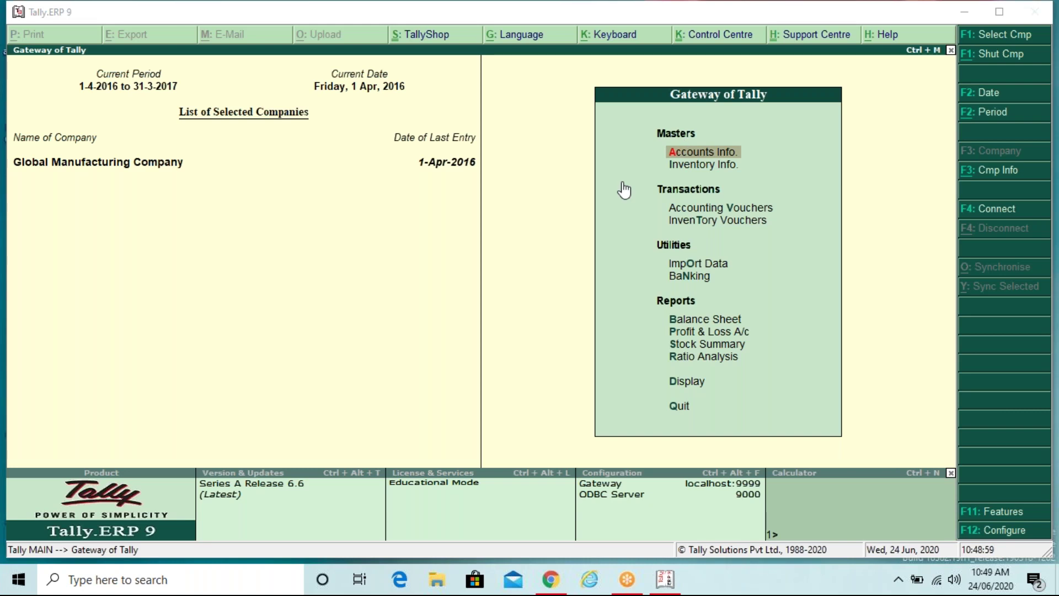
pyautogui.click(701, 168)
pyautogui.click(702, 164)
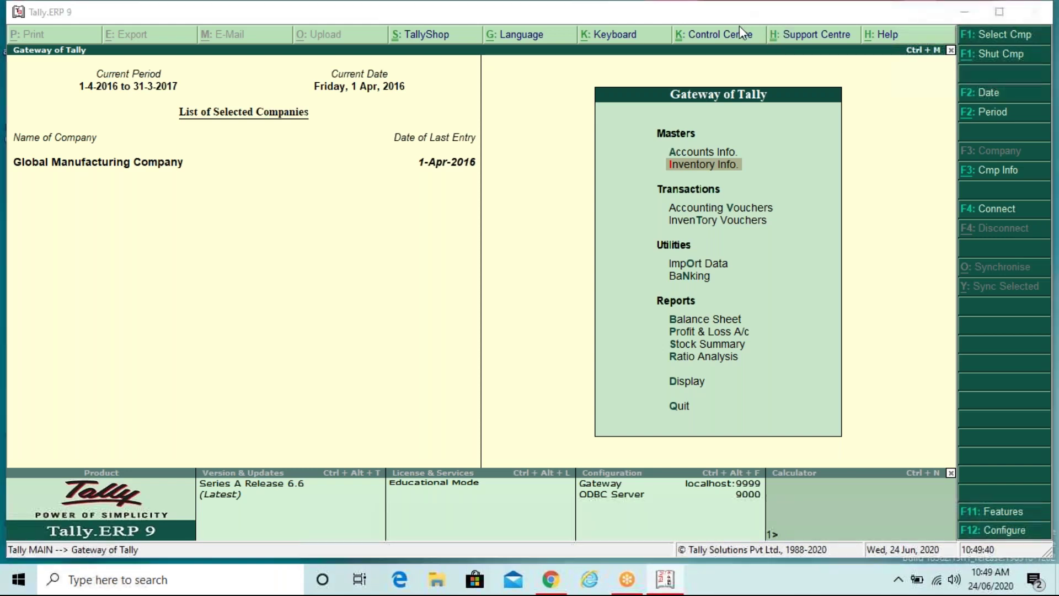
pyautogui.click(655, 166)
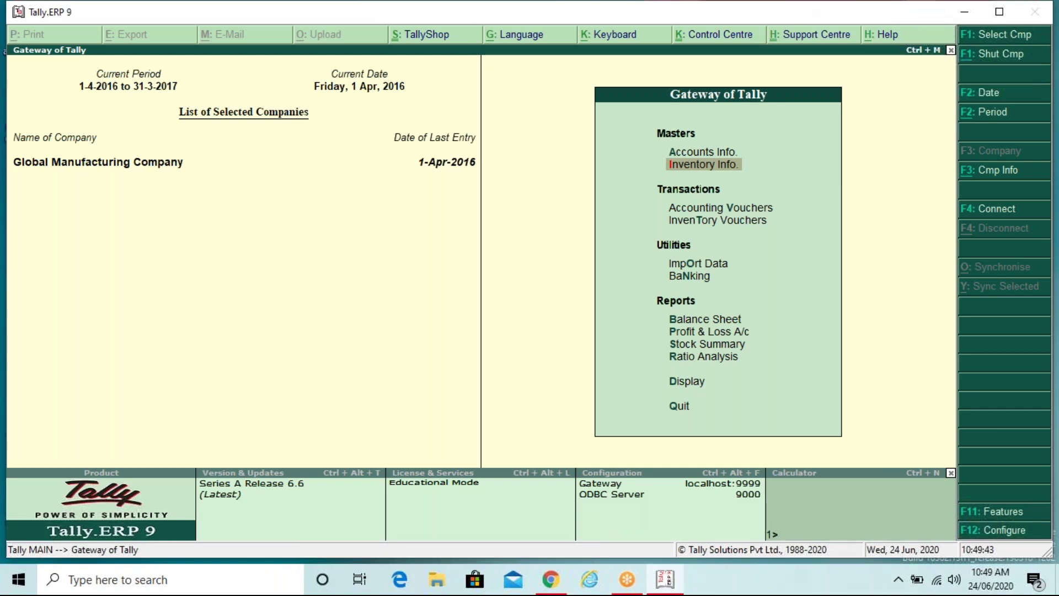
pyautogui.press('Return')
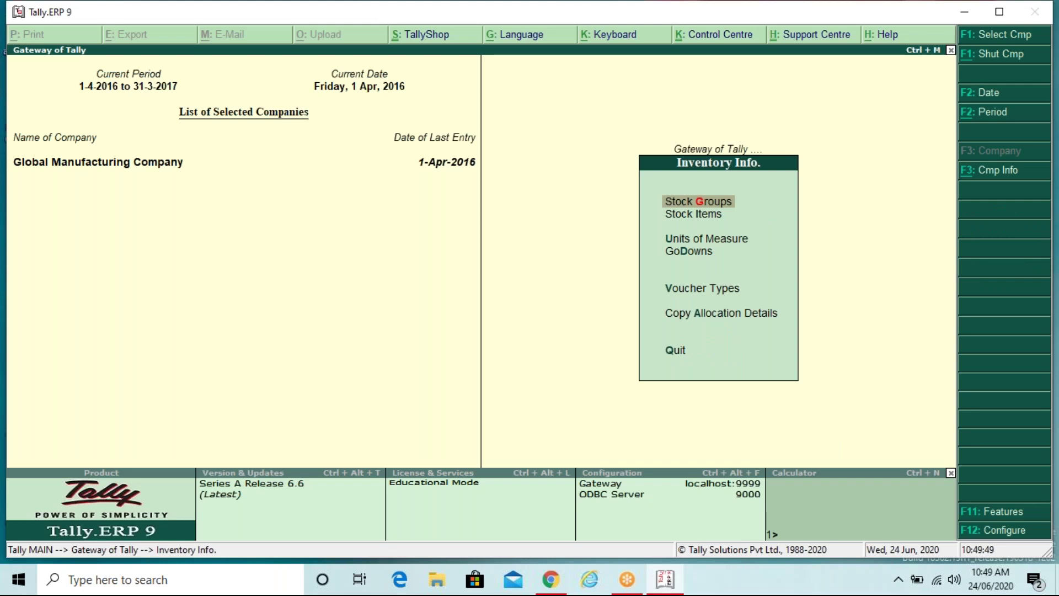
pyautogui.press('Down')
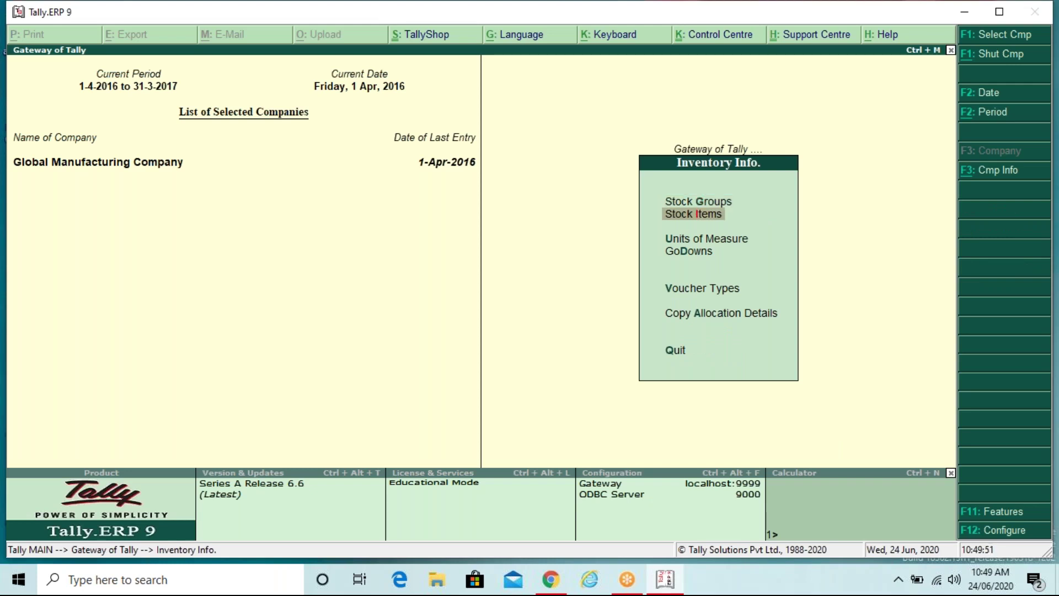
pyautogui.press('Return')
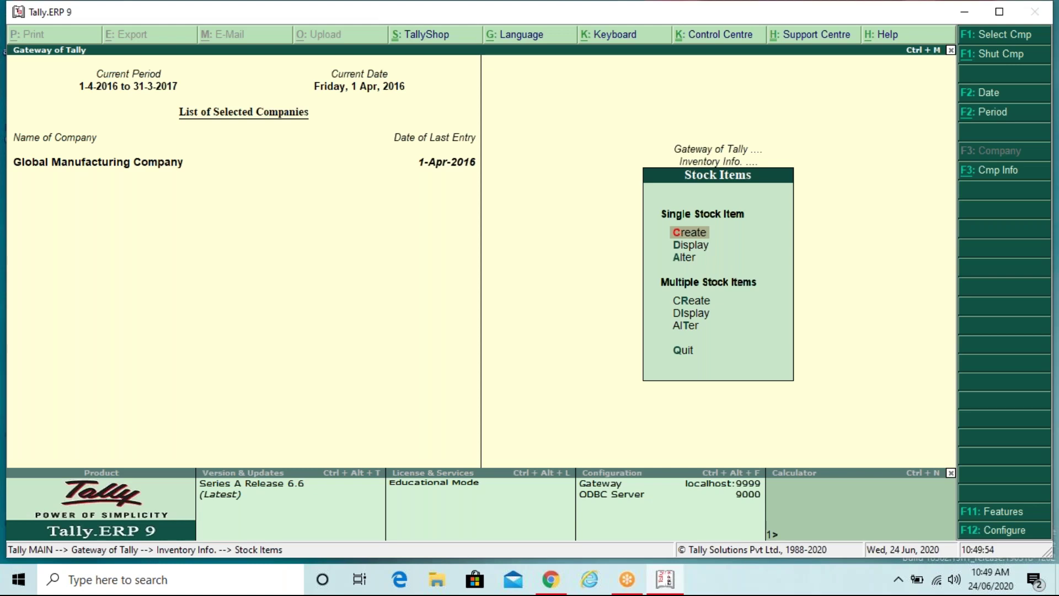
pyautogui.press('Return')
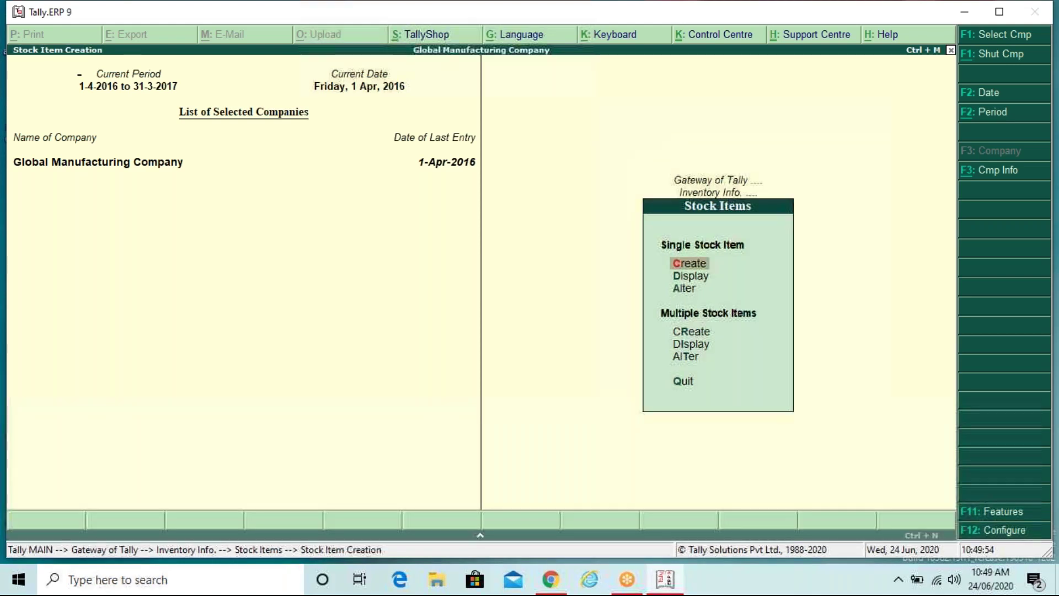
pyautogui.write('Chocolate Cake')
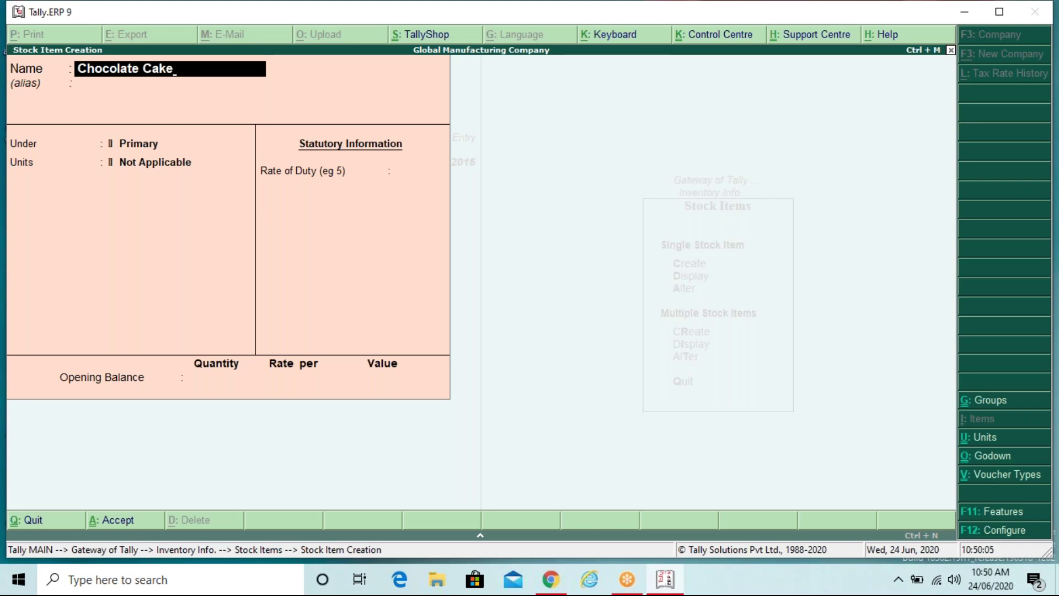
pyautogui.press('Return')
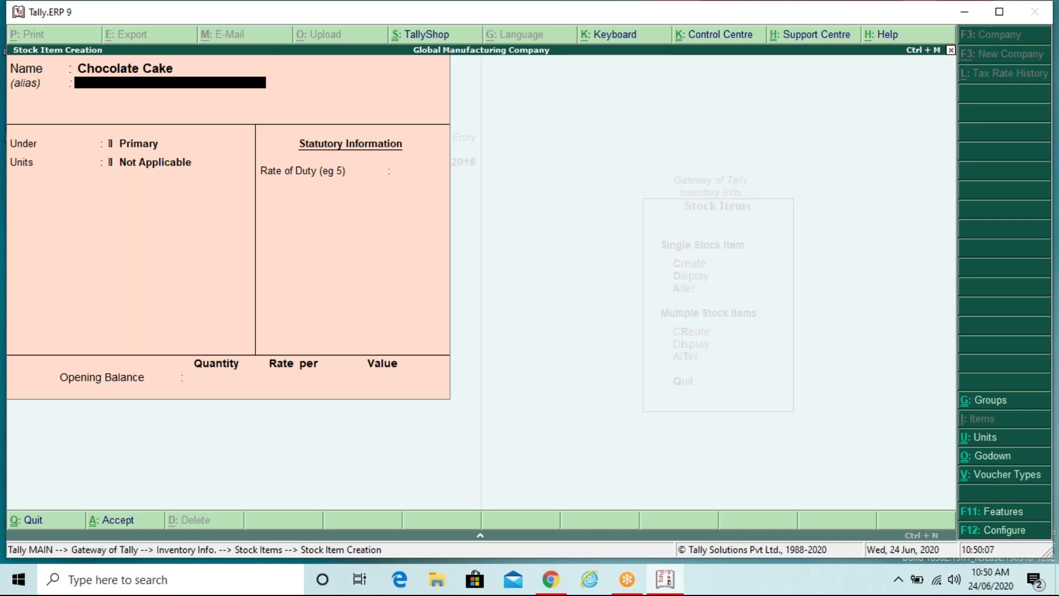
pyautogui.press('Return')
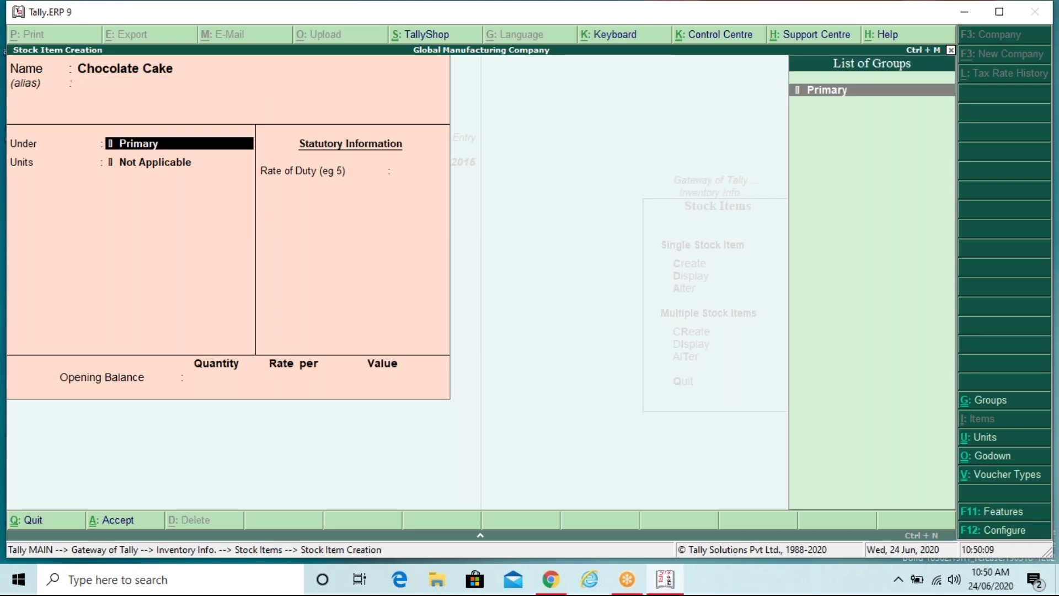
pyautogui.press('Return')
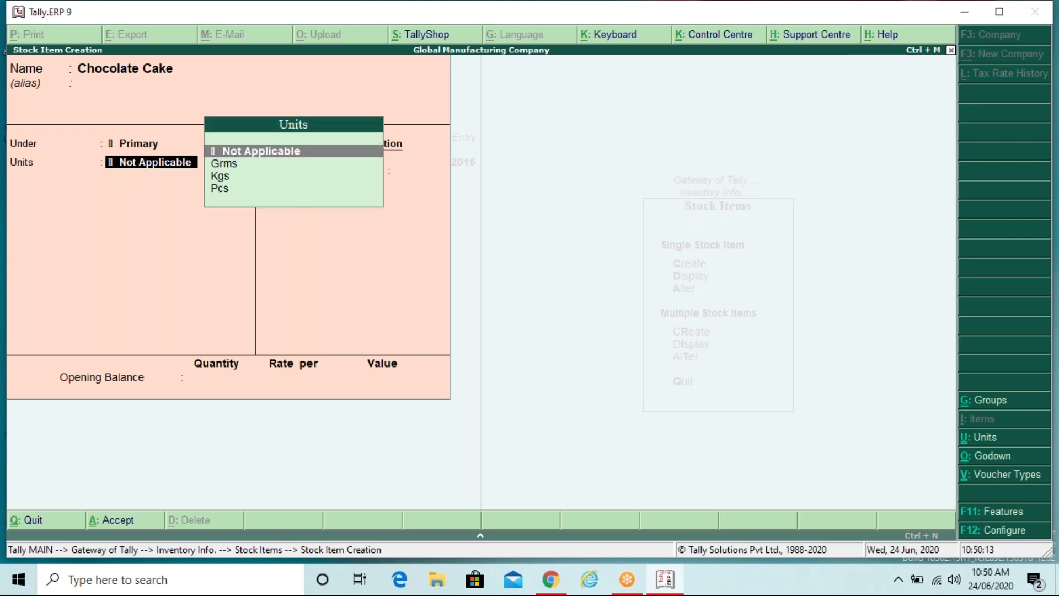
pyautogui.press('Down')
pyautogui.press('Down')
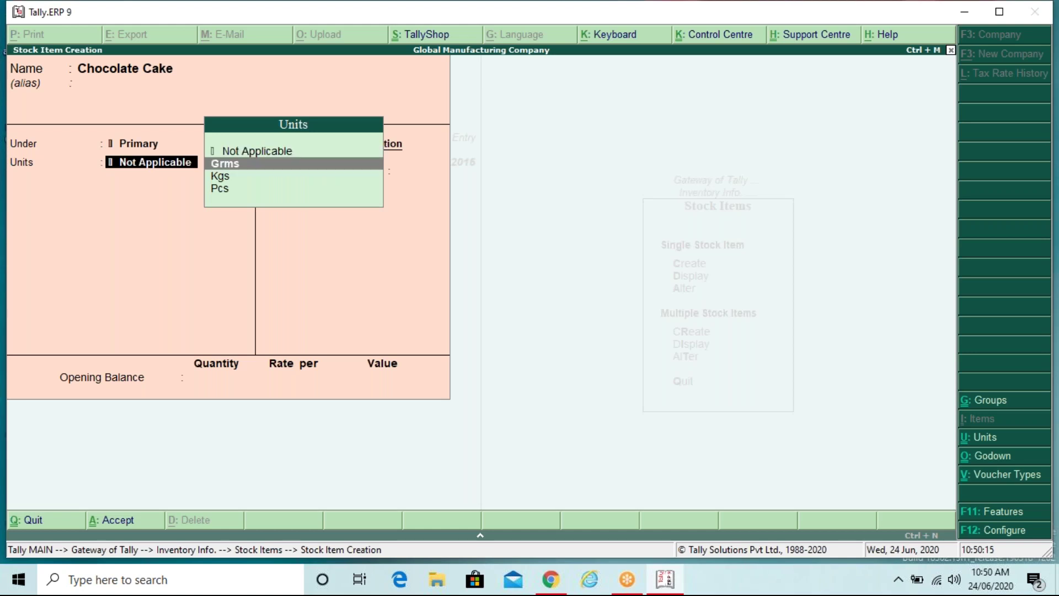
pyautogui.press('Return')
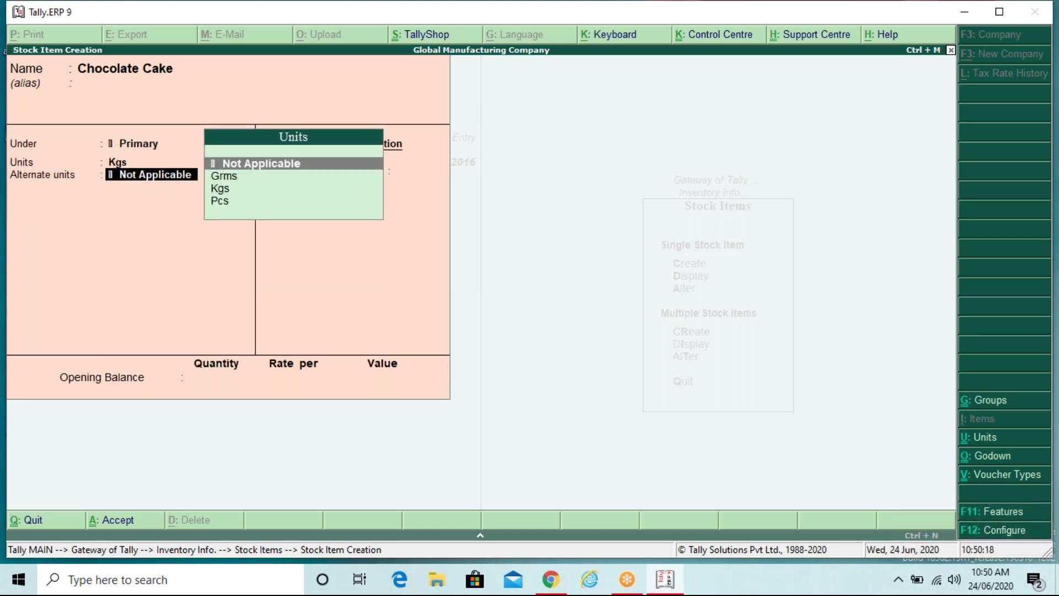
pyautogui.press('Return')
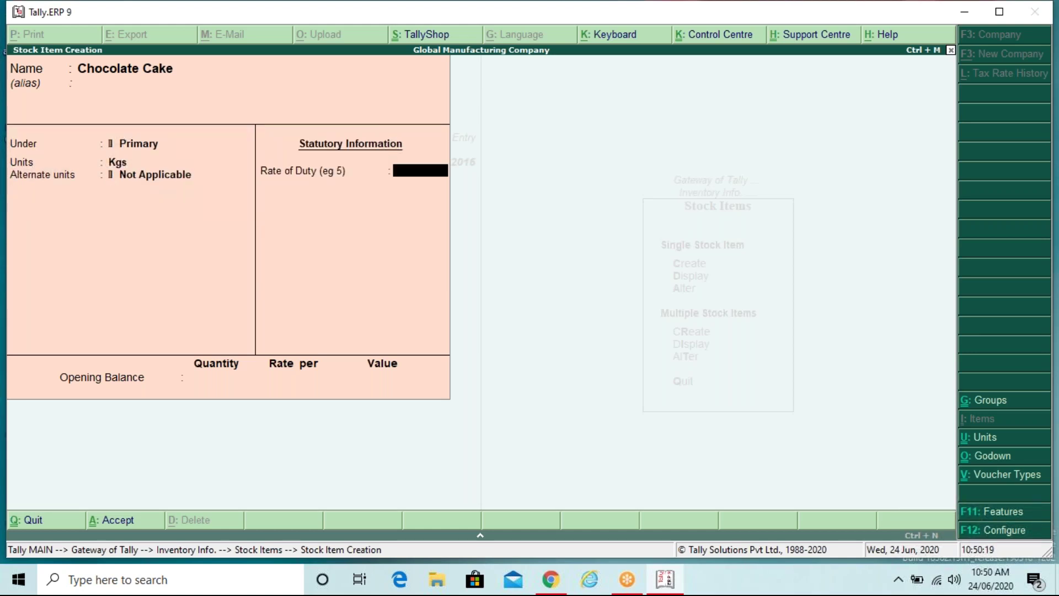
pyautogui.press('BackSpace')
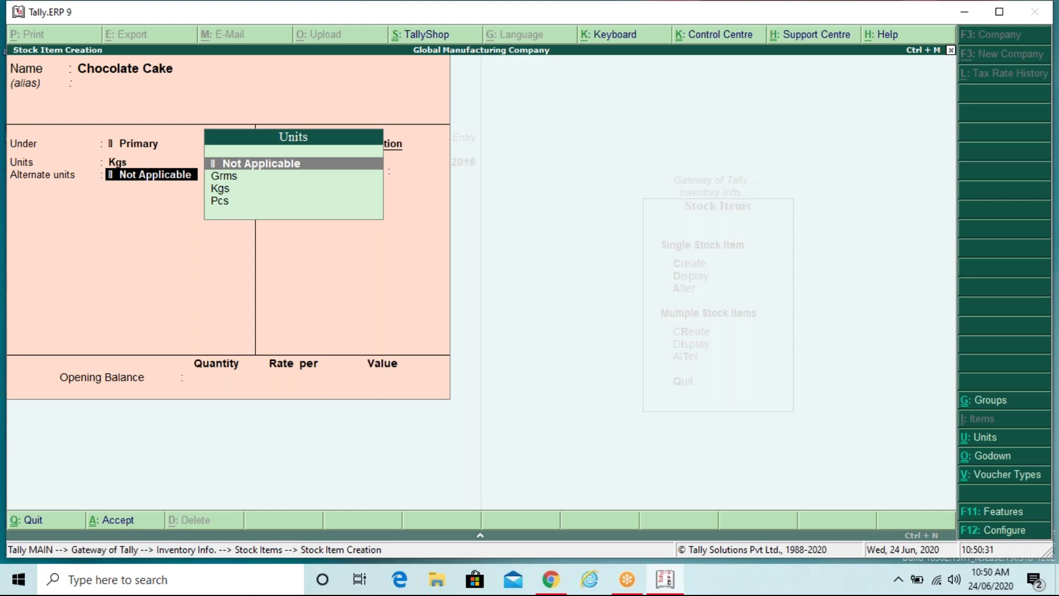
pyautogui.press('Escape')
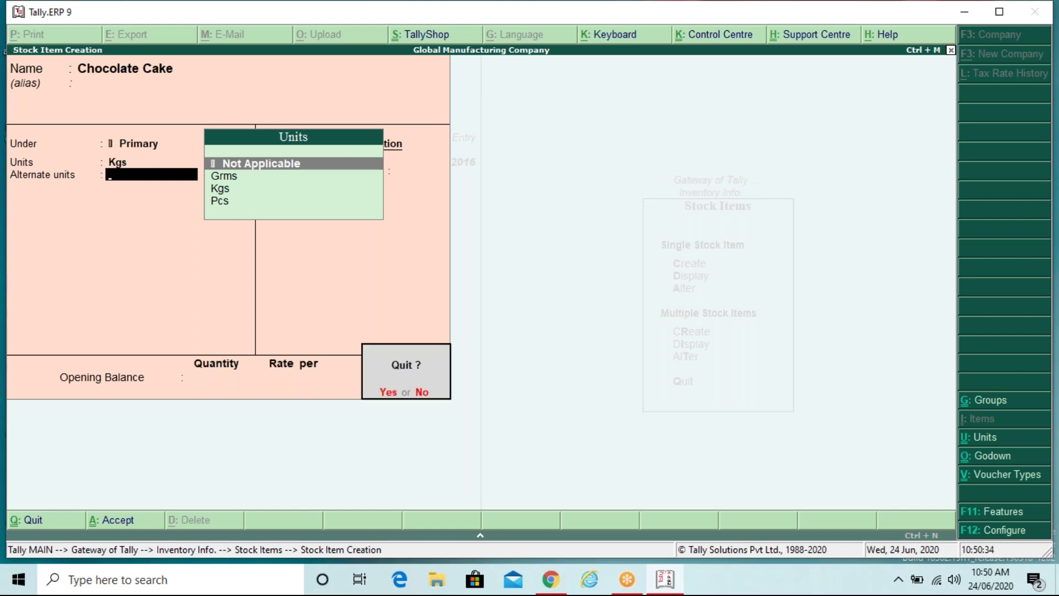
pyautogui.press('y')
pyautogui.press('Escape')
pyautogui.press('Escape')
pyautogui.press('Escape')
pyautogui.press('n')
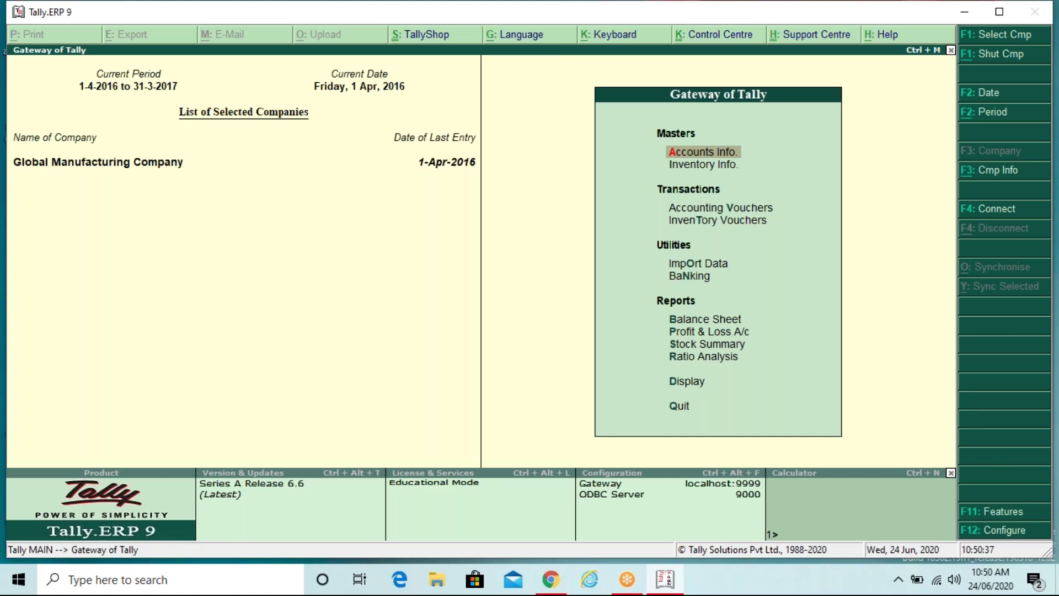
pyautogui.click(902, 225)
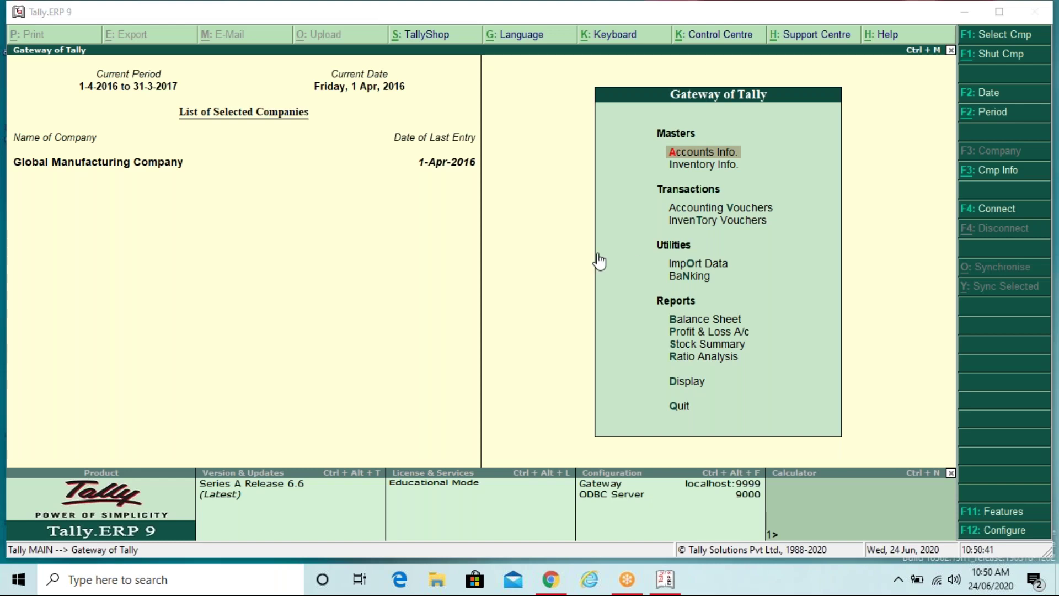
pyautogui.press('Down')
pyautogui.press('Down')
pyautogui.press('Down')
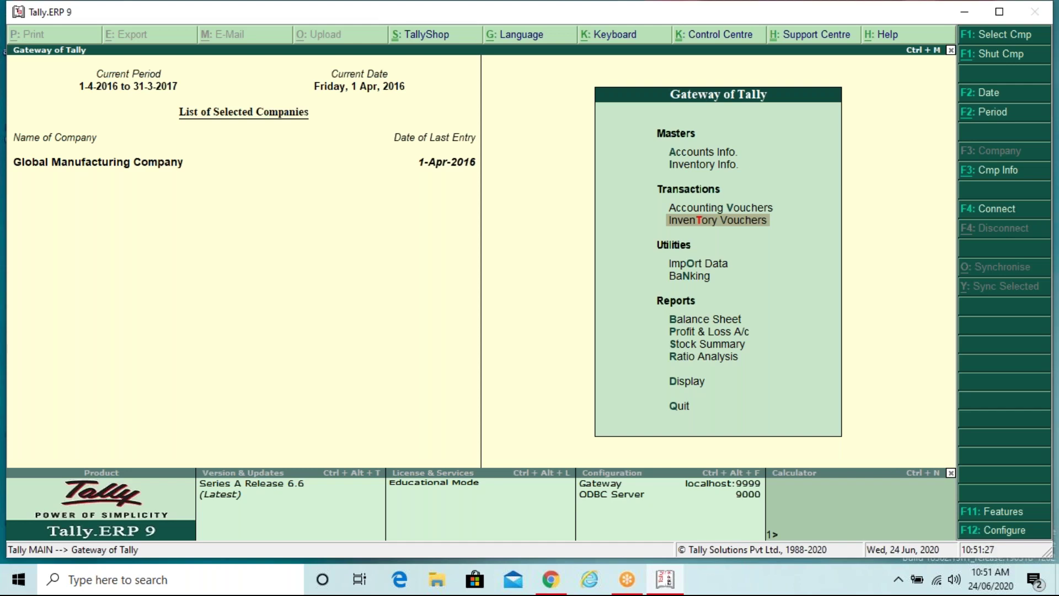
pyautogui.press('Escape')
pyautogui.press('Escape')
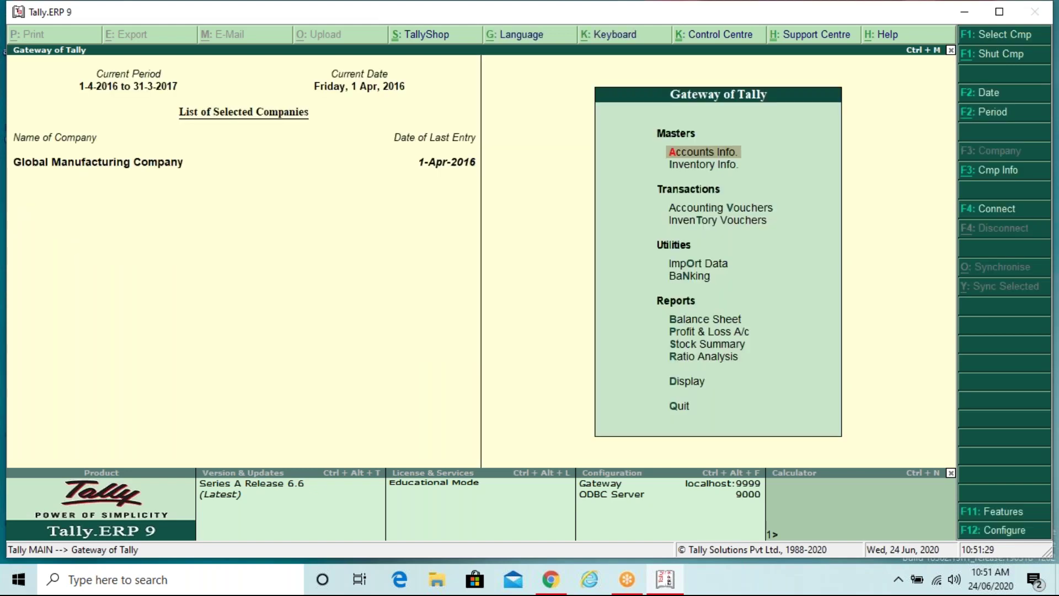
# - Enable component list details (Bill of Materials) in the Accts / Inventory Info. configuration and return to the Gateway of Tally
pyautogui.press('F12')
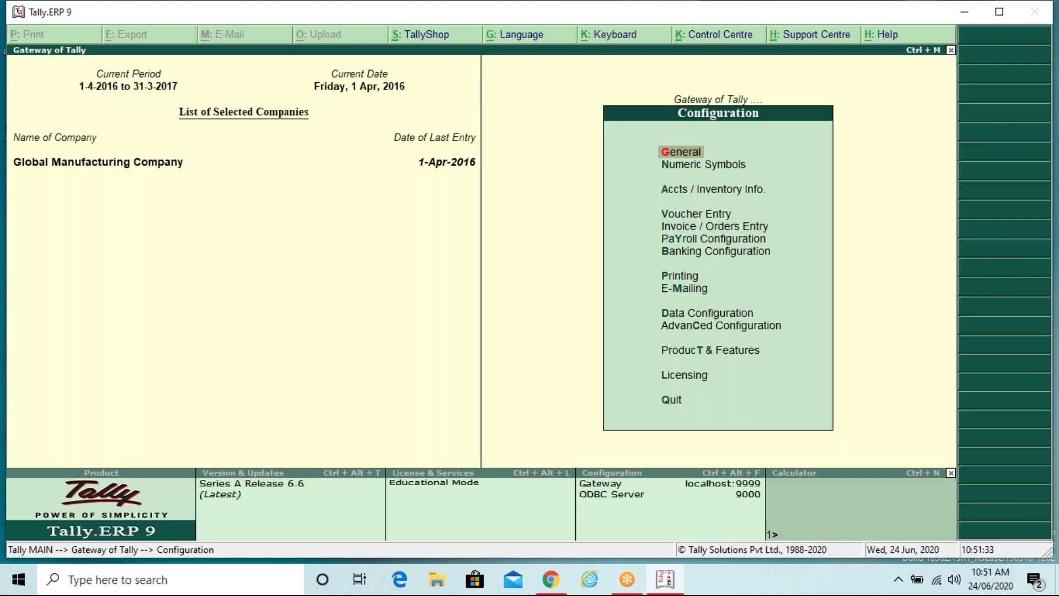
pyautogui.press('Down')
pyautogui.press('Down')
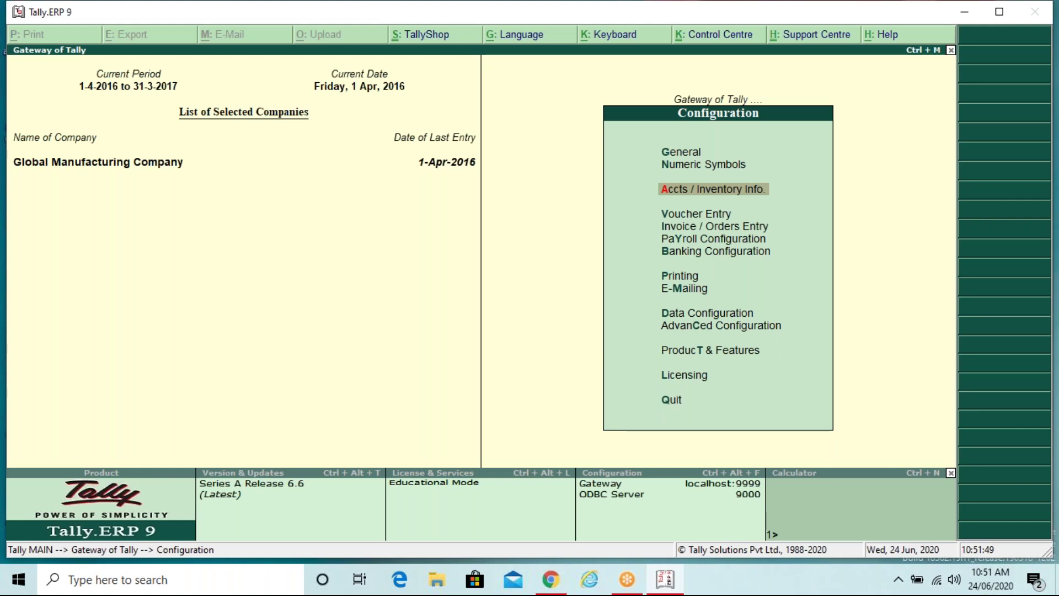
pyautogui.press('Return')
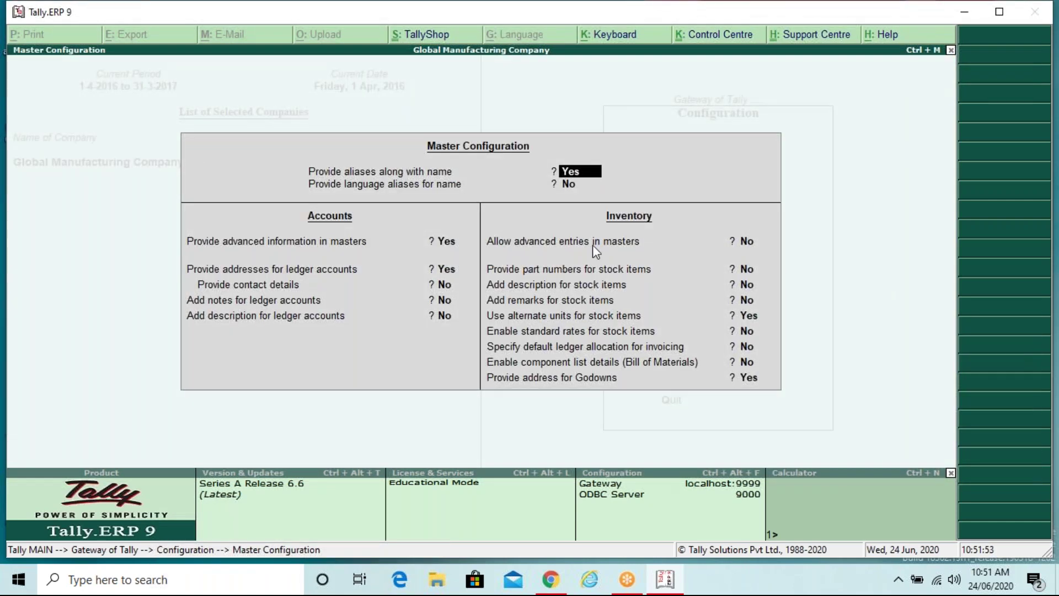
pyautogui.press('Return')
pyautogui.press('Return')
pyautogui.press('Return')
pyautogui.press('Return')
pyautogui.press('Return')
pyautogui.press('Return')
pyautogui.press('Return')
pyautogui.press('Return')
pyautogui.press('Return')
pyautogui.press('Return')
pyautogui.press('Return')
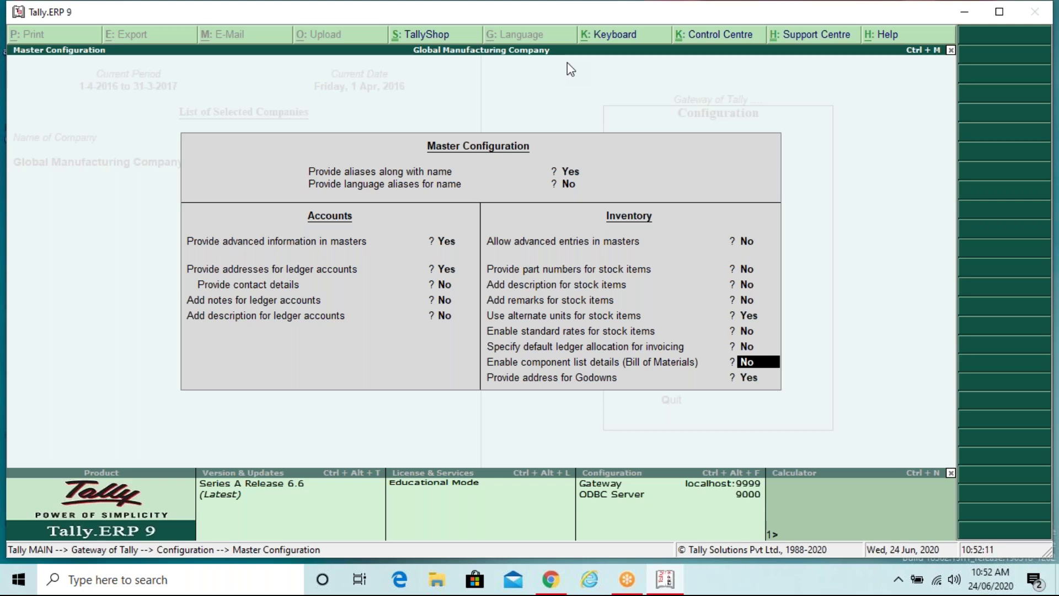
pyautogui.write('y')
pyautogui.press('Return')
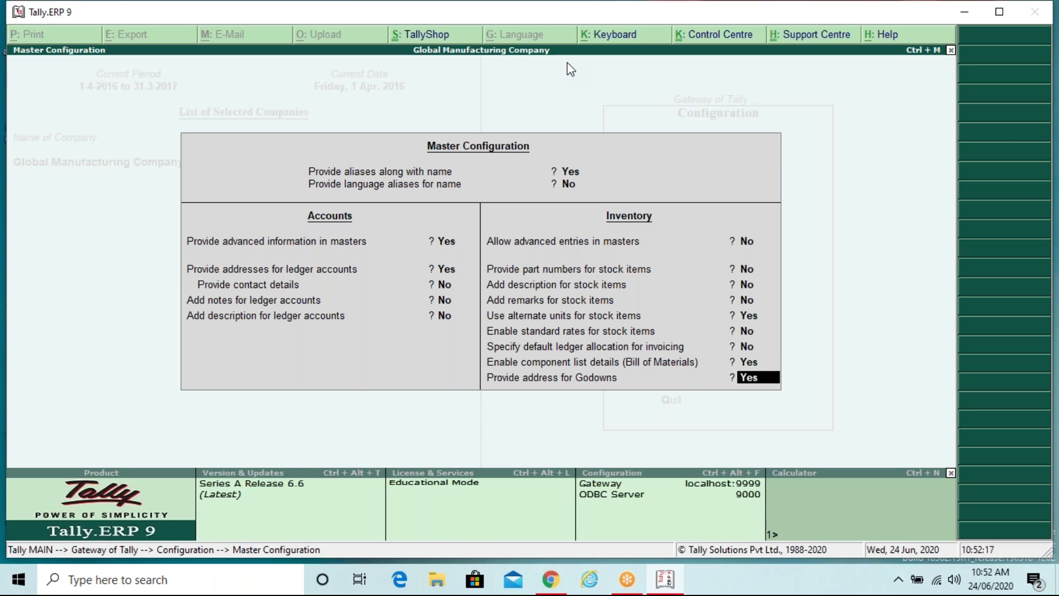
pyautogui.press('Return')
pyautogui.press('Escape')
pyautogui.press('Escape')
pyautogui.press('Escape')
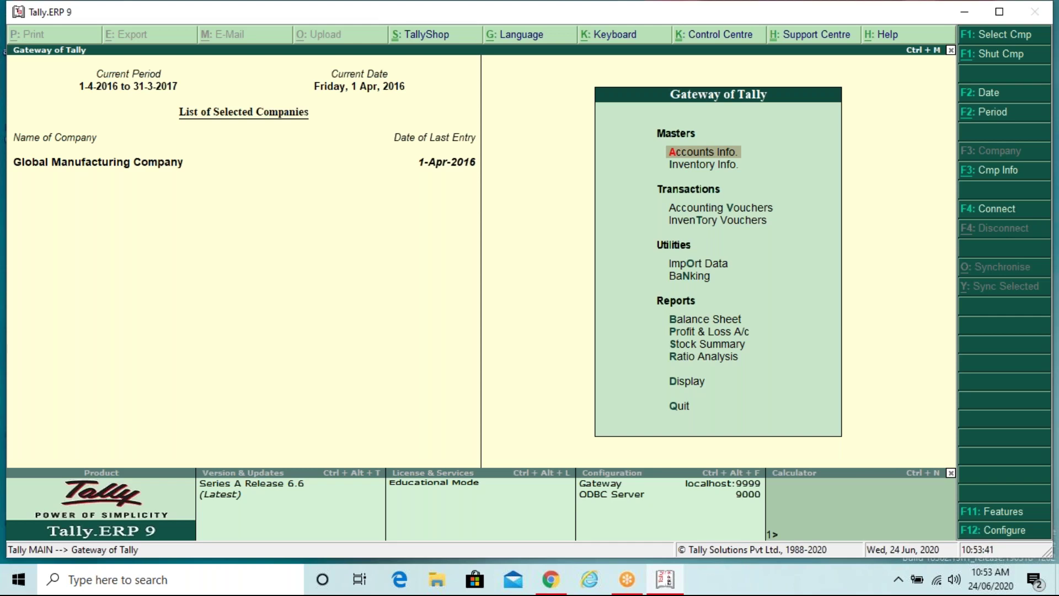
# - Start creating a single stock item named Chocolate Cake under Primary
pyautogui.press('Down')
pyautogui.press('Return')
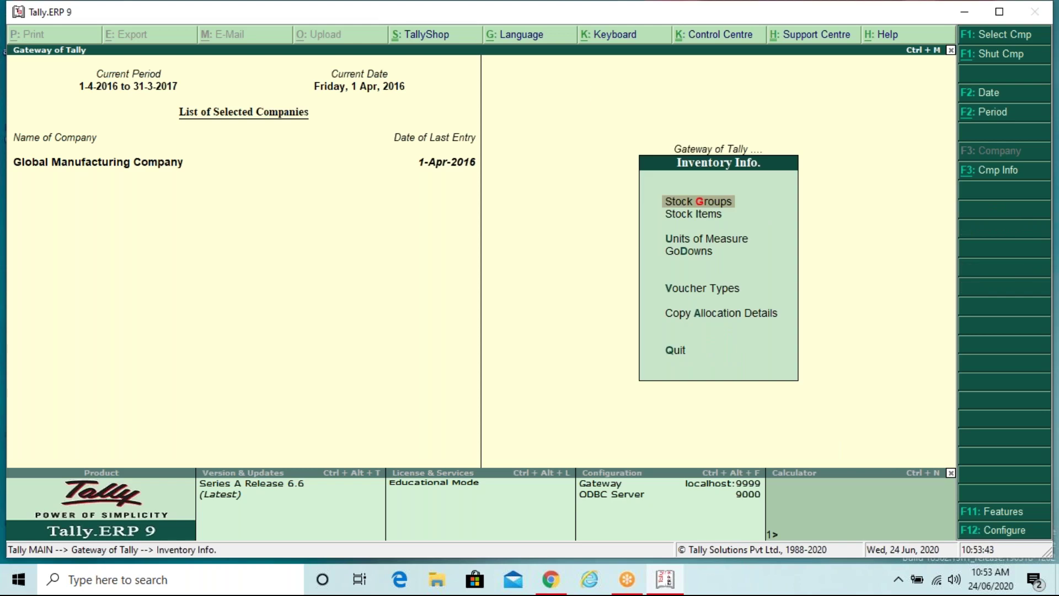
pyautogui.press('Down')
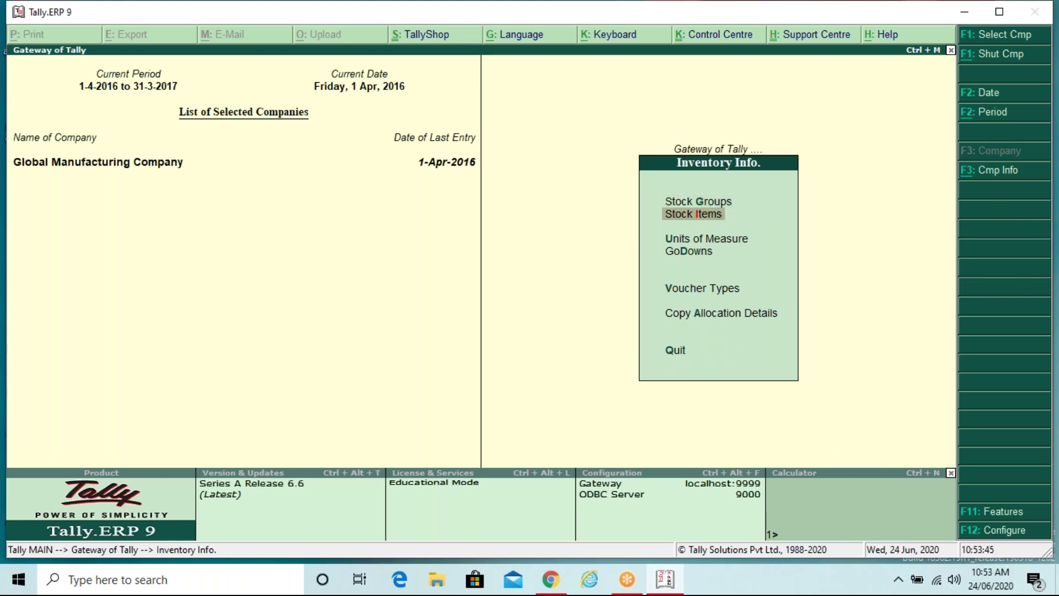
pyautogui.press('Return')
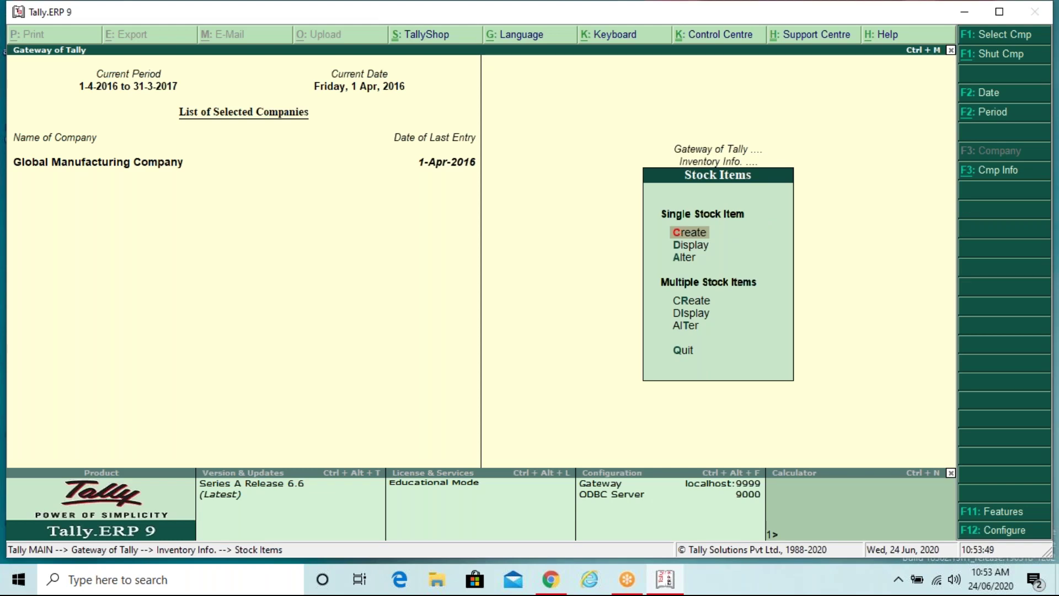
pyautogui.press('Return')
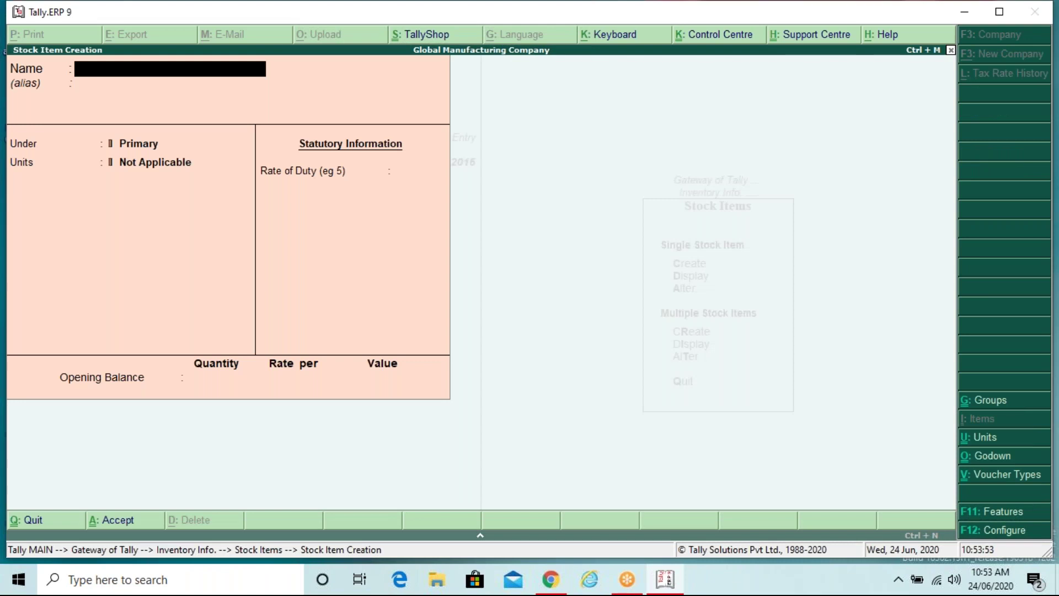
pyautogui.write('Chocolateca')
pyautogui.press('BackSpace')
pyautogui.press('BackSpace')
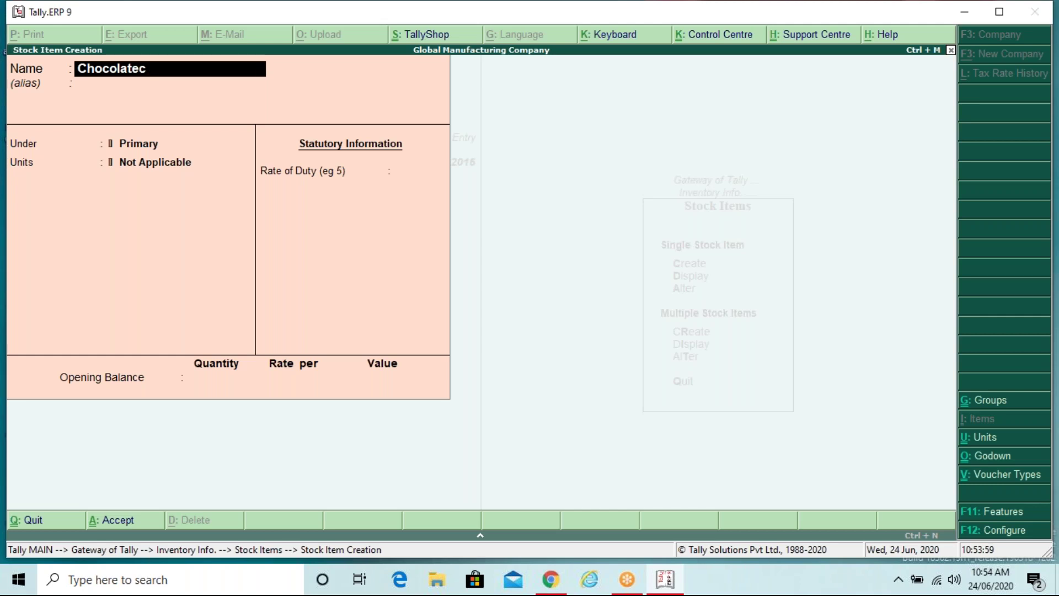
pyautogui.write('ke')
pyautogui.press('Return')
pyautogui.press('Return')
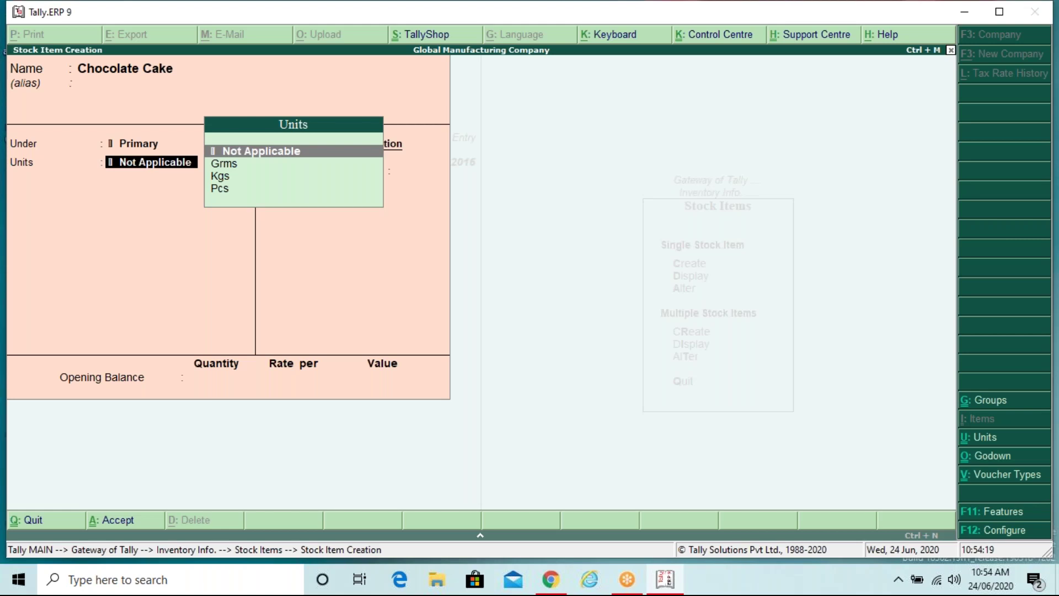
# - Create the simple unit Lbs with 2 decimal places as the unit of Chocolate Cake
pyautogui.hotkey('alt', 'c')
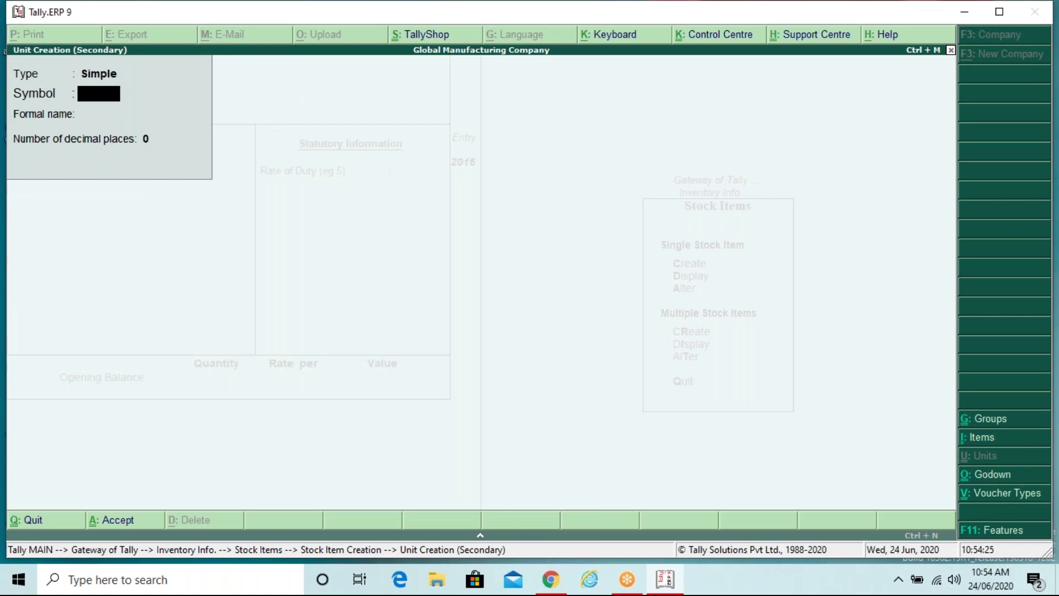
pyautogui.write('Lbs')
pyautogui.press('Return')
pyautogui.press('Return')
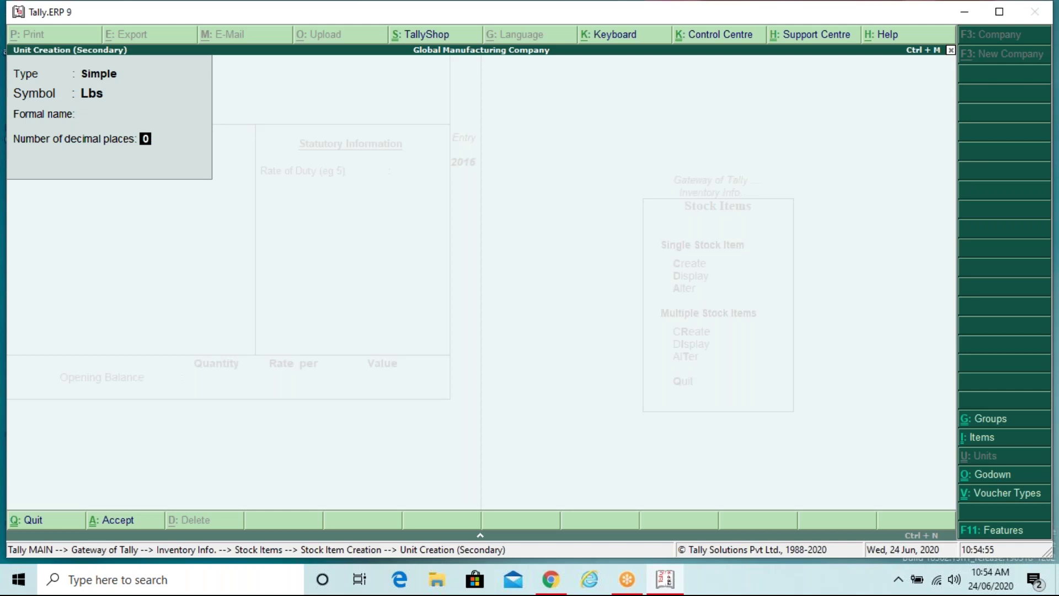
pyautogui.write('2')
pyautogui.press('Return')
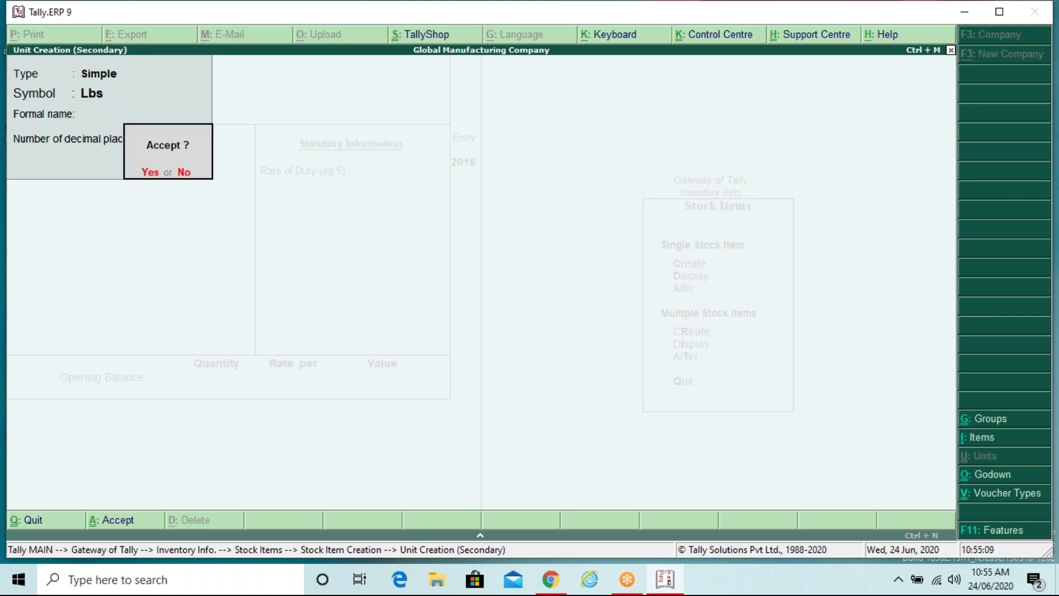
pyautogui.press('Return')
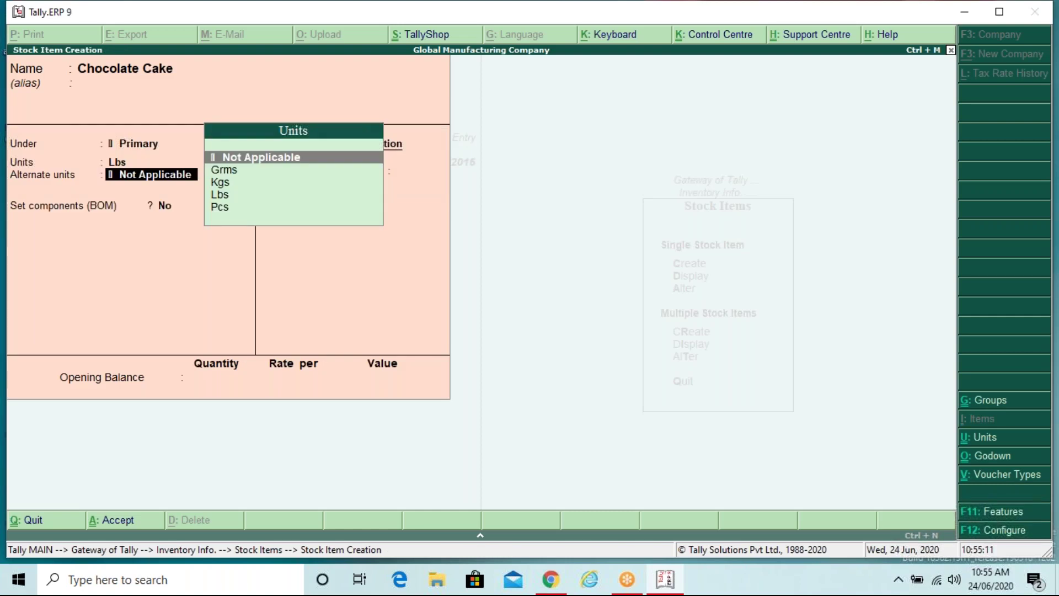
pyautogui.press('BackSpace')
pyautogui.press('BackSpace')
pyautogui.press('BackSpace')
pyautogui.press('BackSpace')
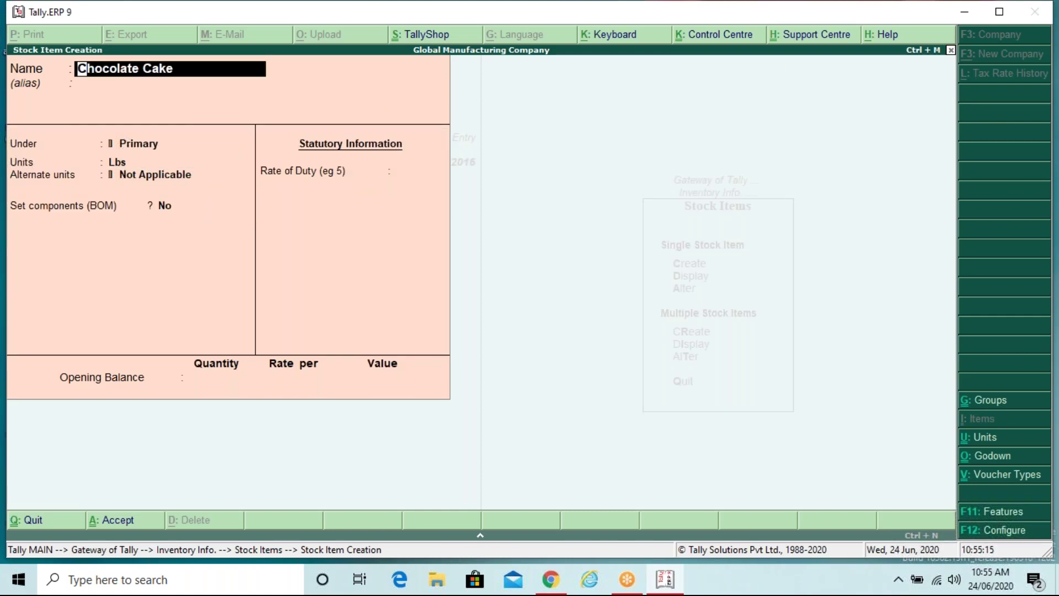
pyautogui.press('Return')
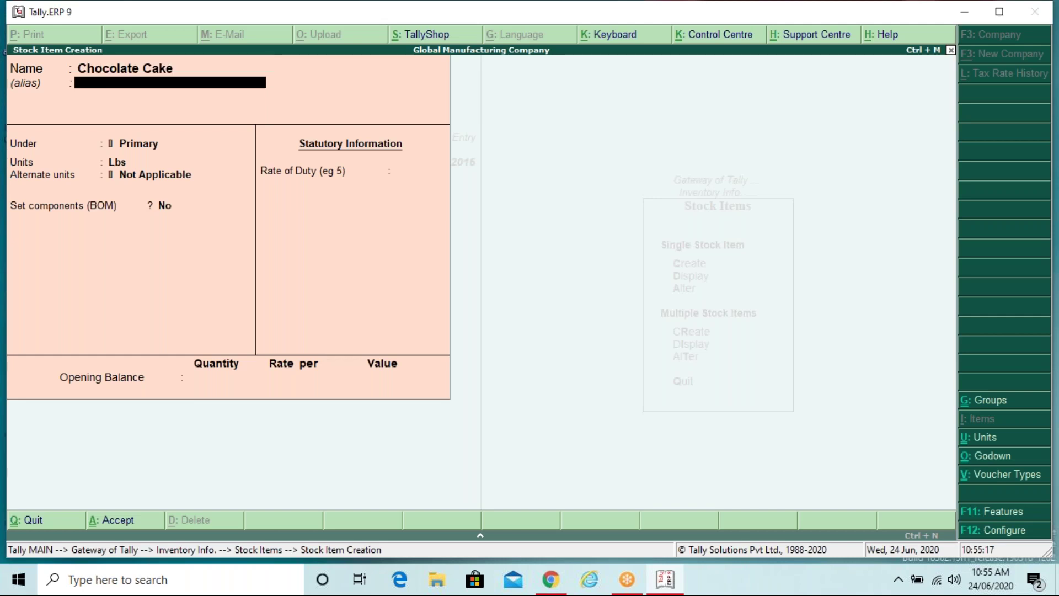
pyautogui.press('Return')
pyautogui.press('Return')
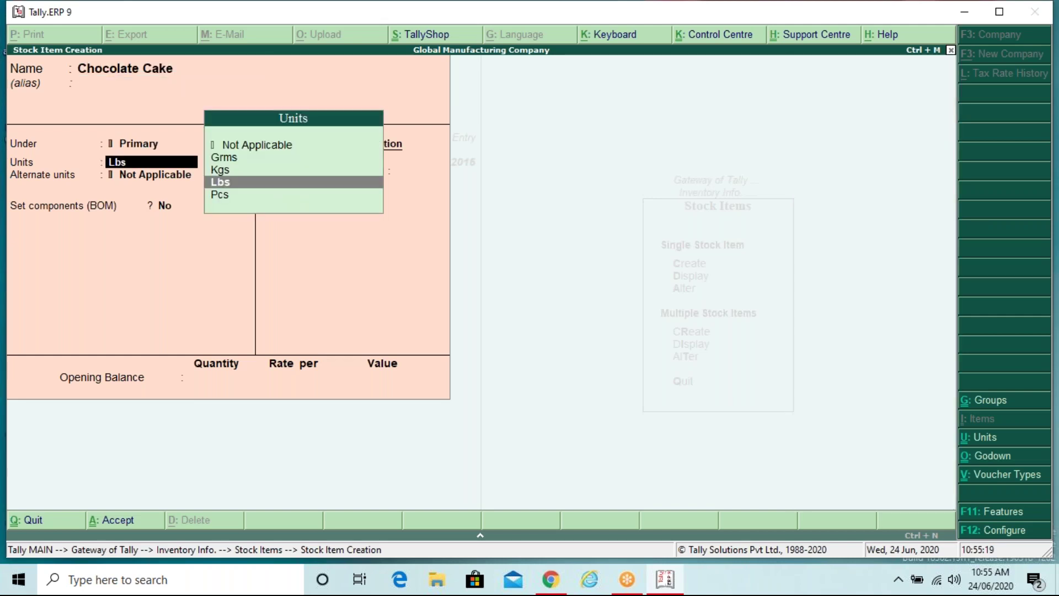
pyautogui.press('Return')
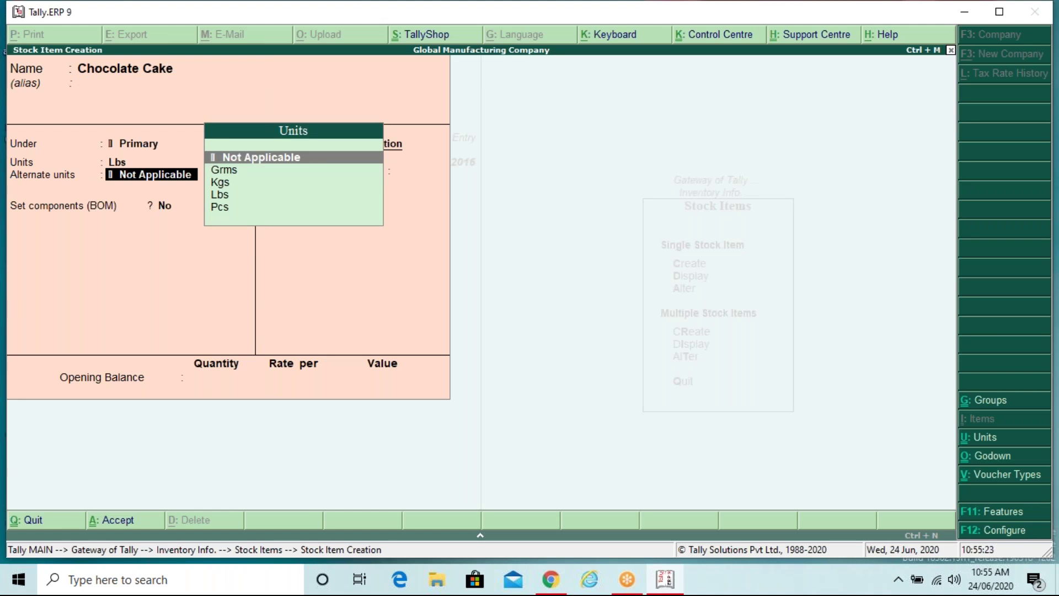
# - Keep the alternate unit as Not Applicable and enable Set components (BOM) for Chocolate Cake
pyautogui.press('Return')
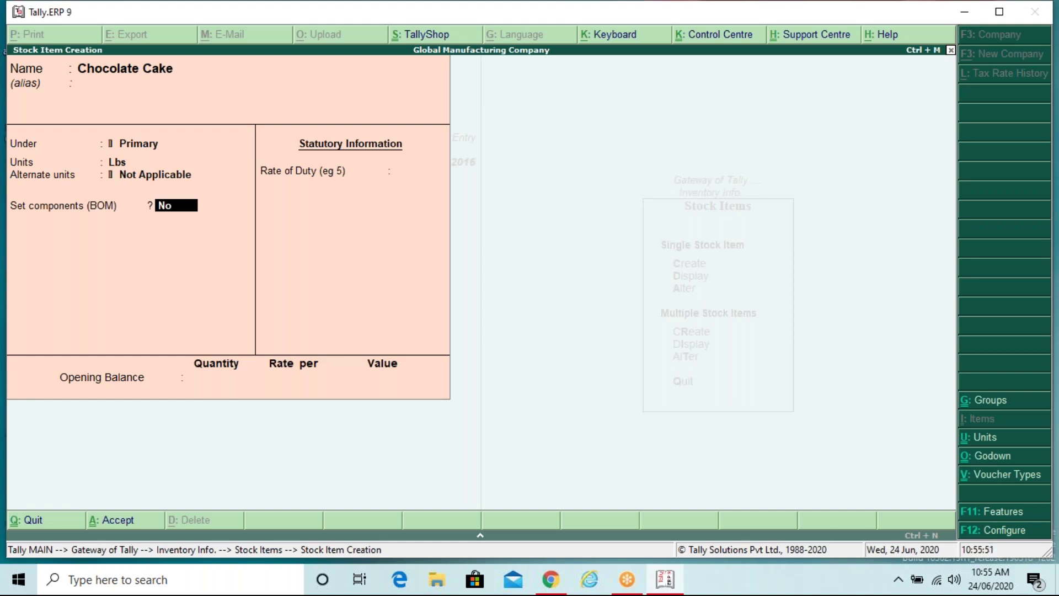
pyautogui.write('y')
pyautogui.press('Return')
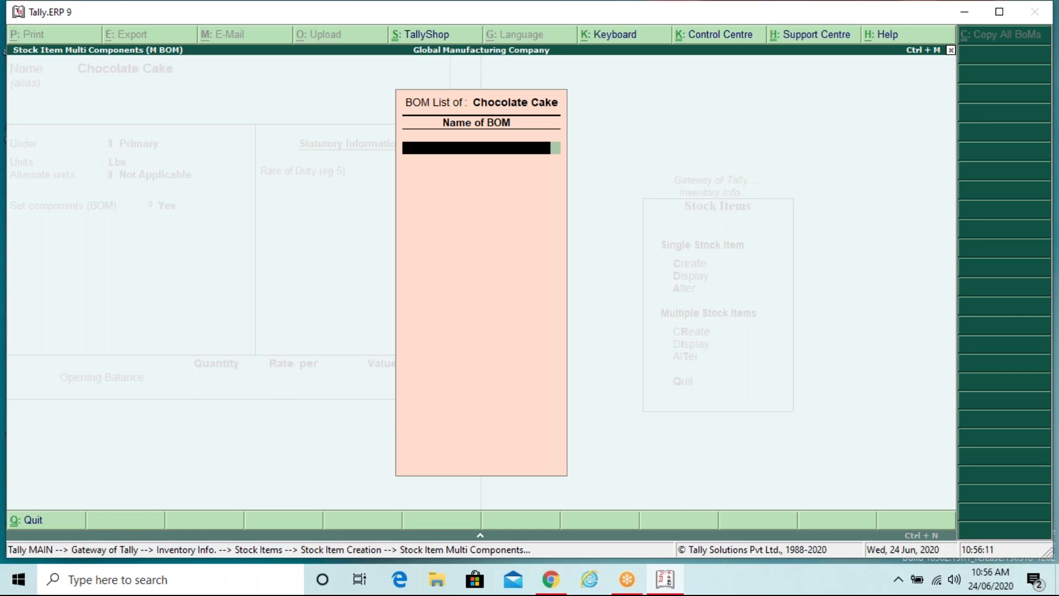
# - Name the bill of materials Cake 125 and set its unit of manufacture to 1.5 Lbs
pyautogui.write('Cake')
pyautogui.write('5')
pyautogui.press('BackSpace')
pyautogui.write('25')
pyautogui.press('Return')
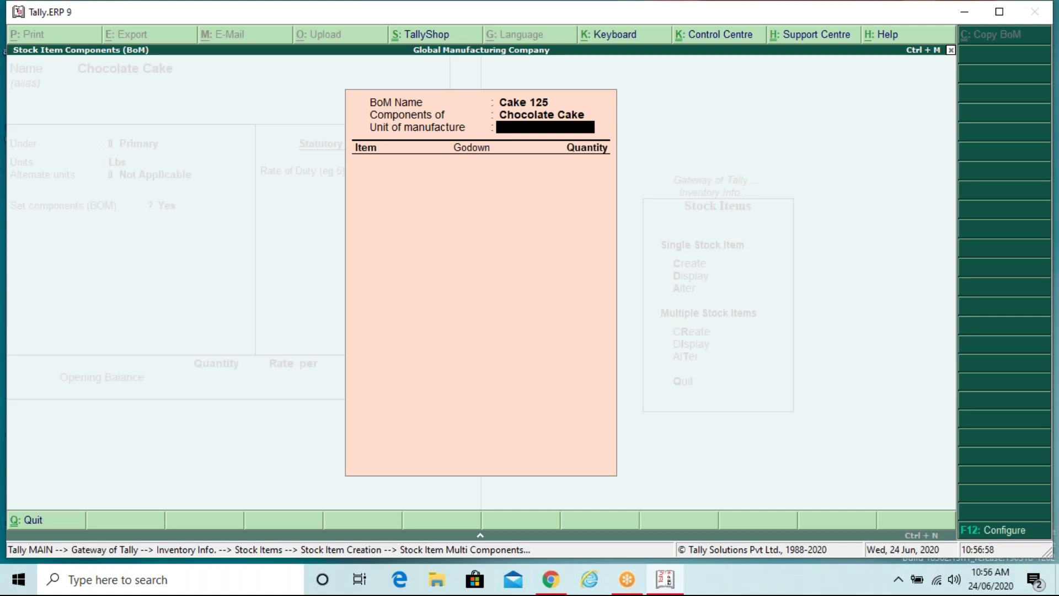
pyautogui.write('1.5')
pyautogui.press('Return')
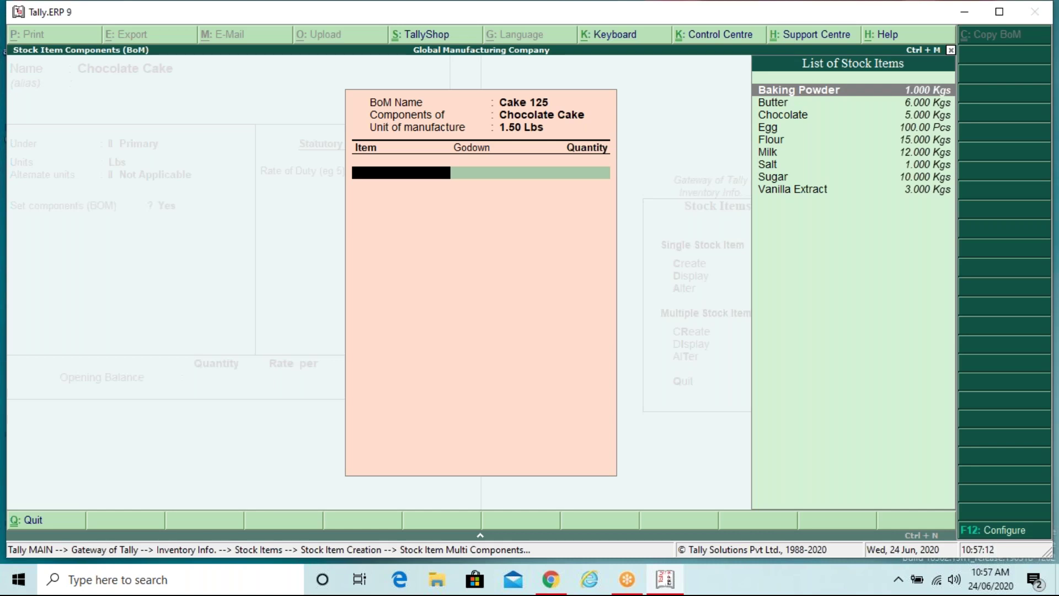
# - Add Butter from the Uluberia godown as the first component of the Cake 125 BOM
pyautogui.write('But')
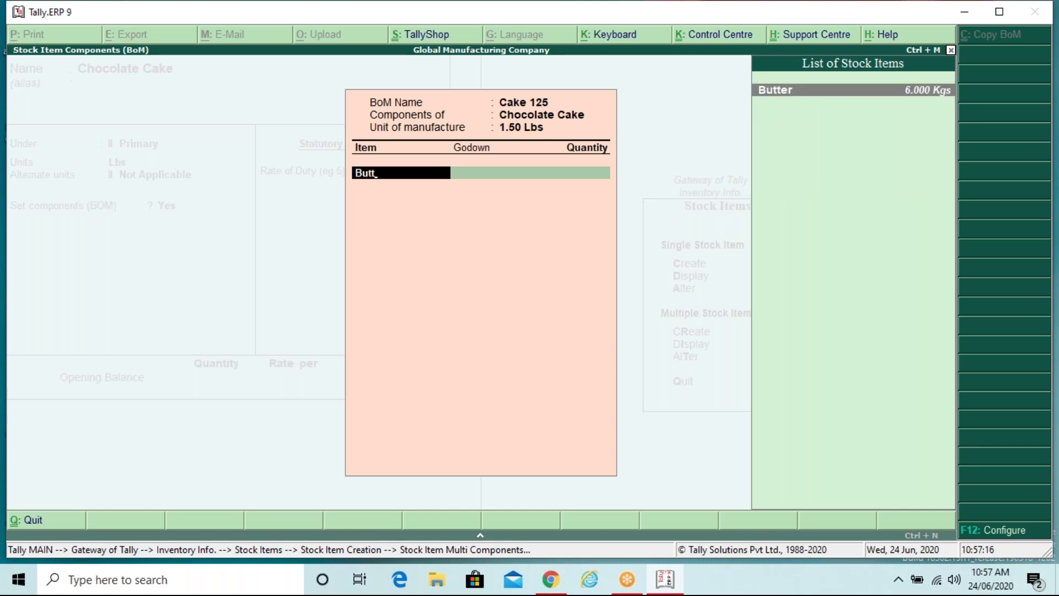
pyautogui.write('t')
pyautogui.press('Return')
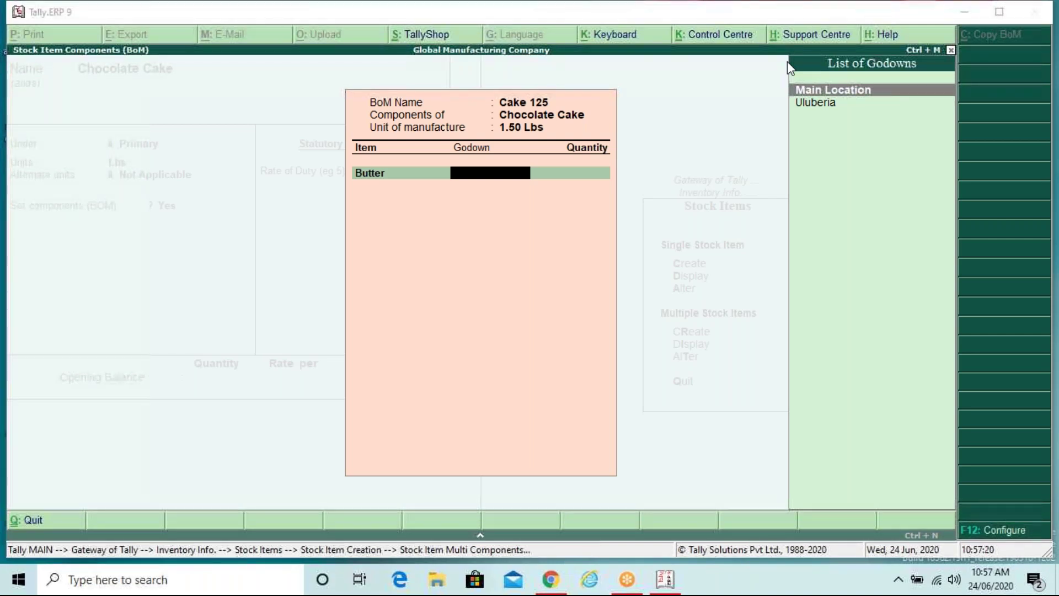
pyautogui.click(439, 173)
pyautogui.press('Down')
pyautogui.press('Return')
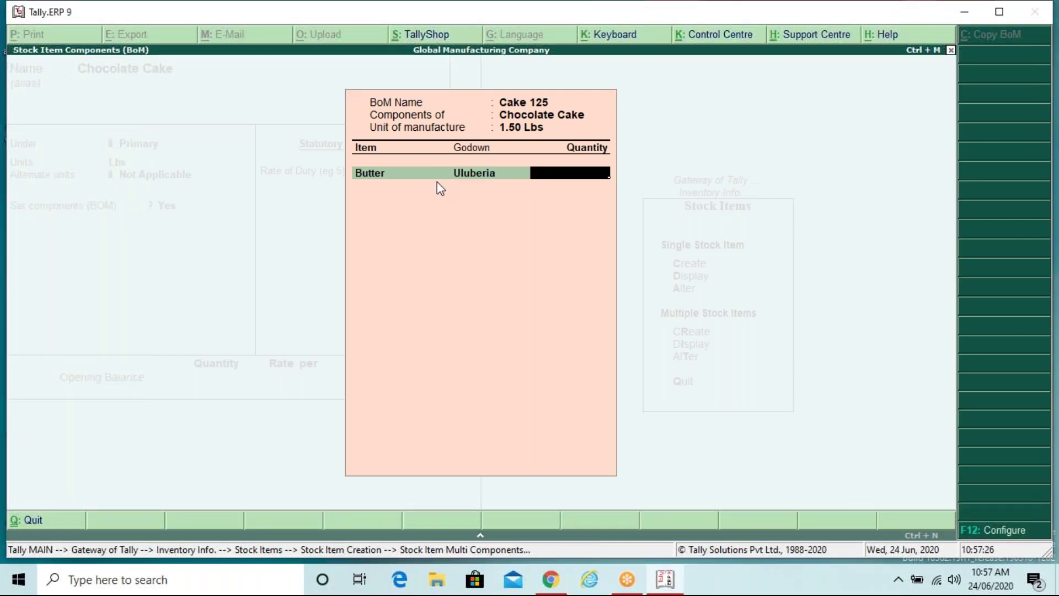
# - Set the Butter component's quantity to 125 Grms
pyautogui.write('12')
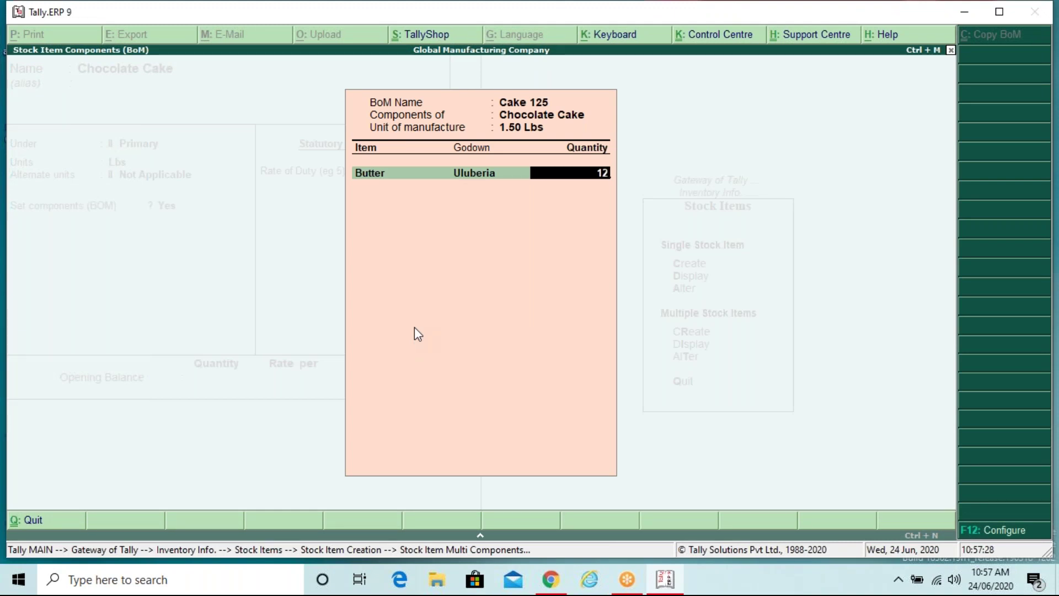
pyautogui.write('5')
pyautogui.press('Return')
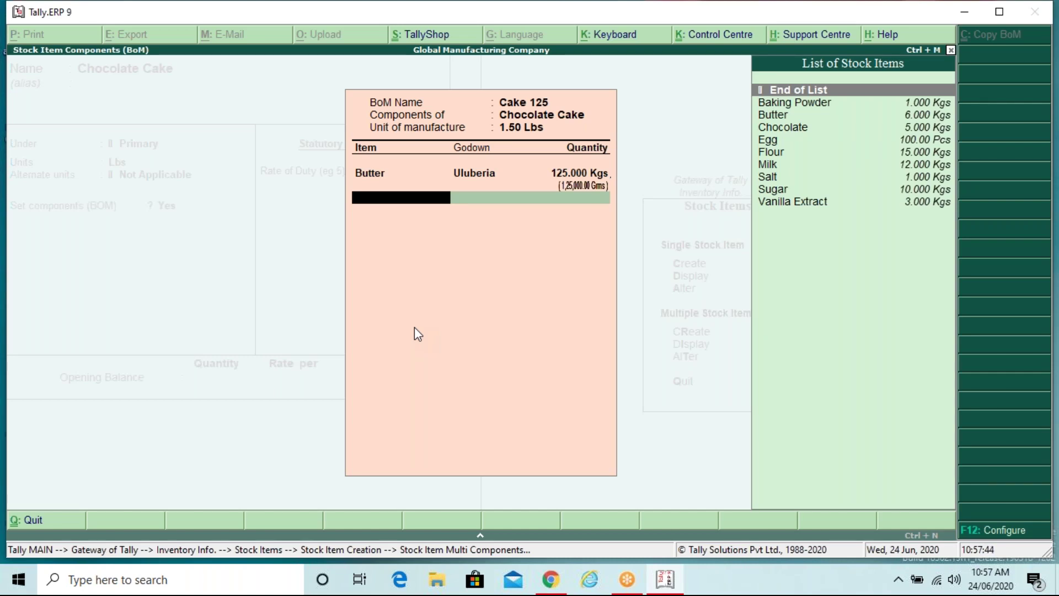
pyautogui.press('BackSpace')
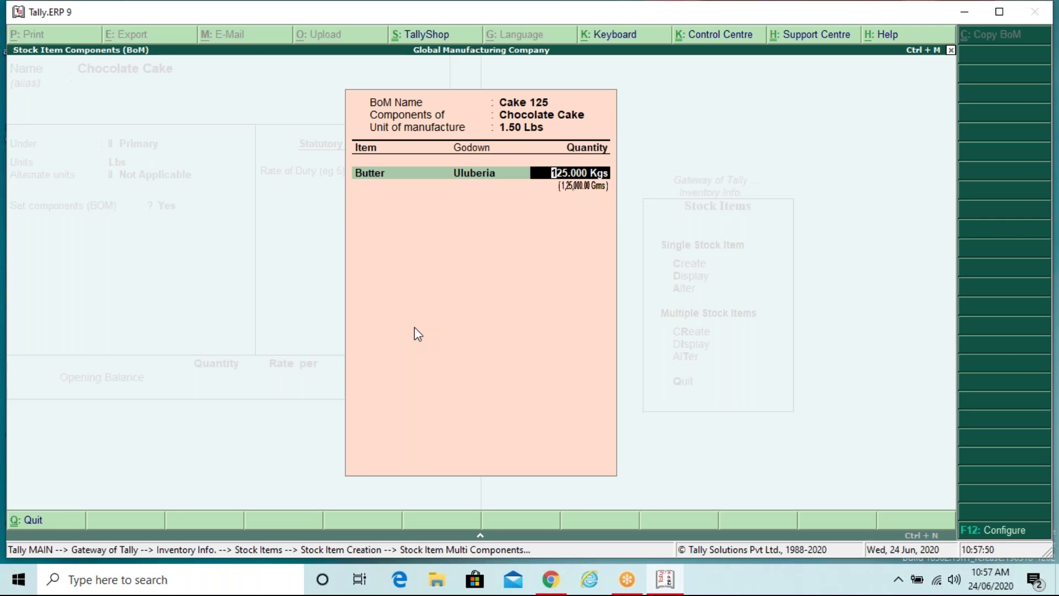
pyautogui.write('125')
pyautogui.write('grms')
pyautogui.press('Return')
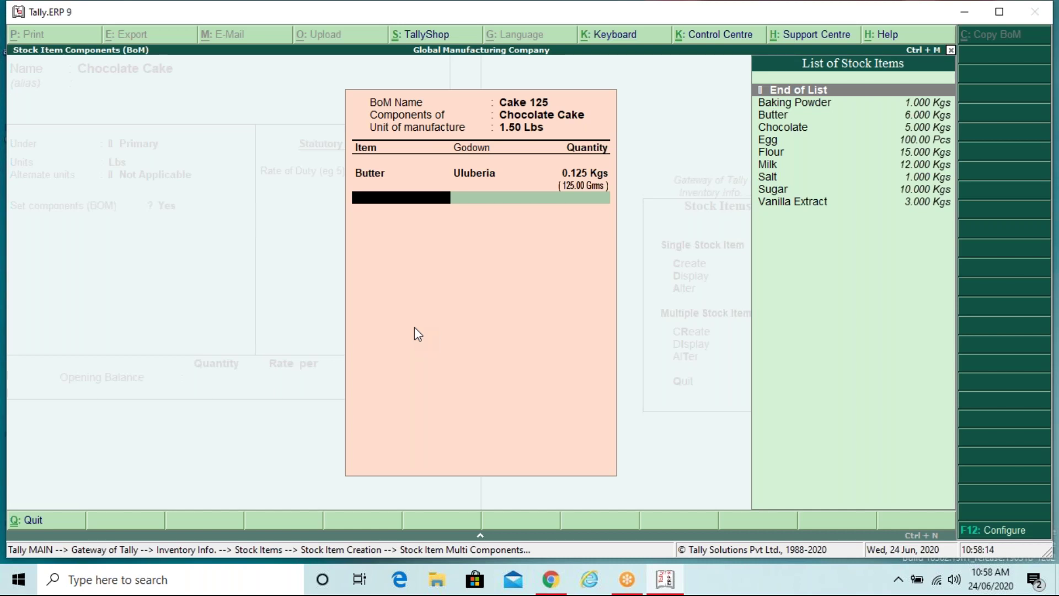
# - Add Sugar from the Uluberia godown to the Cake 125 BOM with a quantity of 200 Grms
pyautogui.press('Down')
pyautogui.press('Down')
pyautogui.press('Down')
pyautogui.press('Down')
pyautogui.press('Down')
pyautogui.press('Down')
pyautogui.press('Down')
pyautogui.press('Down')
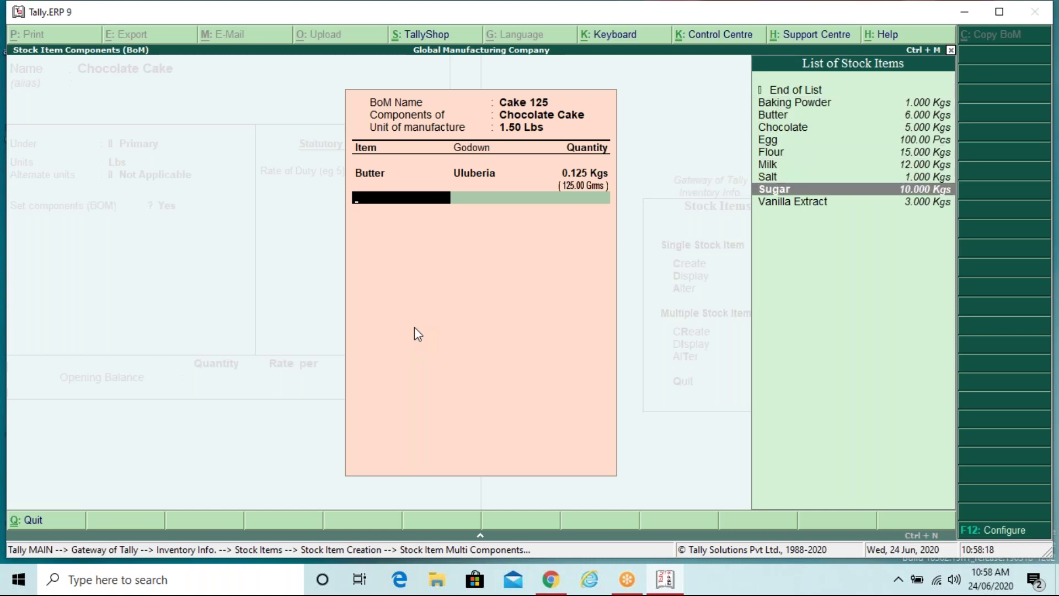
pyautogui.press('Return')
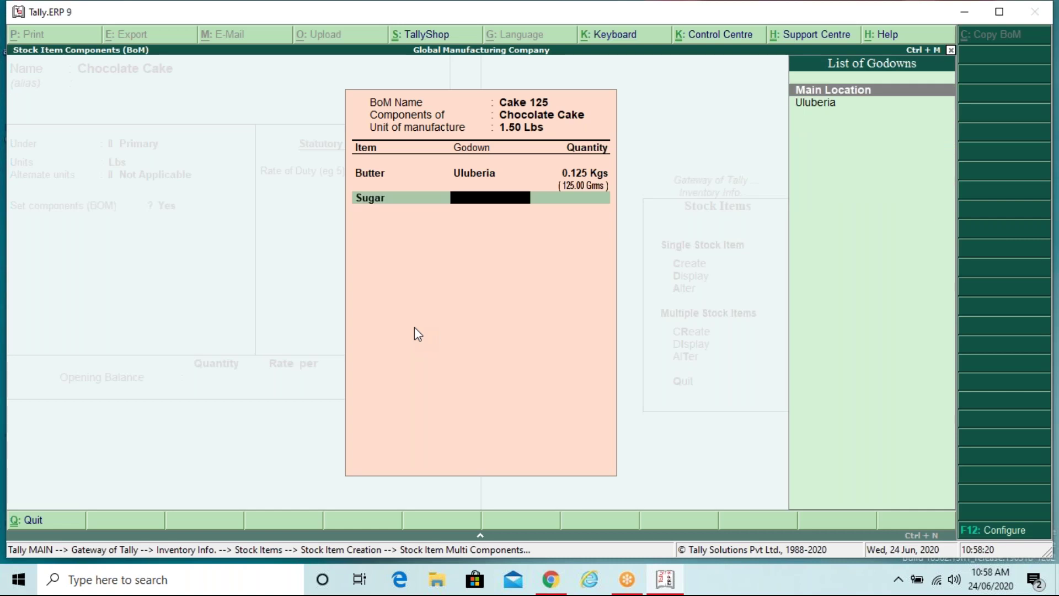
pyautogui.press('Down')
pyautogui.press('Return')
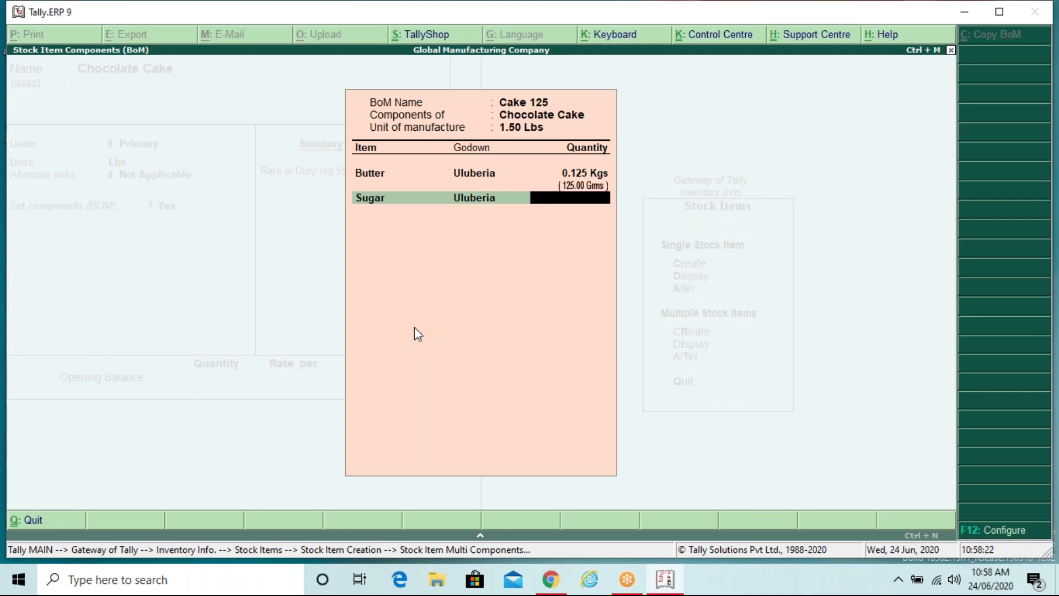
pyautogui.write('200 grms')
pyautogui.press('Return')
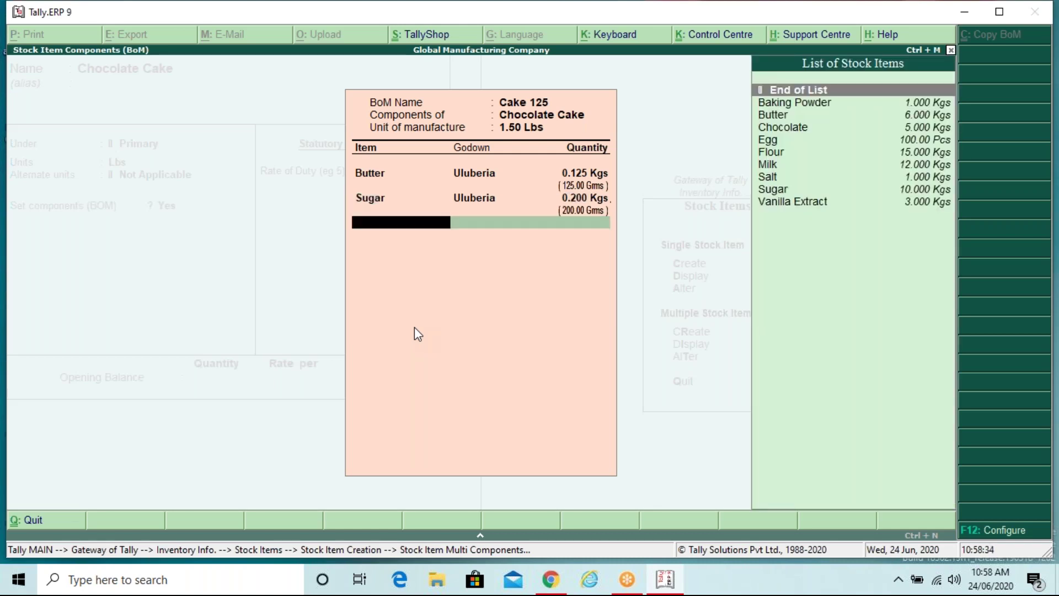
# - Add Chocolate from the Uluberia godown to the Cake 125 BOM with a quantity of 85 Grms
pyautogui.press('Down')
pyautogui.press('Down')
pyautogui.press('Down')
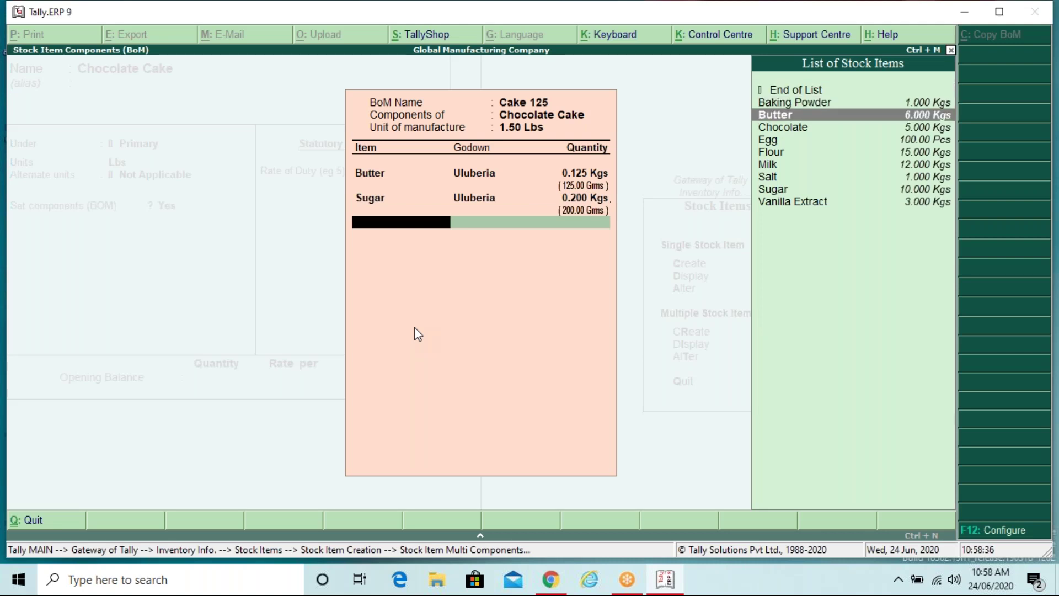
pyautogui.press('Return')
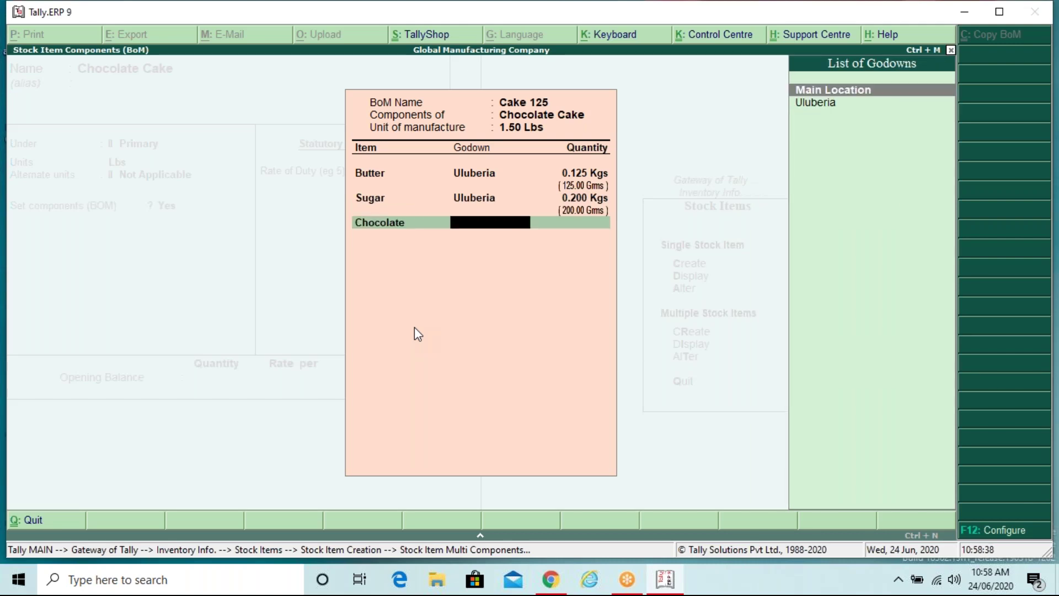
pyautogui.press('Down')
pyautogui.press('Return')
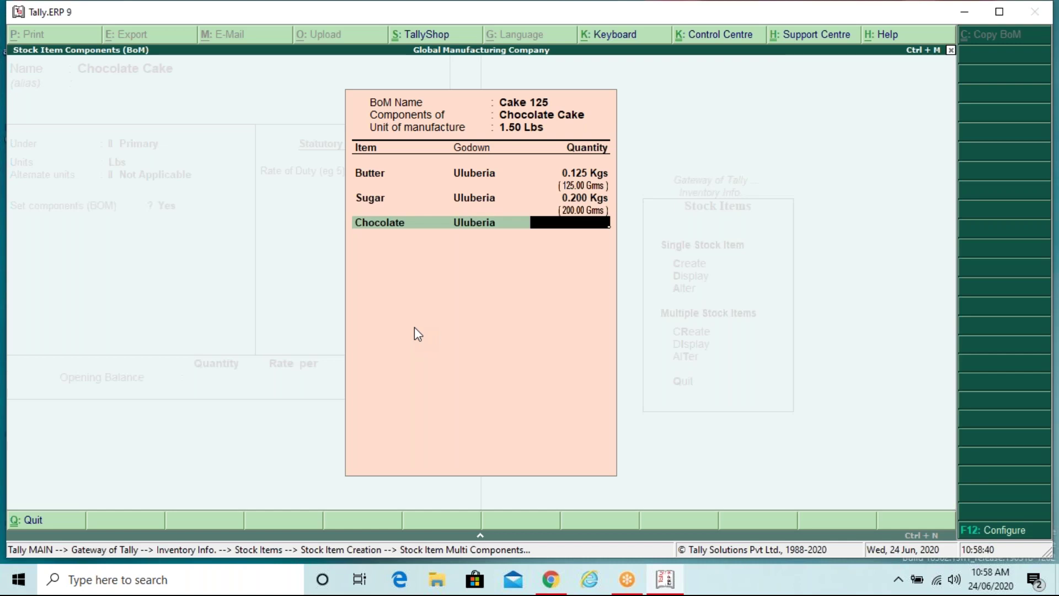
pyautogui.write('85 grms')
pyautogui.press('Return')
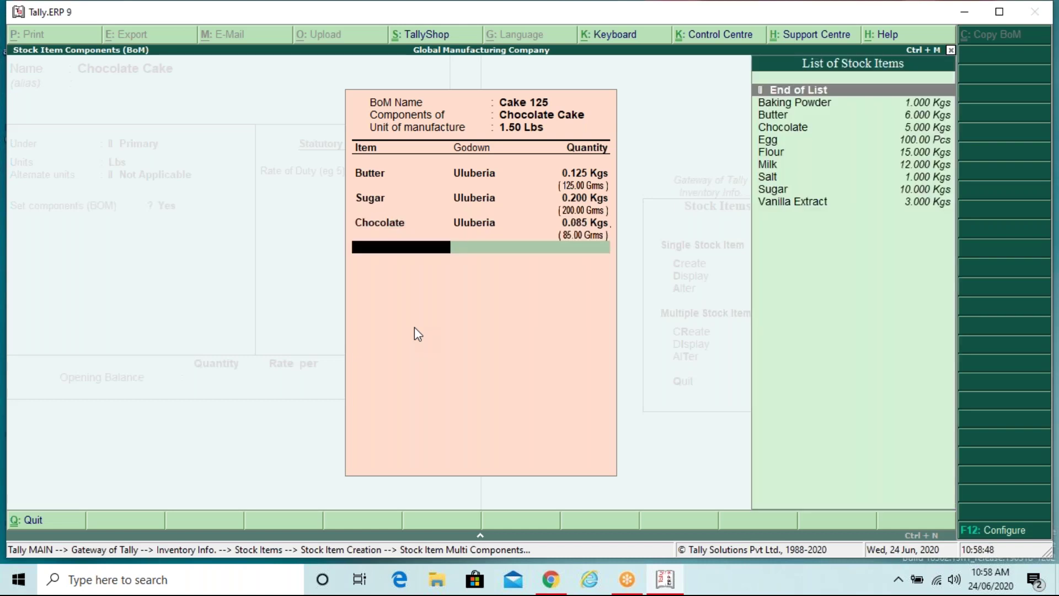
# - Add Flour from the Uluberia godown to the Cake 125 BOM with a quantity of 350 Grms
pyautogui.press('Down')
pyautogui.press('Down')
pyautogui.press('Down')
pyautogui.press('Down')
pyautogui.press('Down')
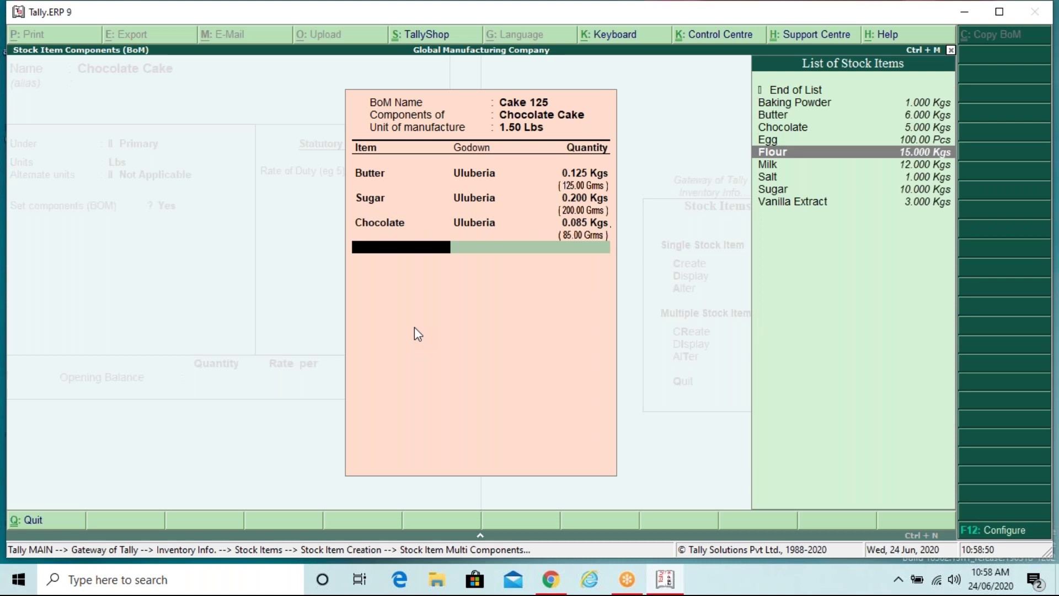
pyautogui.press('Return')
pyautogui.press('Down')
pyautogui.press('Return')
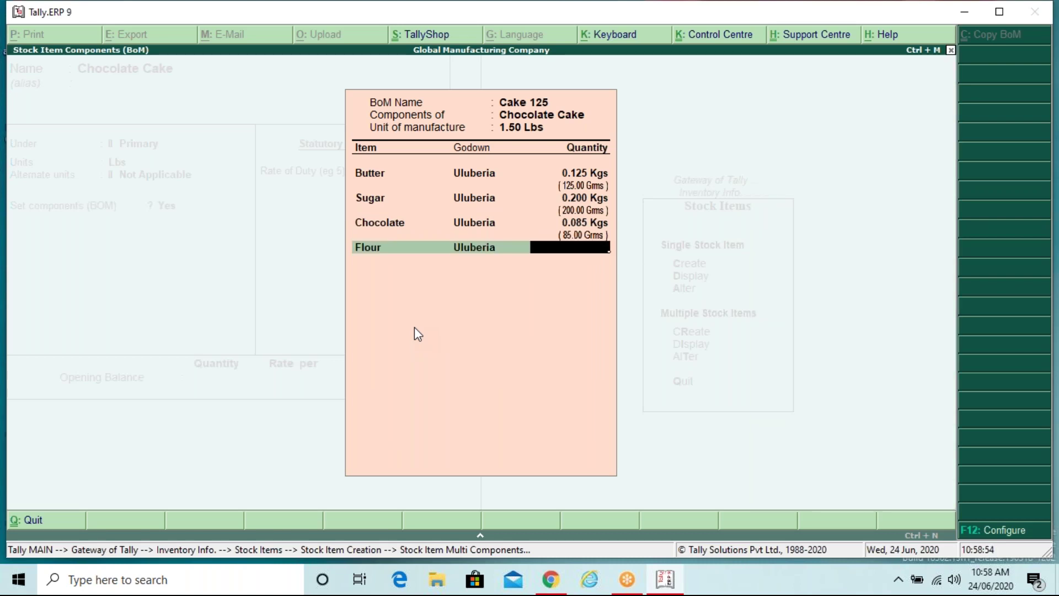
pyautogui.write('350')
pyautogui.write(' grms')
pyautogui.press('Return')
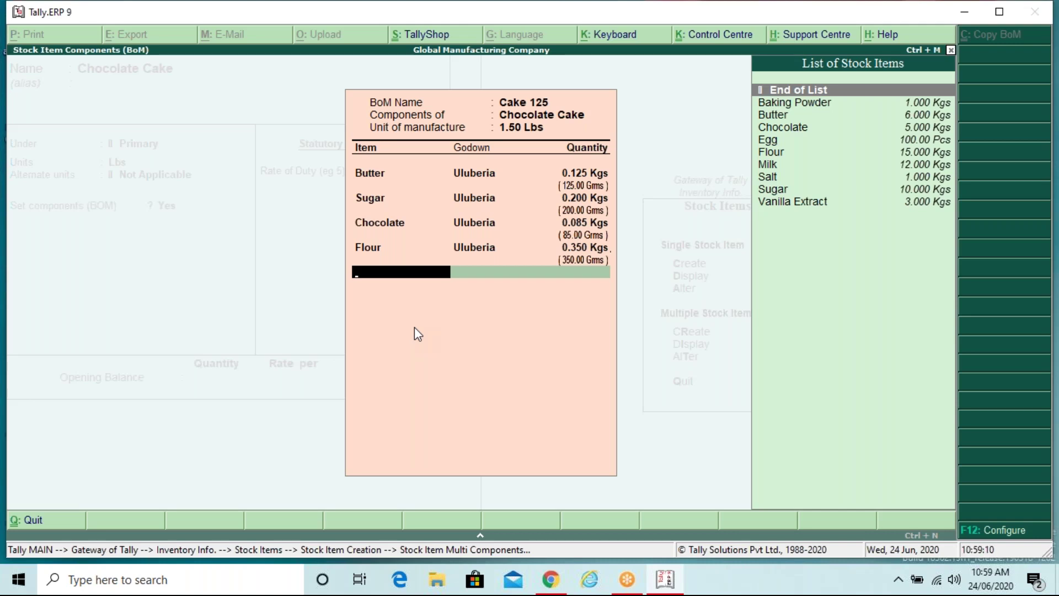
# - Add Milk from the Uluberia godown to the Cake 125 BOM with a quantity of 300 Grms
pyautogui.press('Down')
pyautogui.press('Down')
pyautogui.press('Down')
pyautogui.press('Down')
pyautogui.press('Down')
pyautogui.press('Down')
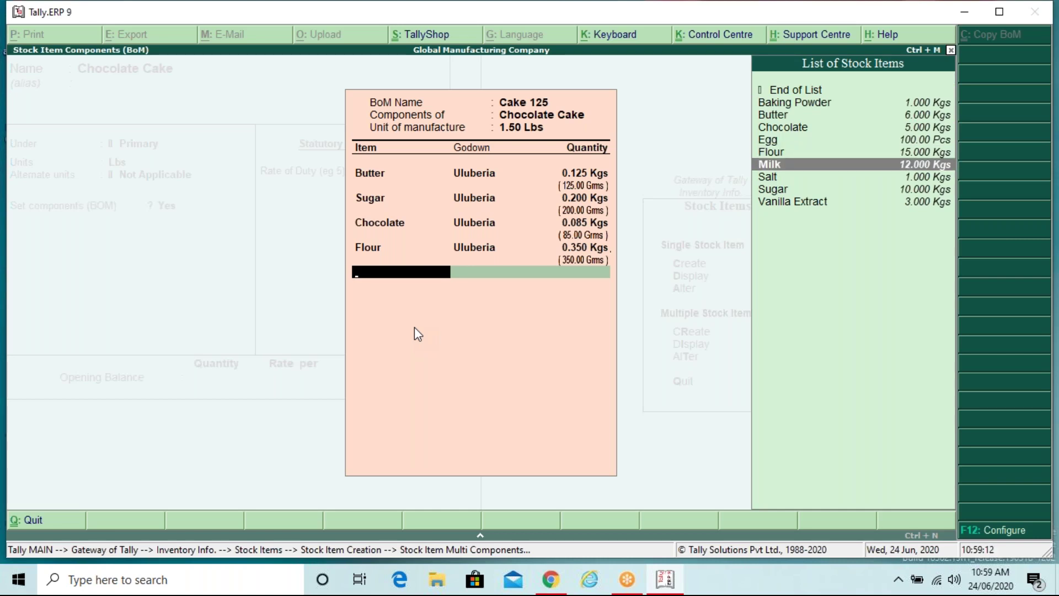
pyautogui.press('Return')
pyautogui.press('Return')
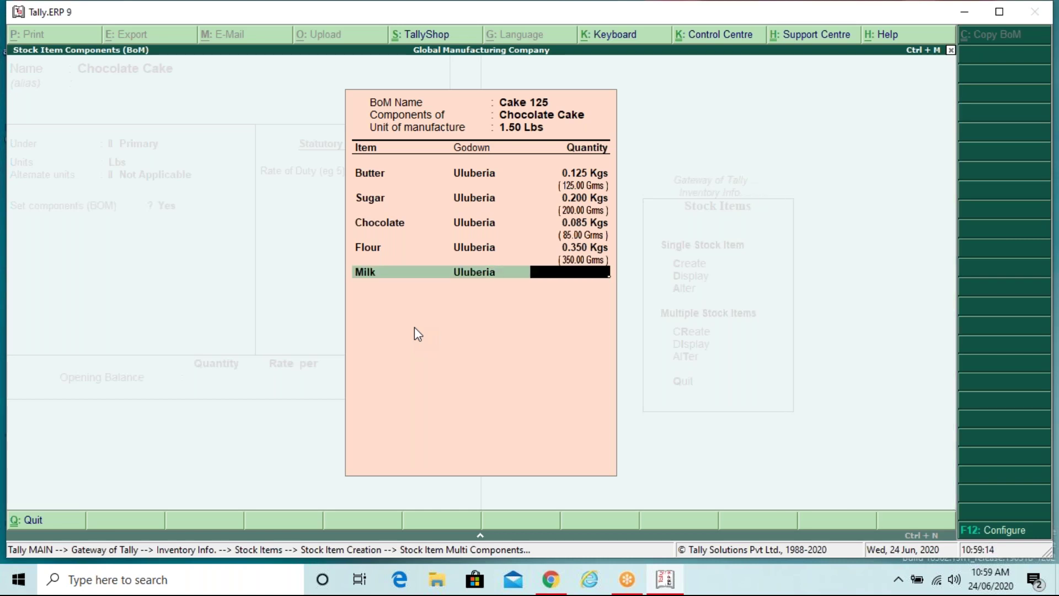
pyautogui.write('300 grms')
pyautogui.press('Return')
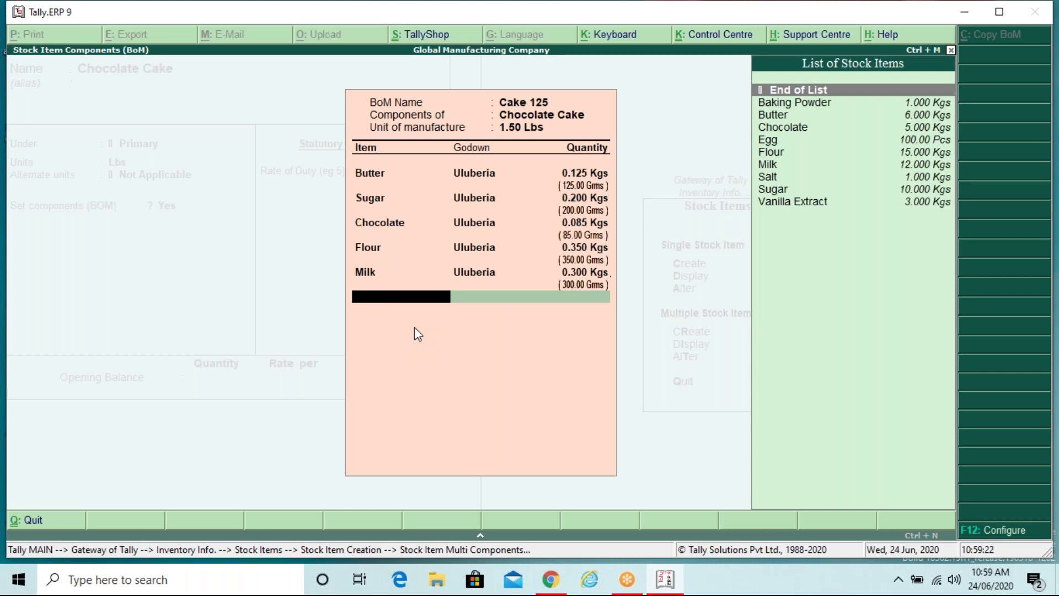
# - Add Egg from the Uluberia godown to the Cake 125 BOM with a quantity of 3 Pcs
pyautogui.write('e')
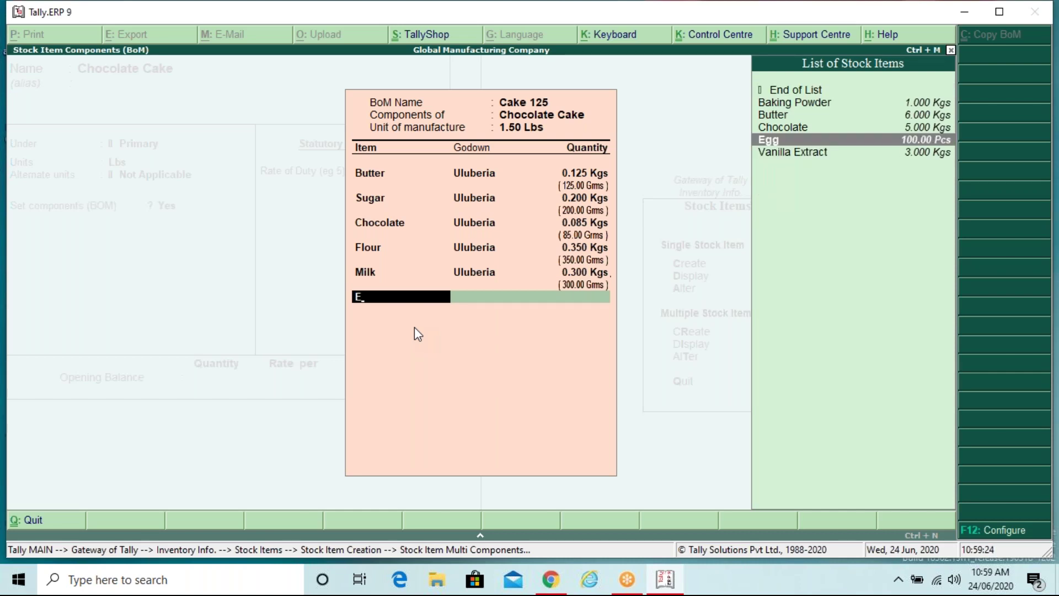
pyautogui.press('Return')
pyautogui.press('Down')
pyautogui.press('Return')
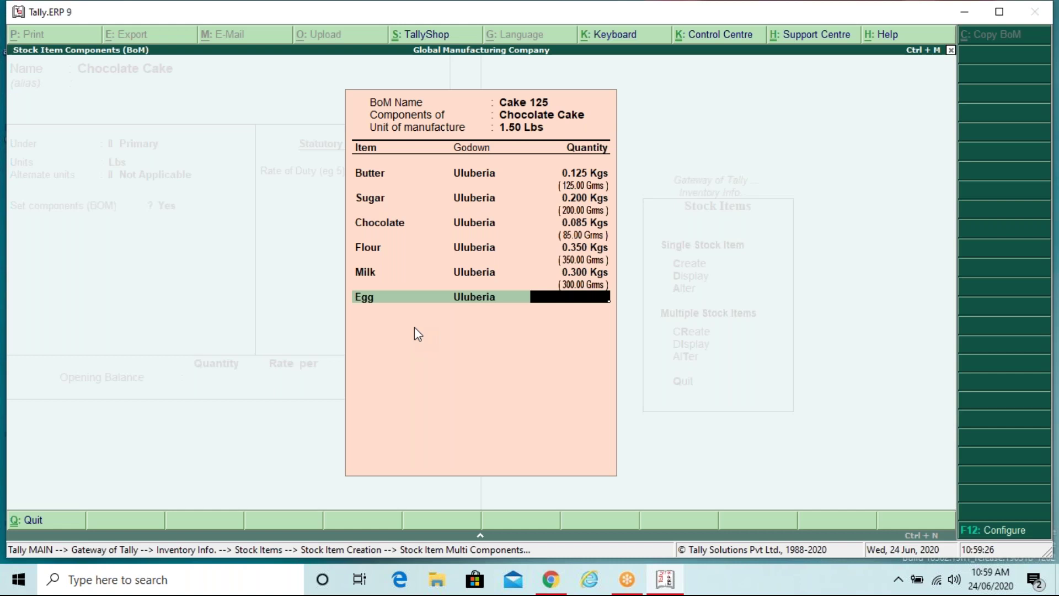
pyautogui.write('3')
pyautogui.press('Return')
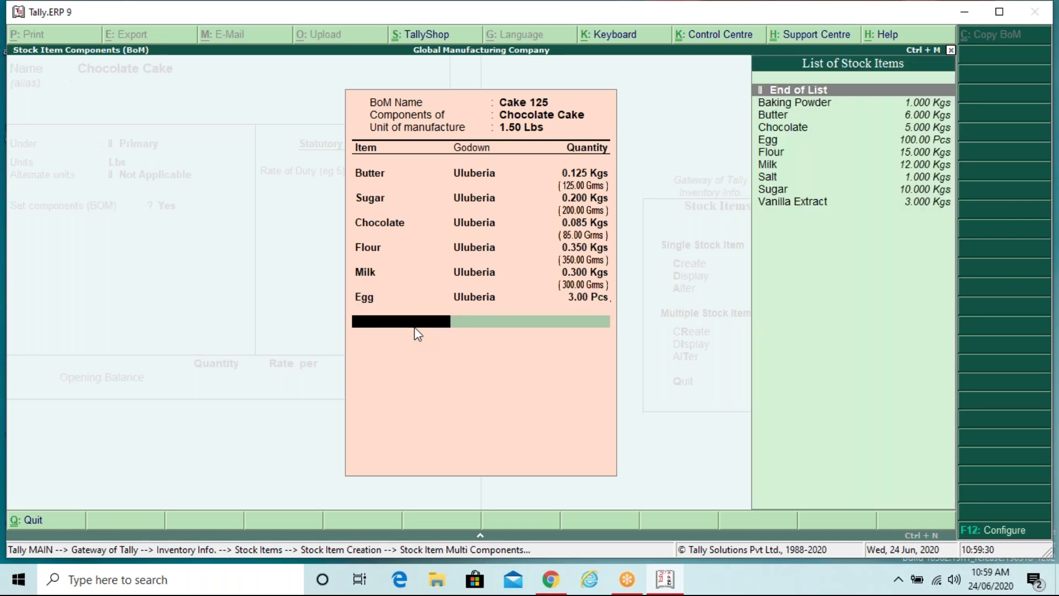
# - Add Vanilla Extract from the Uluberia godown to the Cake 125 BOM with a quantity of 15 Grms
pyautogui.write('V')
pyautogui.press('Return')
pyautogui.press('Down')
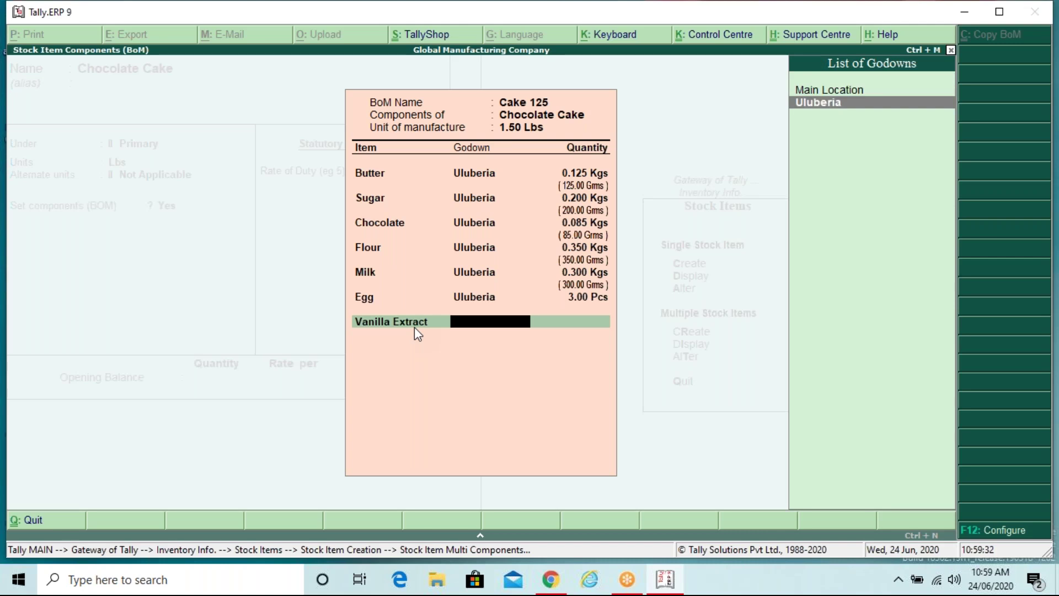
pyautogui.press('Return')
pyautogui.write('15')
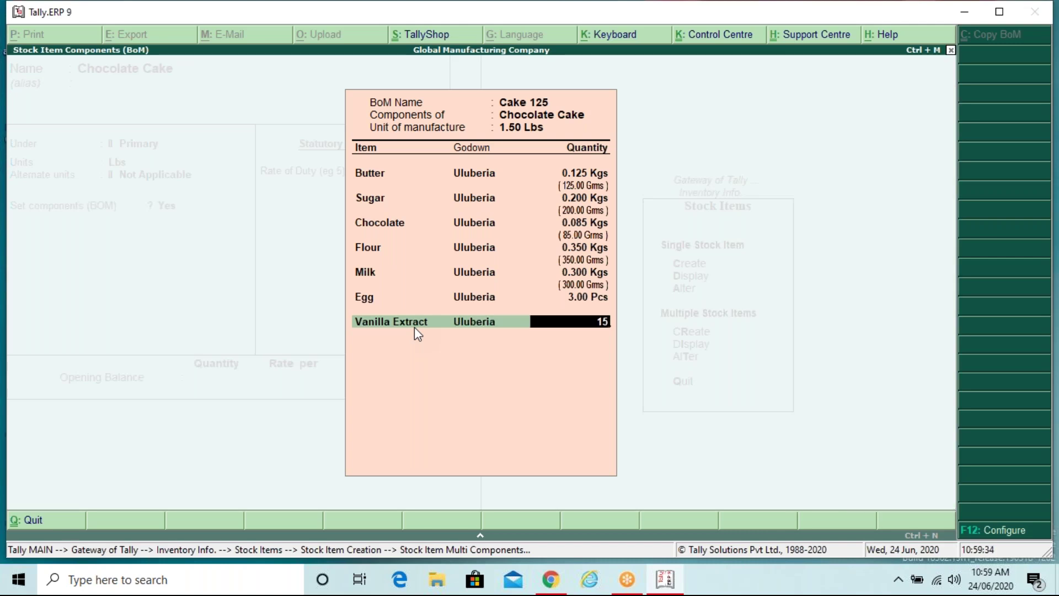
pyautogui.write(' grms')
pyautogui.press('Return')
# - Add Baking Powder from the Uluberia godown to the Cake 125 BOM with a quantity of 12 Grms
pyautogui.write('B')
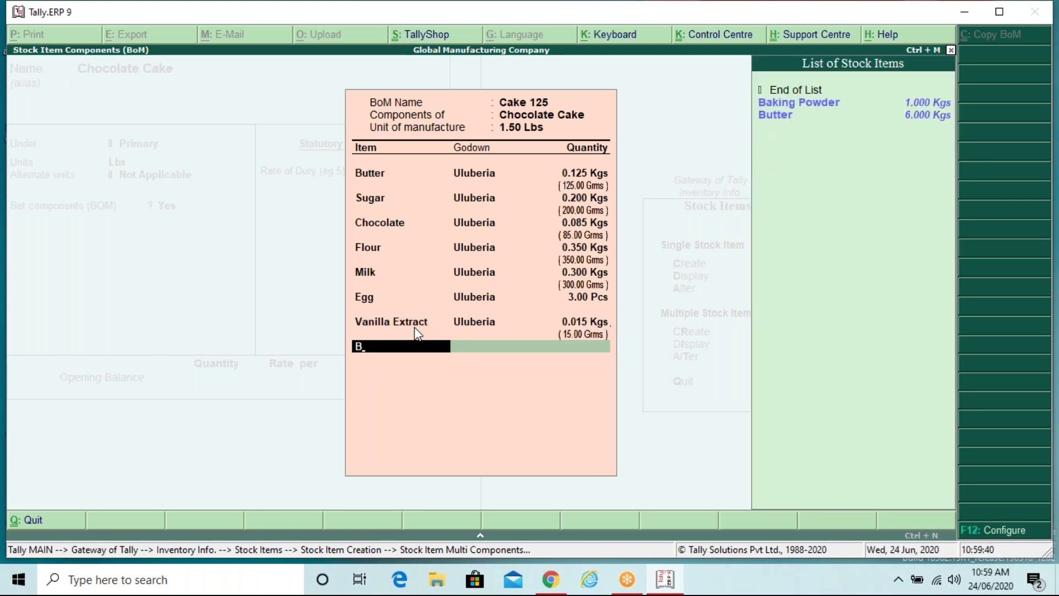
pyautogui.press('Down')
pyautogui.press('Return')
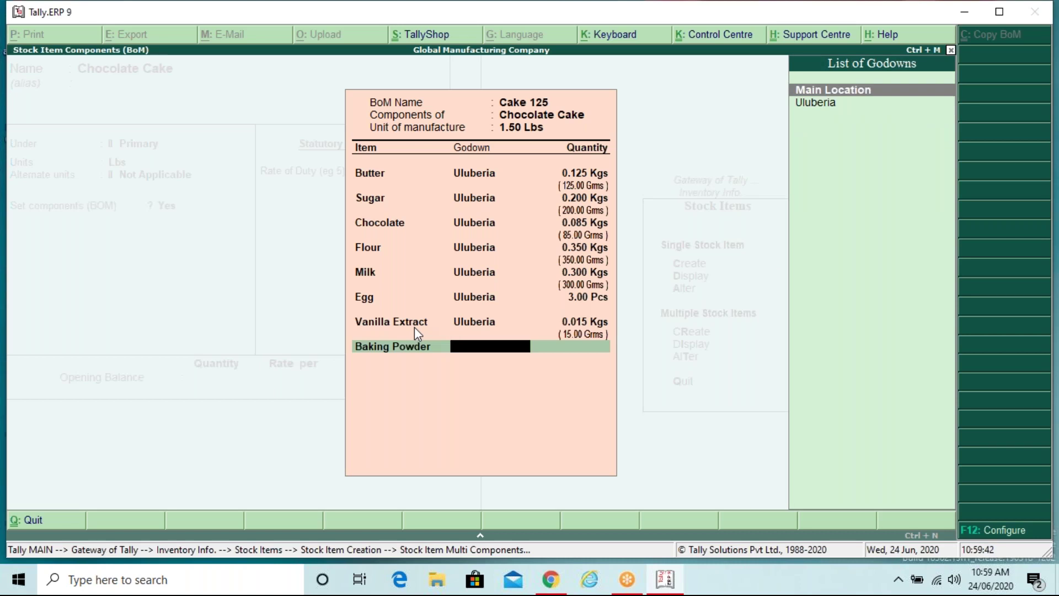
pyautogui.press('Return')
pyautogui.write('12')
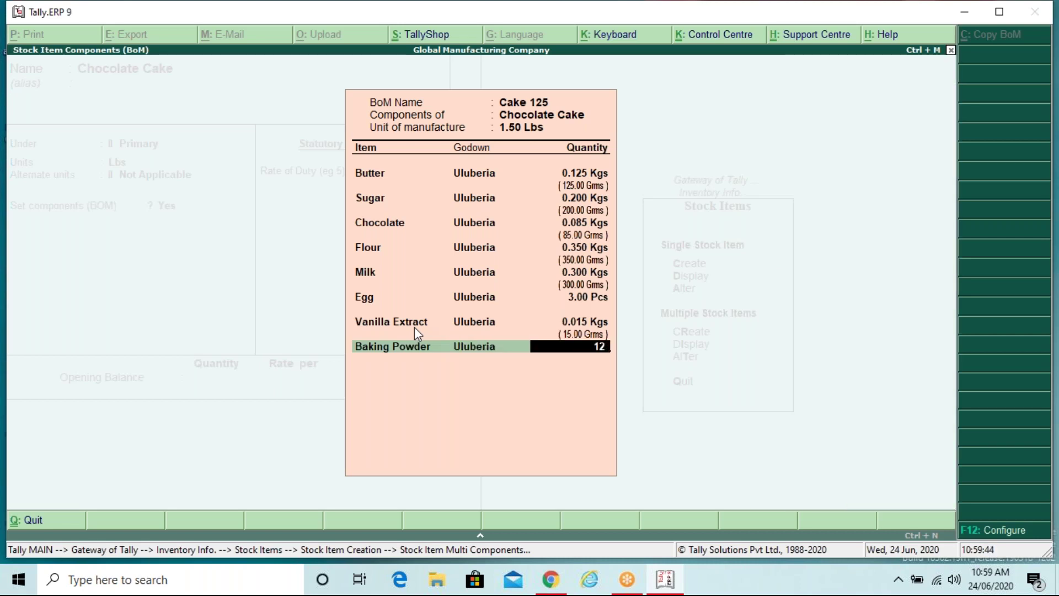
pyautogui.write(' grms')
pyautogui.press('Return')
# - Add Salt from the Uluberia godown to the Cake 125 BOM with a quantity of 10 Grms
pyautogui.write('sa')
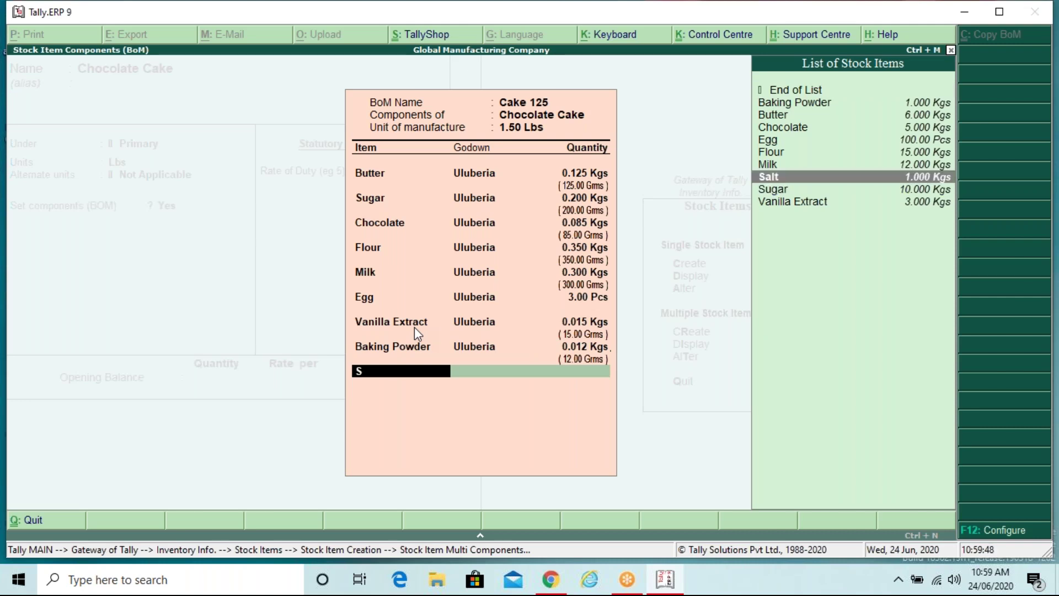
pyautogui.press('Return')
pyautogui.press('Down')
pyautogui.press('Return')
pyautogui.write('10 g')
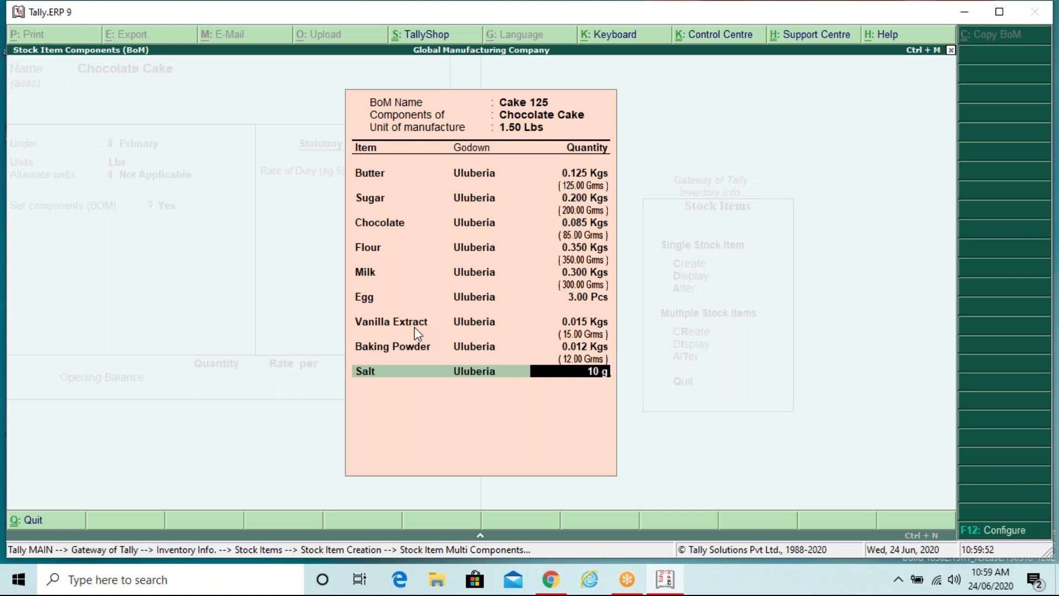
pyautogui.write('rms')
pyautogui.press('Return')
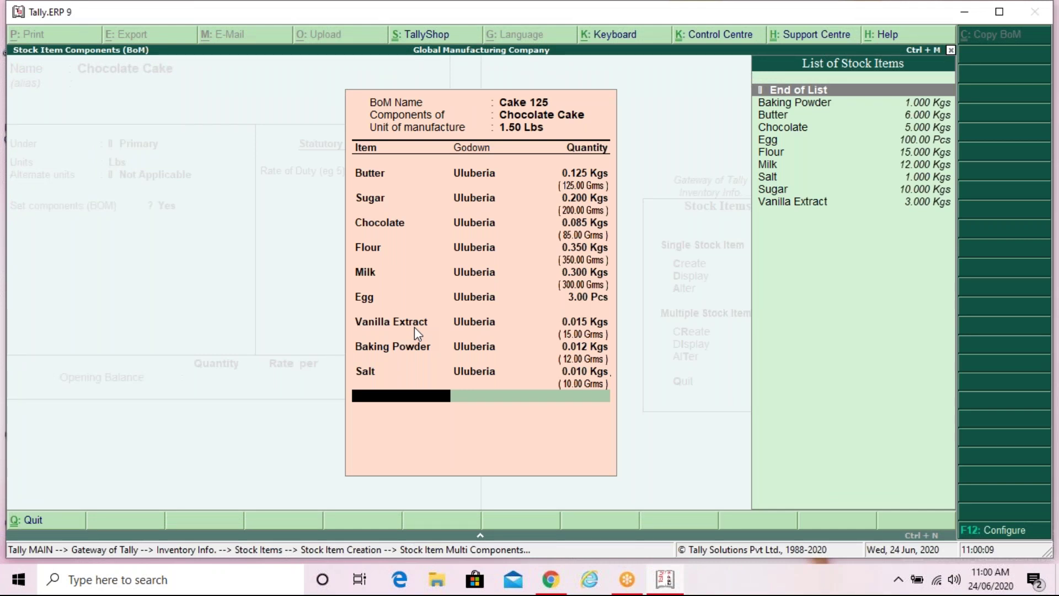
# - Finish the Cake 125 component list and save the Chocolate Cake stock item without a duty rate or opening balance
pyautogui.press('Return')
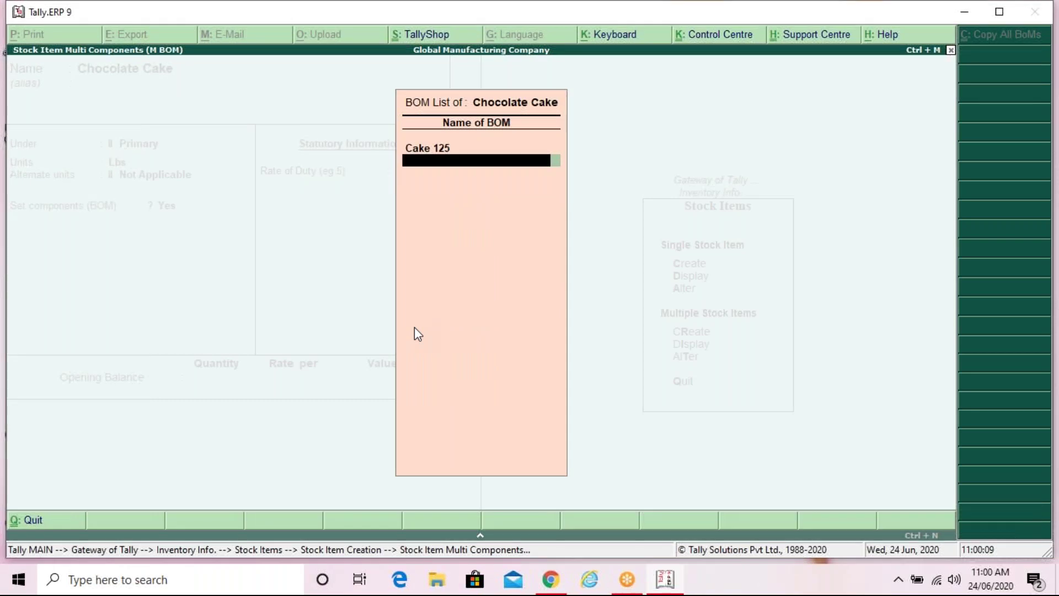
pyautogui.press('Return')
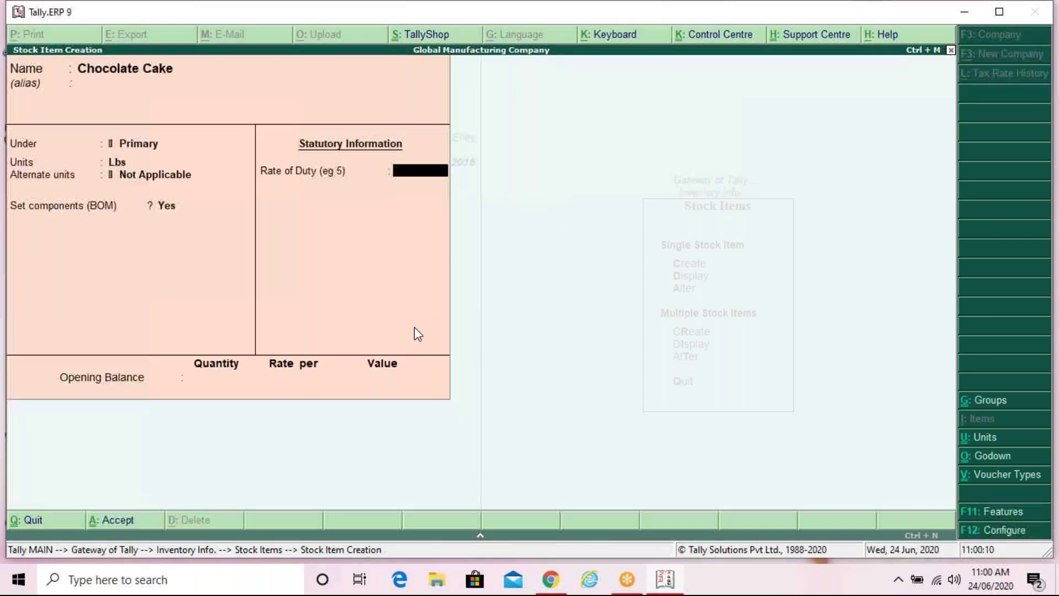
pyautogui.press('Return')
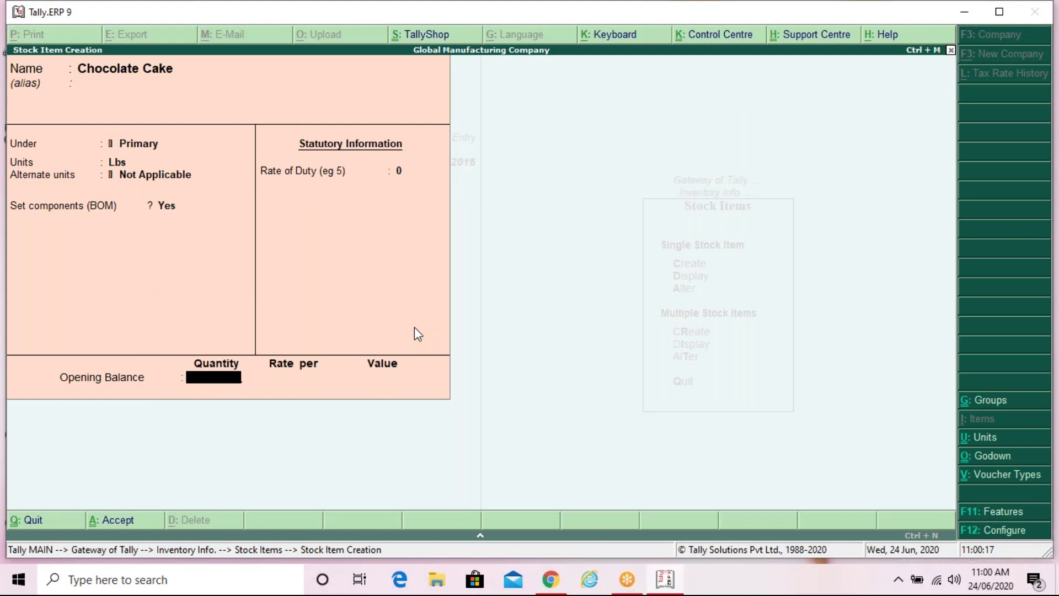
pyautogui.press('Return')
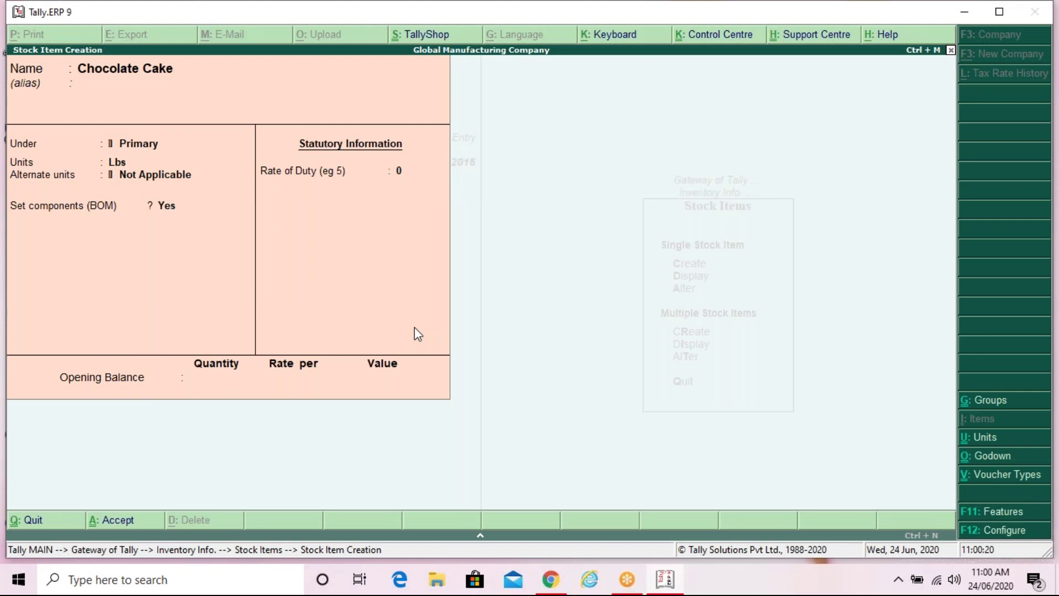
pyautogui.press('Return')
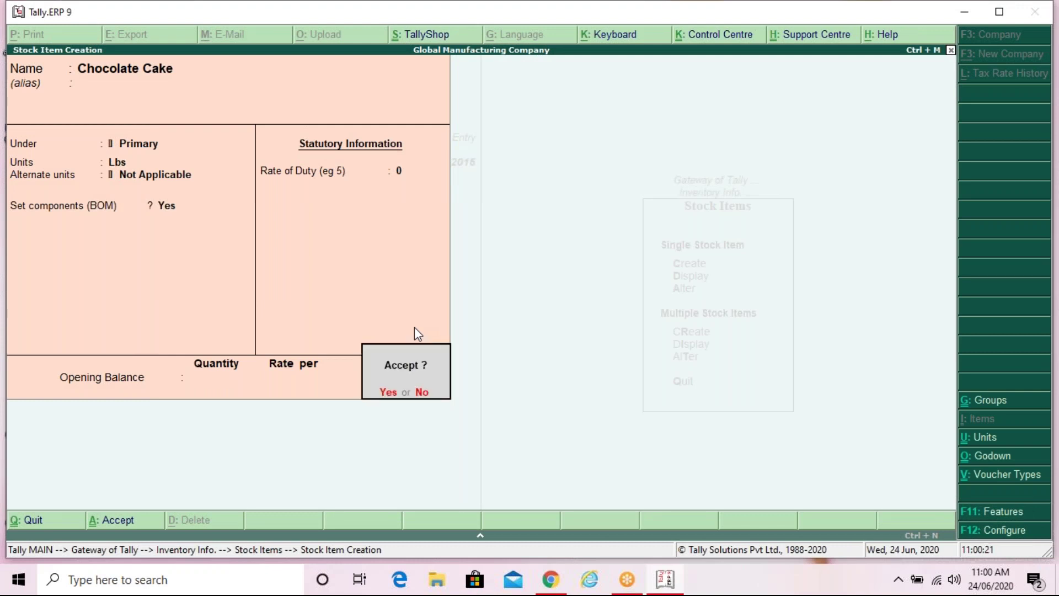
pyautogui.press('Return')
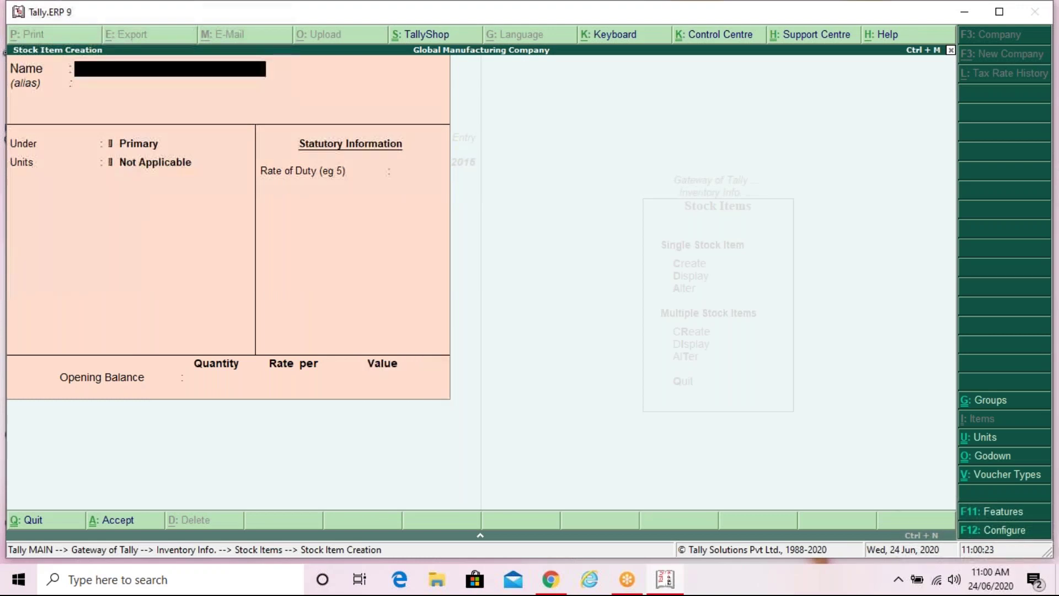
# - Quit stock item creation and return to the Gateway of Tally
pyautogui.press('Escape')
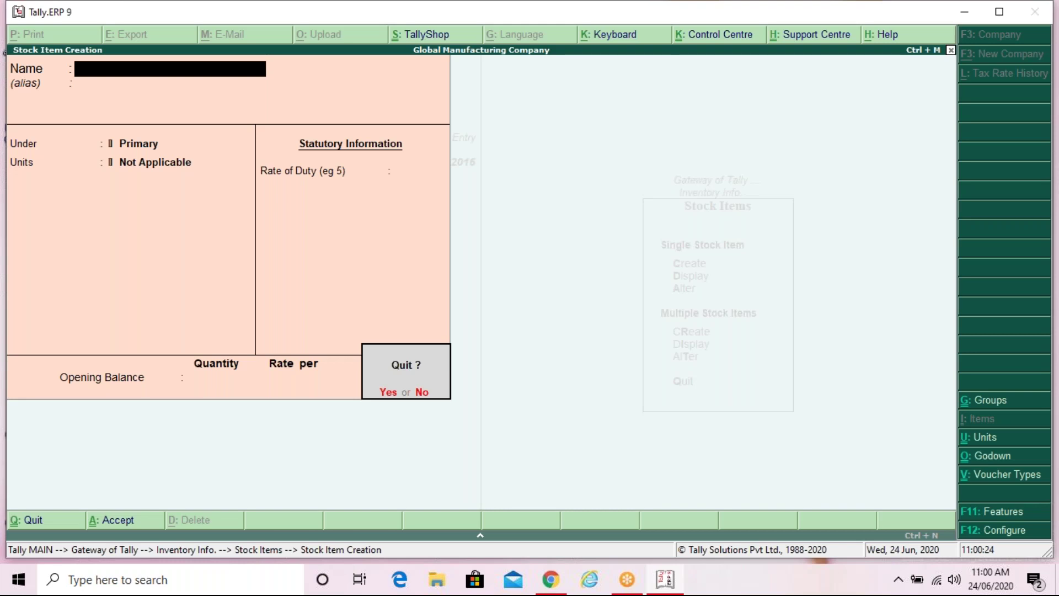
pyautogui.press('Return')
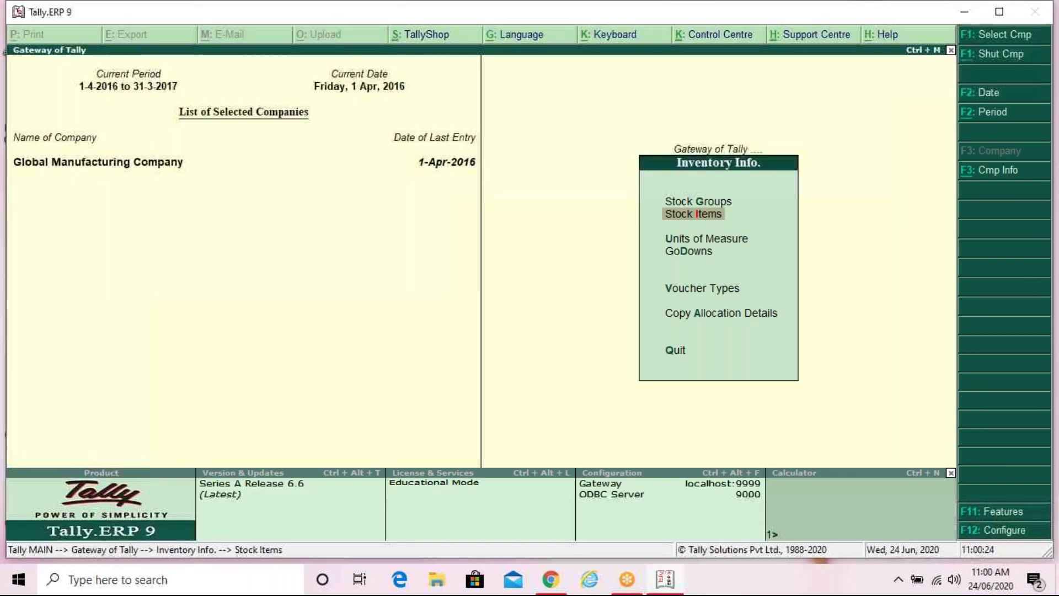
pyautogui.press('Escape')
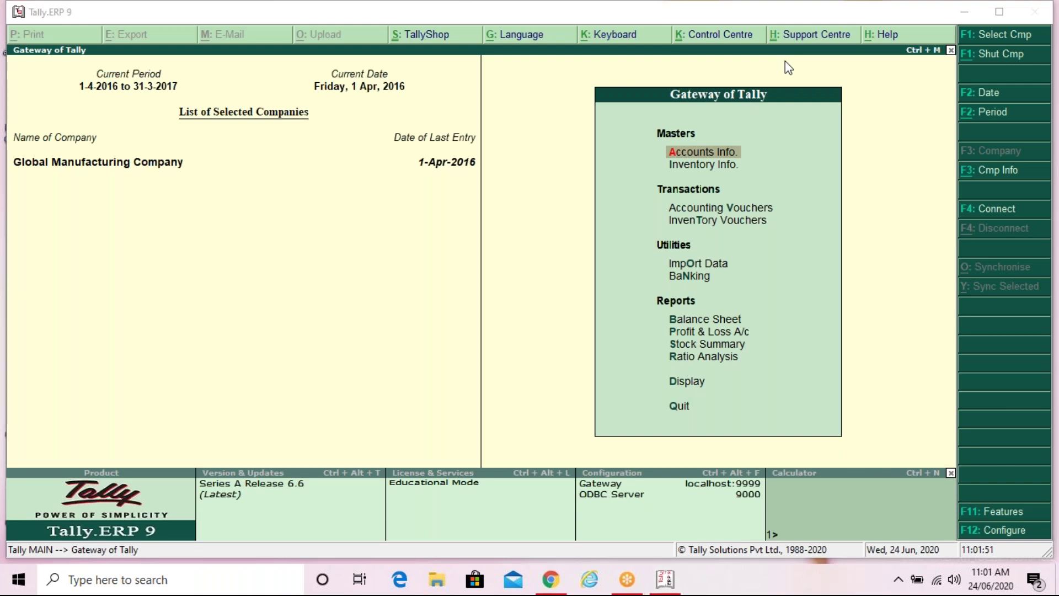
pyautogui.click(468, 288)
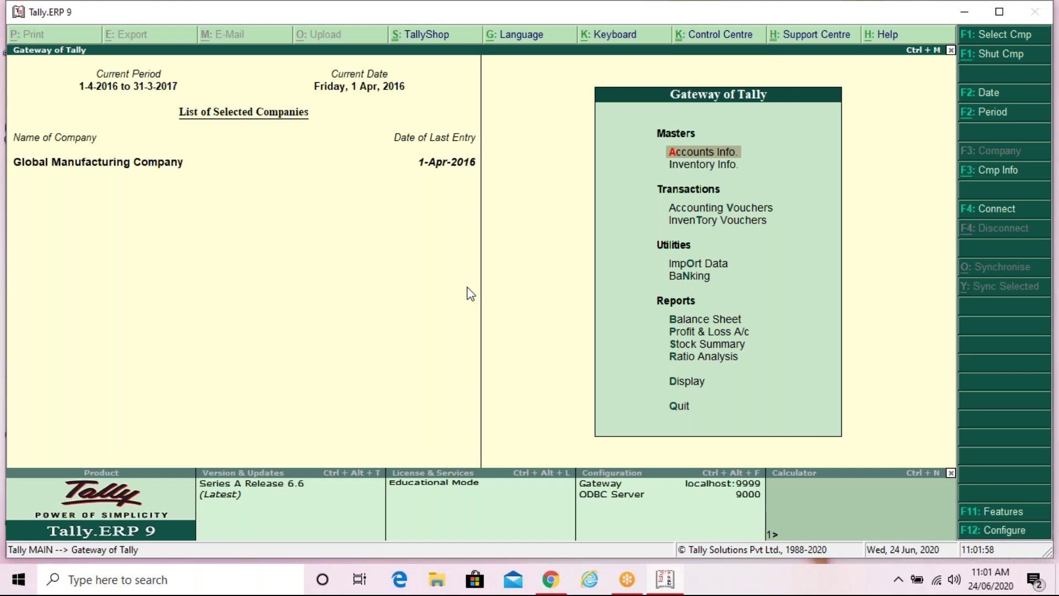
# - Look at the accounting voucher and inventory Stock Journal entry screens, returning to the Gateway of Tally without recording anything
pyautogui.press('Down')
pyautogui.press('Down')
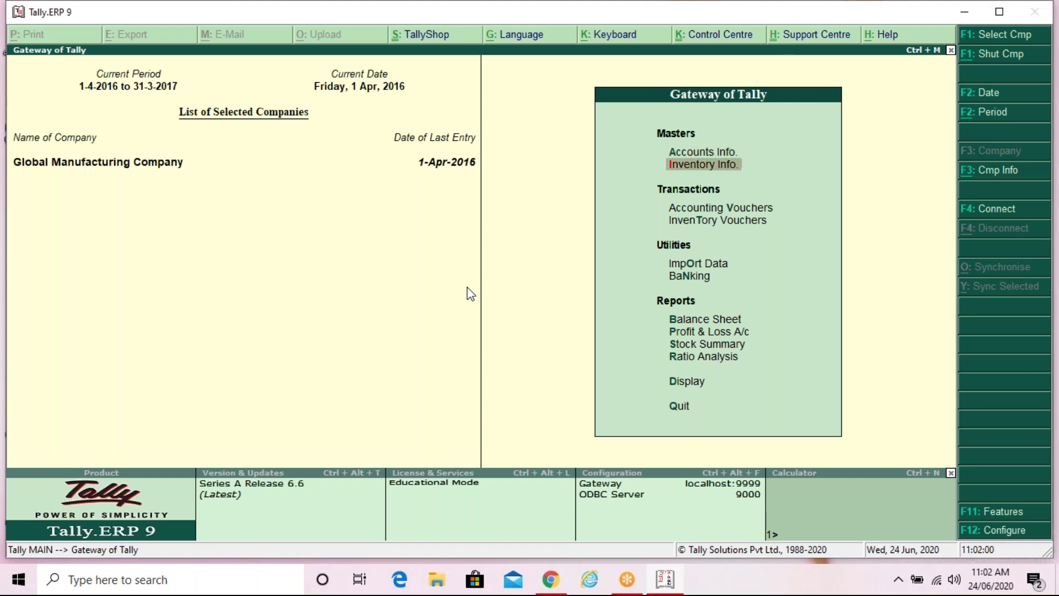
pyautogui.press('Return')
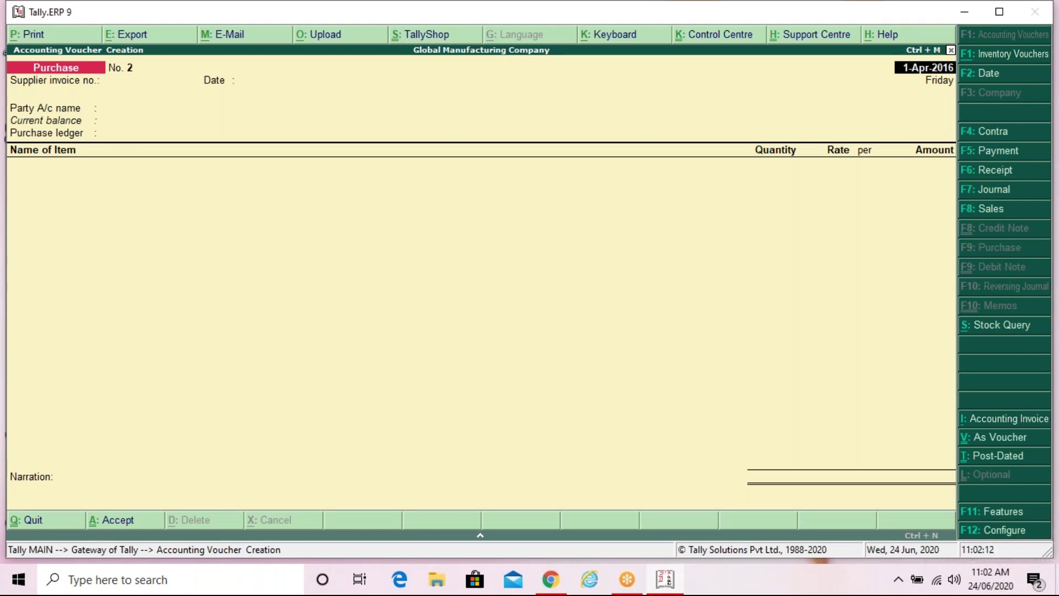
pyautogui.press('Escape')
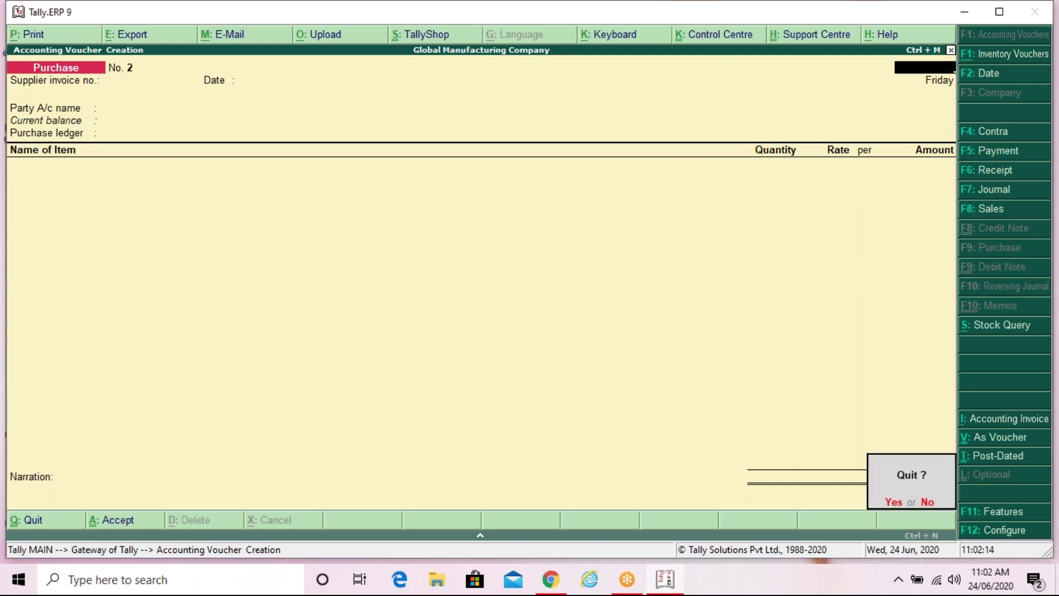
pyautogui.press('y')
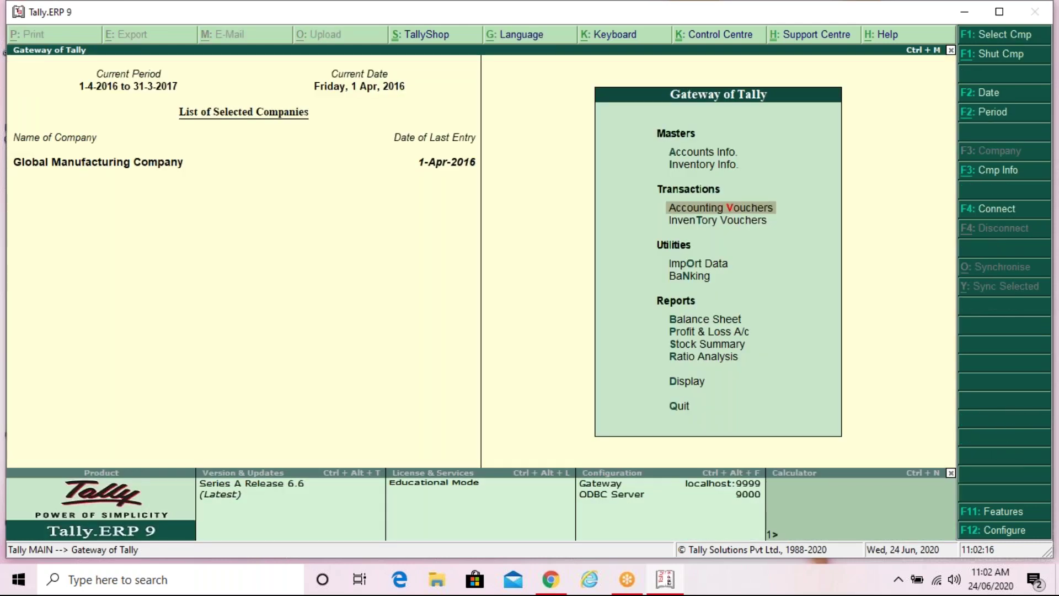
pyautogui.press('Down')
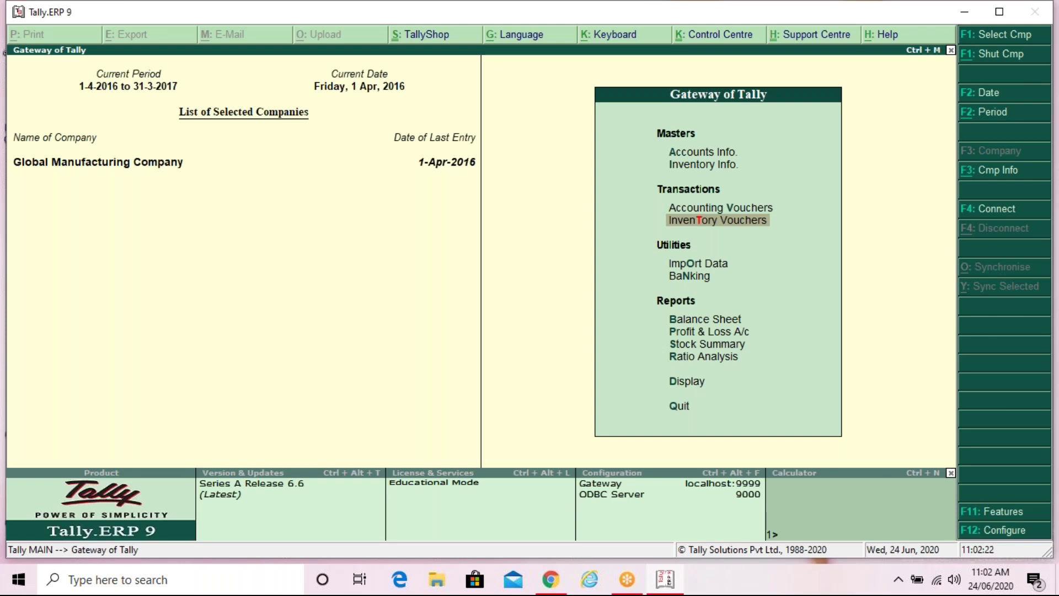
pyautogui.press('Return')
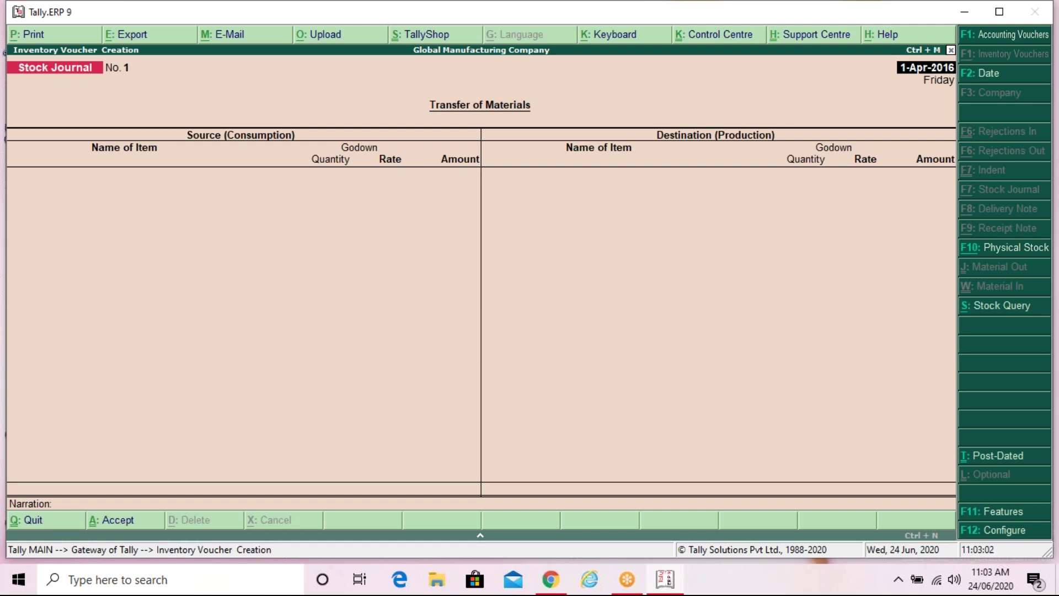
pyautogui.press('Escape')
pyautogui.press('Return')
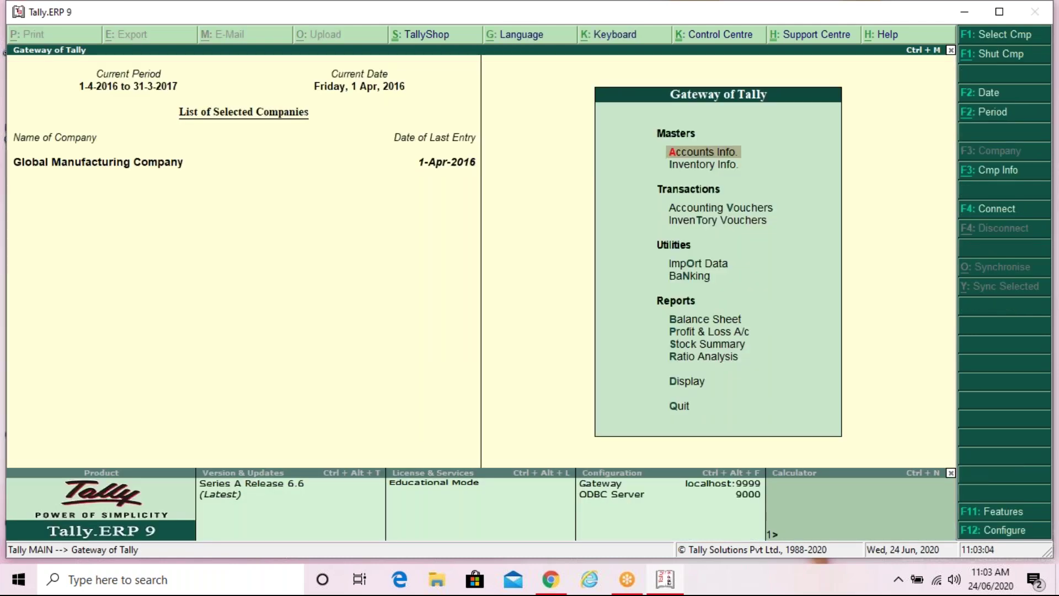
pyautogui.click(737, 20)
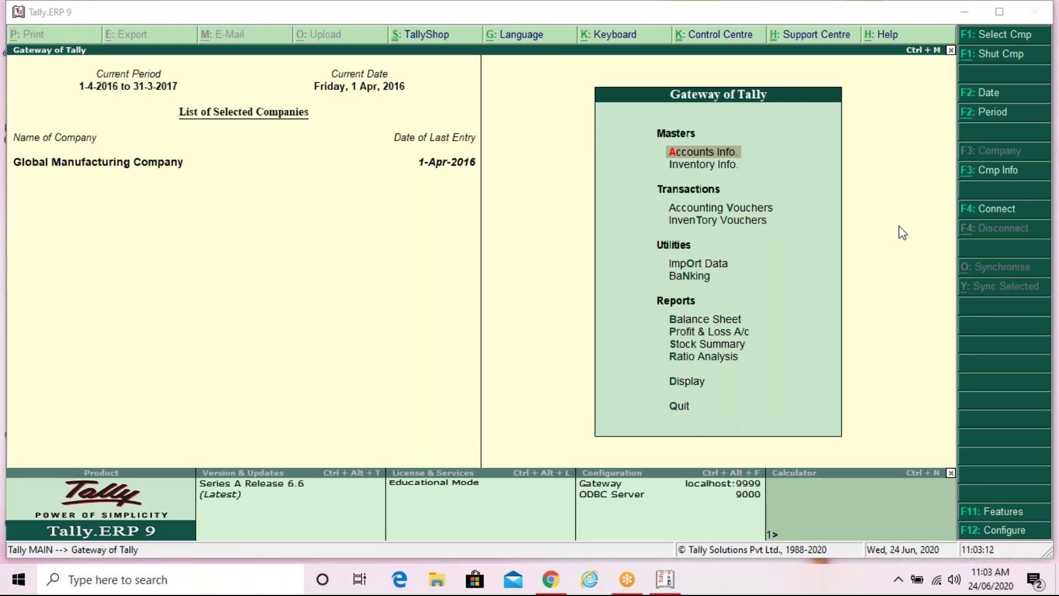
pyautogui.click(499, 211)
pyautogui.press('Down')
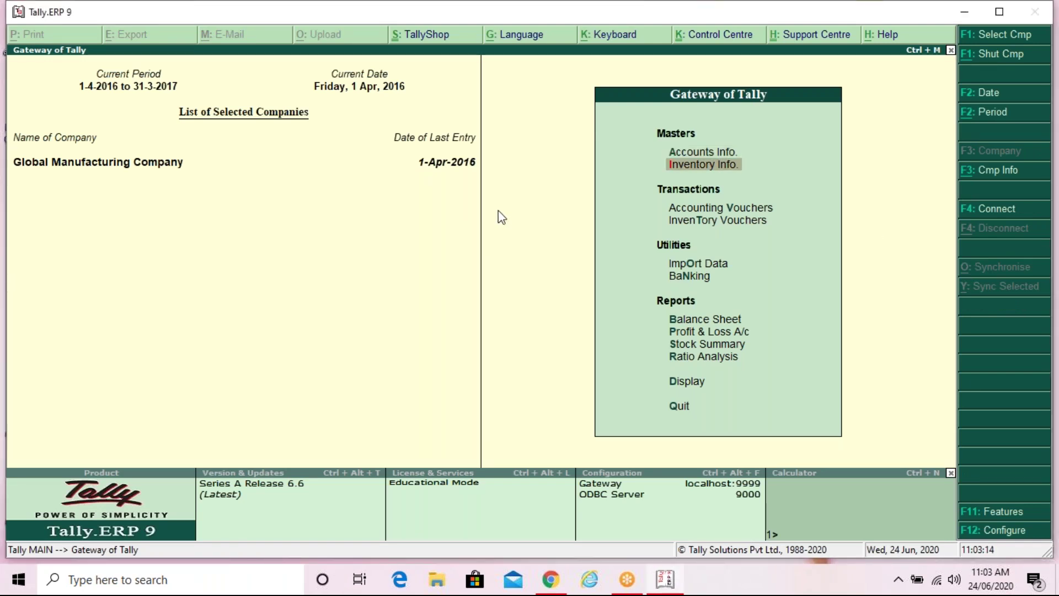
pyautogui.press('Up')
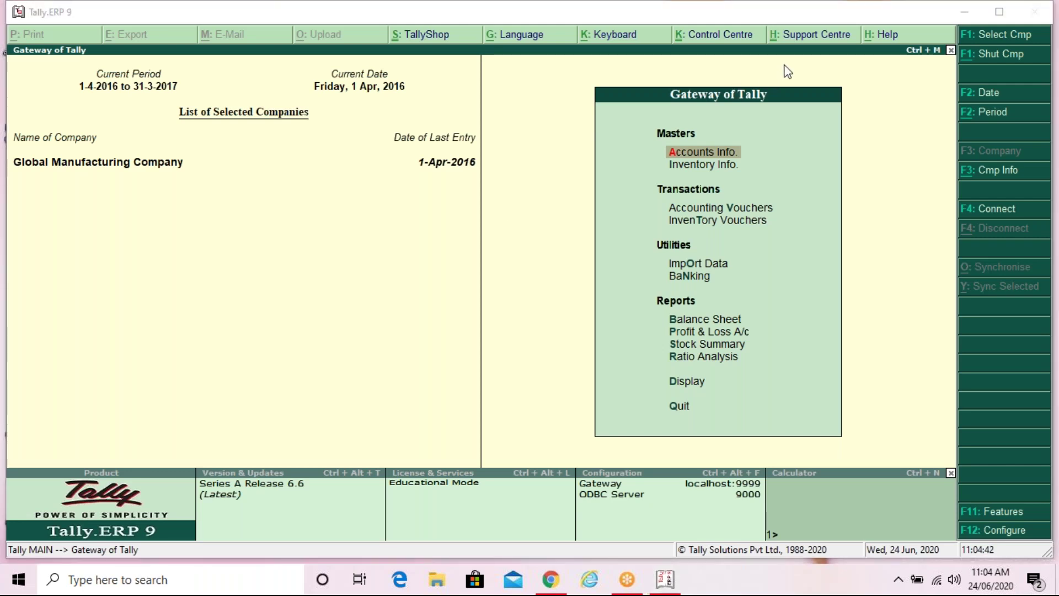
pyautogui.click(440, 270)
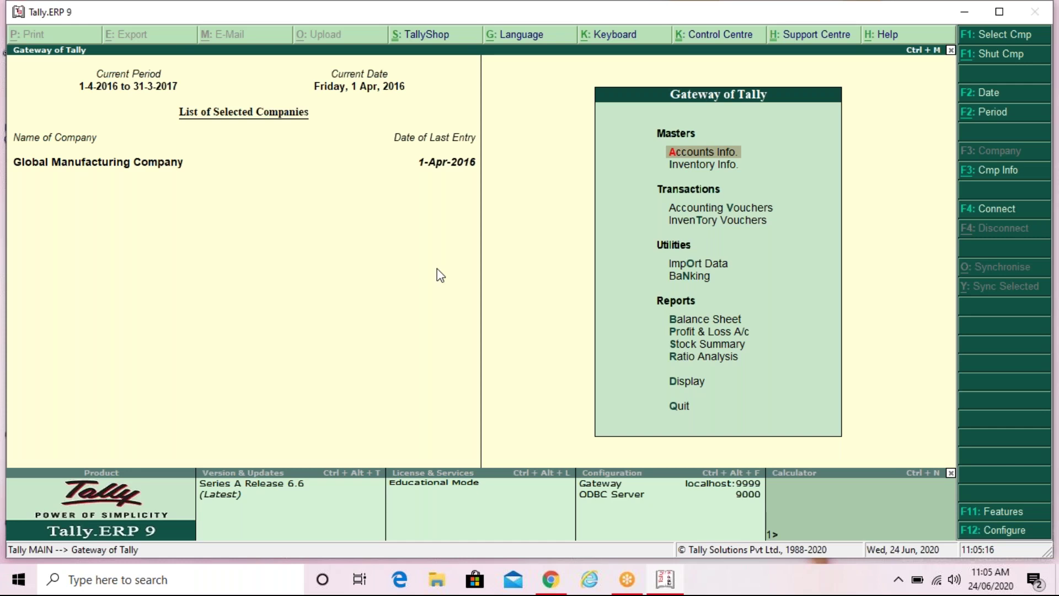
# - Start creating a new voucher type named Manufacturing Journal, leaving its alias blank
pyautogui.press('Return')
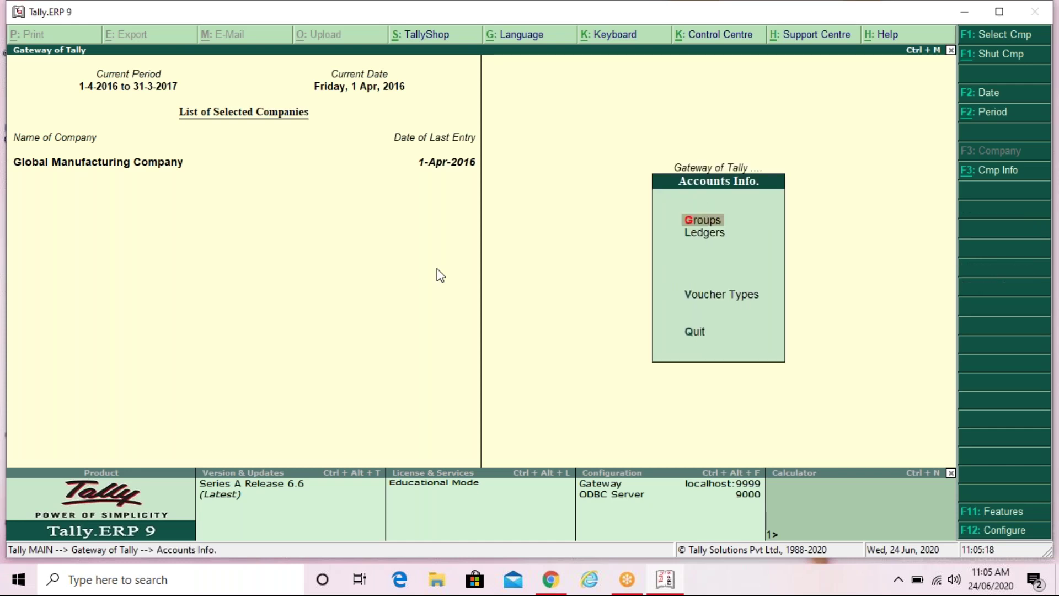
pyautogui.press('Down')
pyautogui.press('Down')
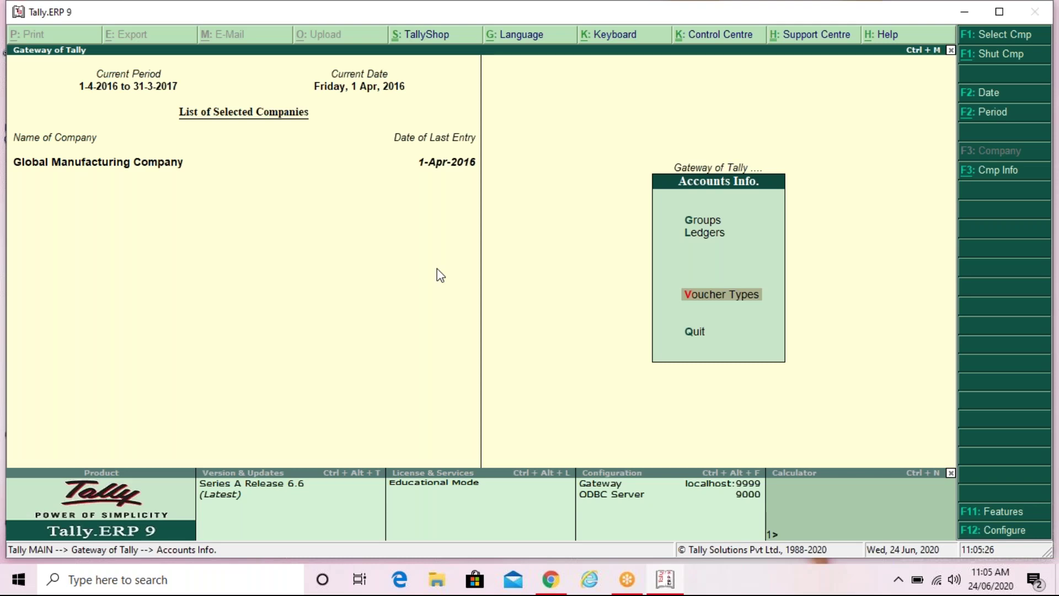
pyautogui.press('Return')
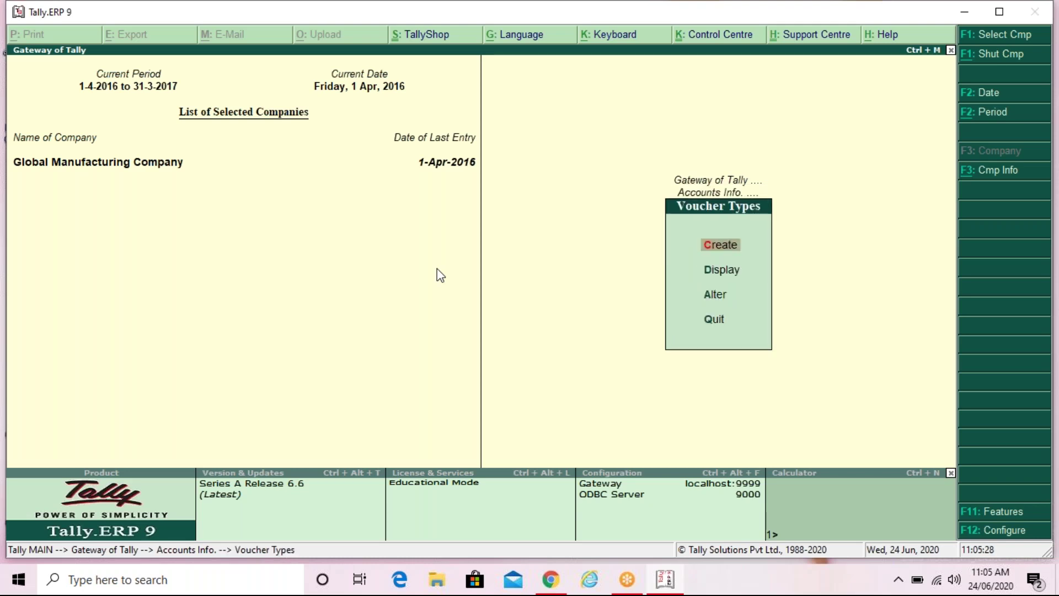
pyautogui.press('Return')
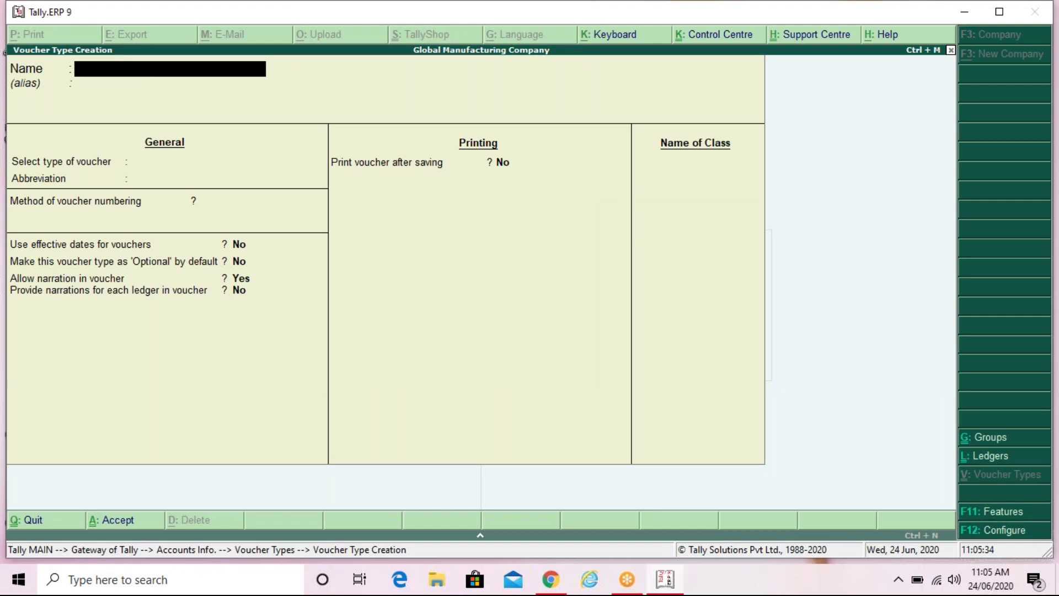
pyautogui.write('Manufacturi')
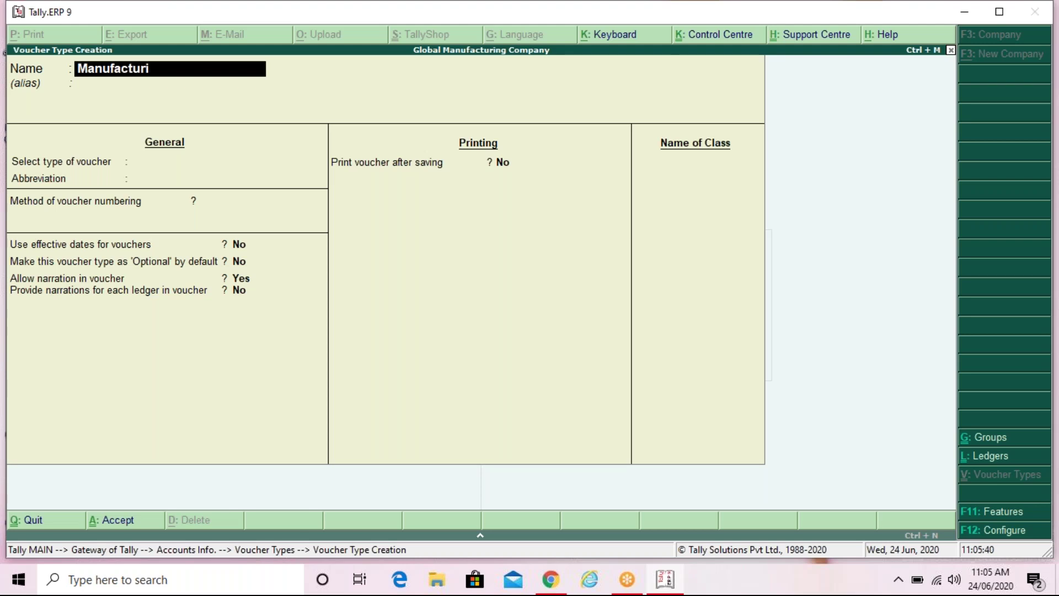
pyautogui.write('ng Journal')
pyautogui.press('Return')
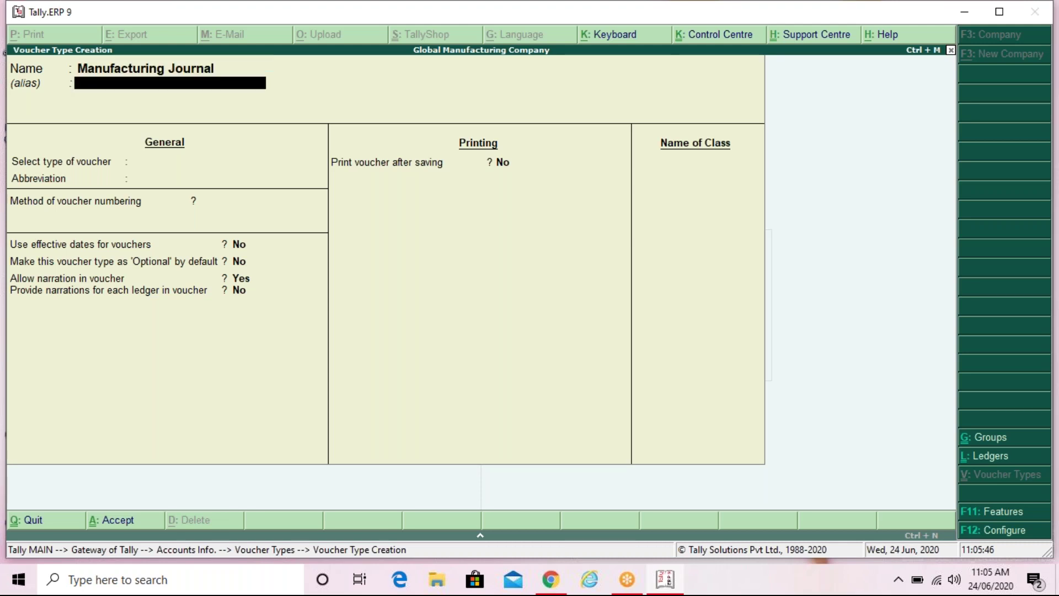
pyautogui.press('Return')
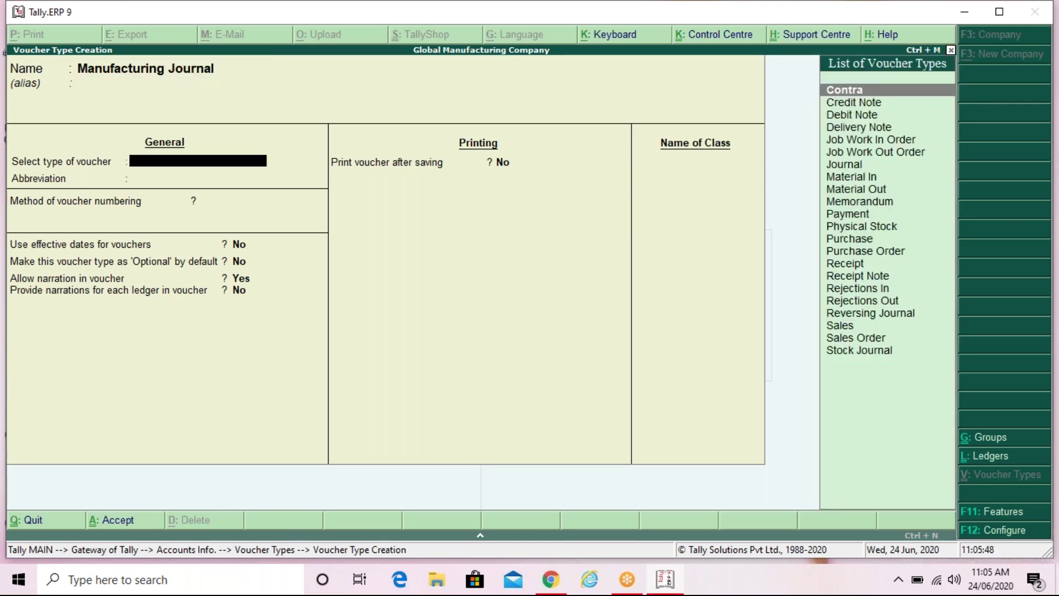
# - Base the voucher type on Stock Journal, accepting the Stk Jrnl abbreviation, automatic numbering and the default date, optional and narration settings
pyautogui.write('S')
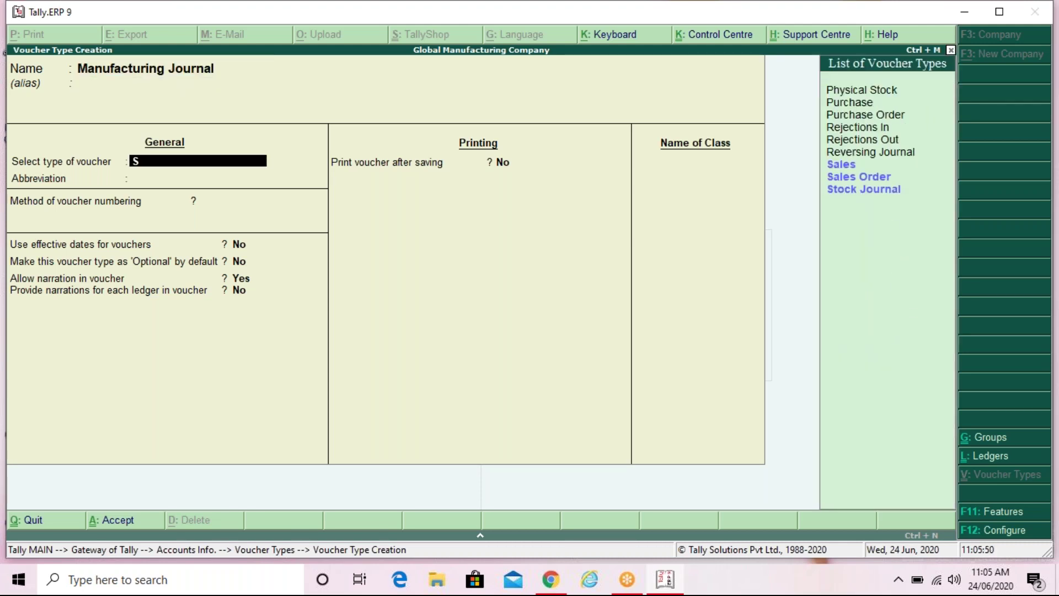
pyautogui.write('t')
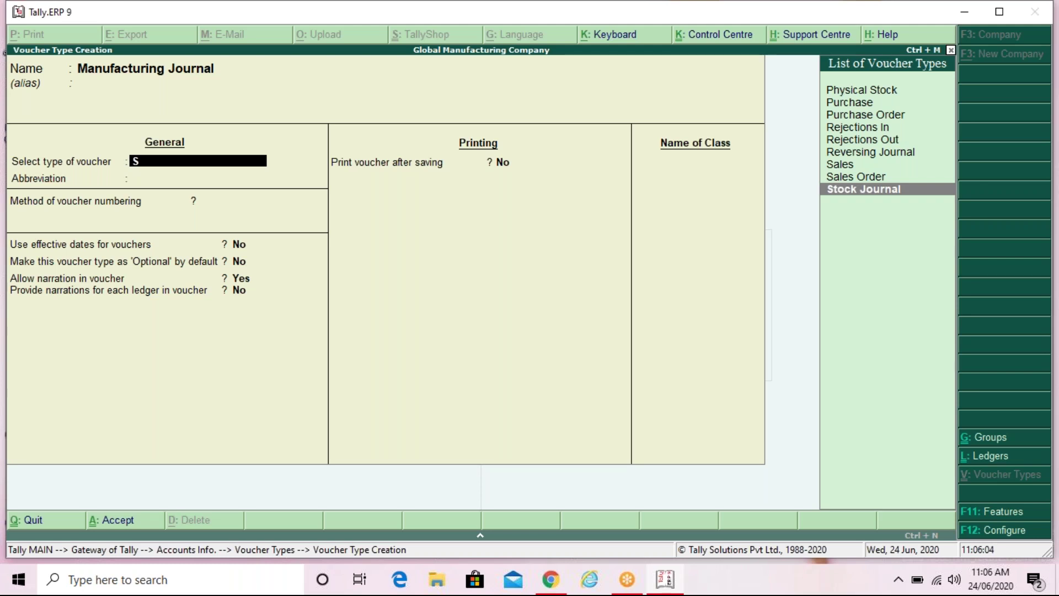
pyautogui.press('Return')
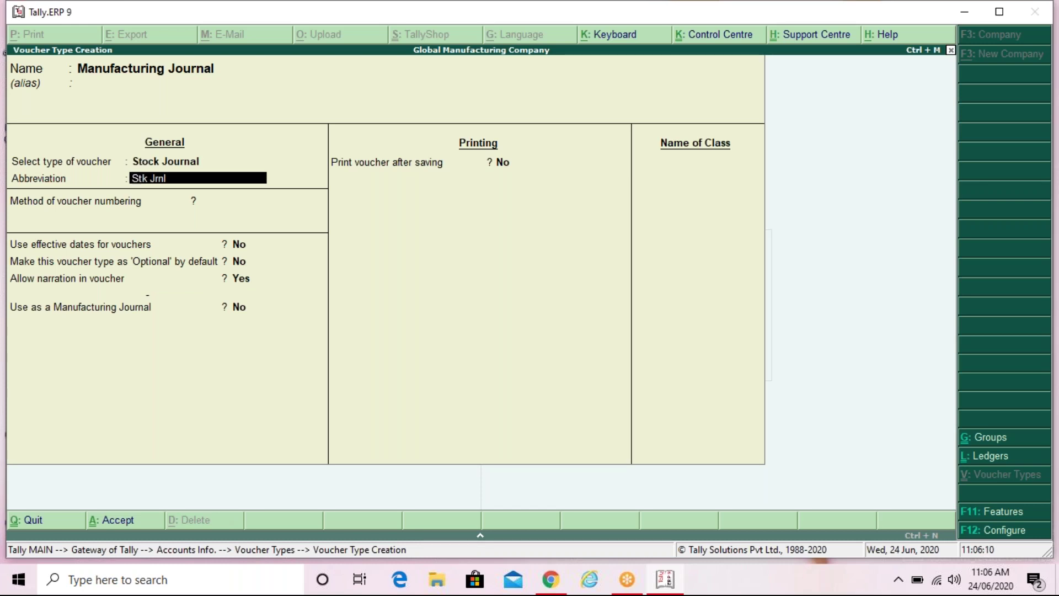
pyautogui.press('Return')
pyautogui.press('Return')
pyautogui.press('Return')
pyautogui.press('Return')
pyautogui.press('Return')
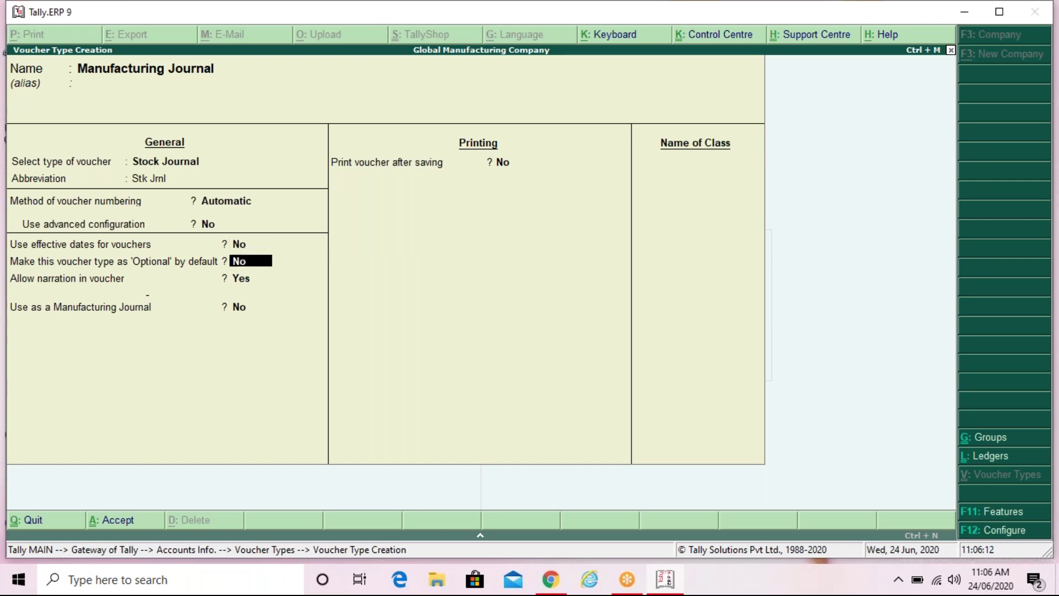
pyautogui.press('Return')
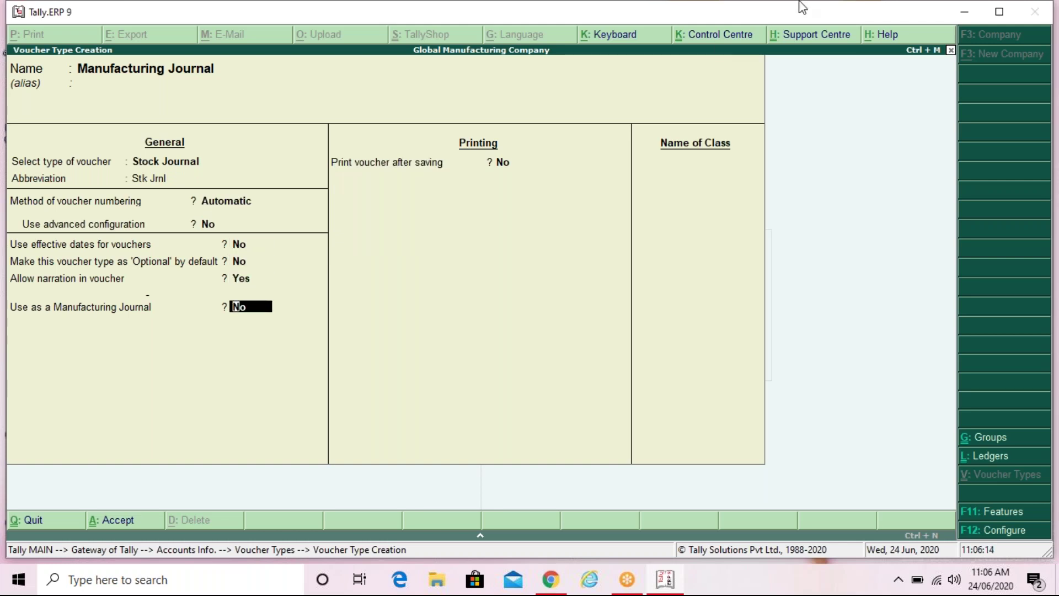
# - Set the voucher type's Use as a Manufacturing Journal option to Yes
pyautogui.click(737, 21)
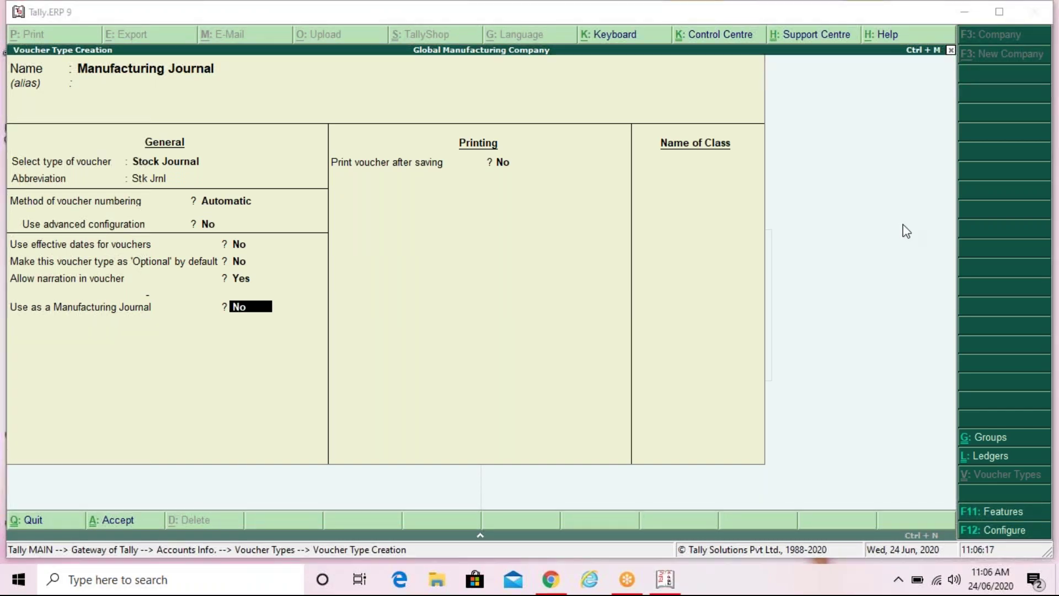
pyautogui.click(264, 313)
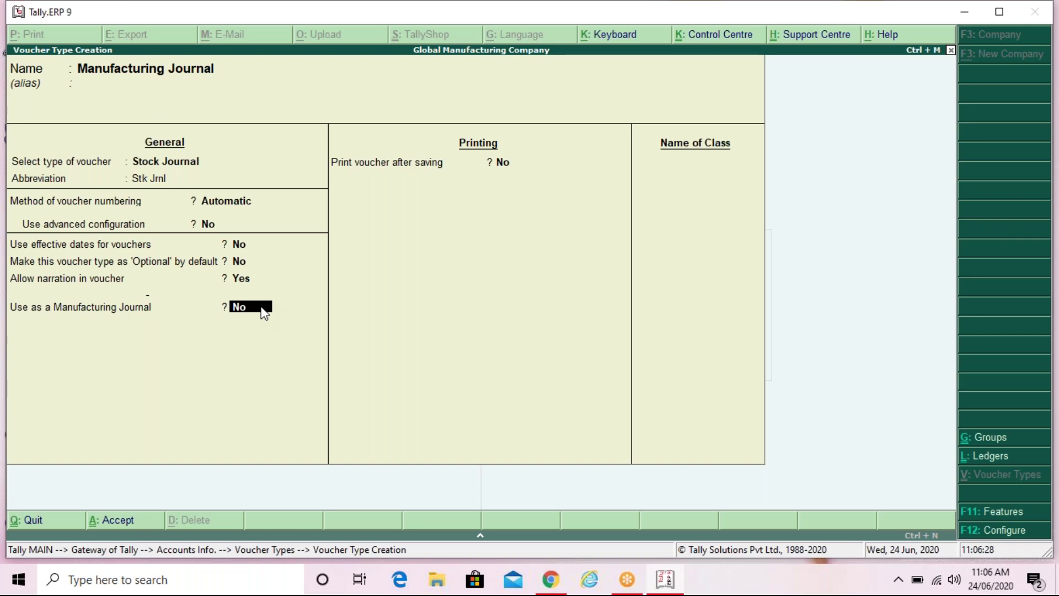
pyautogui.write('y')
pyautogui.press('Return')
# - Review the new voucher type's settings from its name through to the Use as a Manufacturing Journal option
pyautogui.press('Up')
pyautogui.press('Up')
pyautogui.press('Up')
pyautogui.press('Up')
pyautogui.press('Up')
pyautogui.press('Up')
pyautogui.press('Up')
pyautogui.press('Up')
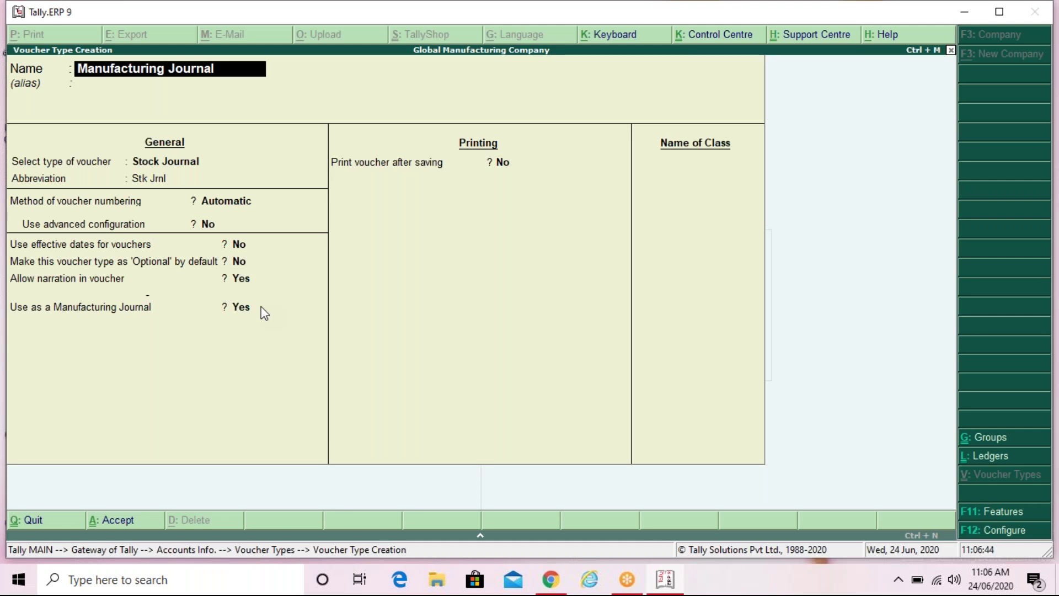
pyautogui.press('Return')
pyautogui.press('Return')
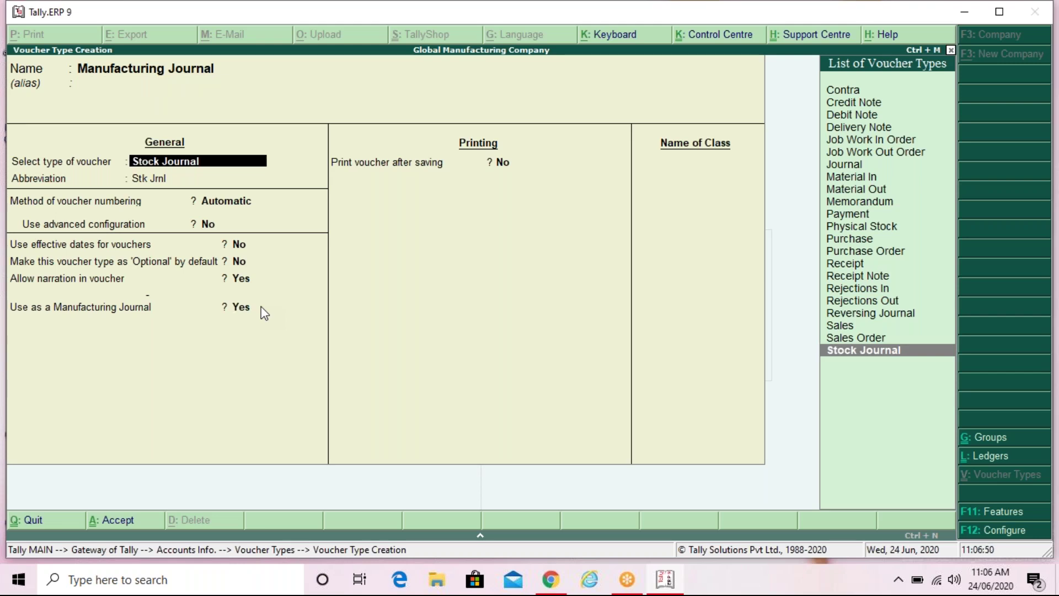
pyautogui.press('Return')
pyautogui.press('Return')
pyautogui.press('Return')
pyautogui.press('Return')
pyautogui.press('Return')
pyautogui.press('Return')
pyautogui.press('Return')
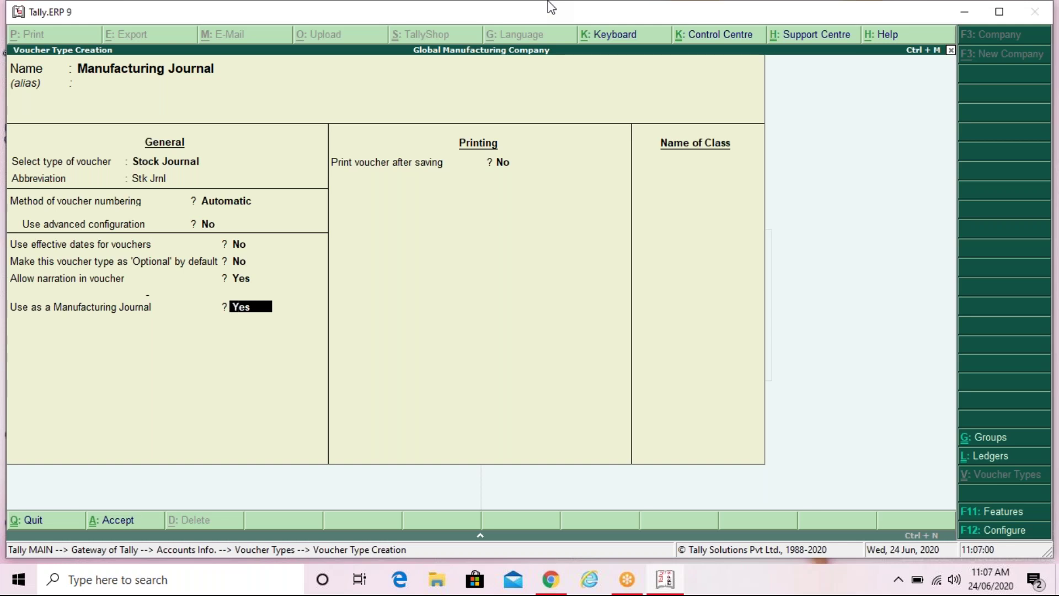
# - Save the Manufacturing Journal voucher type without printing after saving or a class name, and return to the Gateway of Tally
pyautogui.press('Return')
pyautogui.press('Return')
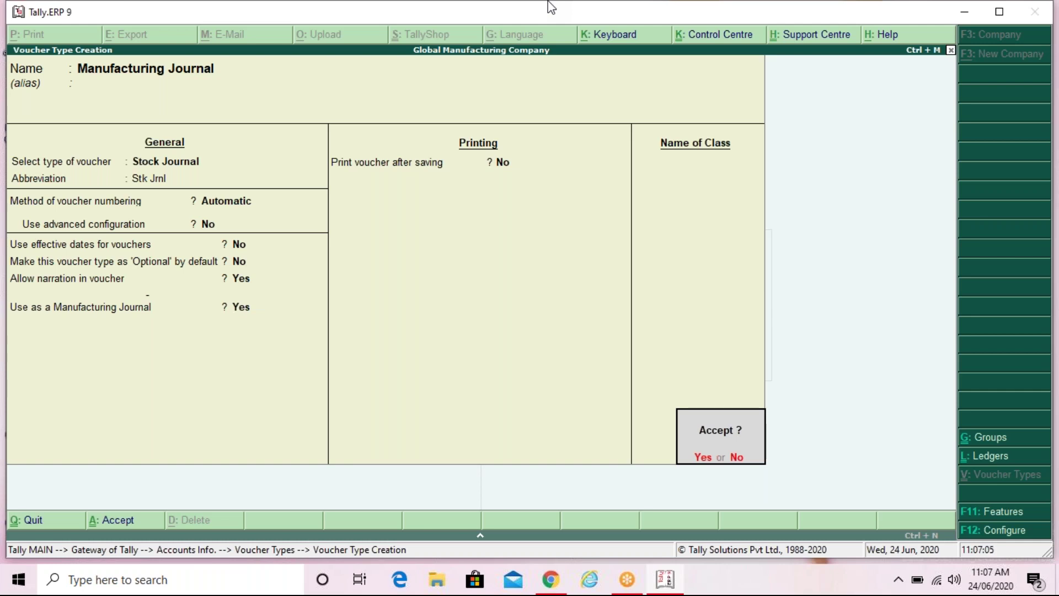
pyautogui.press('Return')
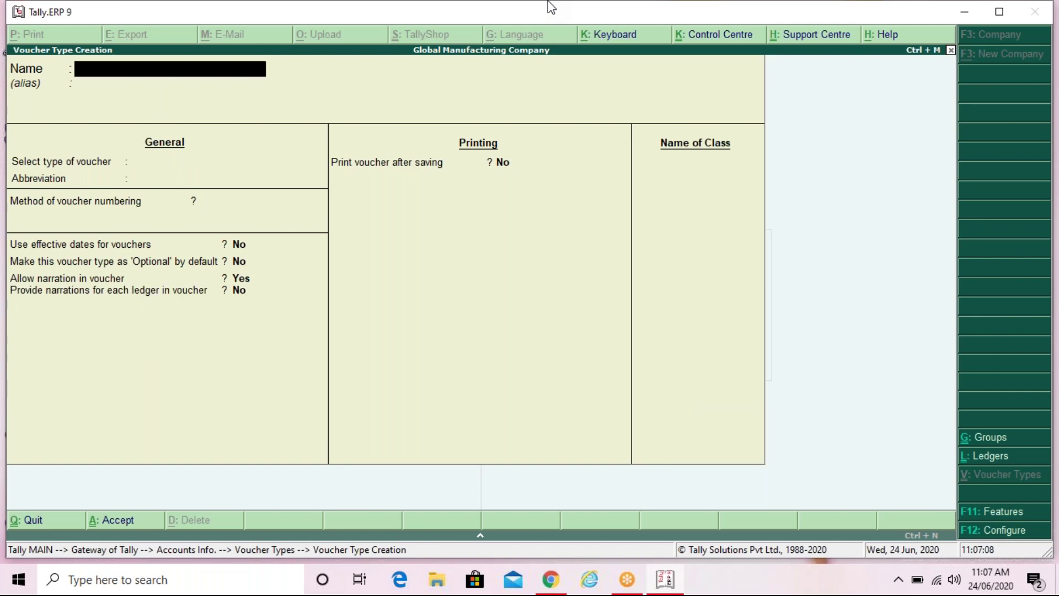
pyautogui.press('Escape')
pyautogui.press('Return')
pyautogui.press('Escape')
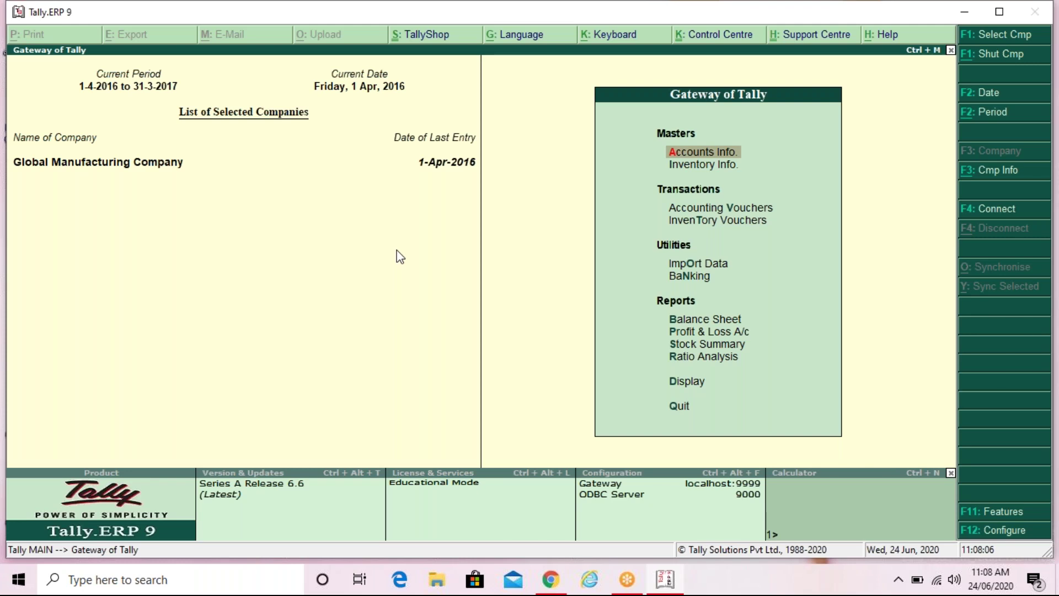
# - Open inventory voucher entry and choose Stock Journal from the available stock journal voucher types
pyautogui.press('Down')
pyautogui.press('Down')
pyautogui.press('Down')
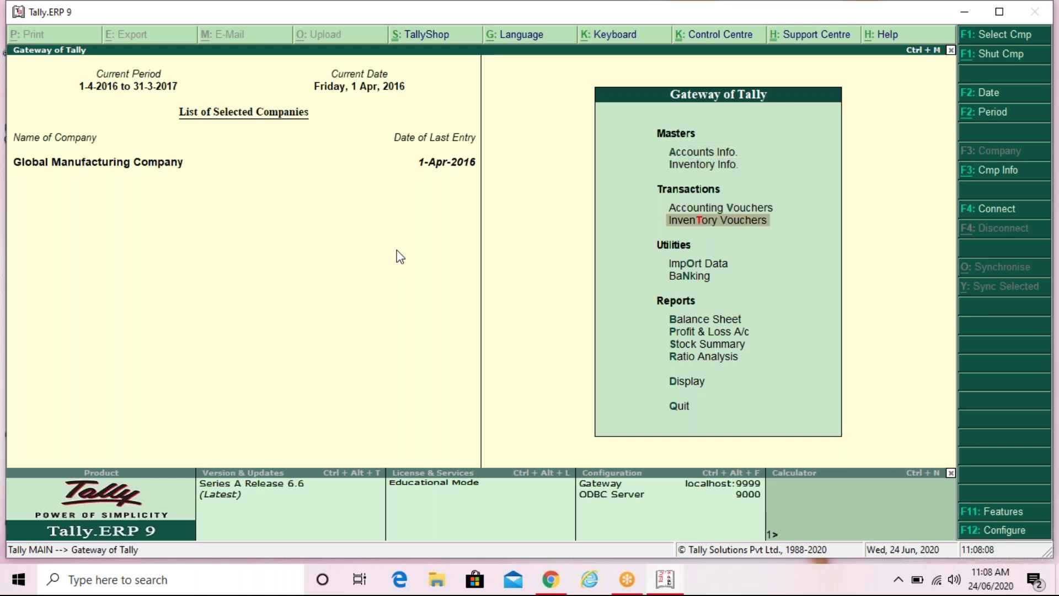
pyautogui.press('Return')
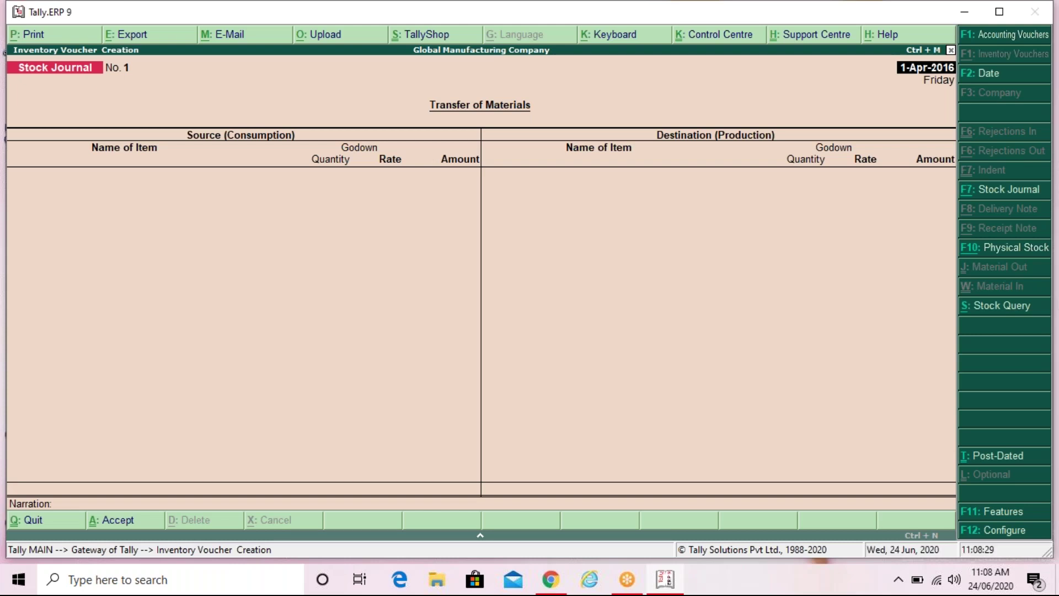
pyautogui.press('F7')
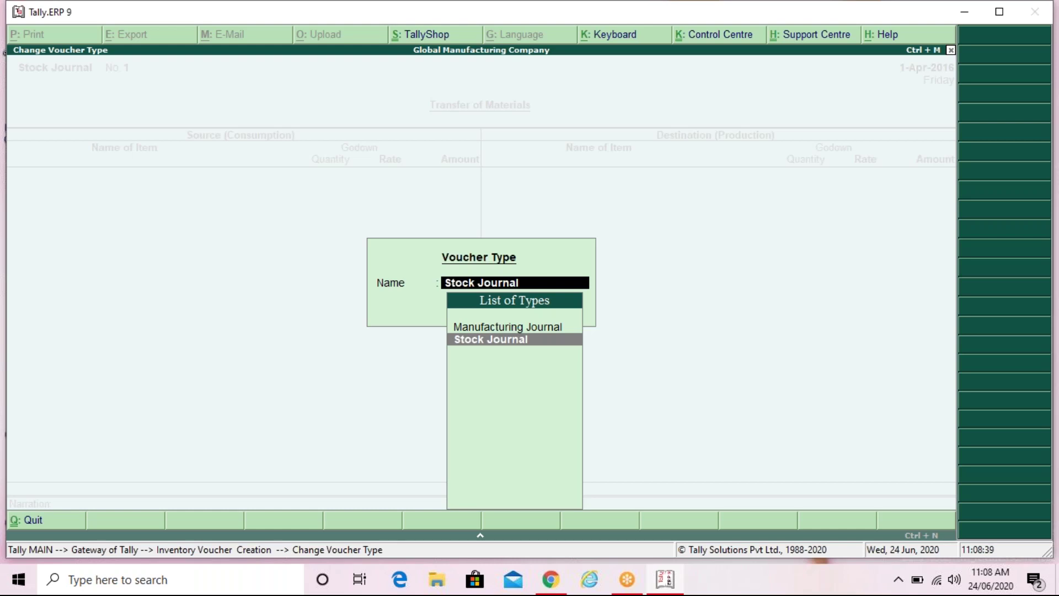
pyautogui.press('Return')
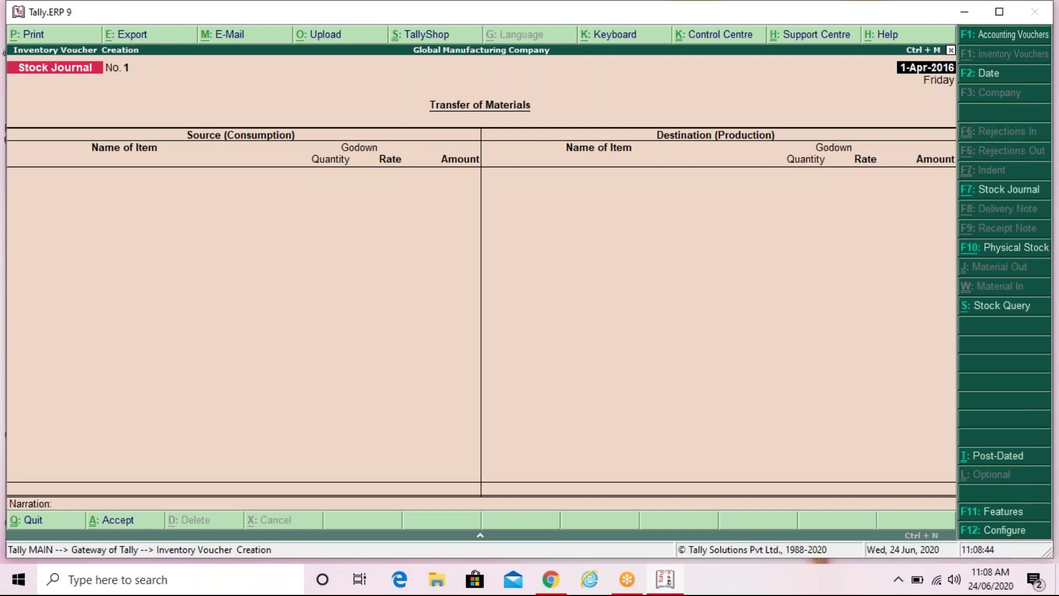
# - Change the inventory voucher type from Stock Journal to Manufacturing Journal
pyautogui.press('F7')
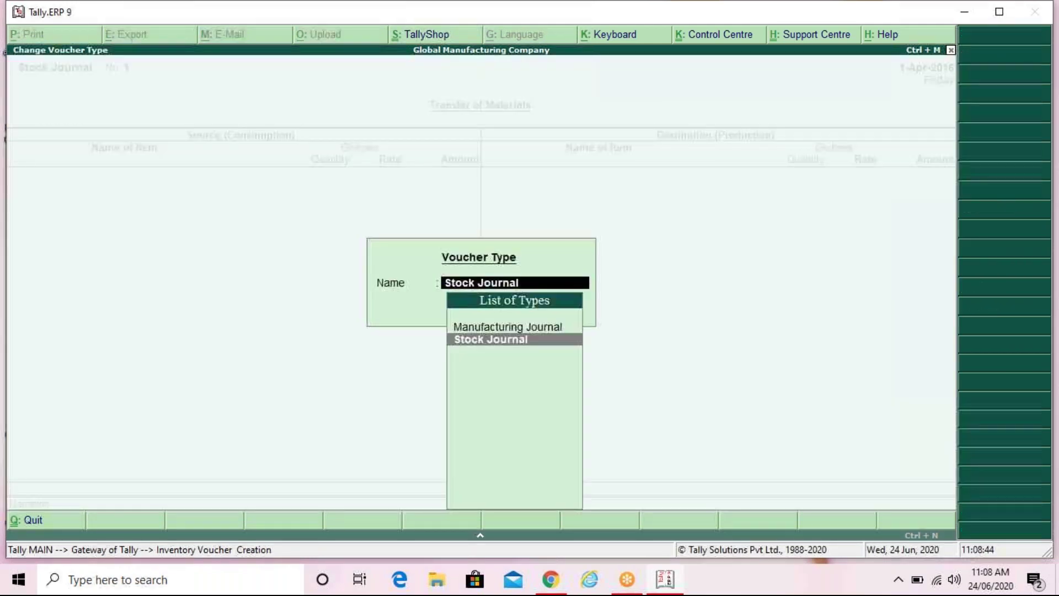
pyautogui.press('Up')
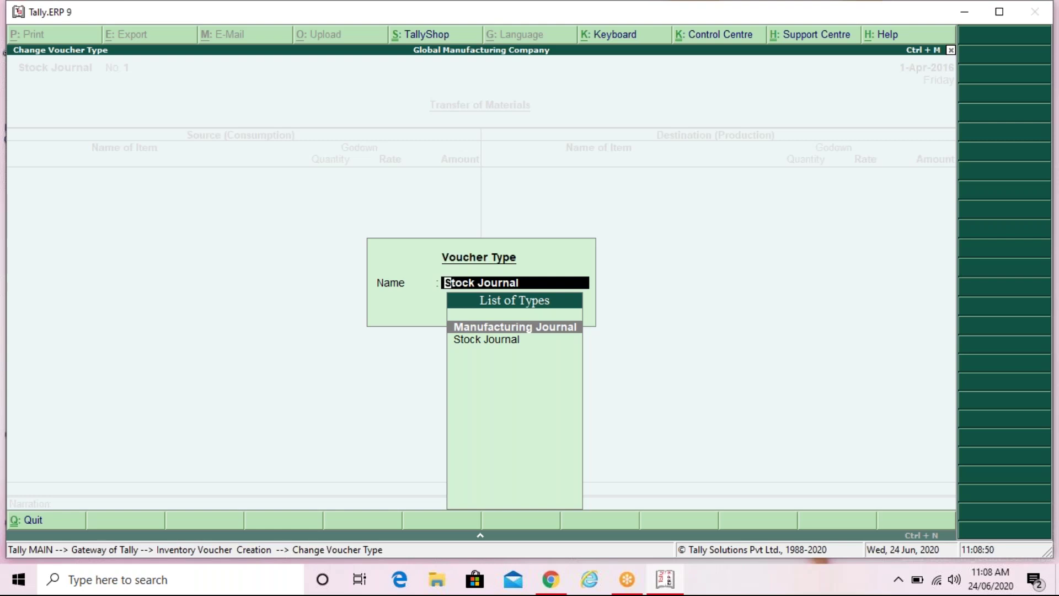
pyautogui.press('Return')
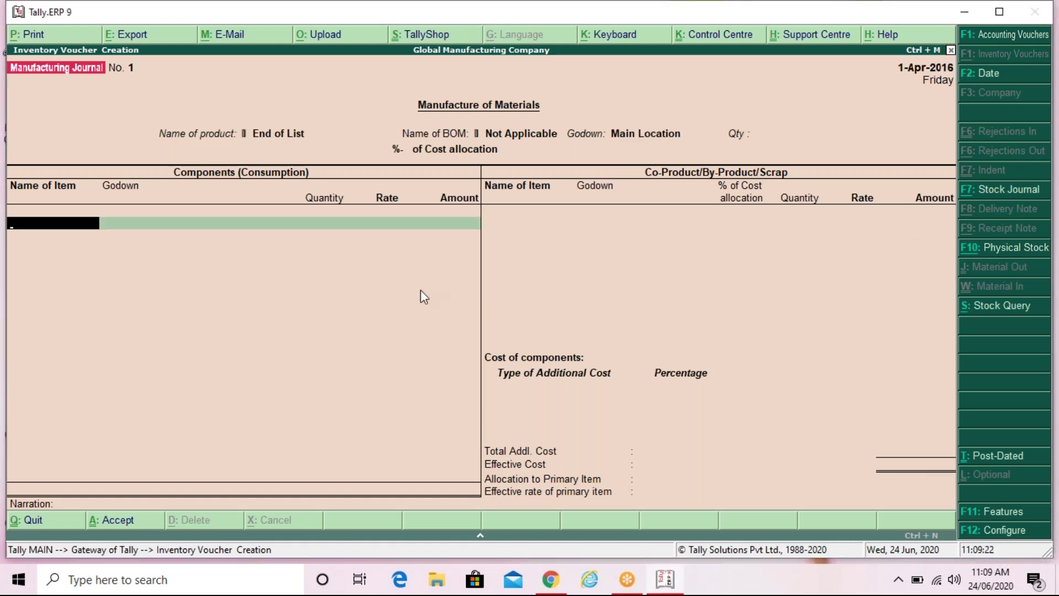
# - Quit the blank voucher and reopen inventory voucher entry with the Manufacturing Journal type
pyautogui.press('Escape')
pyautogui.press('Return')
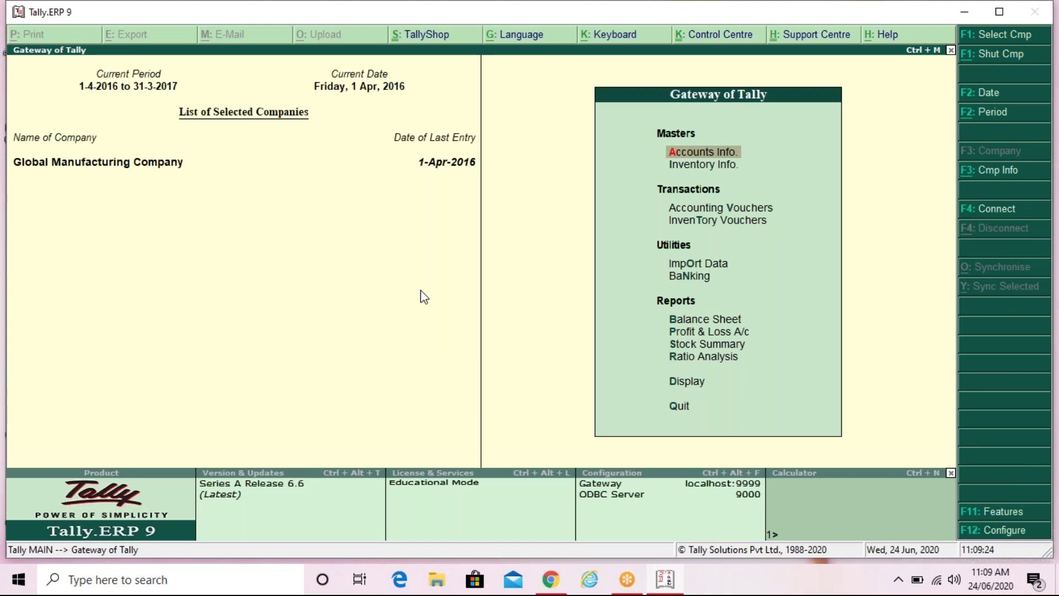
pyautogui.press('Down')
pyautogui.press('Down')
pyautogui.press('Down')
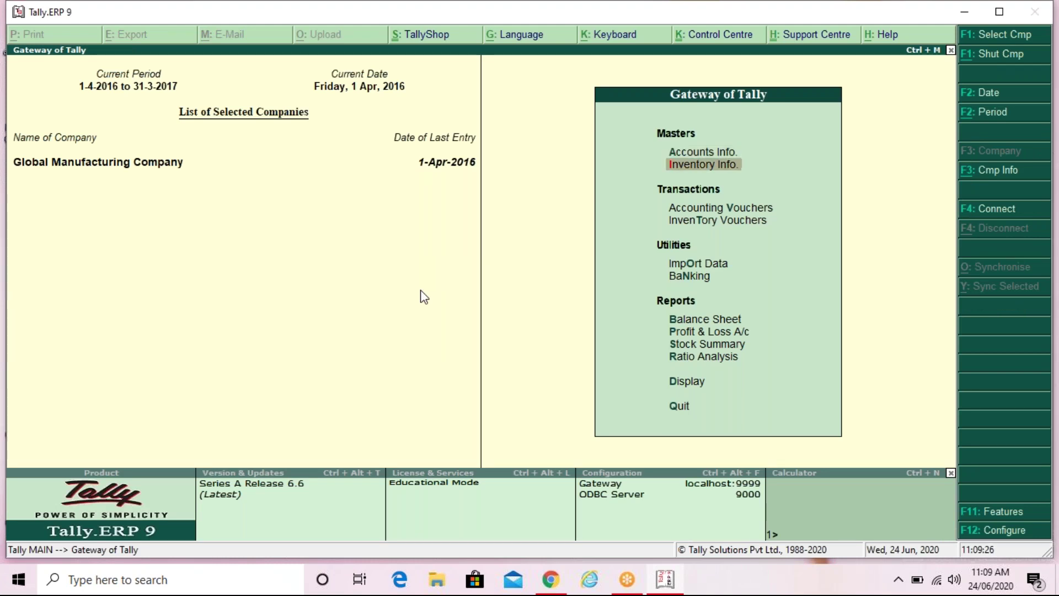
pyautogui.press('Return')
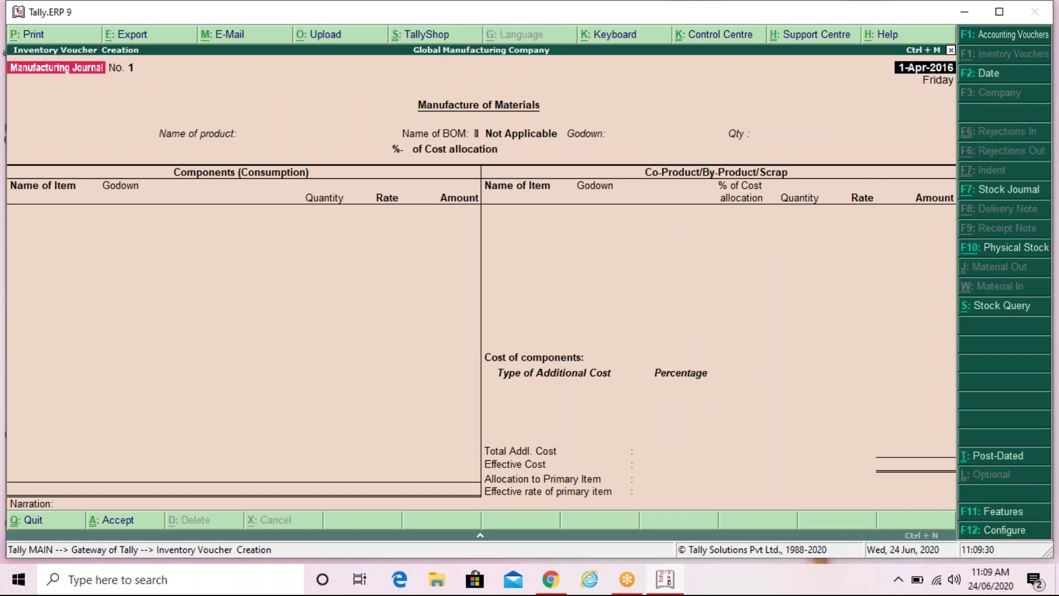
pyautogui.press('F7')
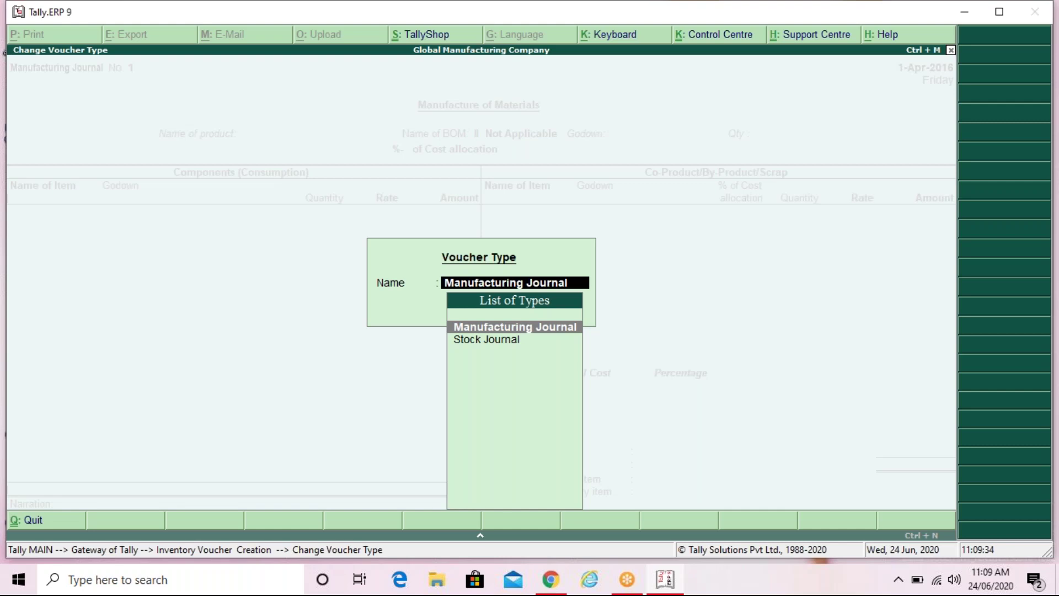
pyautogui.press('Return')
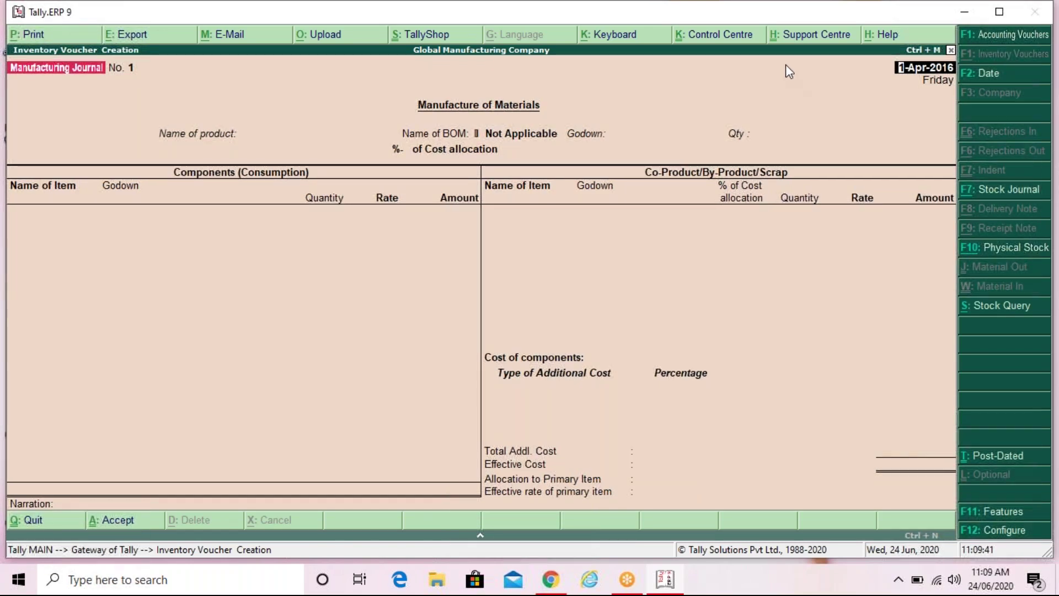
# - Set the Manufacturing Journal voucher date to 1/5, for 1-May-2016
pyautogui.click(640, 113)
pyautogui.press('F2')
pyautogui.write('1/5')
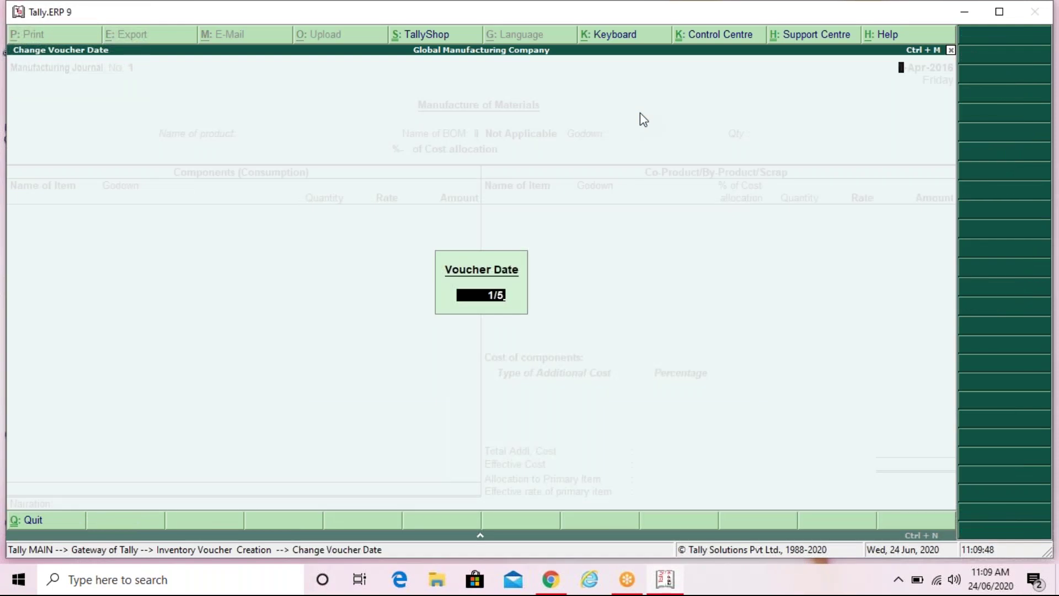
pyautogui.press('Return')
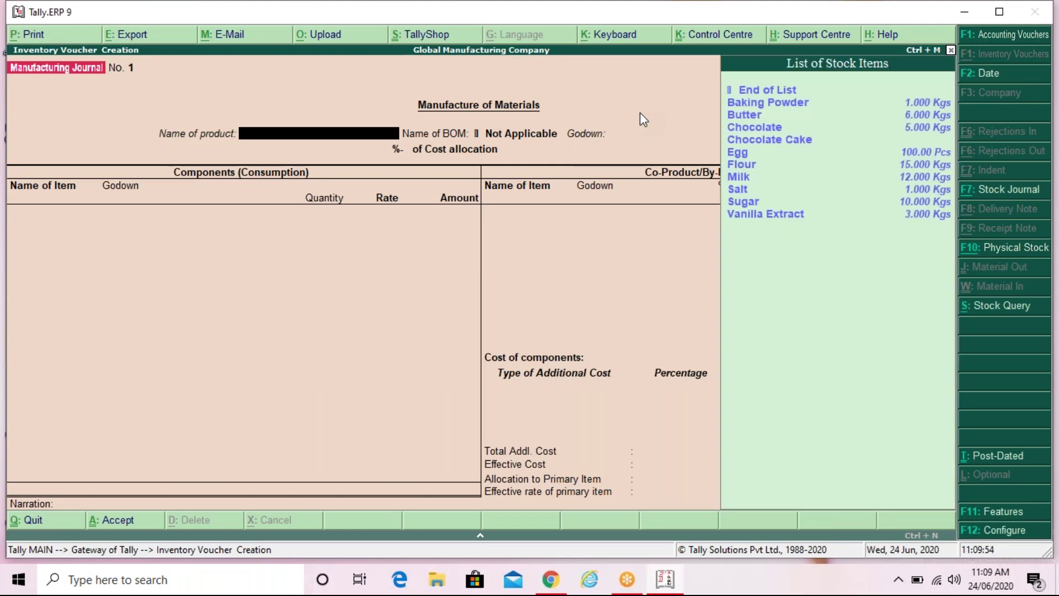
# - Choose Chocolate Cake as the product to manufacture, using the Cake 125 BOM
pyautogui.press('Down')
pyautogui.press('Down')
pyautogui.press('Down')
pyautogui.press('Down')
pyautogui.press('Down')
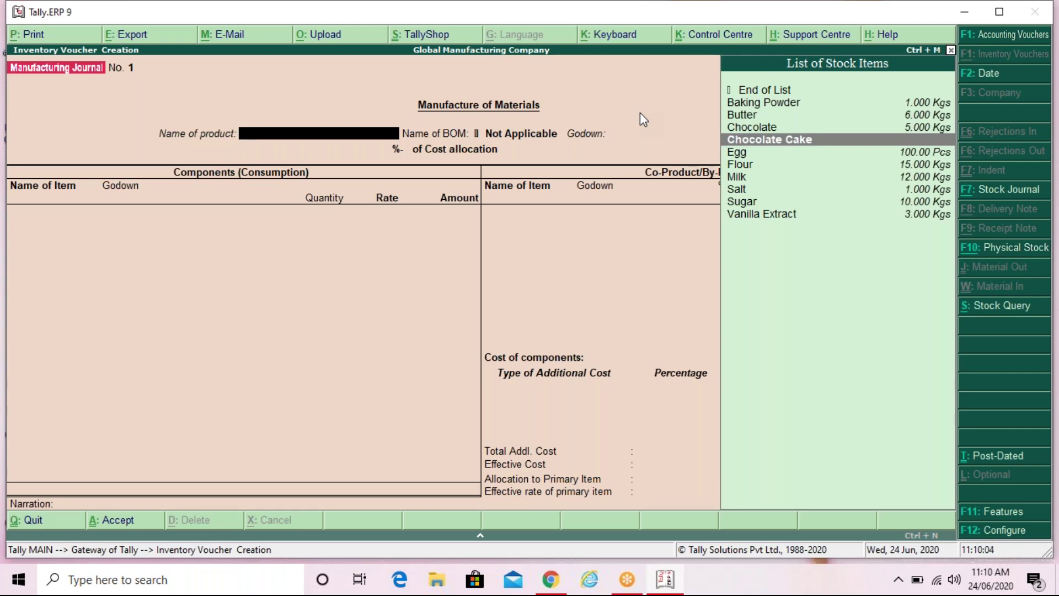
pyautogui.press('Return')
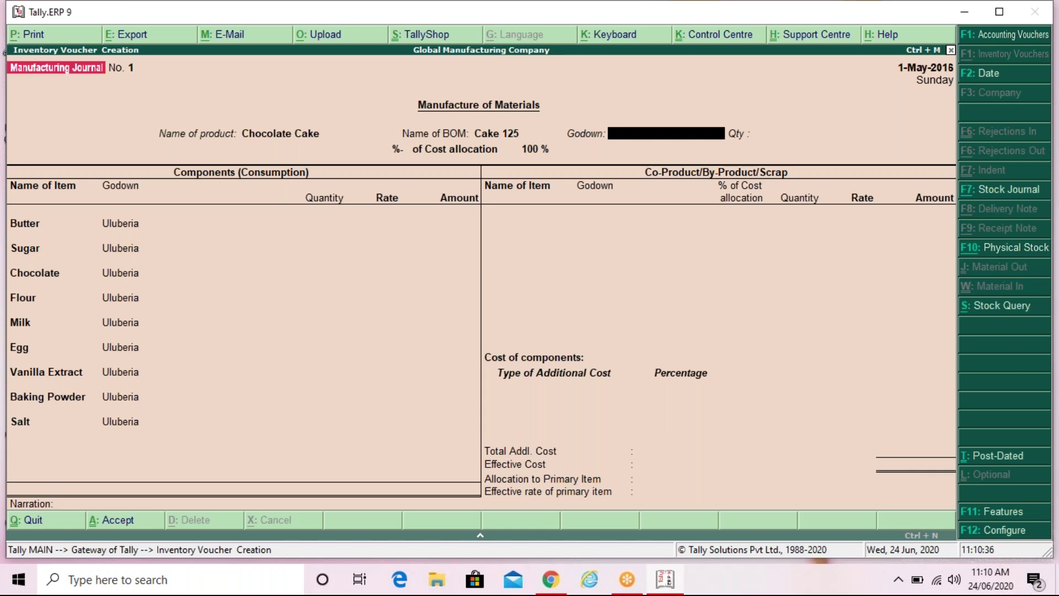
# - Set the product's godown to Uluberia and its quantity to 50 Lbs
pyautogui.press('Down')
pyautogui.press('Down')
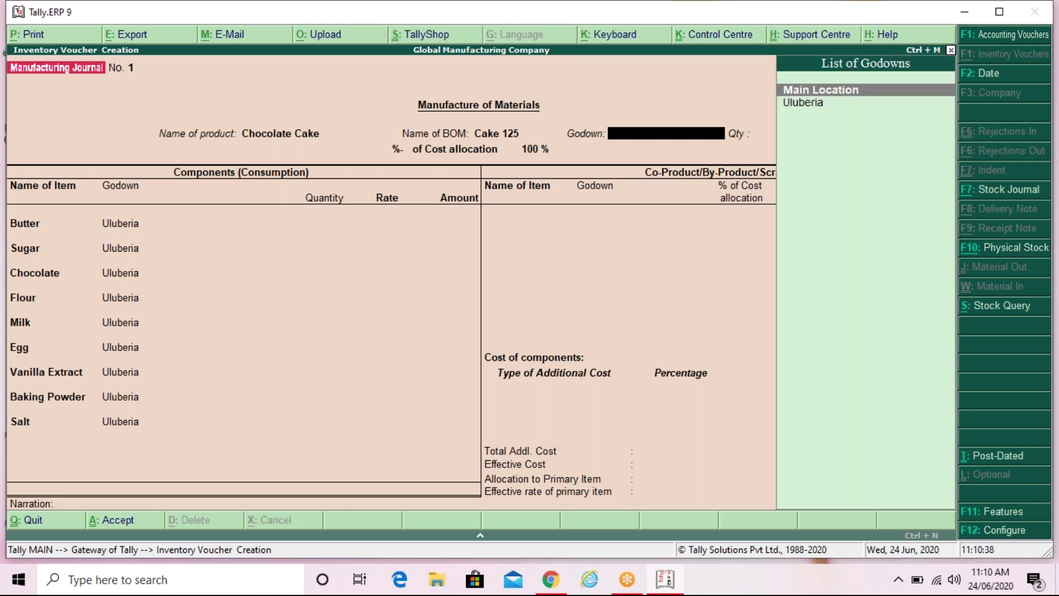
pyautogui.press('Return')
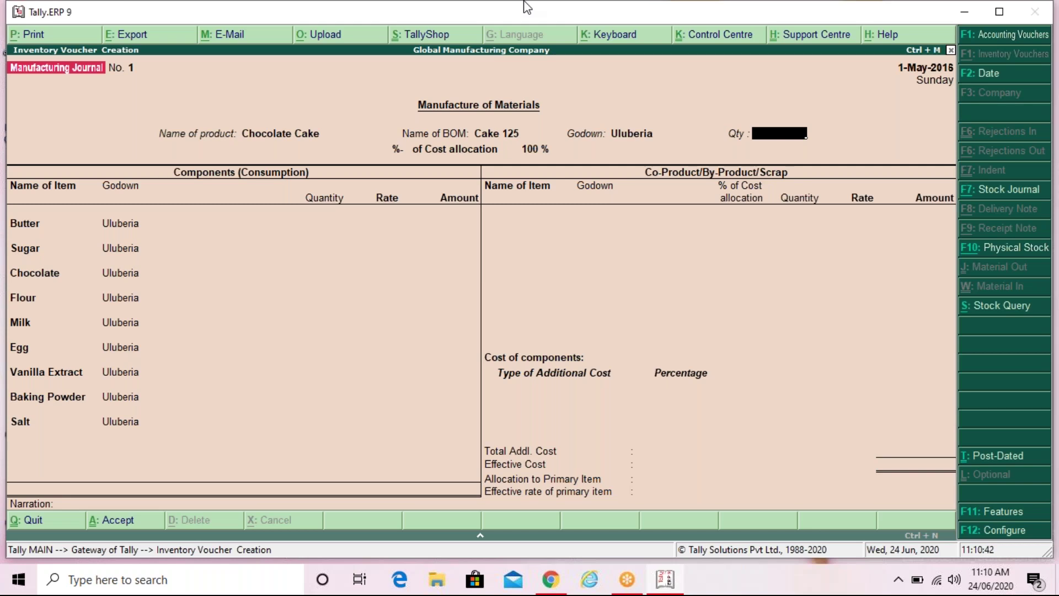
pyautogui.write('50')
pyautogui.press('Return')
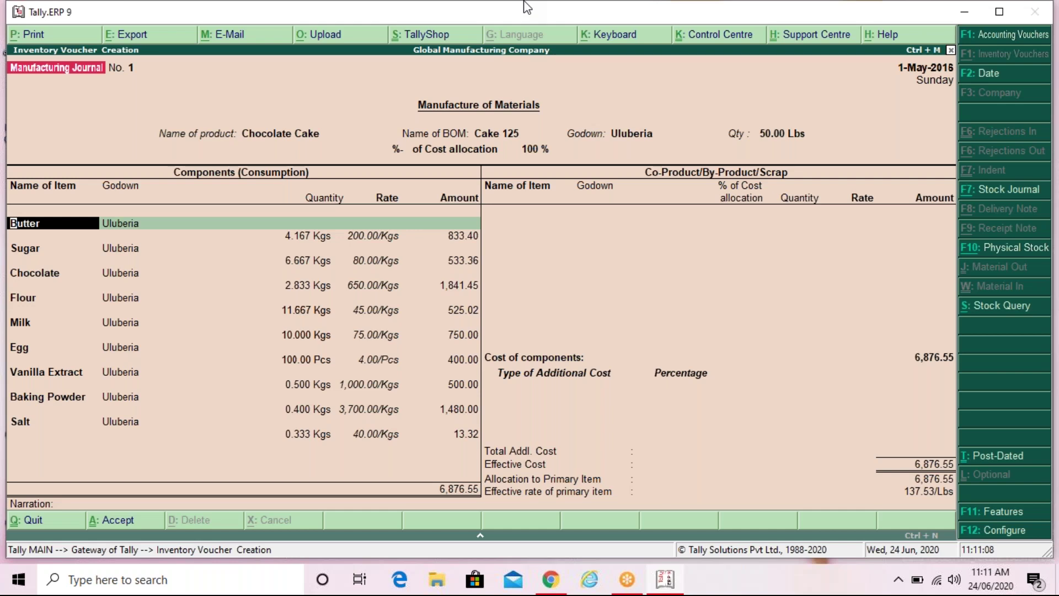
# - Accept the BOM component lines from Butter through Salt as filled in, and end the co-product list without any items
pyautogui.press('Return')
pyautogui.press('Return')
pyautogui.press('Return')
pyautogui.press('Return')
pyautogui.press('Return')
pyautogui.press('Return')
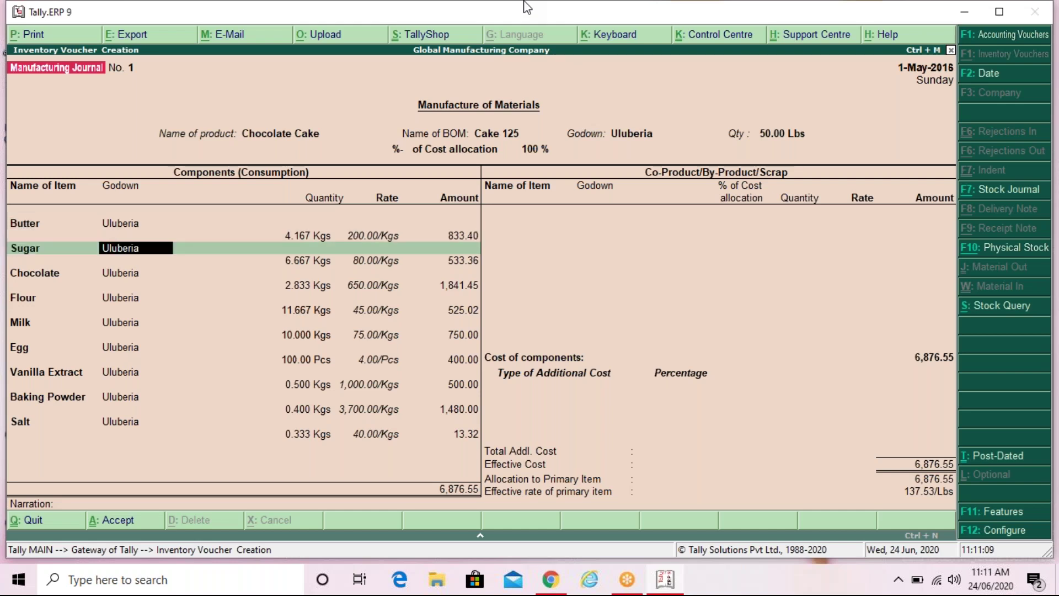
pyautogui.press('Return')
pyautogui.press('Return')
pyautogui.press('Return')
pyautogui.press('Return')
pyautogui.press('Return')
pyautogui.press('Return')
pyautogui.press('Return')
pyautogui.press('Return')
pyautogui.press('Return')
pyautogui.press('Return')
pyautogui.press('Return')
pyautogui.press('Return')
pyautogui.press('Return')
pyautogui.press('Return')
pyautogui.press('Return')
pyautogui.press('Return')
pyautogui.press('Return')
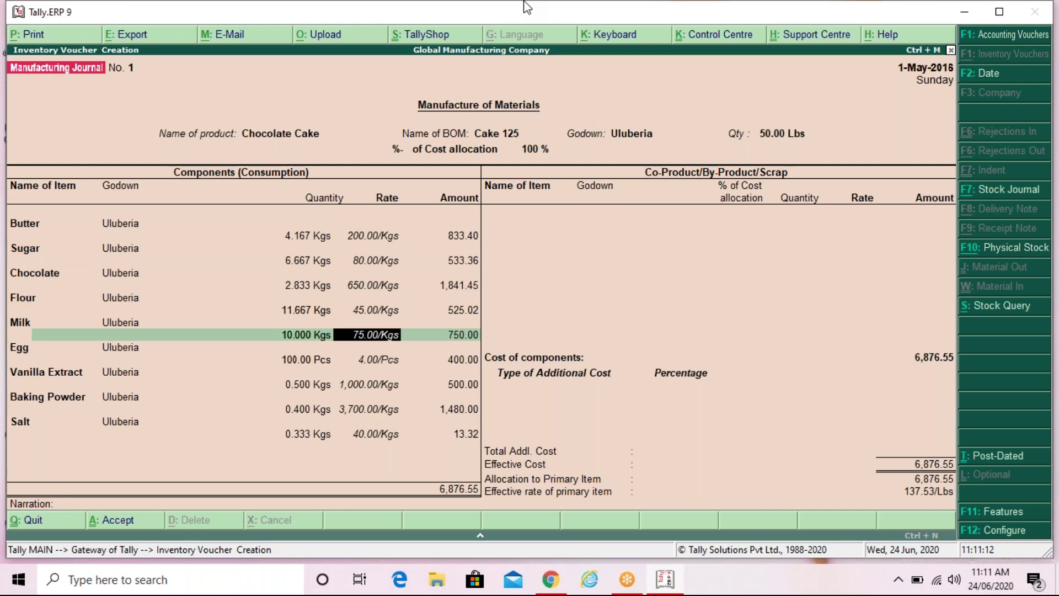
pyautogui.press('Return')
pyautogui.press('Return')
pyautogui.press('Return')
pyautogui.press('Return')
pyautogui.press('Return')
pyautogui.press('Return')
pyautogui.press('Return')
pyautogui.press('Return')
pyautogui.press('Return')
pyautogui.press('Return')
pyautogui.press('Return')
pyautogui.press('Return')
pyautogui.press('Return')
pyautogui.press('Return')
pyautogui.press('Return')
pyautogui.press('Return')
pyautogui.press('Return')
pyautogui.press('Return')
pyautogui.press('Return')
pyautogui.press('Return')
pyautogui.press('Return')
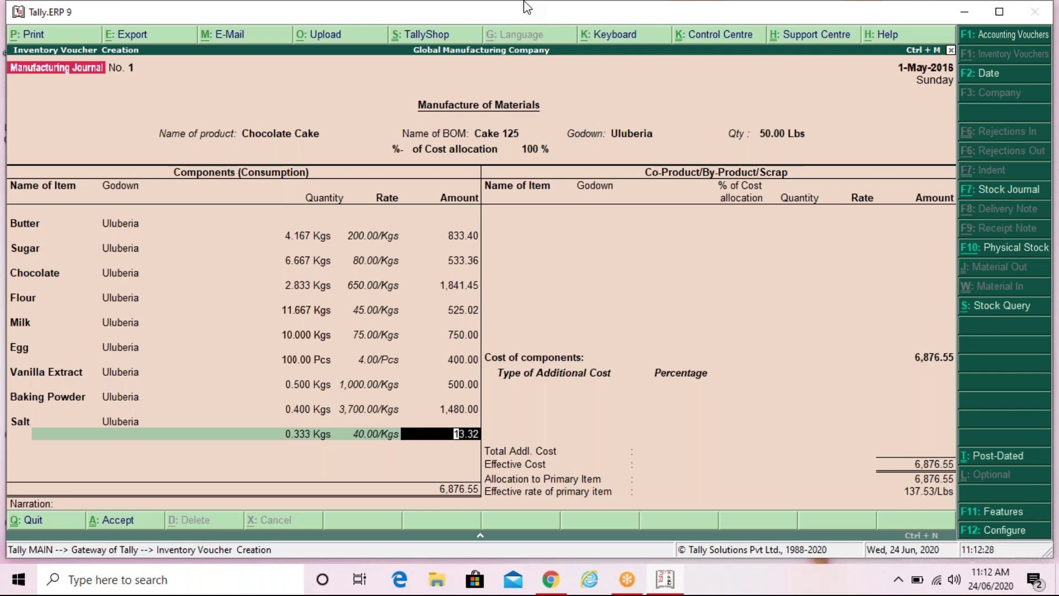
pyautogui.press('Return')
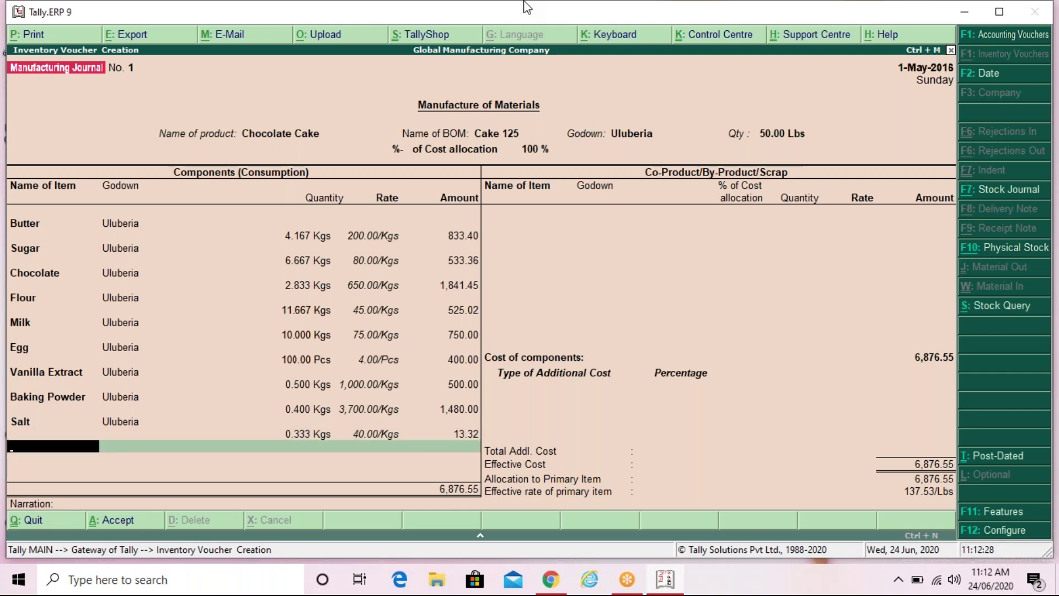
pyautogui.press('Return')
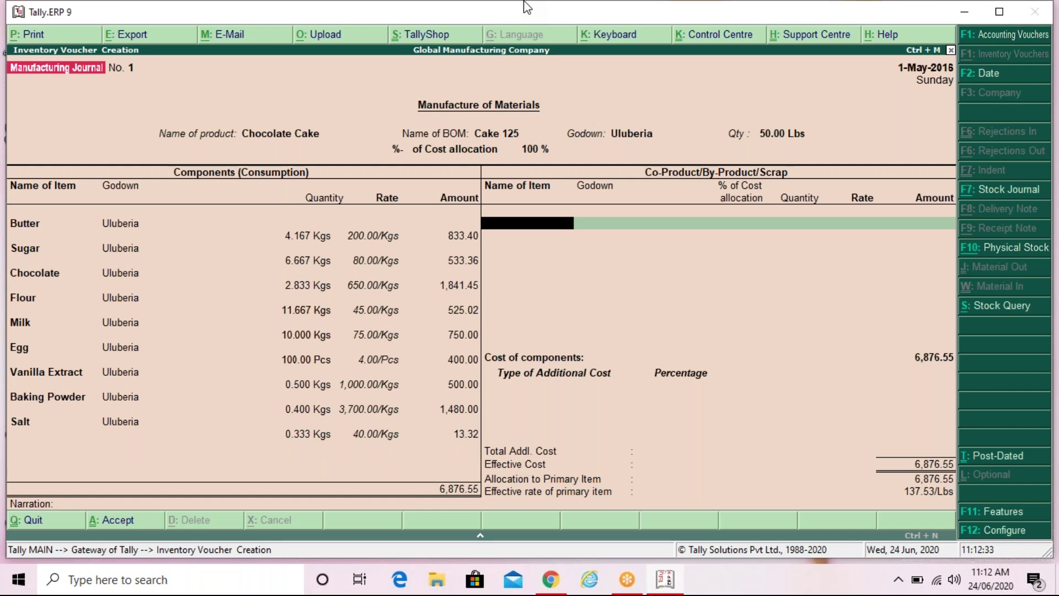
pyautogui.press('Return')
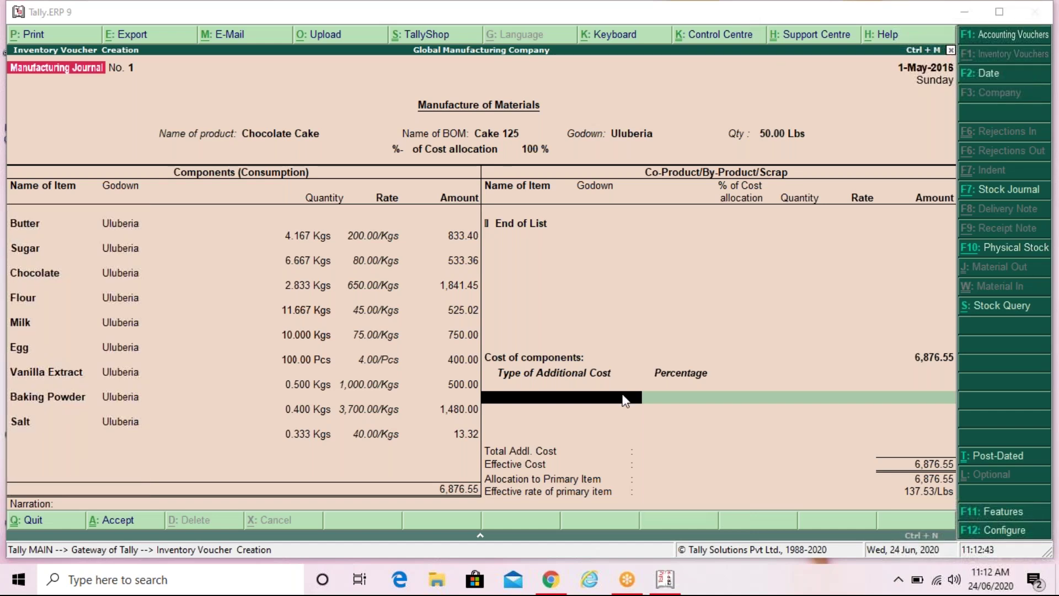
# - Create a Labour Charges ledger under Direct Expenses, with inventory values affected set to No, as the voucher's additional cost
pyautogui.click(614, 401)
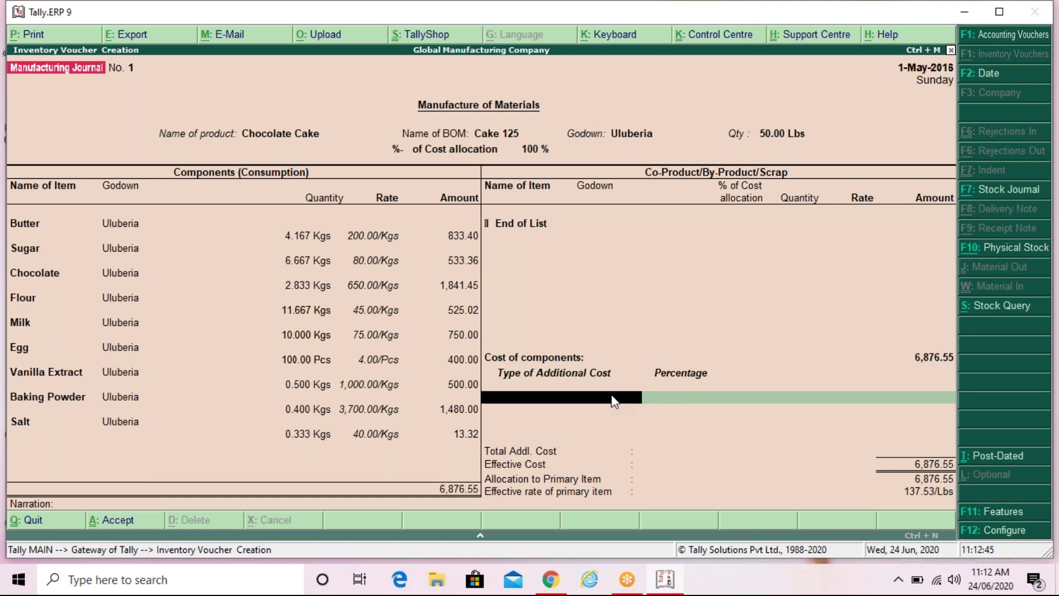
pyautogui.click(614, 401)
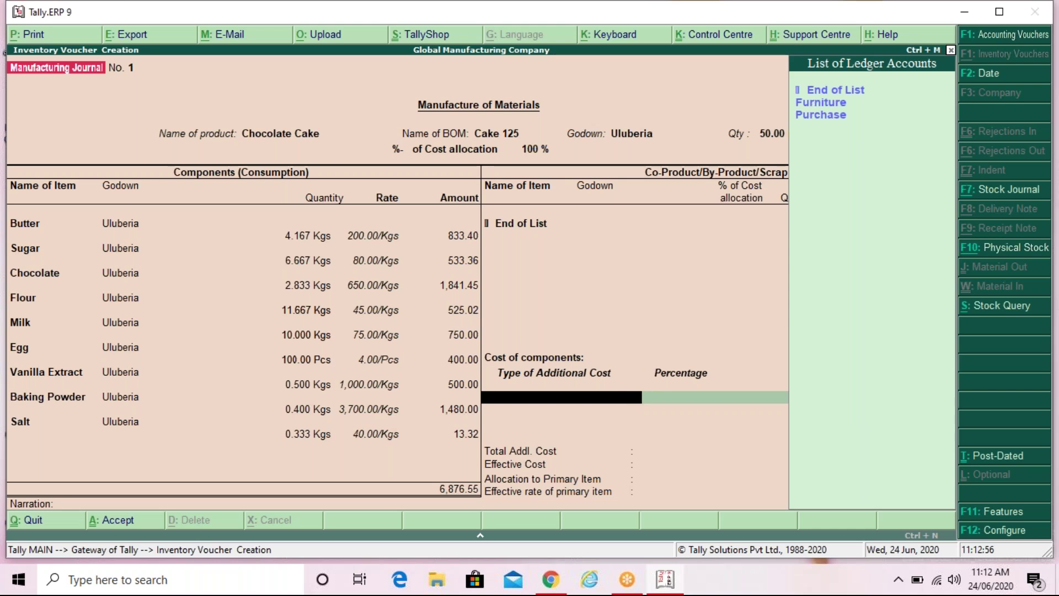
pyautogui.hotkey('alt', 'c')
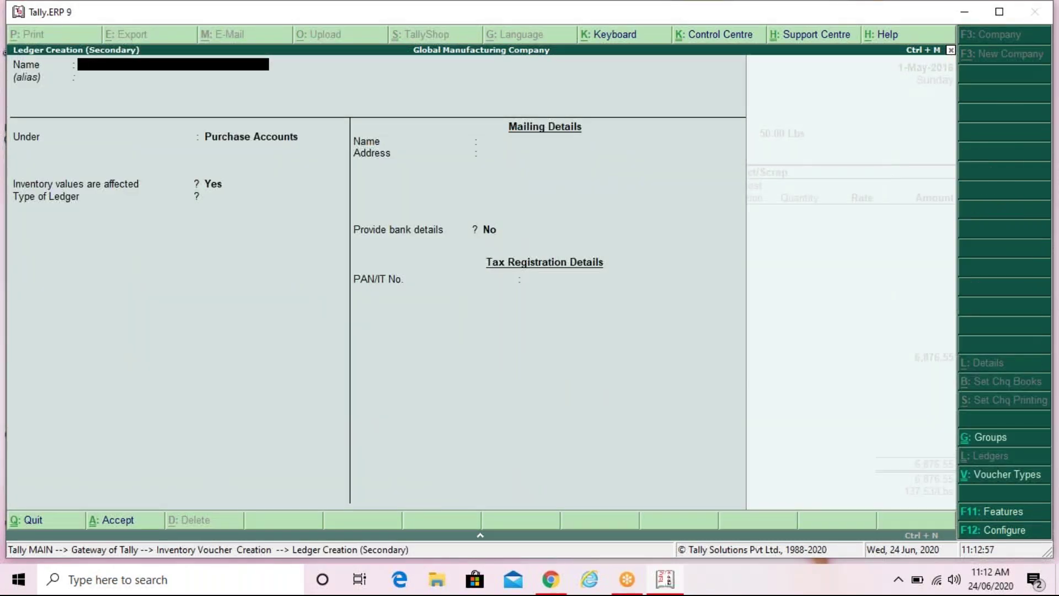
pyautogui.write('L')
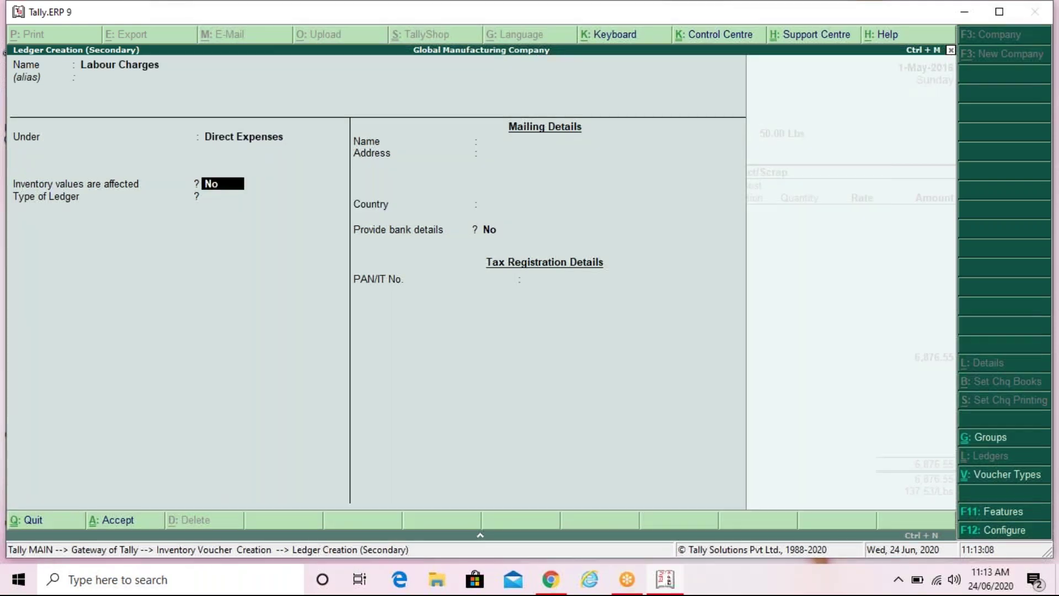
pyautogui.press('Return')
pyautogui.press('Return')
pyautogui.press('Return')
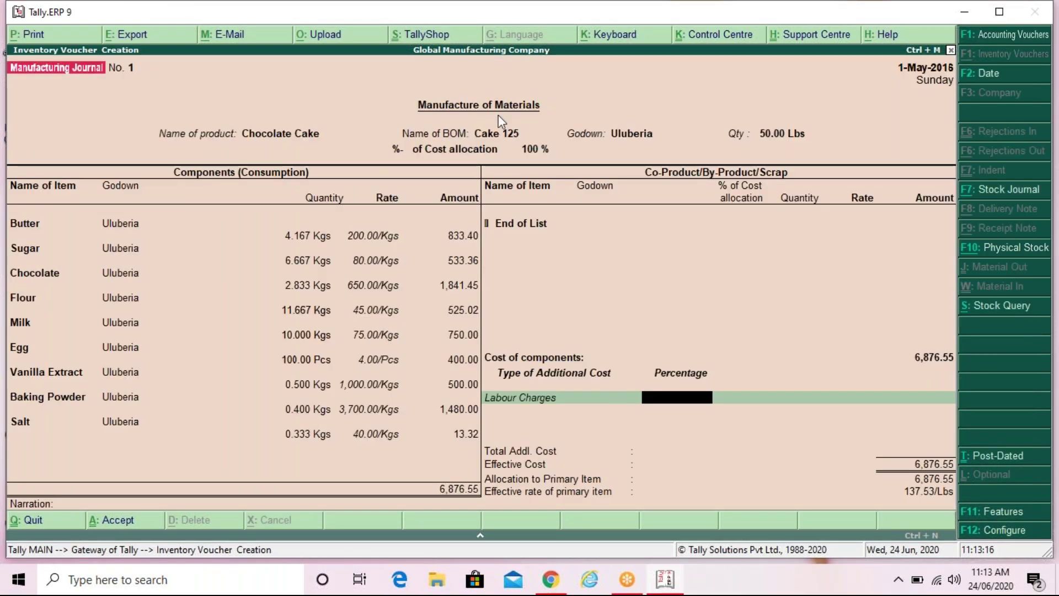
# - Reopen the Labour Charges ledger from the additional cost line, review and accept its settings, and leave the cost percentage blank
pyautogui.press('Return')
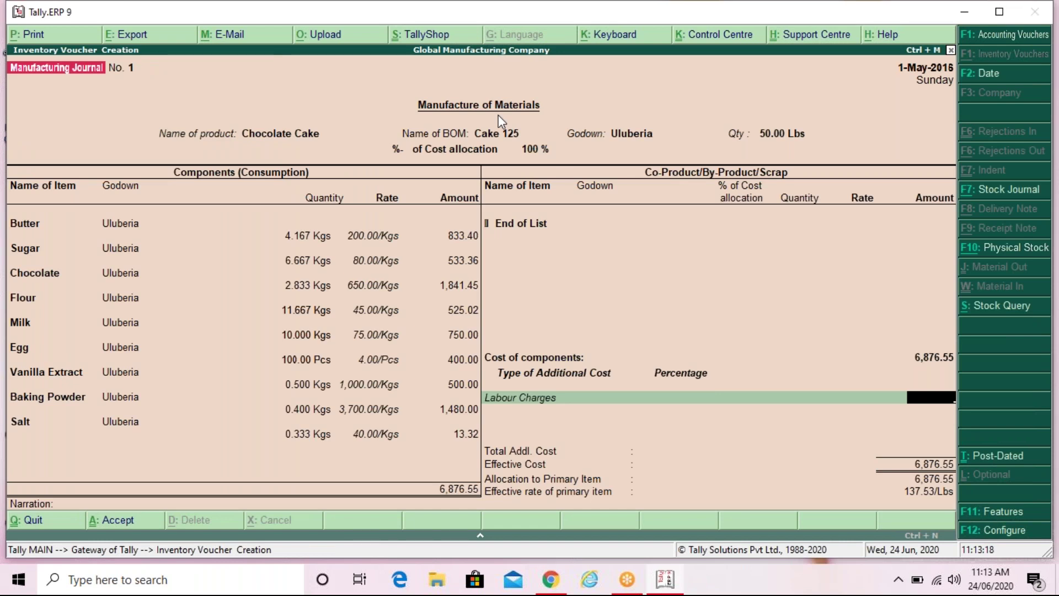
pyautogui.press('BackSpace')
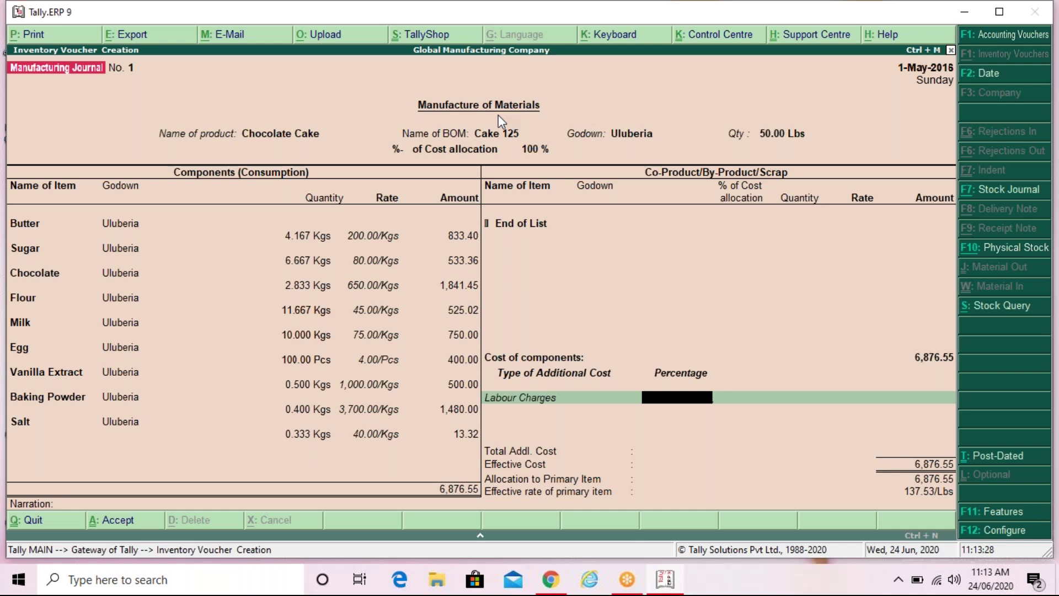
pyautogui.press('Return')
pyautogui.press('Return')
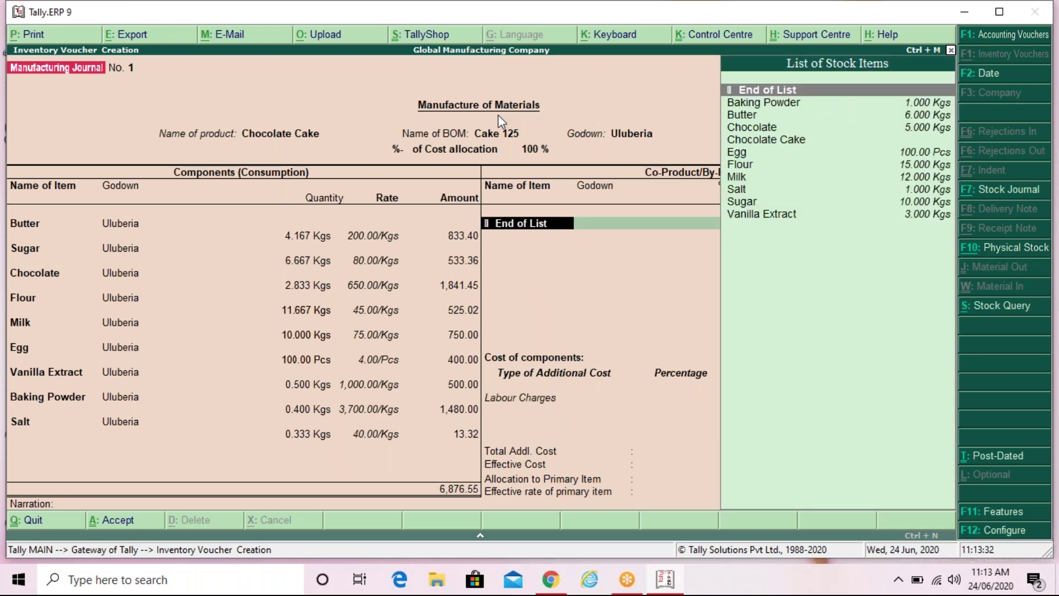
pyautogui.press('Return')
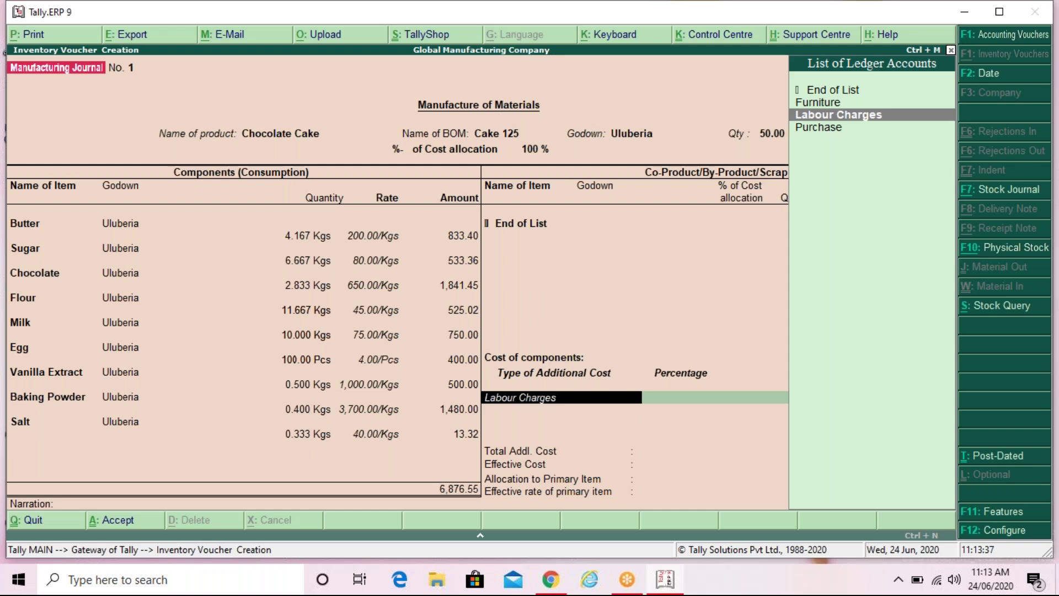
pyautogui.hotkey('ctrl', 'Return')
pyautogui.press('Return')
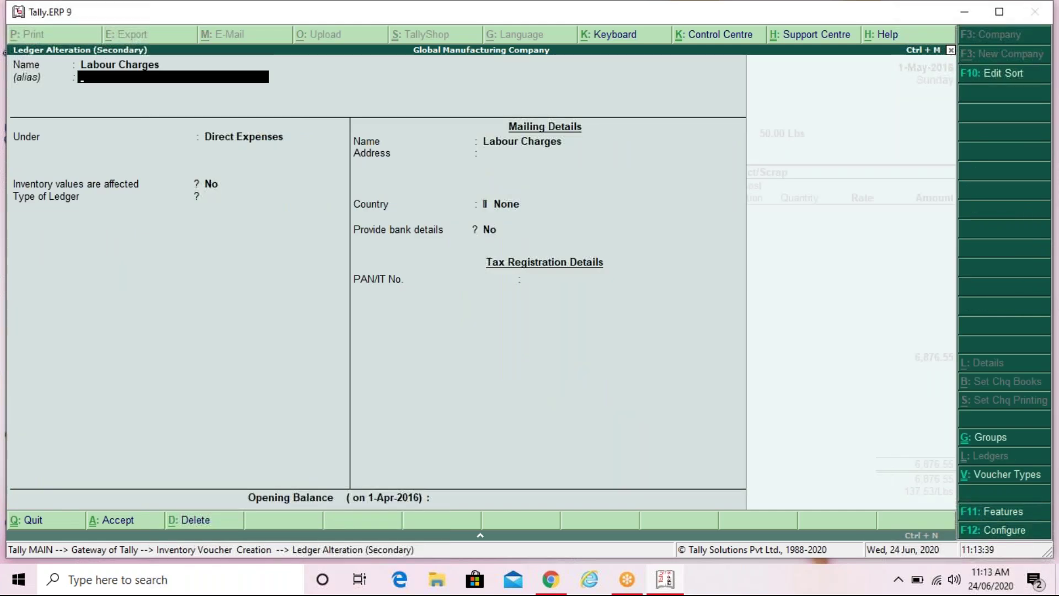
pyautogui.press('Return')
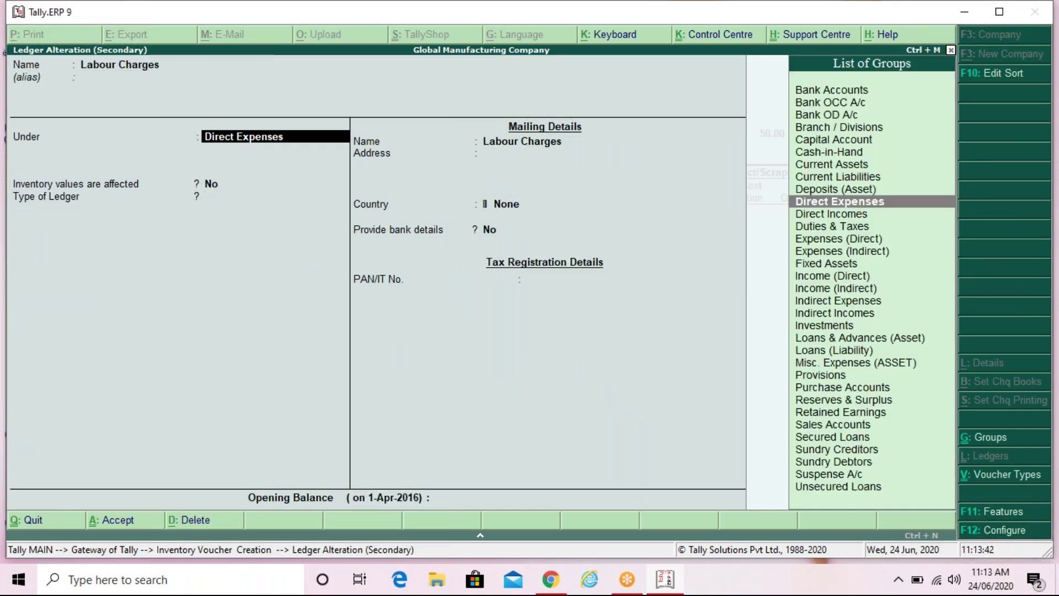
pyautogui.press('Return')
pyautogui.press('Return')
pyautogui.press('Return')
pyautogui.press('Return')
pyautogui.press('Return')
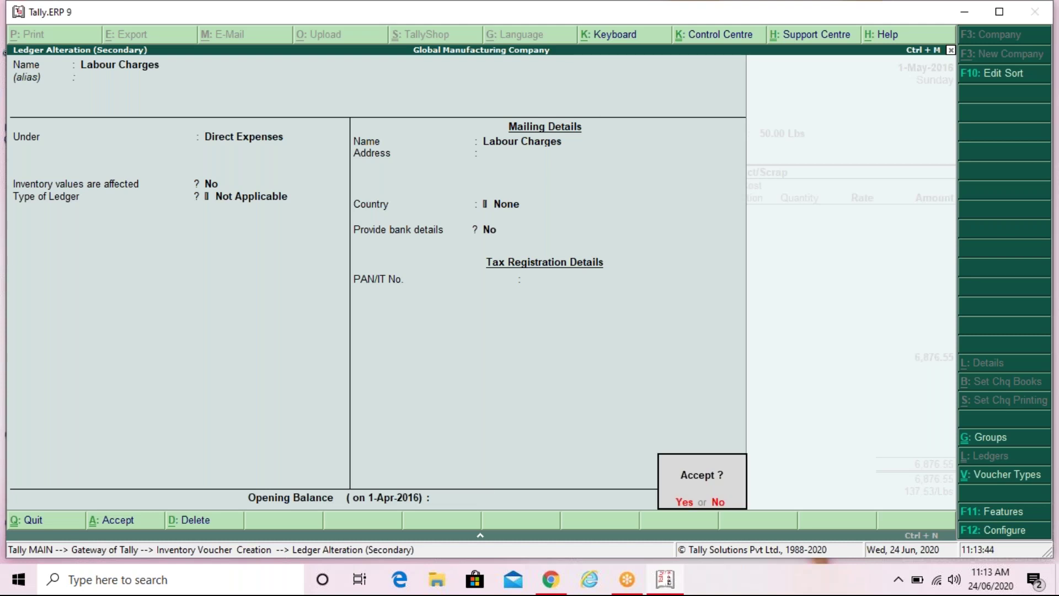
pyautogui.press('Return')
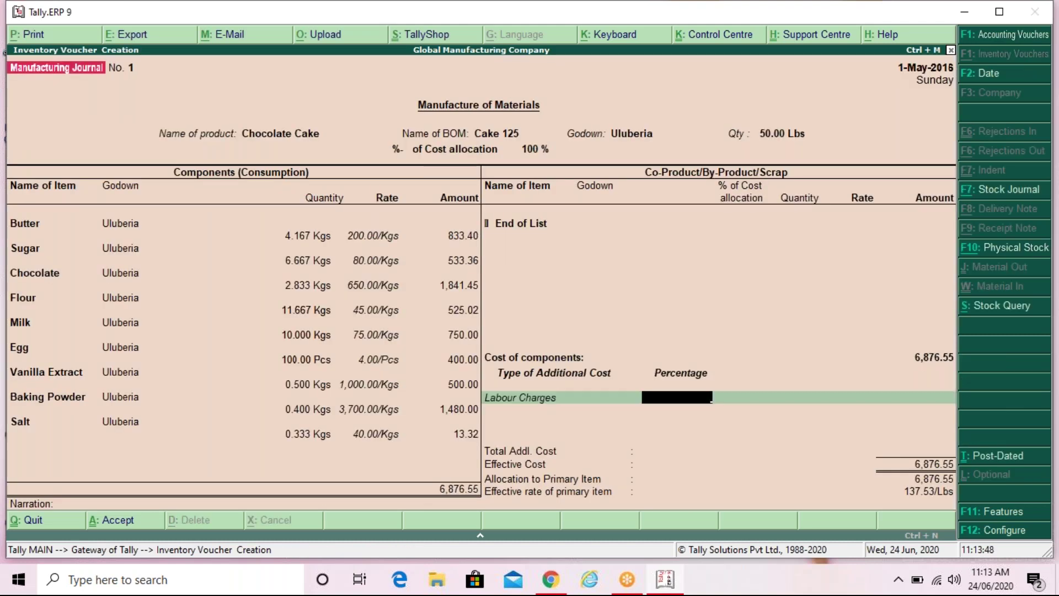
pyautogui.press('Return')
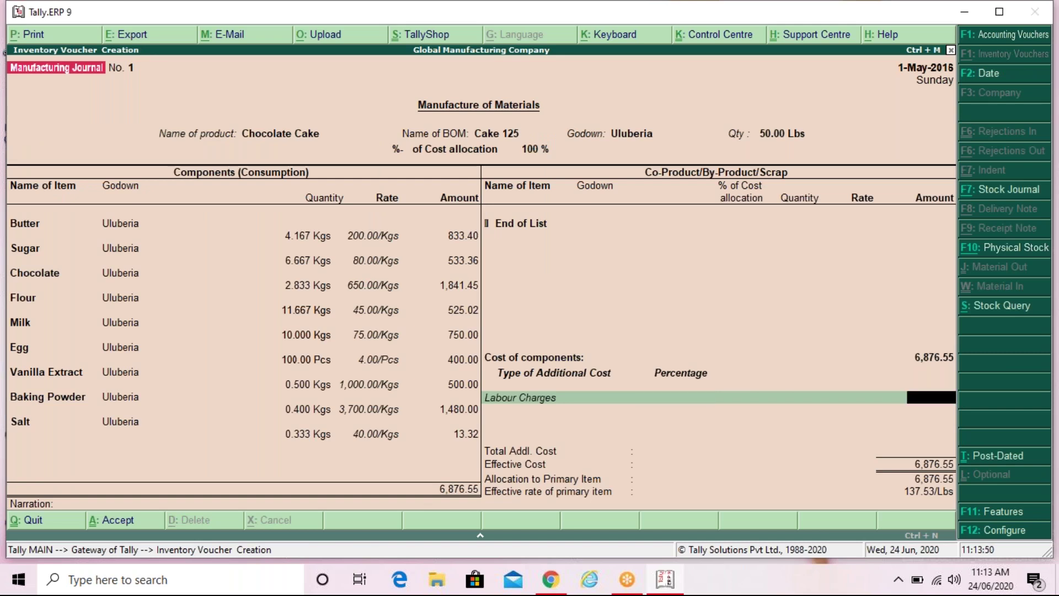
# - Set the Labour Charges additional cost to an amount of 1,000
pyautogui.write('1000')
pyautogui.press('Return')
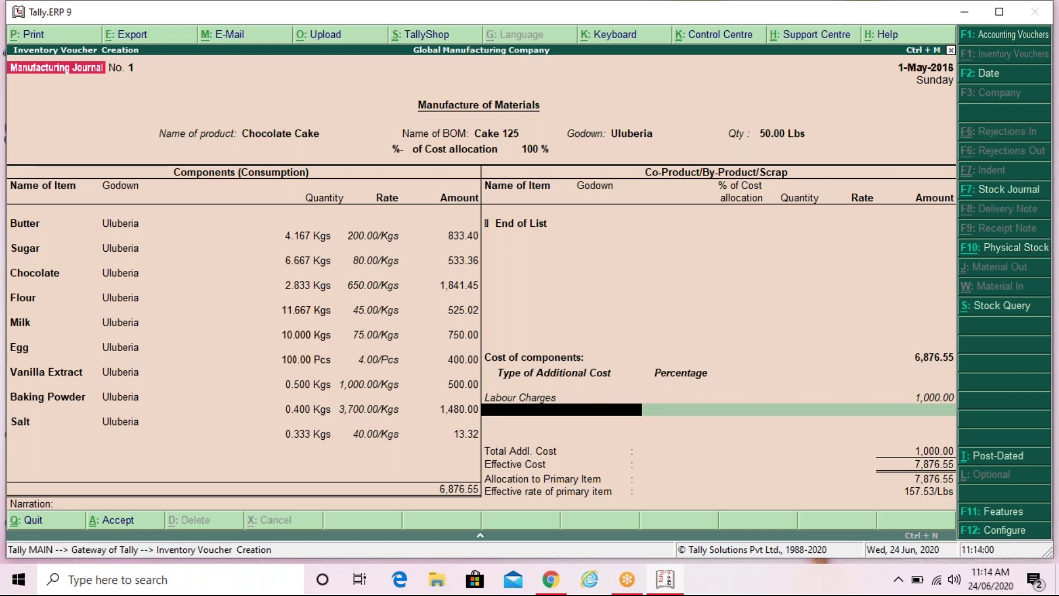
# - Create a Factory Electricity ledger under Direct Expenses, inventory values affected No, and add it as an additional cost at 15%
pyautogui.hotkey('alt', 'c')
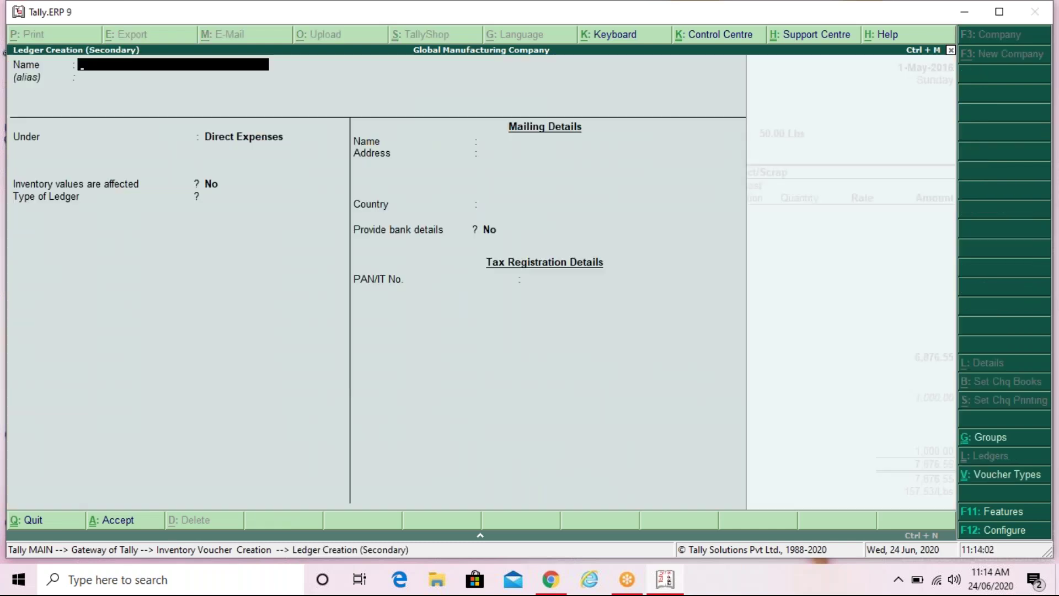
pyautogui.write('Factory Electricity')
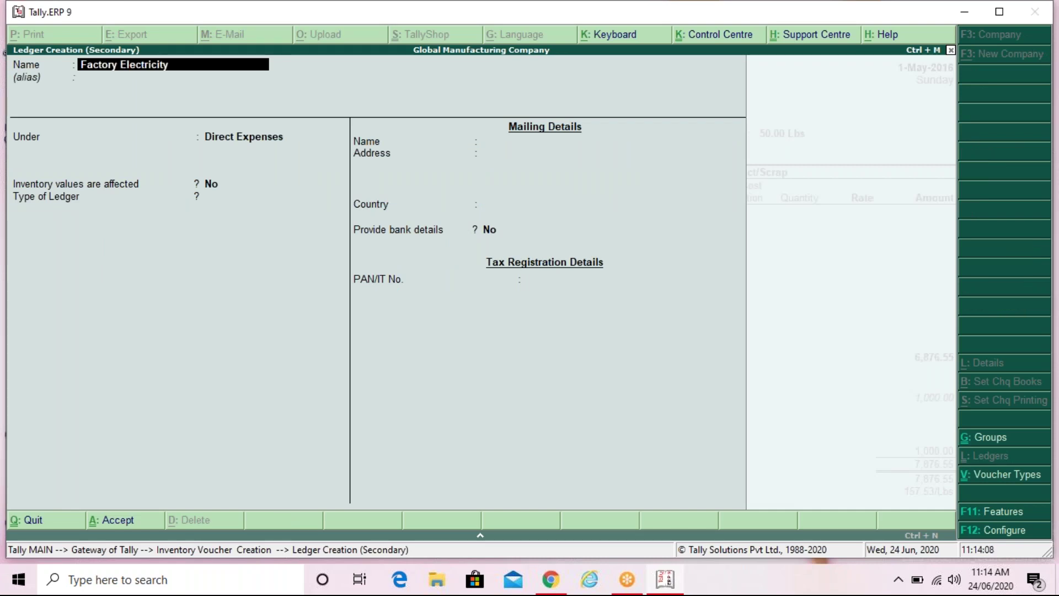
pyautogui.press('Return')
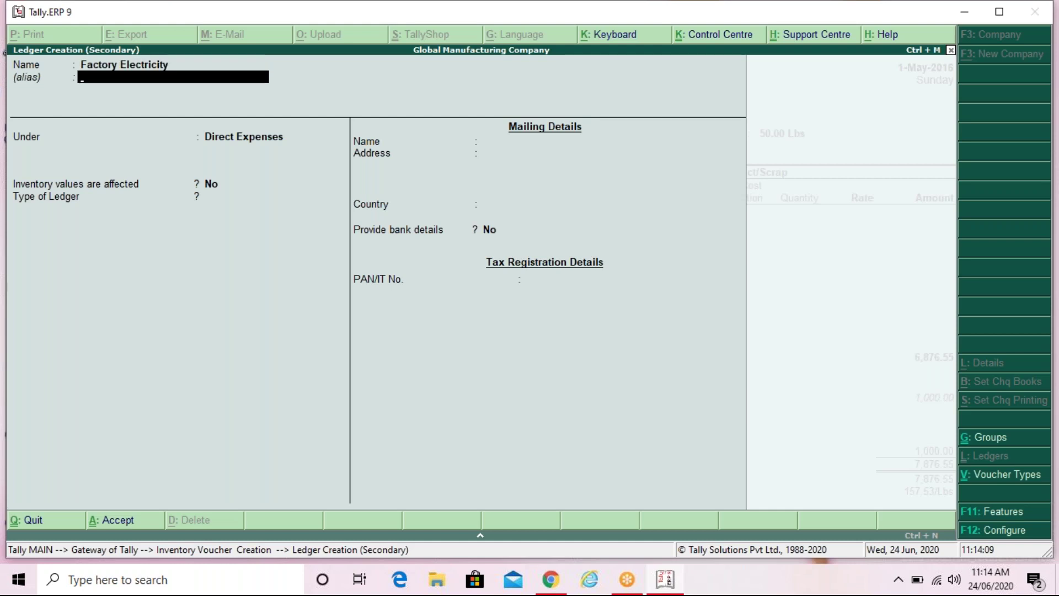
pyautogui.press('Return')
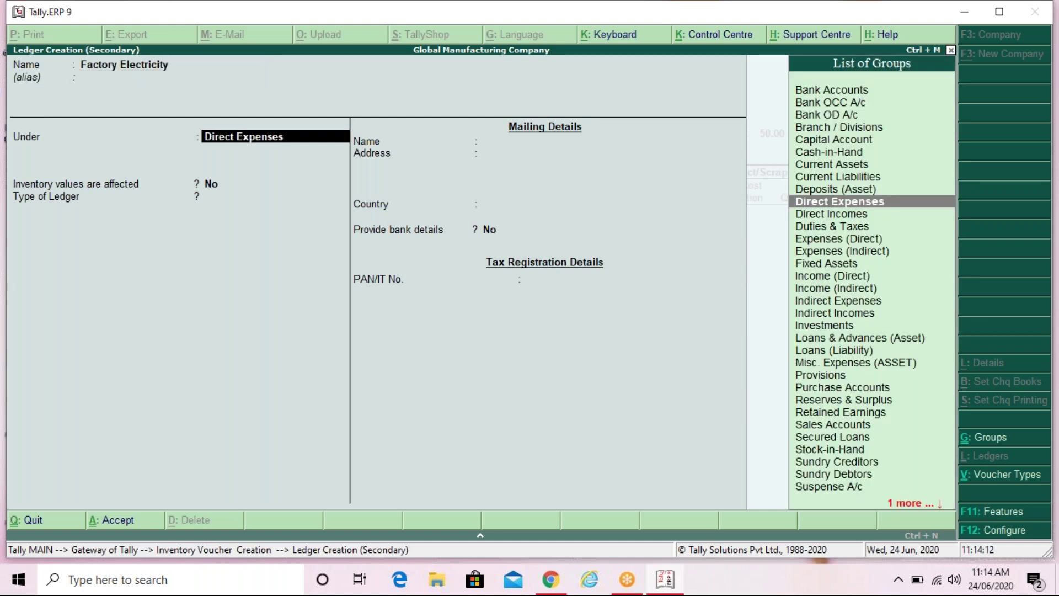
pyautogui.press('Return')
pyautogui.press('Return')
pyautogui.press('Return')
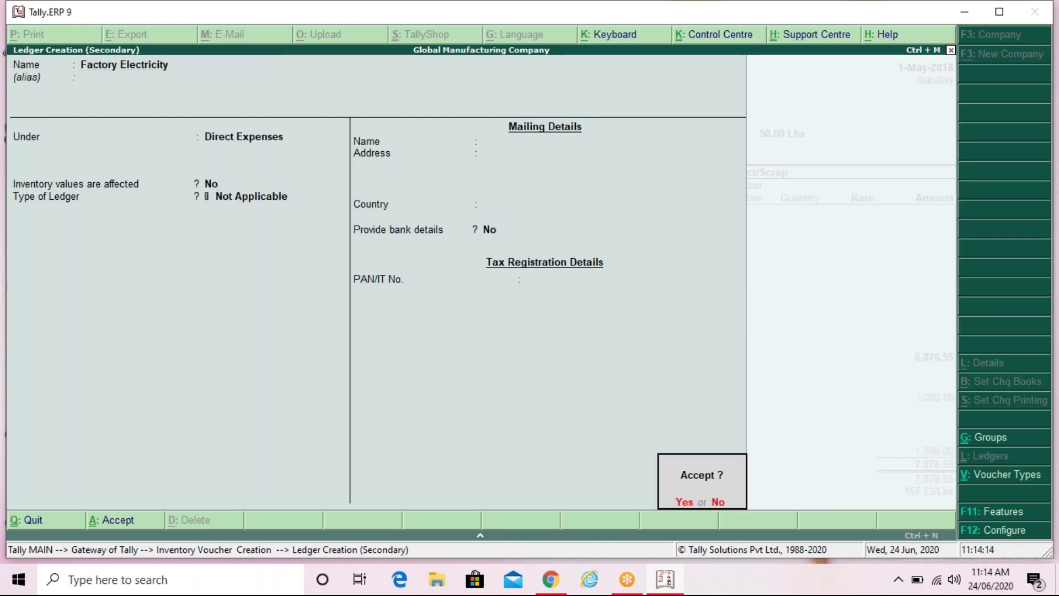
pyautogui.press('Return')
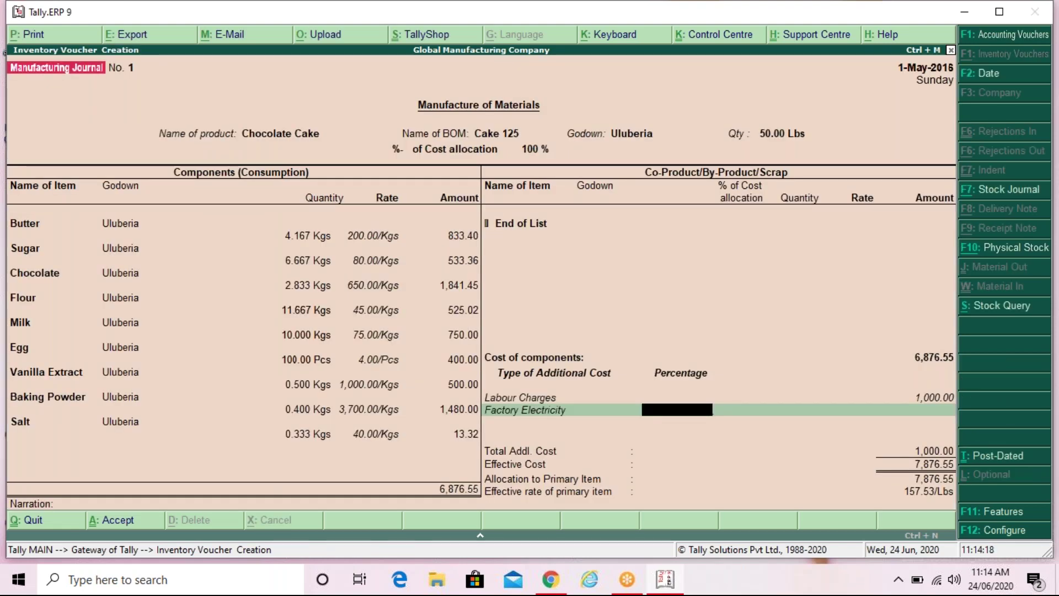
pyautogui.write('15')
pyautogui.press('Return')
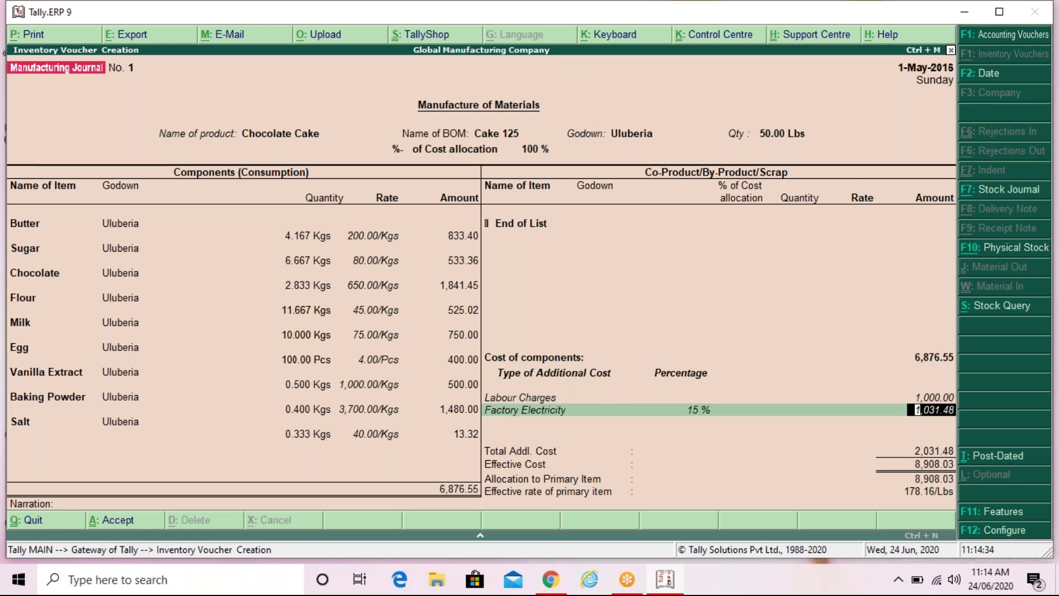
pyautogui.press('Return')
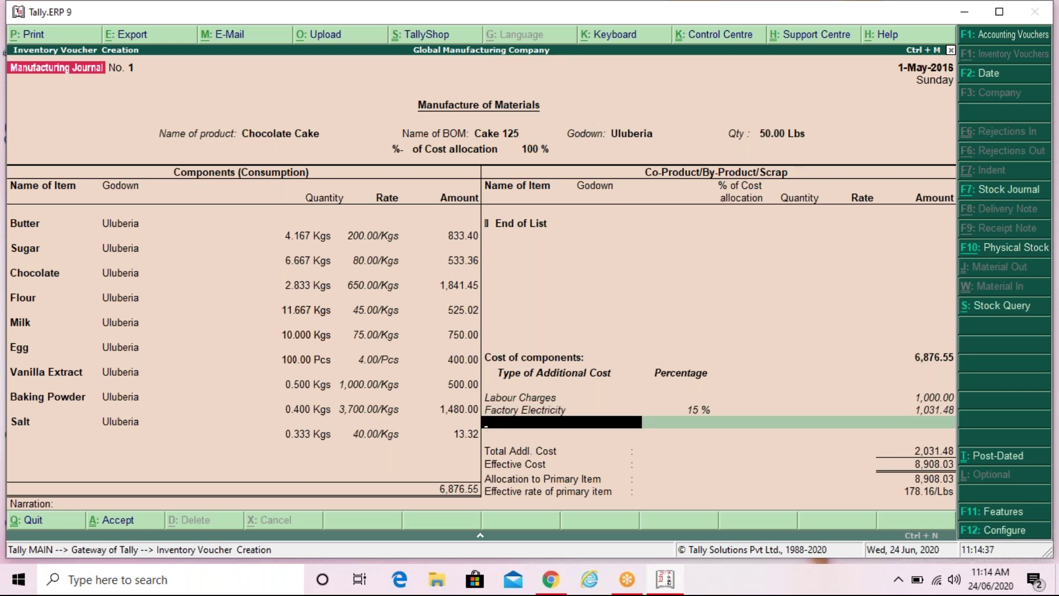
# - Create a Factory Rent ledger under Direct Expenses, inventory values affected No, and add it as an additional cost at 5%
pyautogui.hotkey('alt', 'c')
pyautogui.write('Factory Rent')
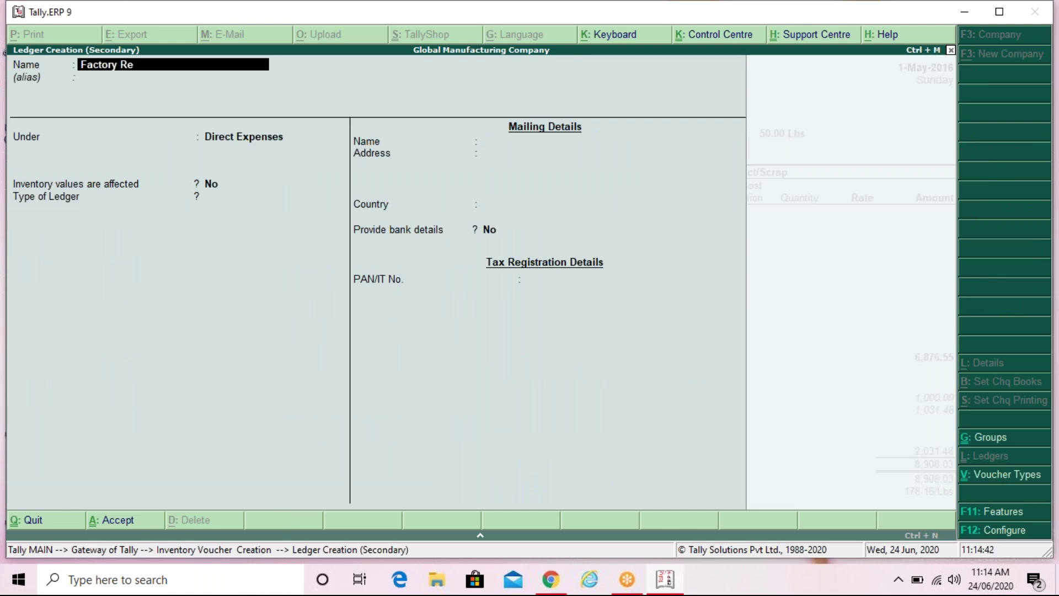
pyautogui.press('Return')
pyautogui.press('Return')
pyautogui.press('Return')
pyautogui.press('Return')
pyautogui.press('Return')
pyautogui.press('Return')
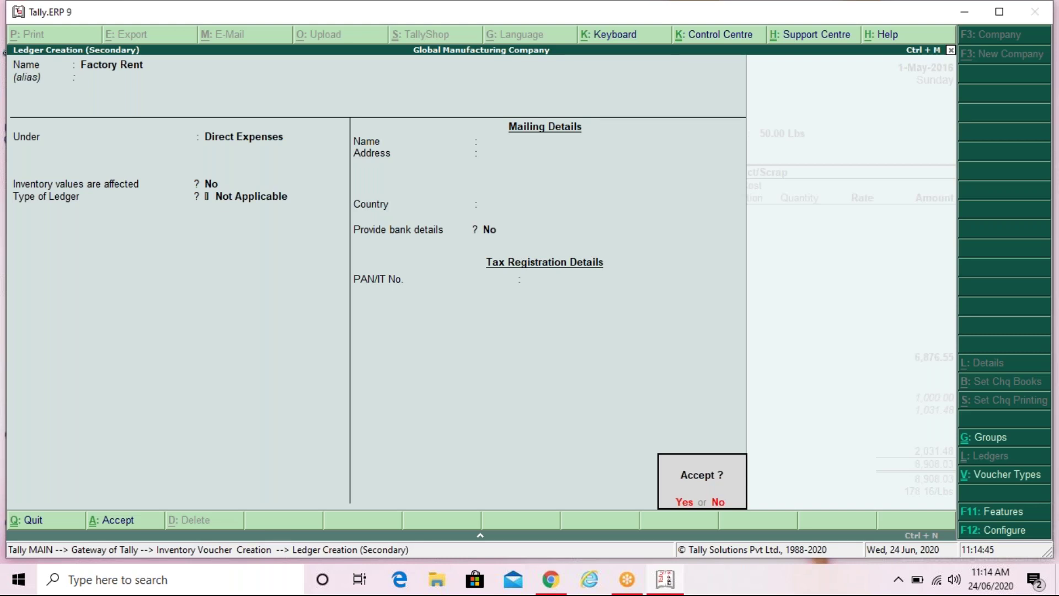
pyautogui.press('Return')
pyautogui.write('5')
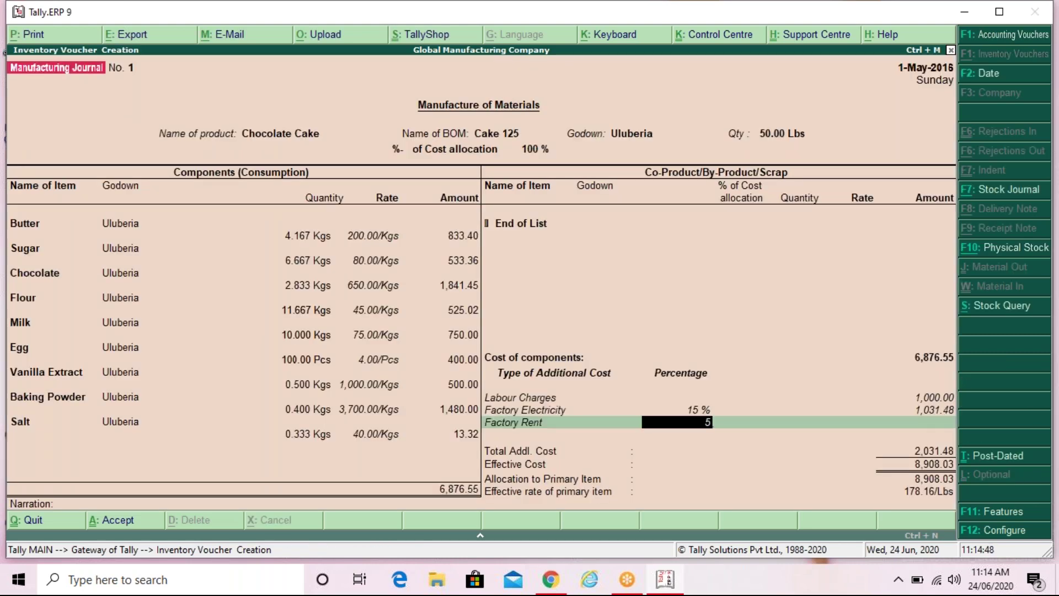
pyautogui.press('Return')
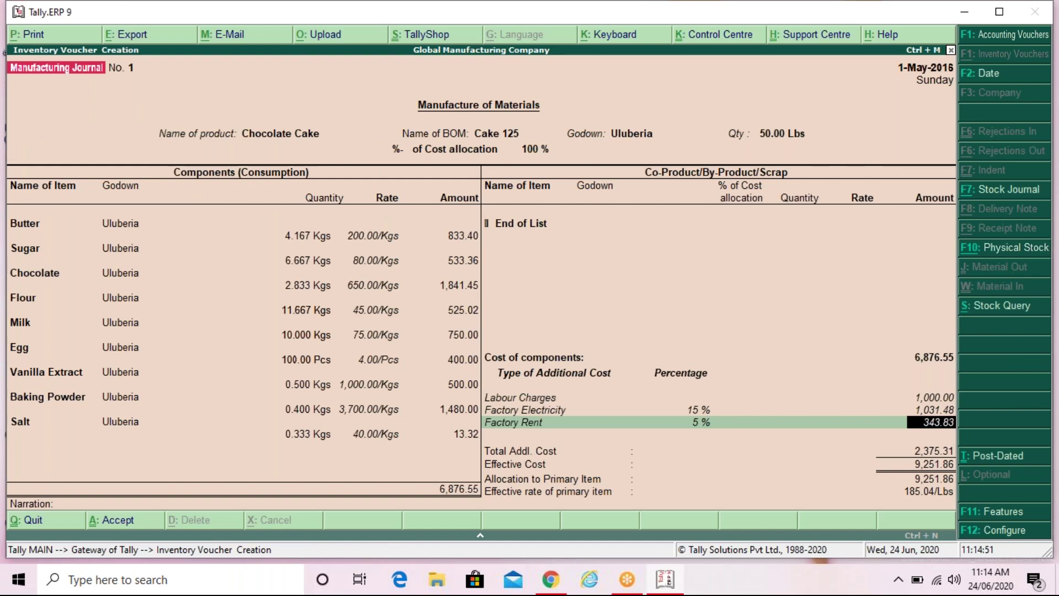
pyautogui.press('Return')
# - Create a Carriage ledger under Direct Expenses, inventory values affected No, and add it as an additional cost at 2%
pyautogui.hotkey('alt', 'c')
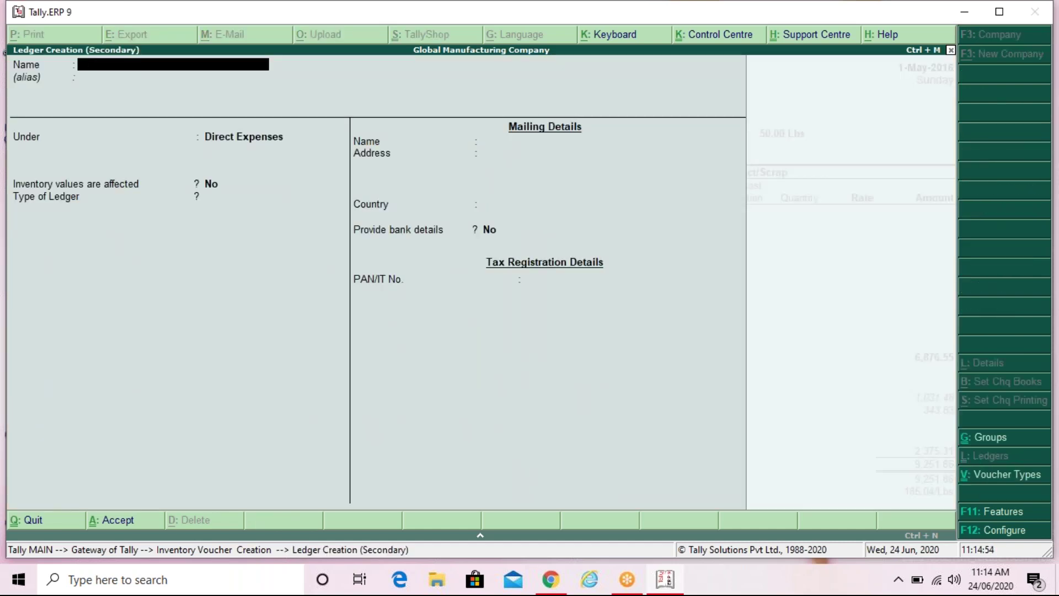
pyautogui.write('Carriage')
pyautogui.press('Return')
pyautogui.press('Return')
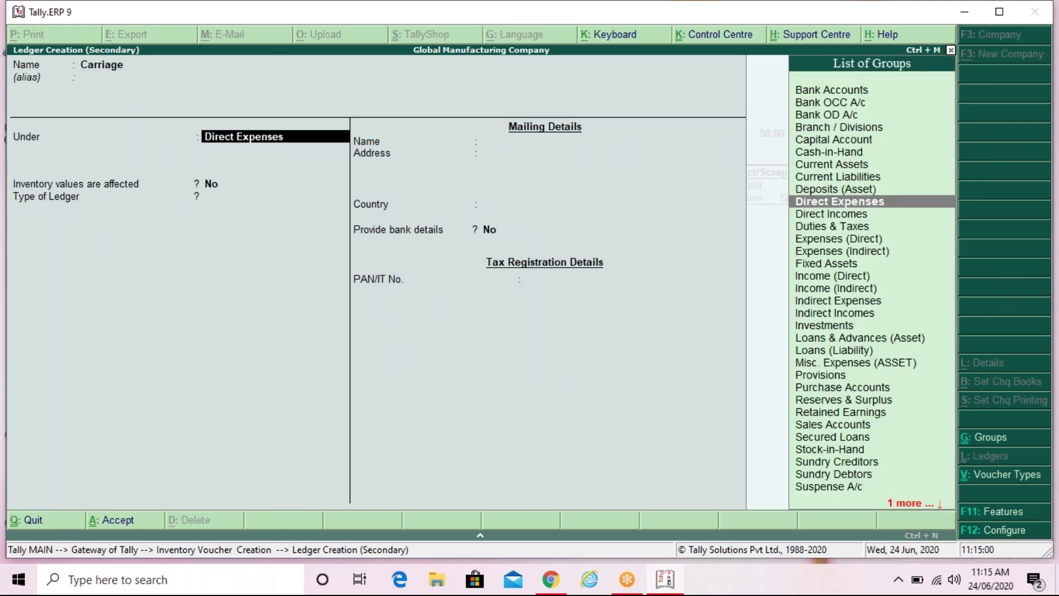
pyautogui.press('Return')
pyautogui.press('Return')
pyautogui.press('Return')
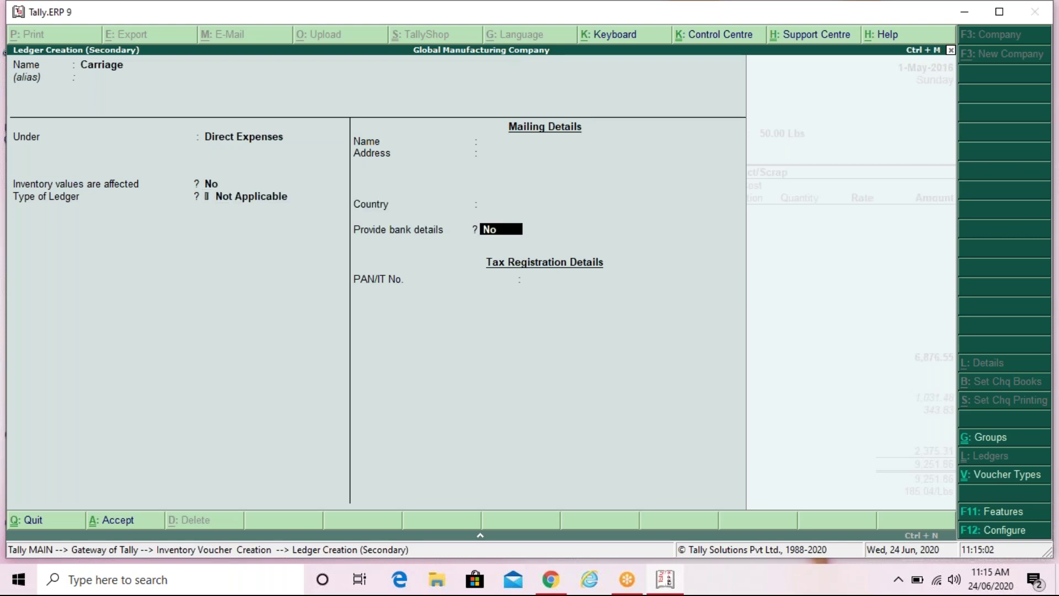
pyautogui.press('Return')
pyautogui.press('Return')
pyautogui.press('Return')
pyautogui.write('2')
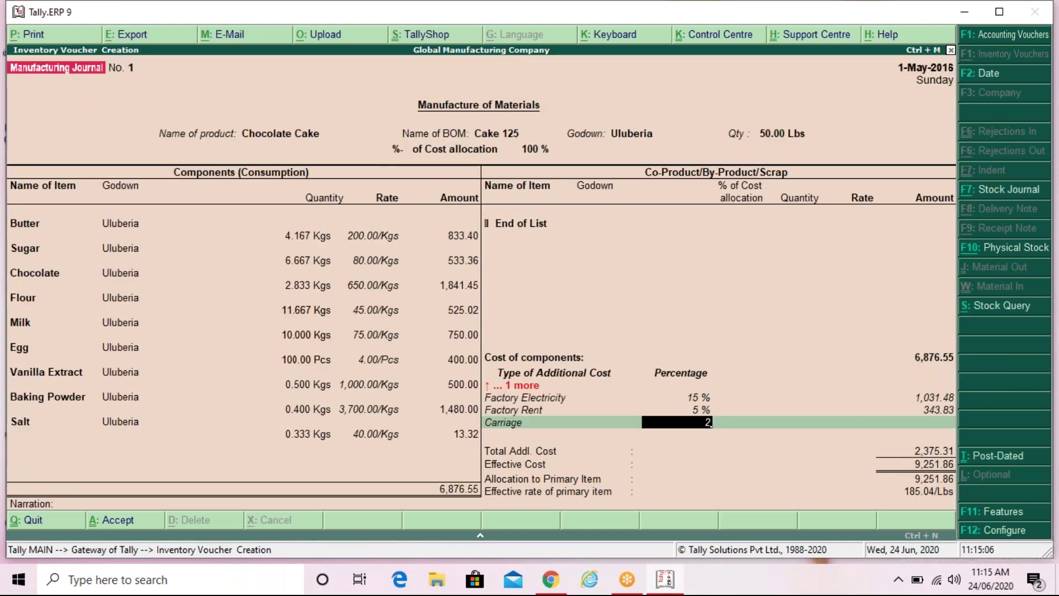
pyautogui.press('Return')
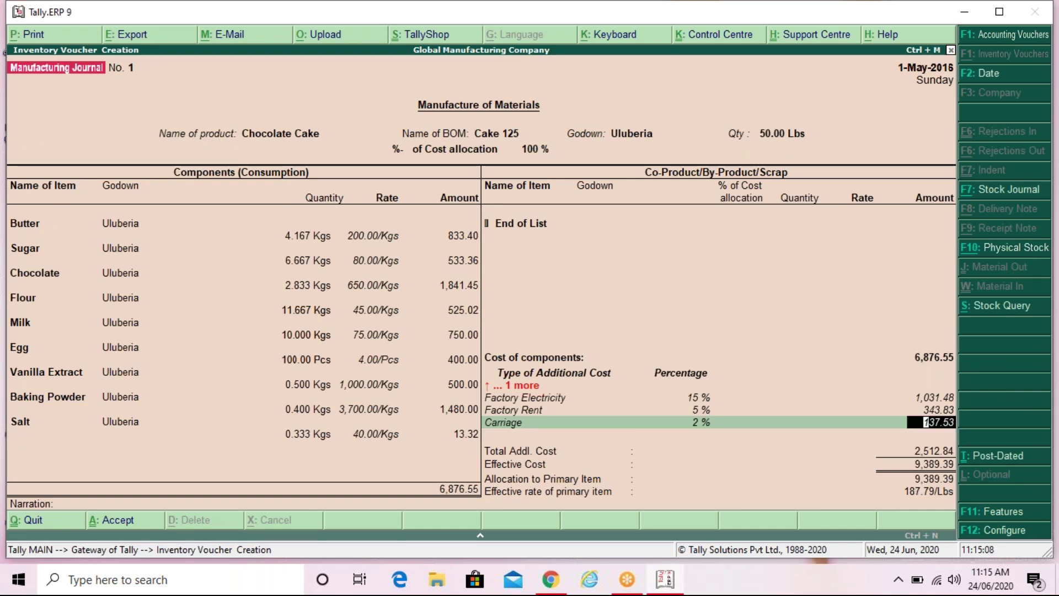
pyautogui.press('Return')
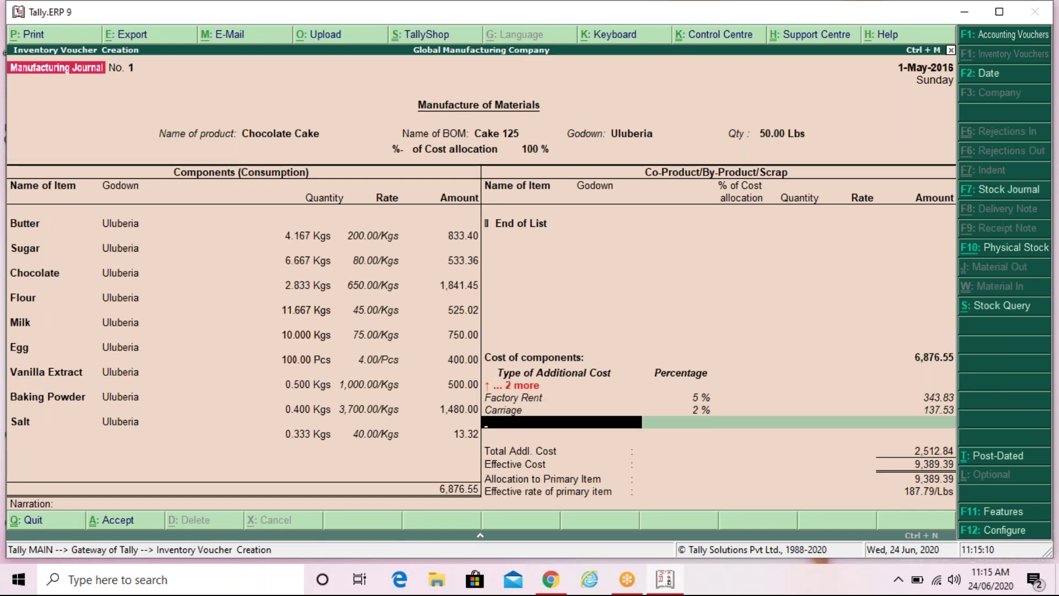
pyautogui.hotkey('alt', 'c')
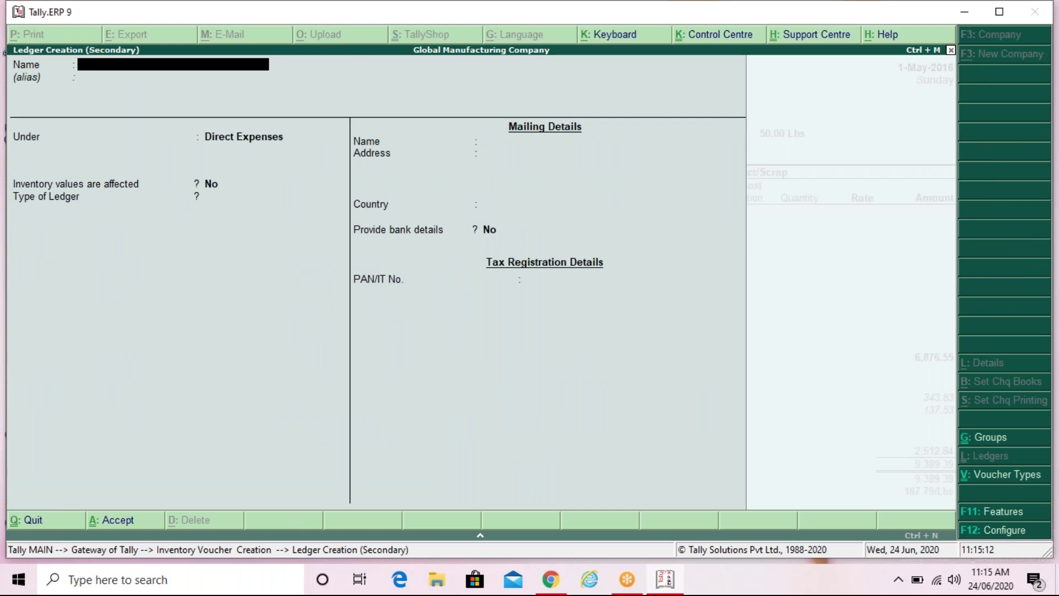
pyautogui.press('Escape')
pyautogui.press('y')
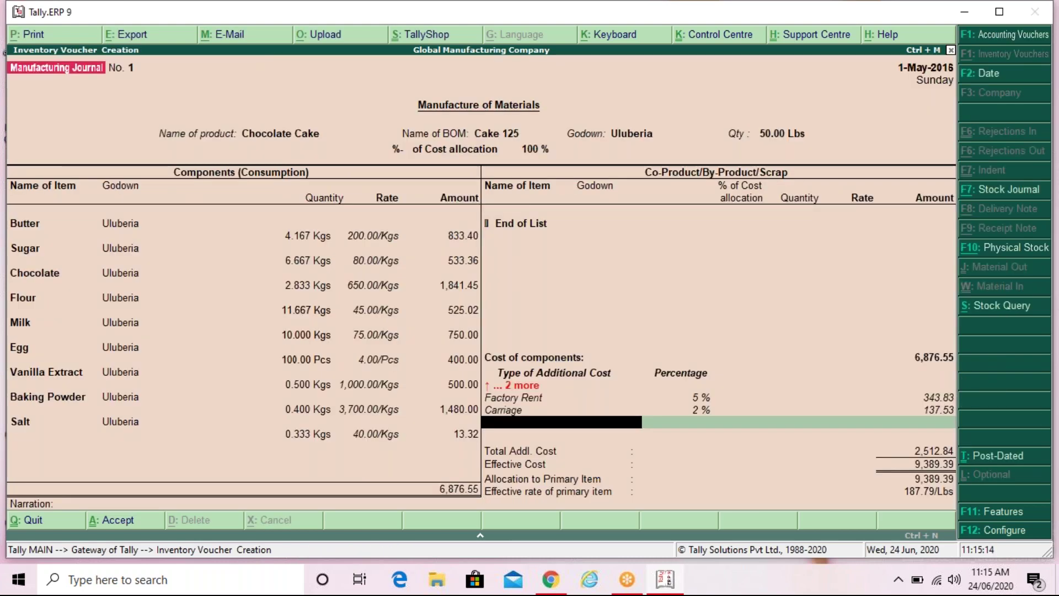
# - Replace Carriage on its additional cost line with a new Admin Exp ledger under Indirect Expenses, inventory values affected No
pyautogui.press('BackSpace')
pyautogui.press('BackSpace')
pyautogui.press('BackSpace')
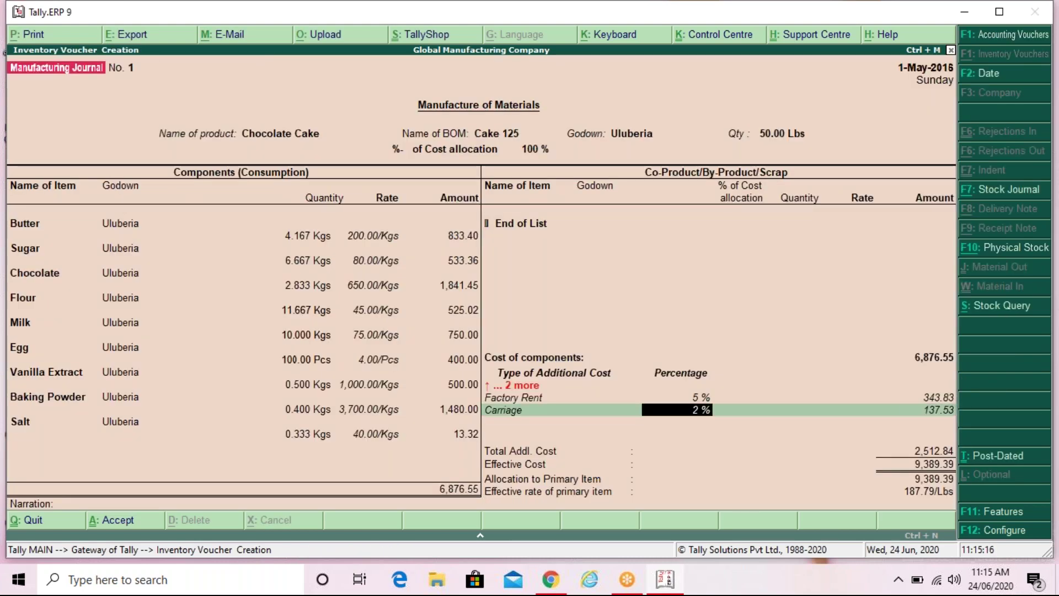
pyautogui.hotkey('alt', 'c')
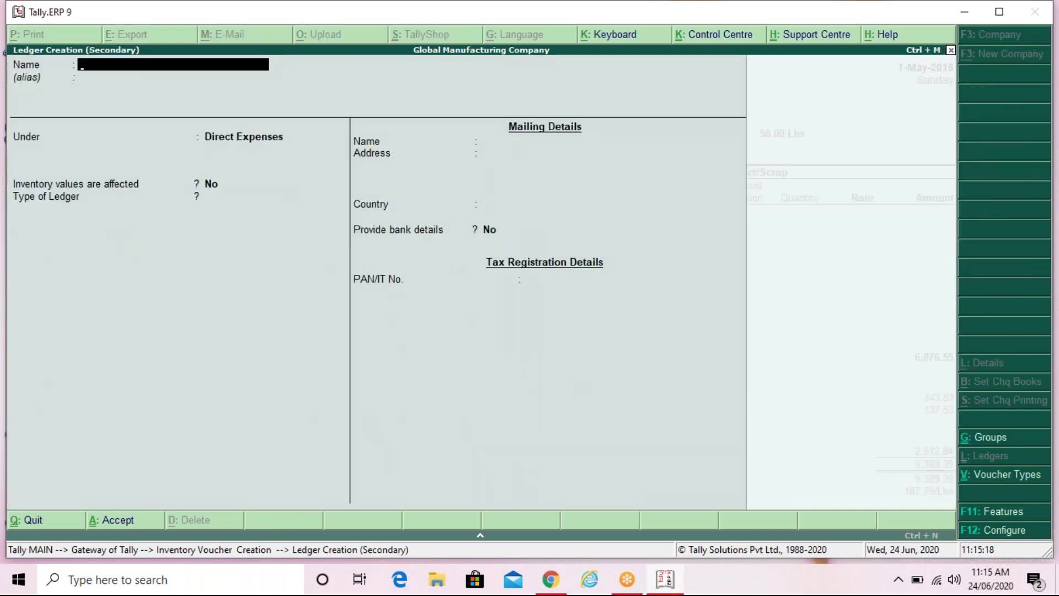
pyautogui.write('Admin Exp')
pyautogui.press('Return')
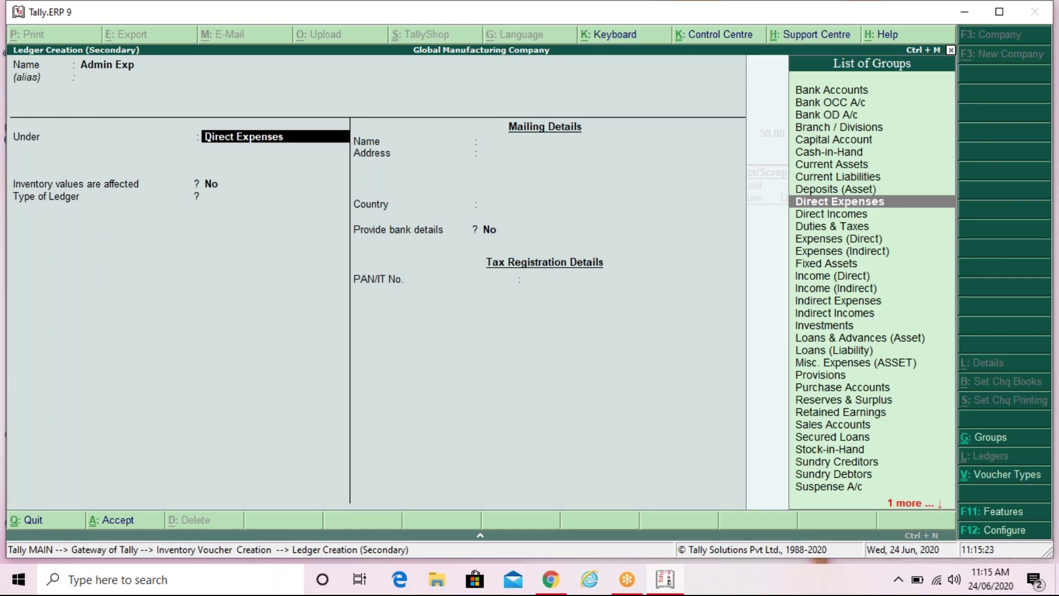
pyautogui.write('I')
pyautogui.press('Down')
pyautogui.press('Down')
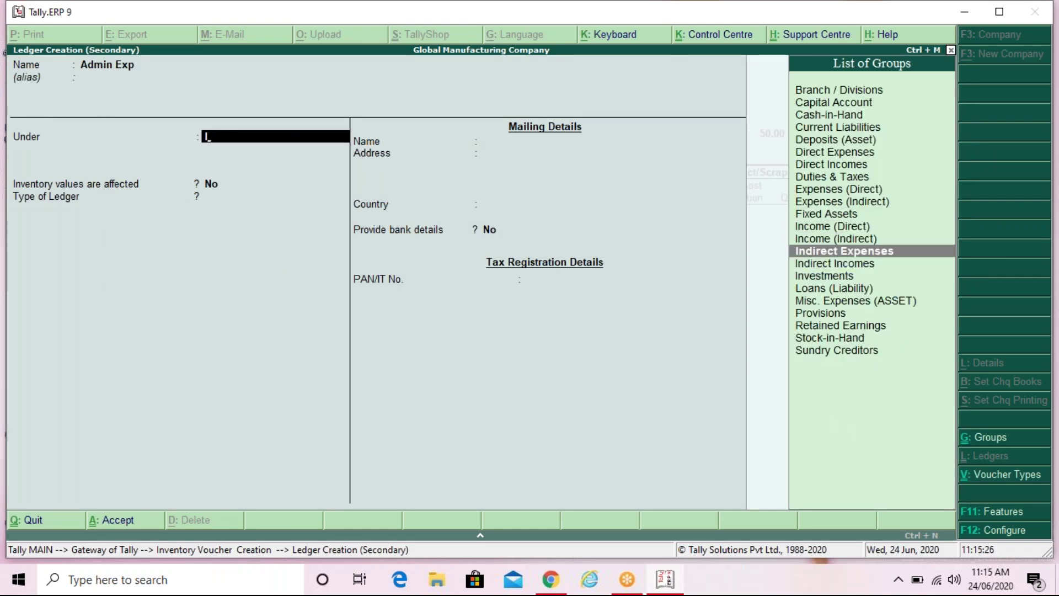
pyautogui.press('Return')
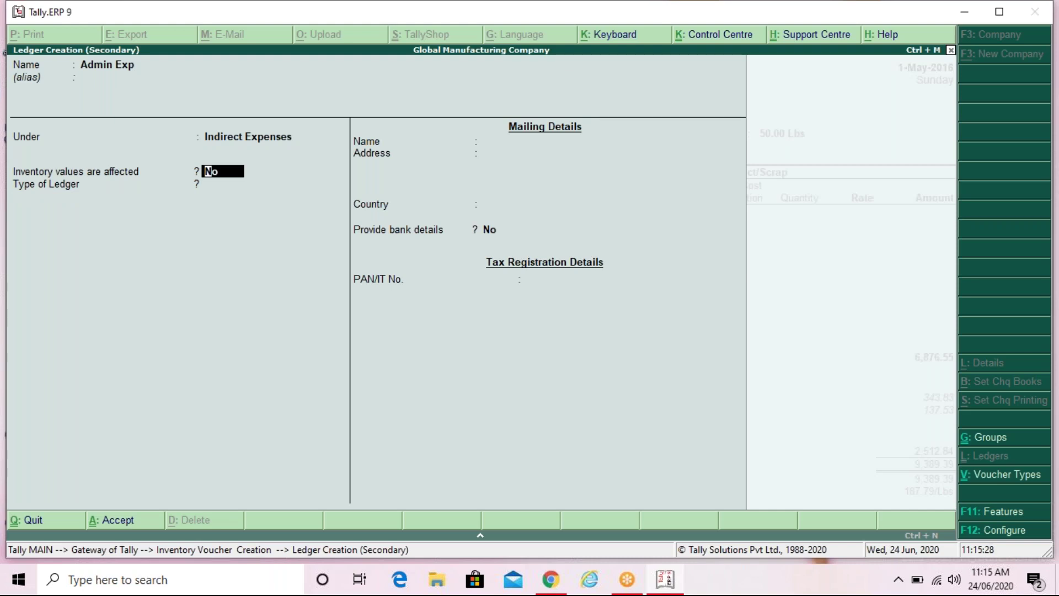
pyautogui.press('Return')
pyautogui.press('Return')
pyautogui.press('Return')
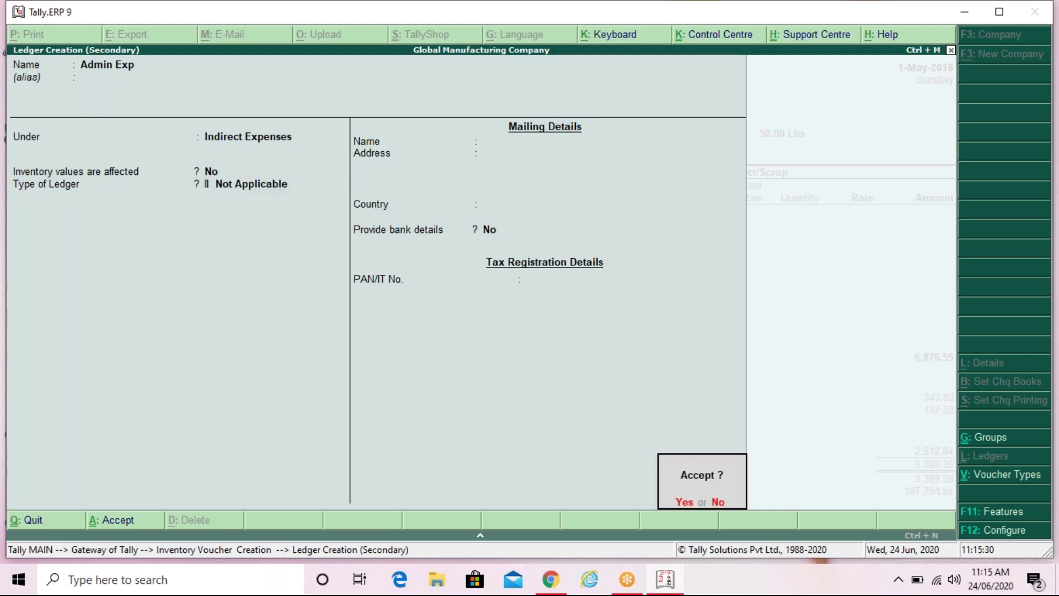
pyautogui.press('Return')
# - Set the Admin Exp percentage to 2% and accept its calculated amount
pyautogui.write('2')
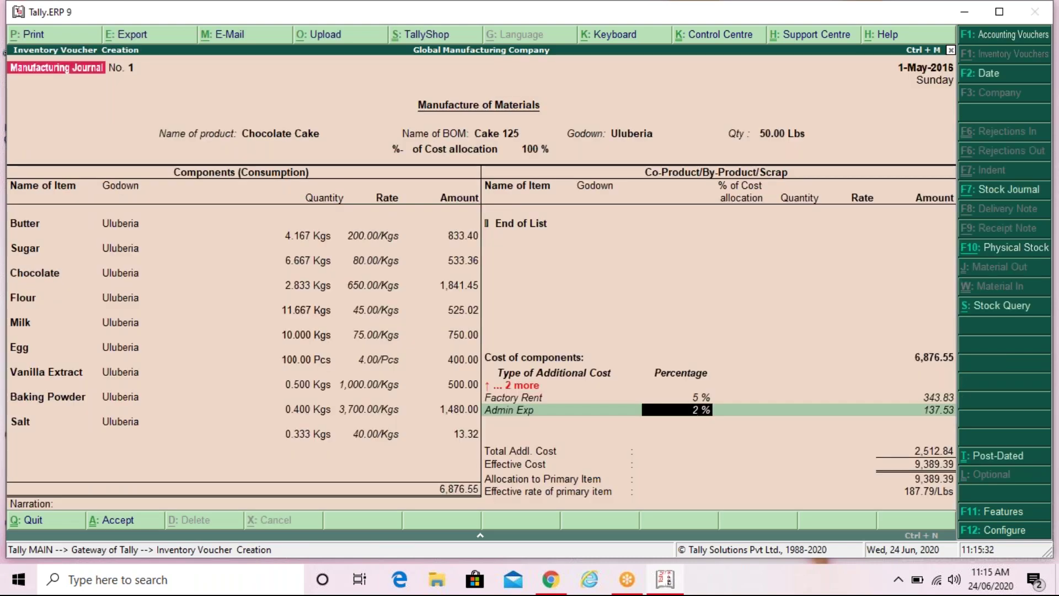
pyautogui.press('Return')
pyautogui.press('Return')
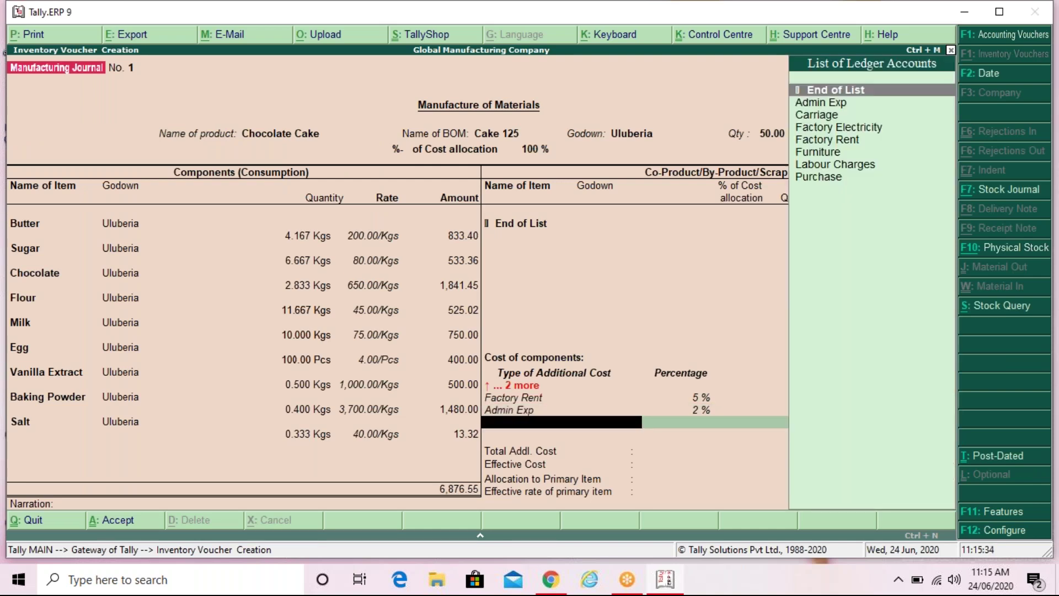
# - Add the existing Carriage ledger as another additional cost at 1%
pyautogui.press('Down')
pyautogui.press('Down')
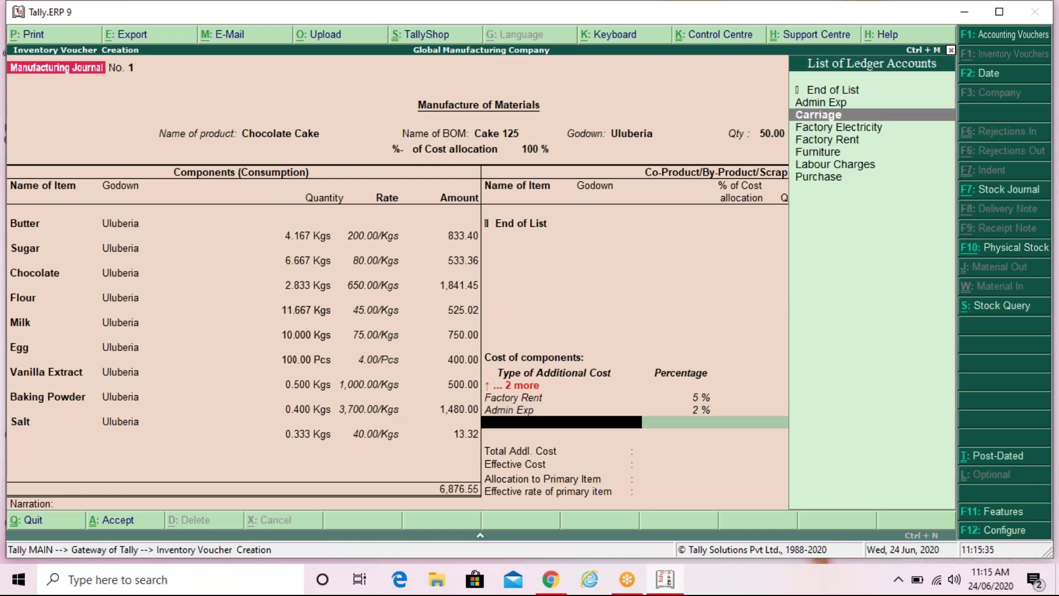
pyautogui.press('Return')
pyautogui.write('1')
pyautogui.press('Return')
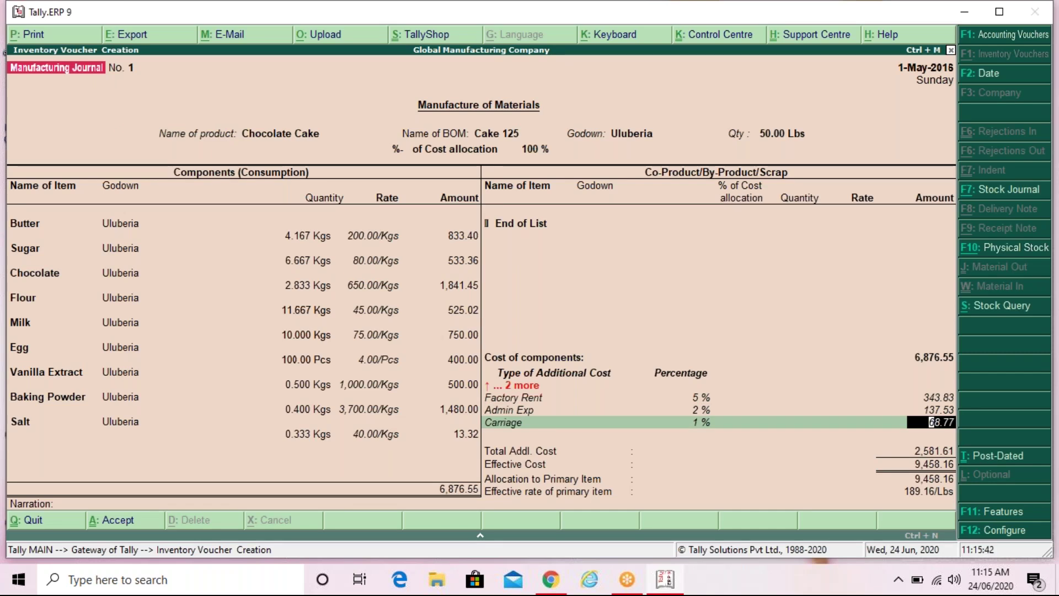
# - Go back through the additional cost lines to review the entries from Carriage up to Labour Charges
pyautogui.press('BackSpace')
pyautogui.press('BackSpace')
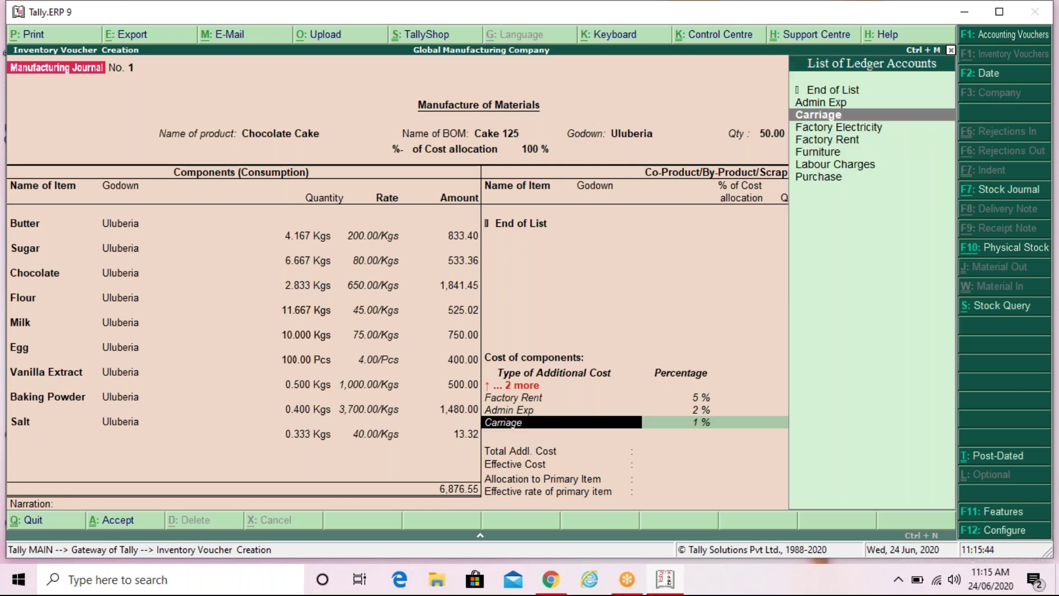
pyautogui.press('Up')
pyautogui.press('Up')
pyautogui.press('Up')
pyautogui.press('Up')
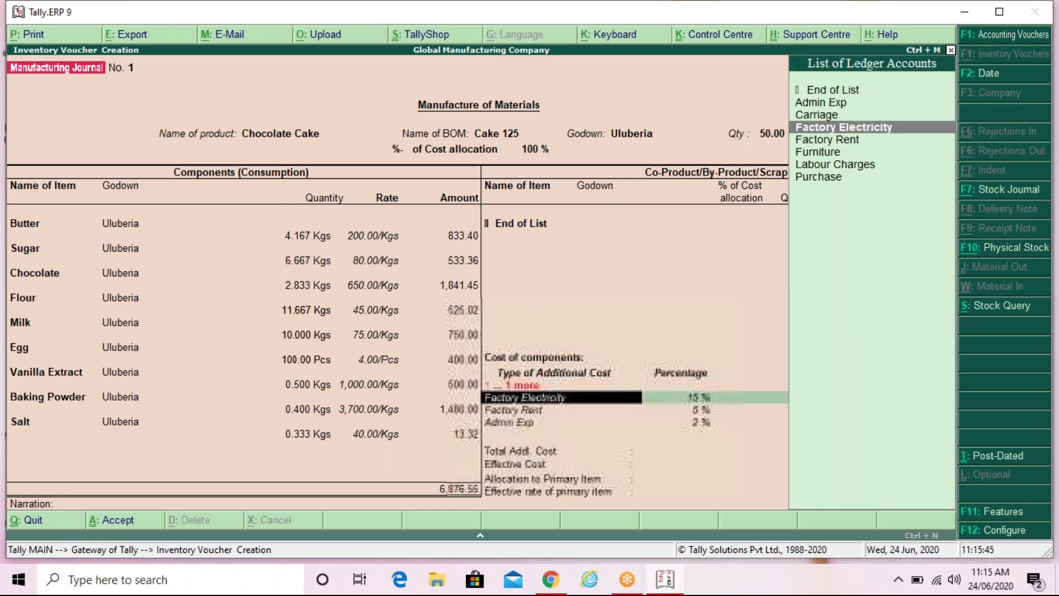
pyautogui.press('Up')
pyautogui.press('Up')
pyautogui.press('Return')
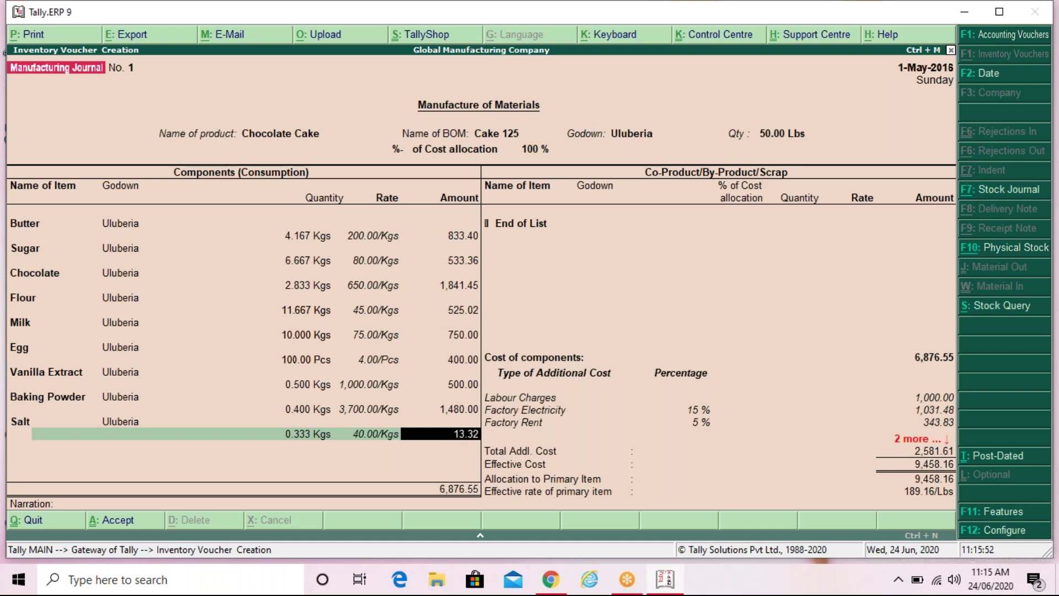
pyautogui.press('Return')
pyautogui.press('Return')
pyautogui.press('Return')
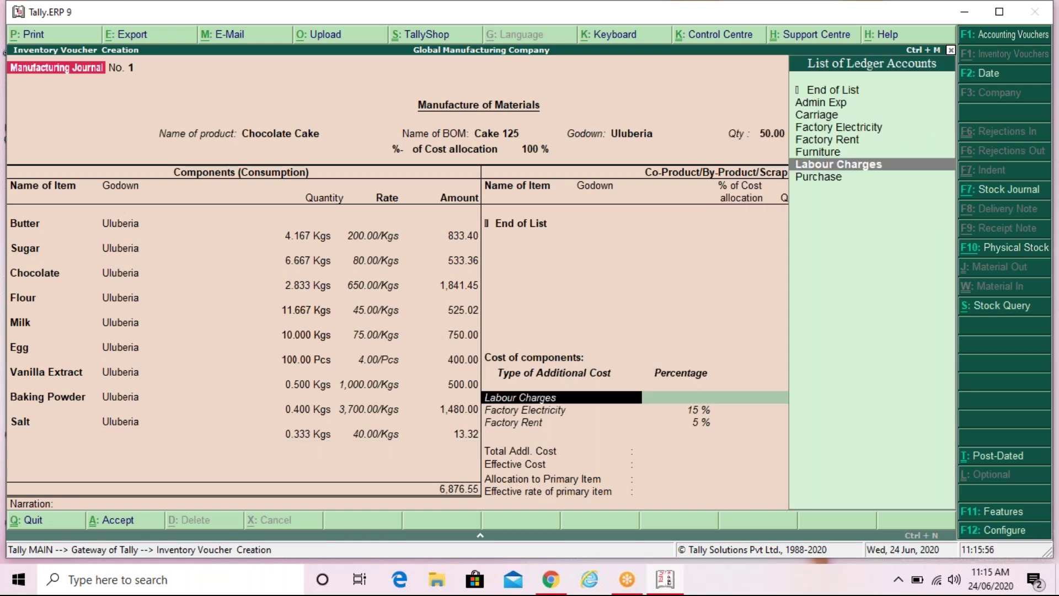
# - Go forward through the additional cost lines from Labour Charges to Carriage to review their ledgers, percentages and amounts
pyautogui.press('Return')
pyautogui.press('Return')
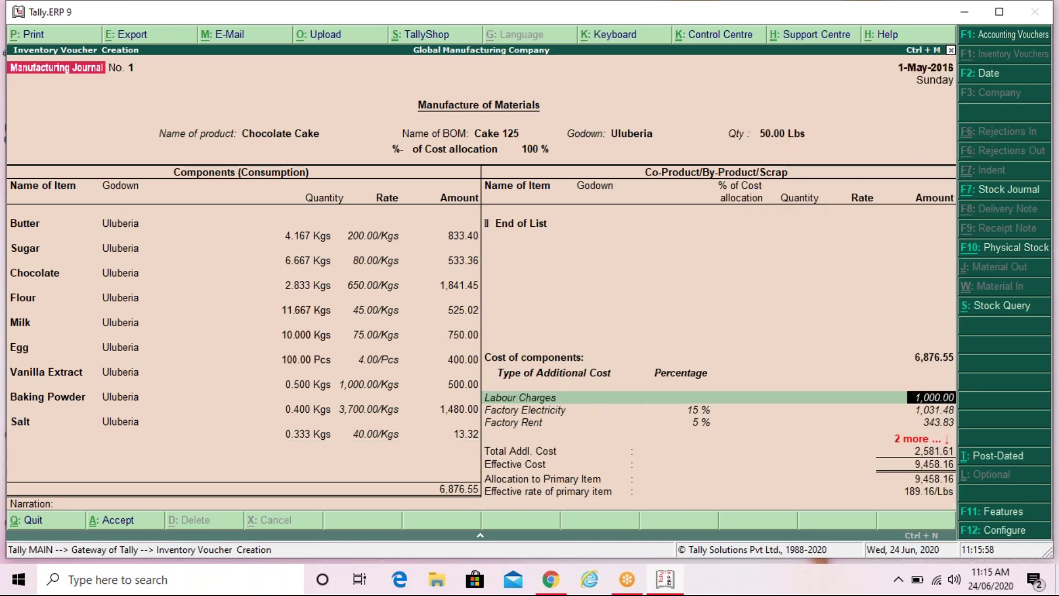
pyautogui.press('Return')
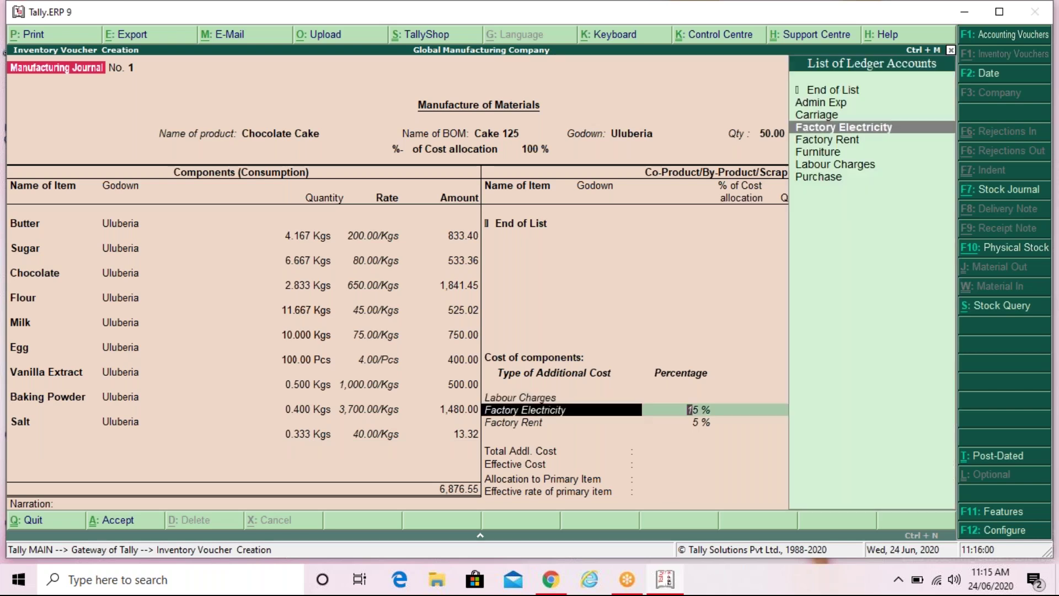
pyautogui.press('Return')
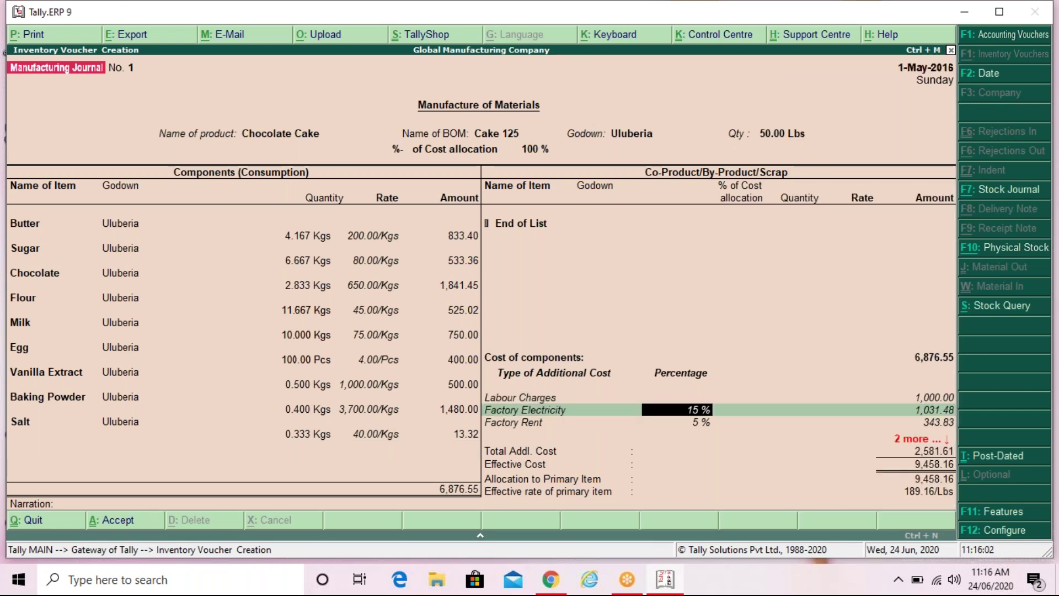
pyautogui.press('Return')
pyautogui.press('Return')
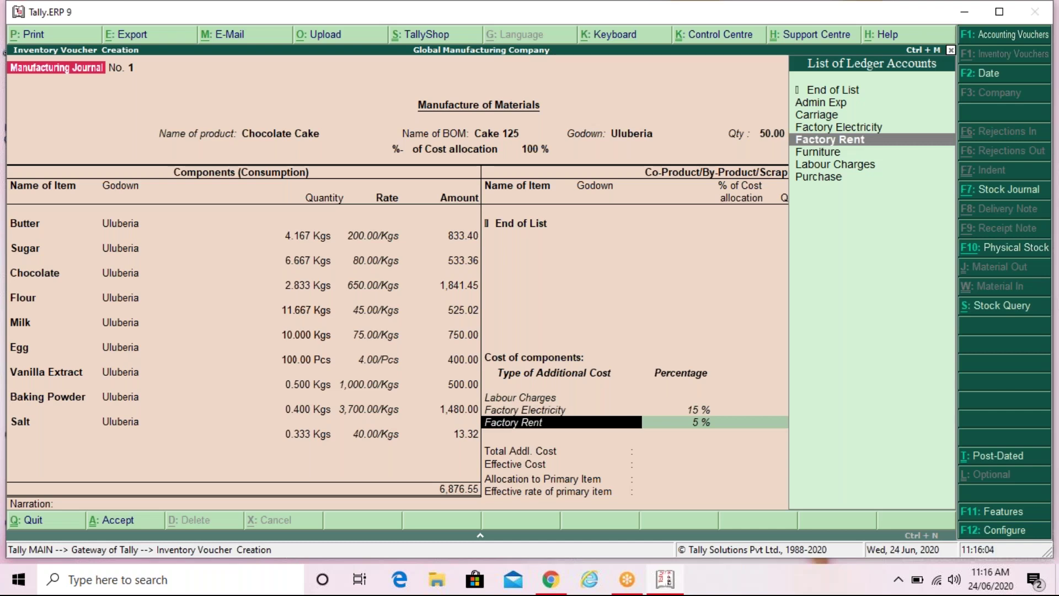
pyautogui.press('Return')
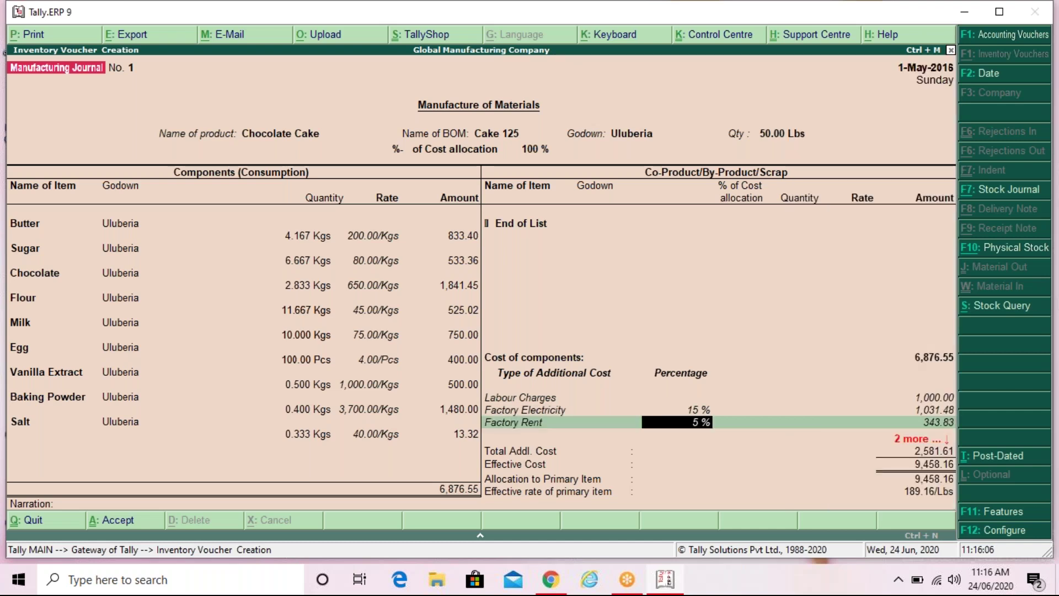
pyautogui.press('Return')
pyautogui.press('Return')
pyautogui.press('Return')
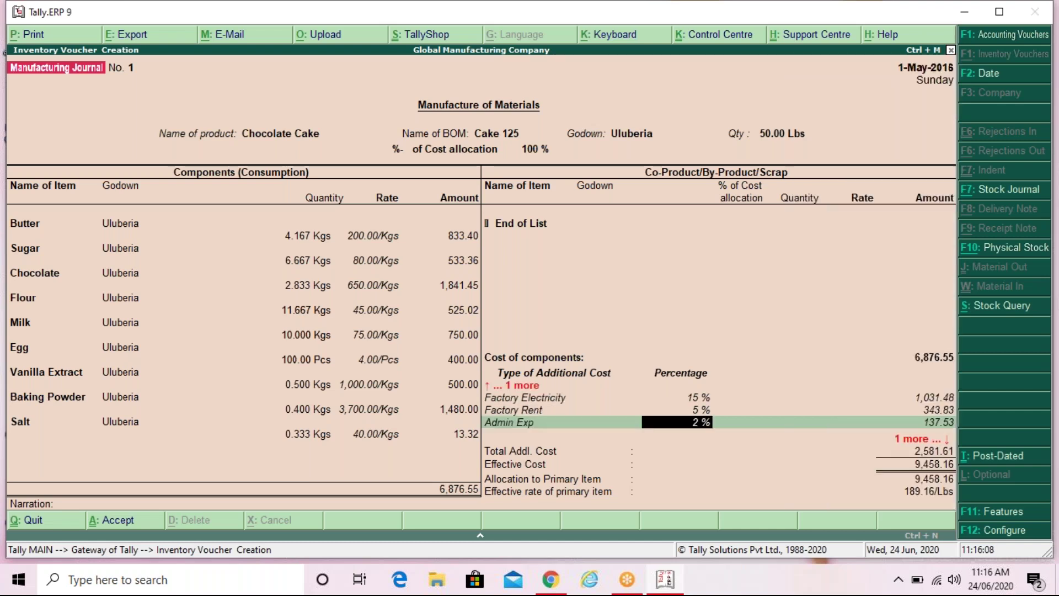
pyautogui.press('Return')
pyautogui.press('Return')
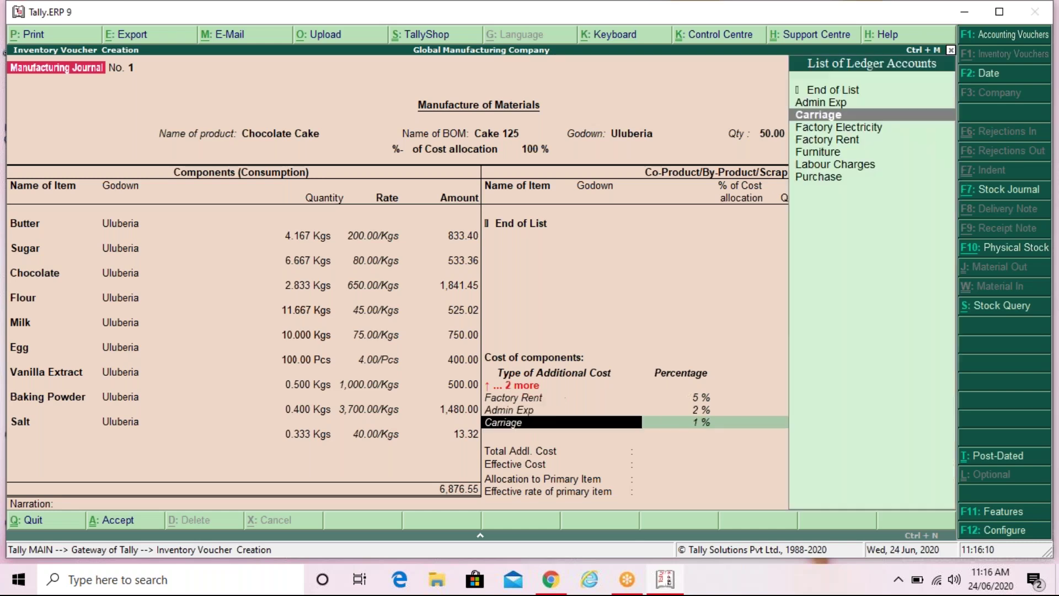
pyautogui.press('Return')
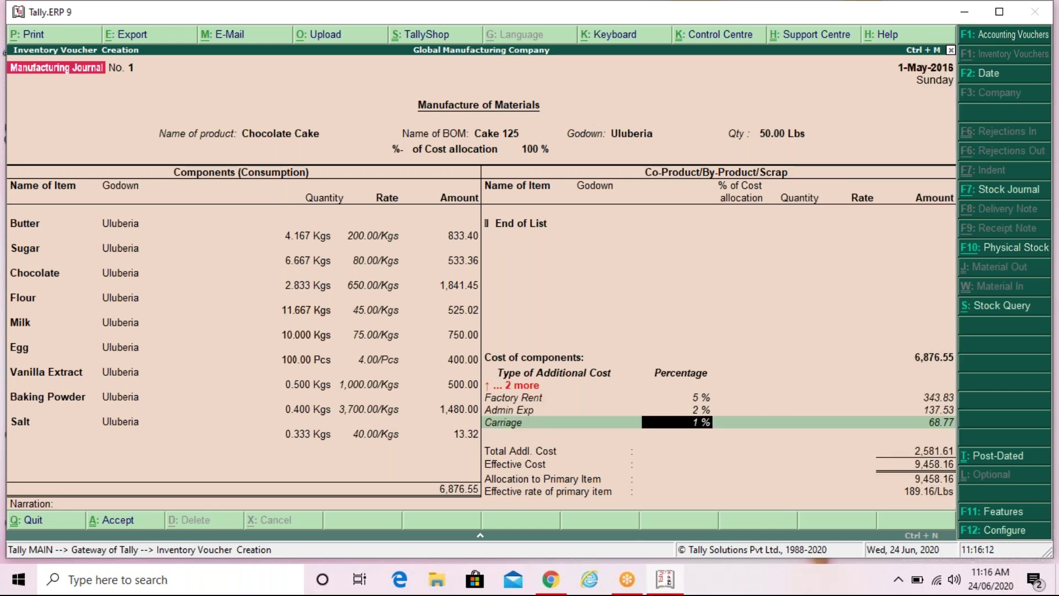
pyautogui.press('Return')
pyautogui.press('Return')
# - End the additional cost list, save the manufacturing journal without a narration, and return to the Gateway of Tally
pyautogui.press('Return')
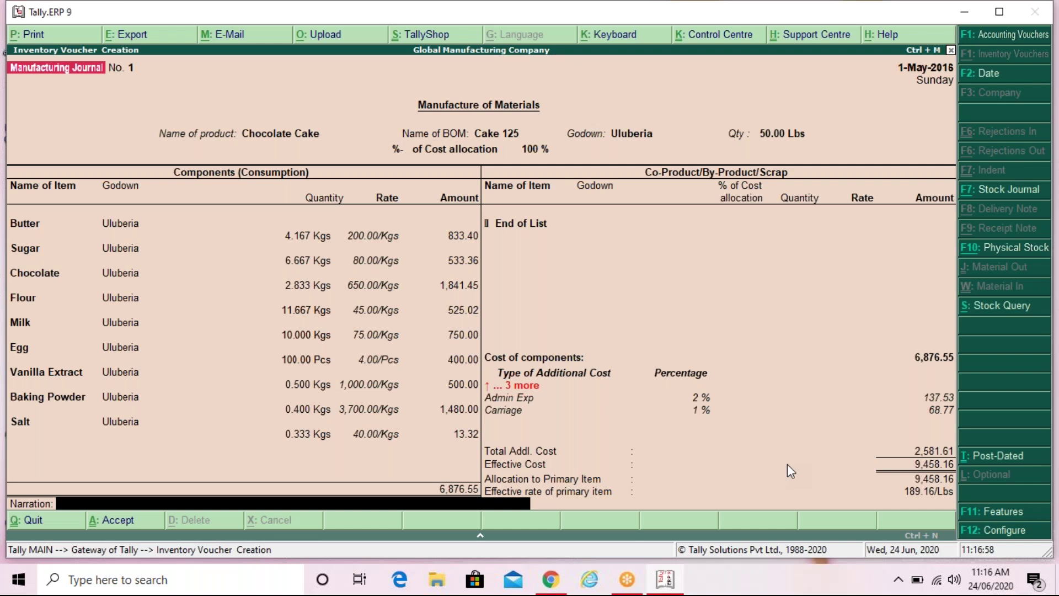
pyautogui.press('Return')
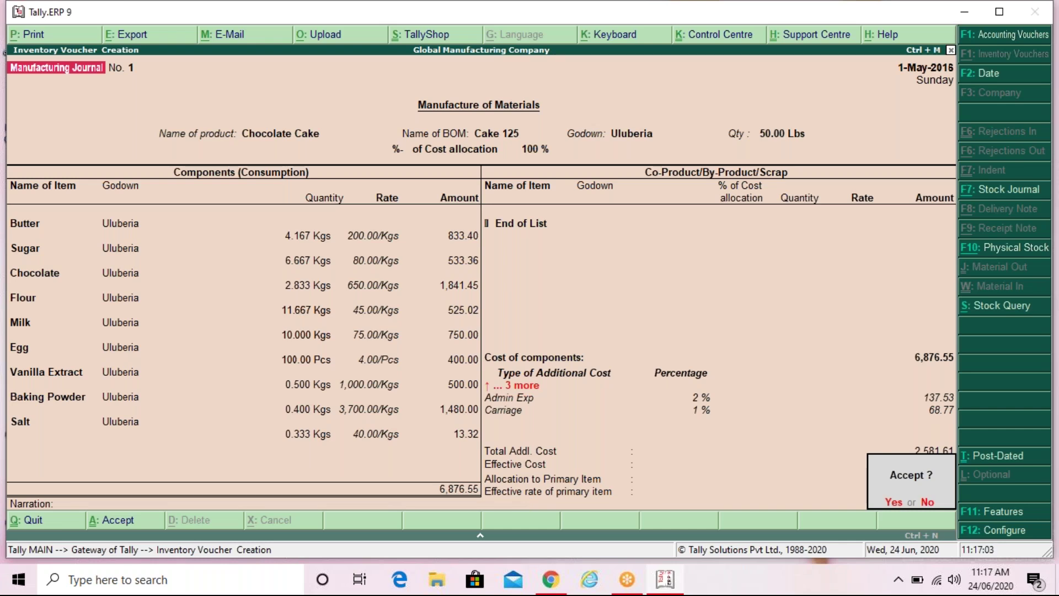
pyautogui.press('Return')
pyautogui.press('Escape')
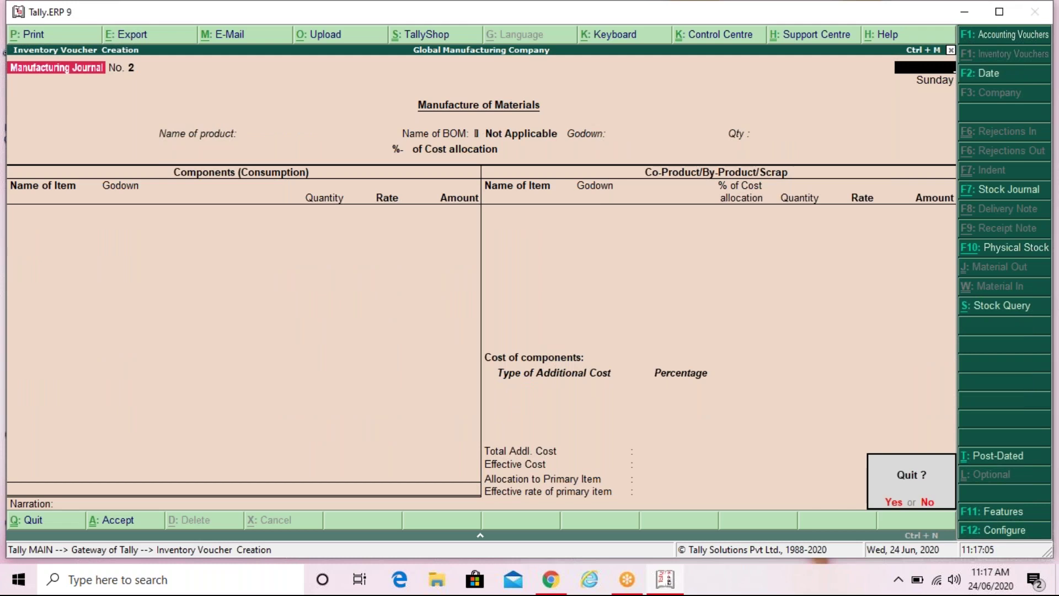
pyautogui.press('Return')
pyautogui.press('Escape')
pyautogui.press('Escape')
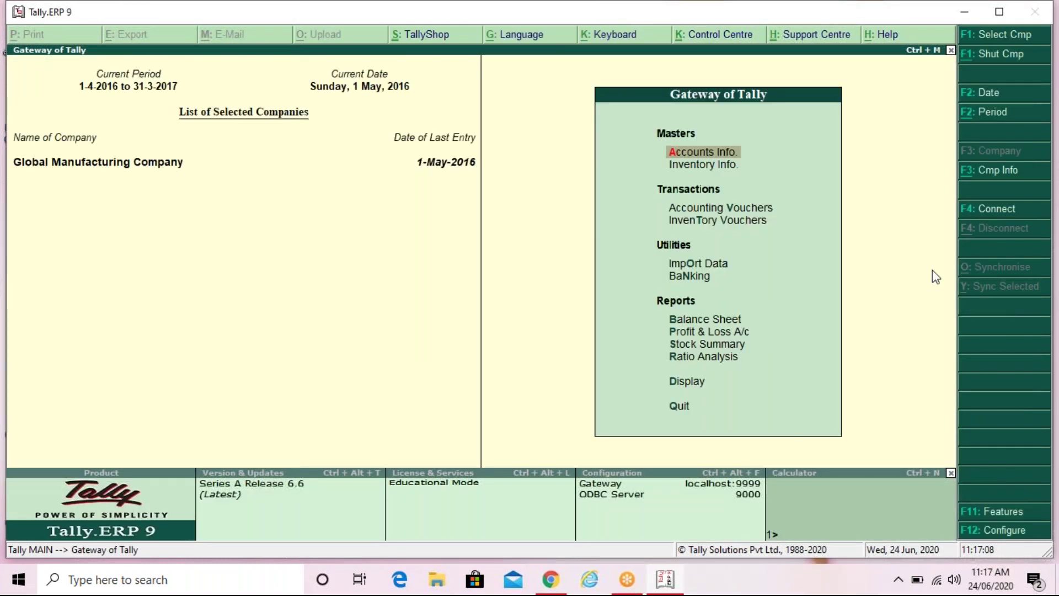
# - Open the Chocolate Cake stock item for alteration from the inventory masters
pyautogui.click(734, 22)
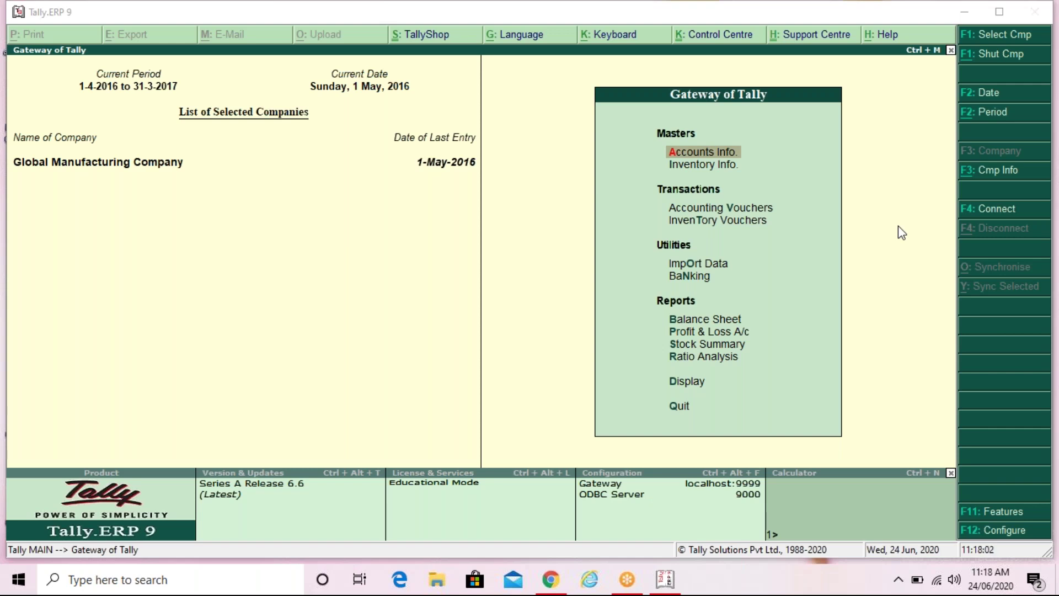
pyautogui.click(720, 166)
pyautogui.press('Down')
pyautogui.press('Return')
pyautogui.press('Down')
pyautogui.press('Return')
pyautogui.press('Down')
pyautogui.press('Down')
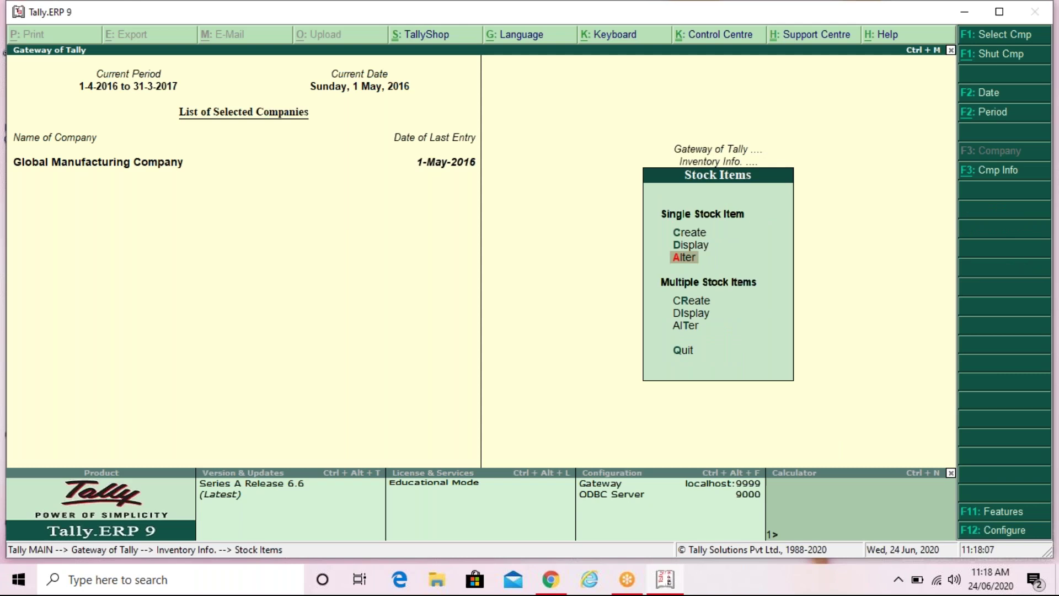
pyautogui.press('Return')
pyautogui.press('Down')
pyautogui.press('Down')
pyautogui.press('Down')
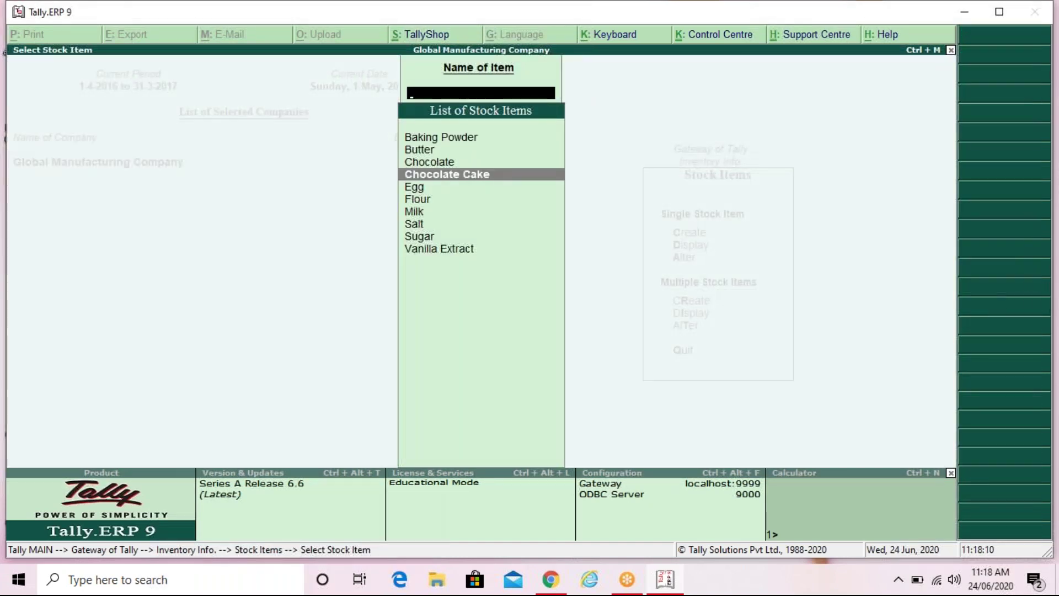
pyautogui.press('Return')
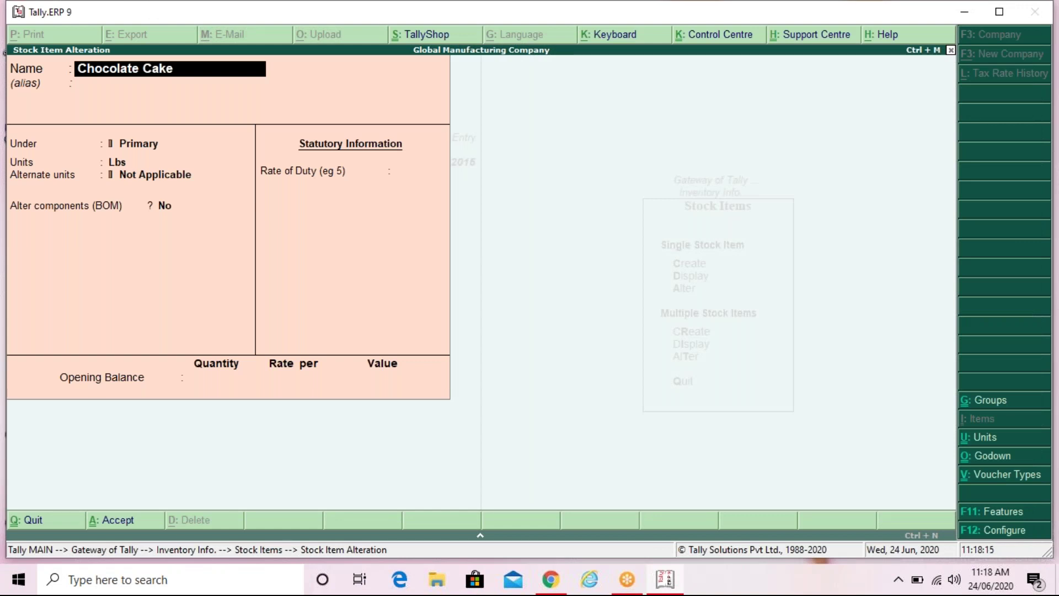
# - Review the stock item configuration, including the Bill of Materials option, and return to the Gateway of Tally
pyautogui.press('F12')
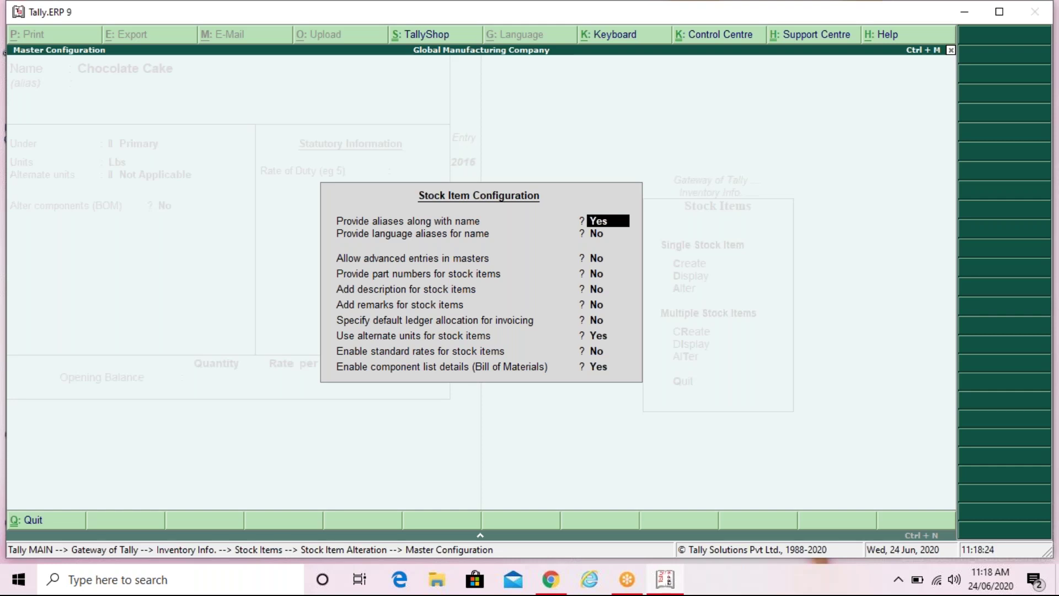
pyautogui.press('BackSpace')
pyautogui.press('Escape')
pyautogui.press('Escape')
pyautogui.press('Escape')
pyautogui.press('Escape')
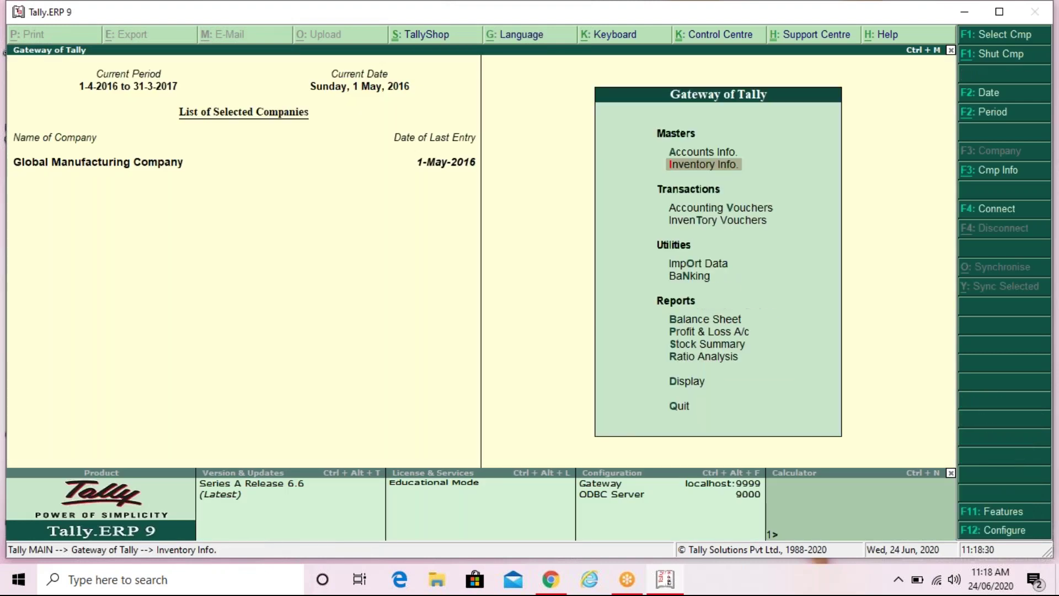